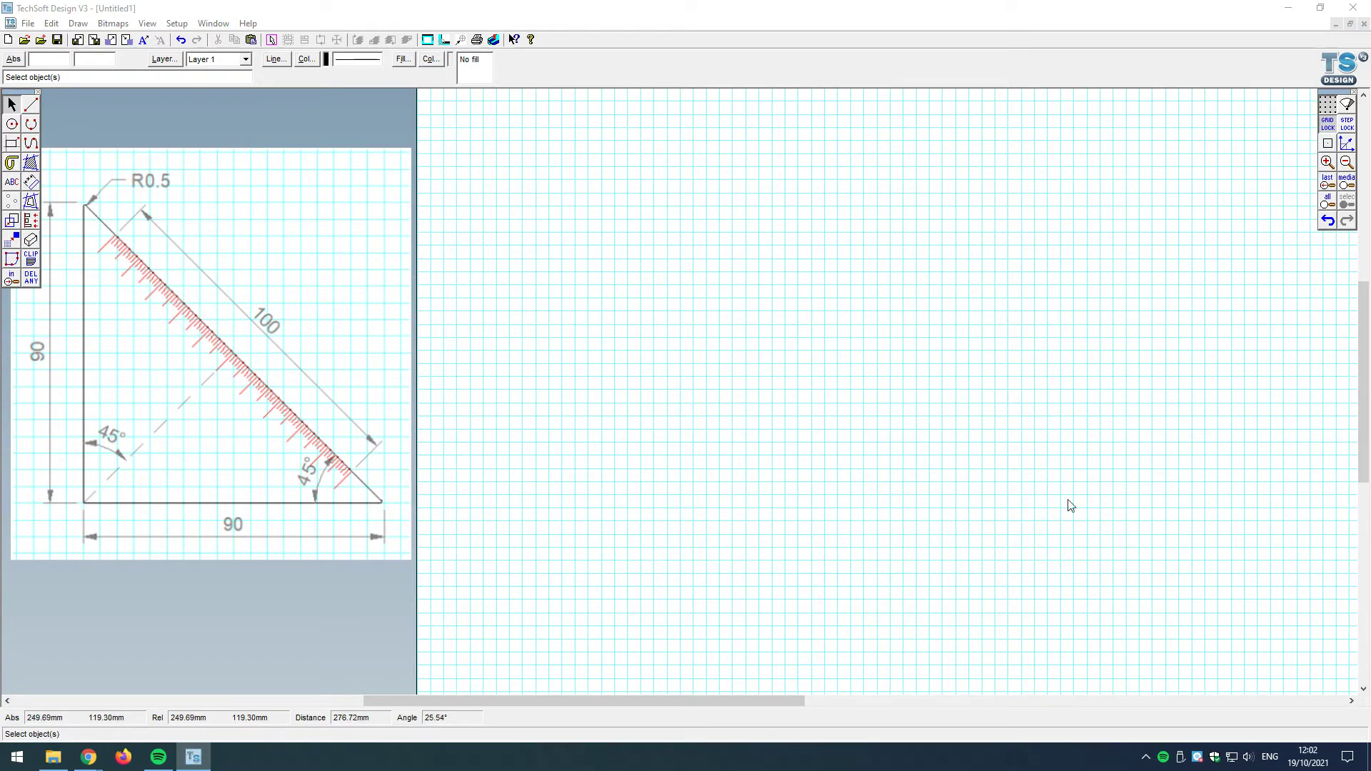
Step: Try shrinking the reference image, restore its original size, and leave grid settings unchanged
left_click(361, 346)
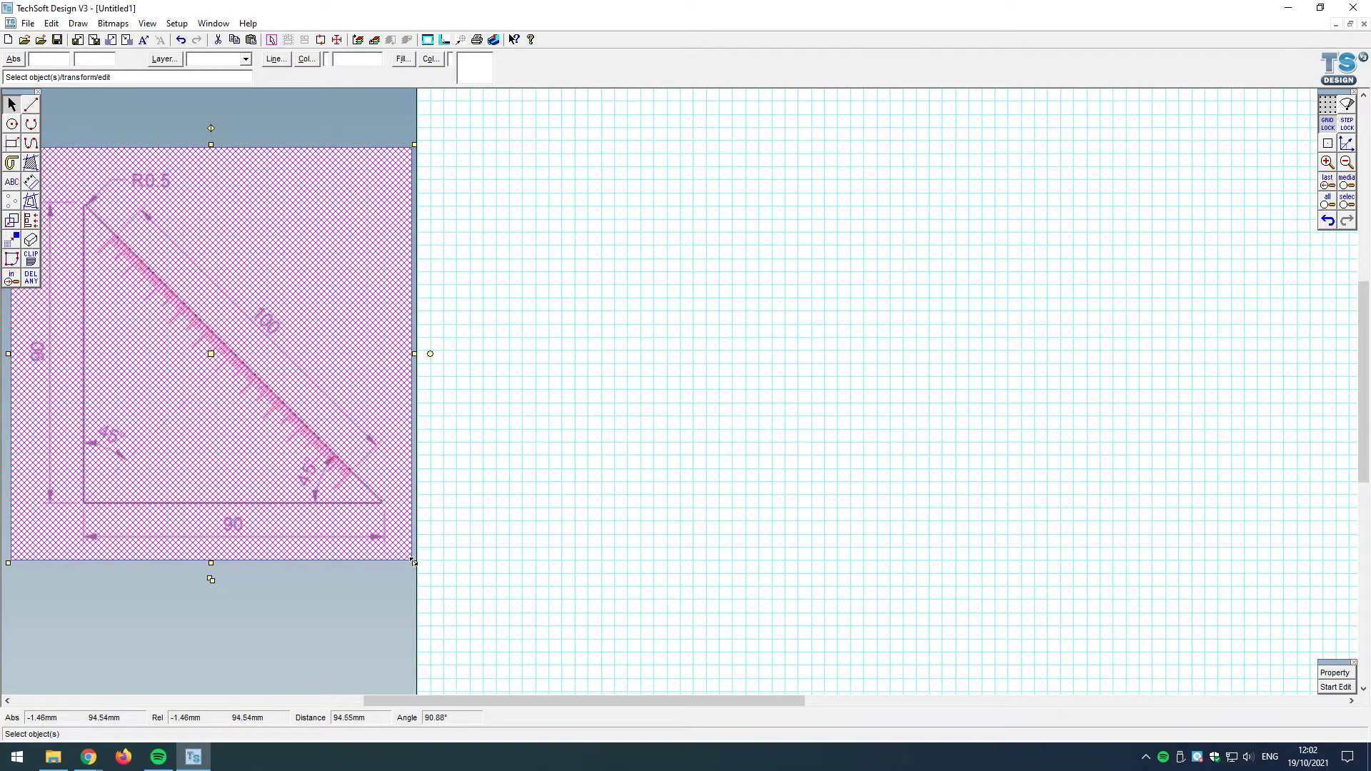
left_click_drag(413, 562, 343, 489)
left_click(477, 502)
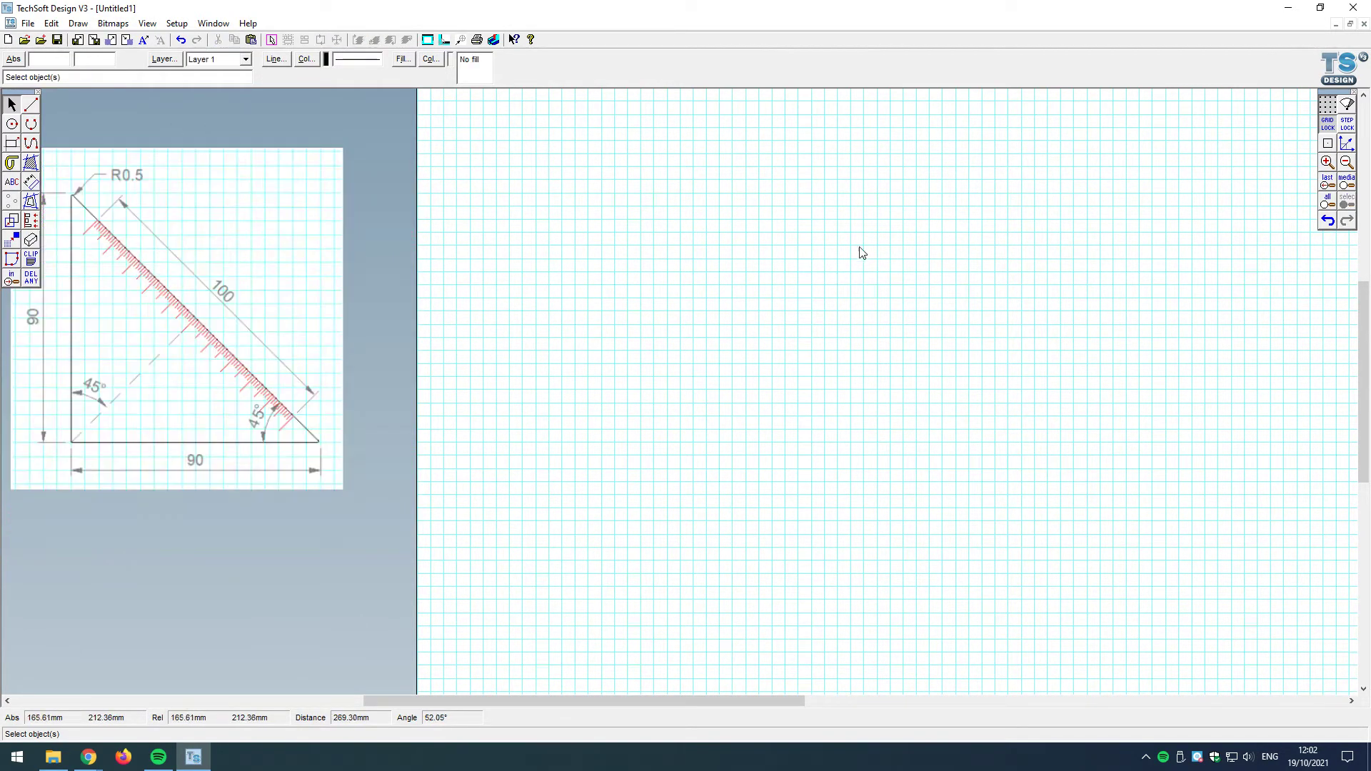
left_click(295, 327)
key("ctrl+z")
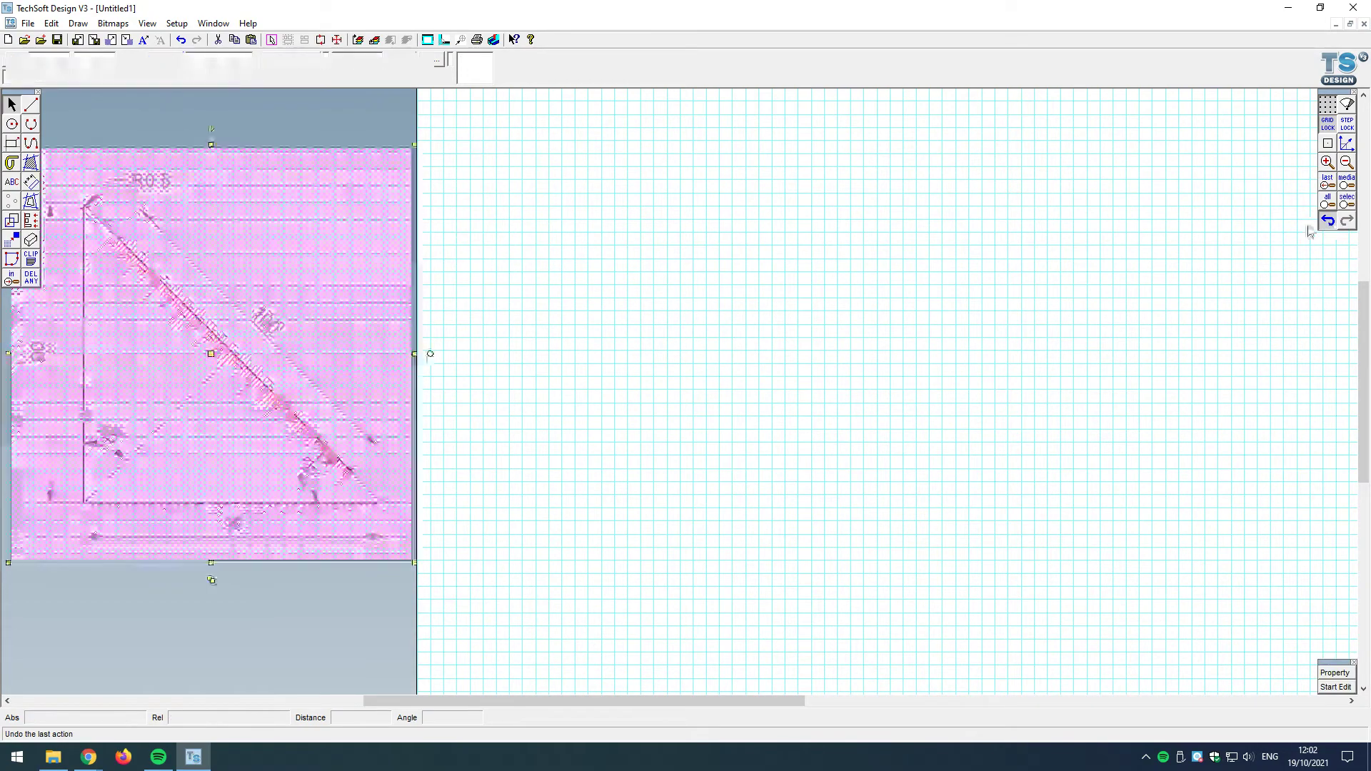
left_click(732, 366)
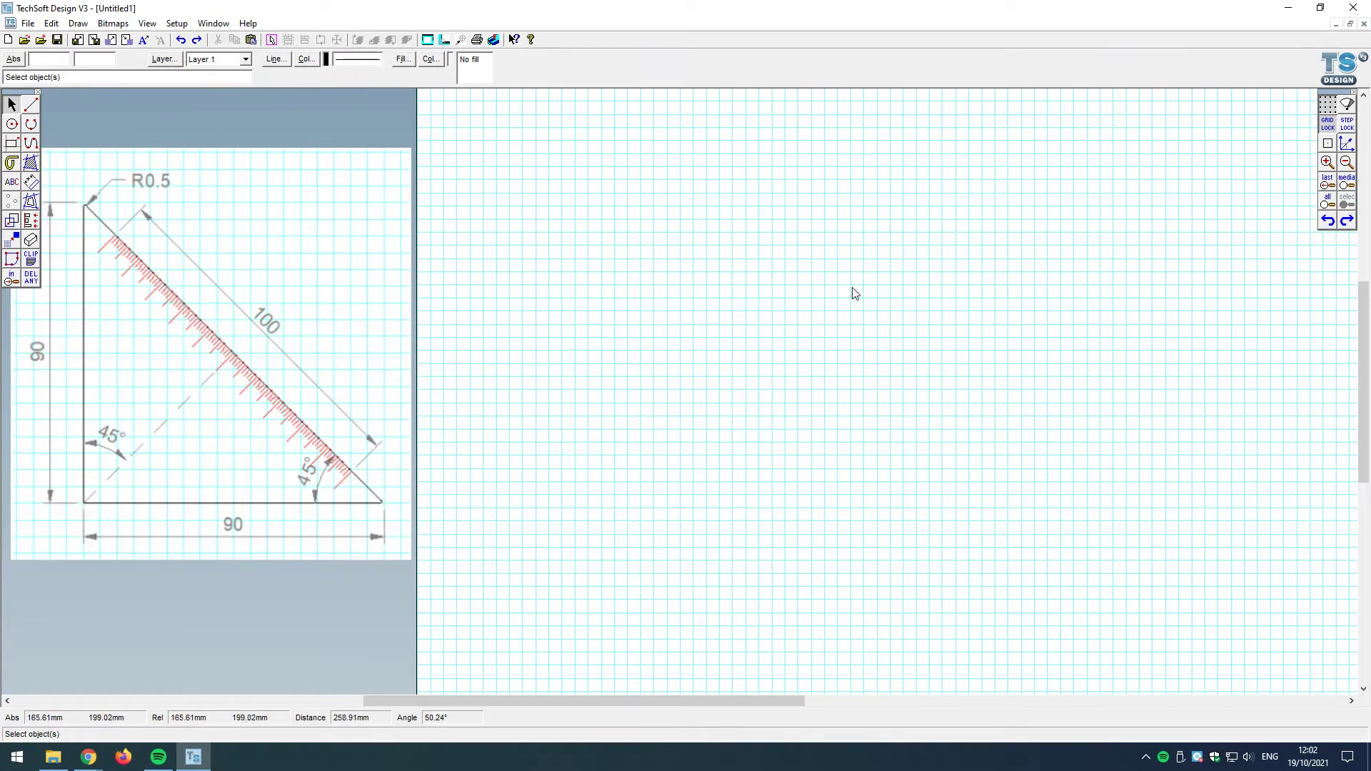
right_click(1327, 123)
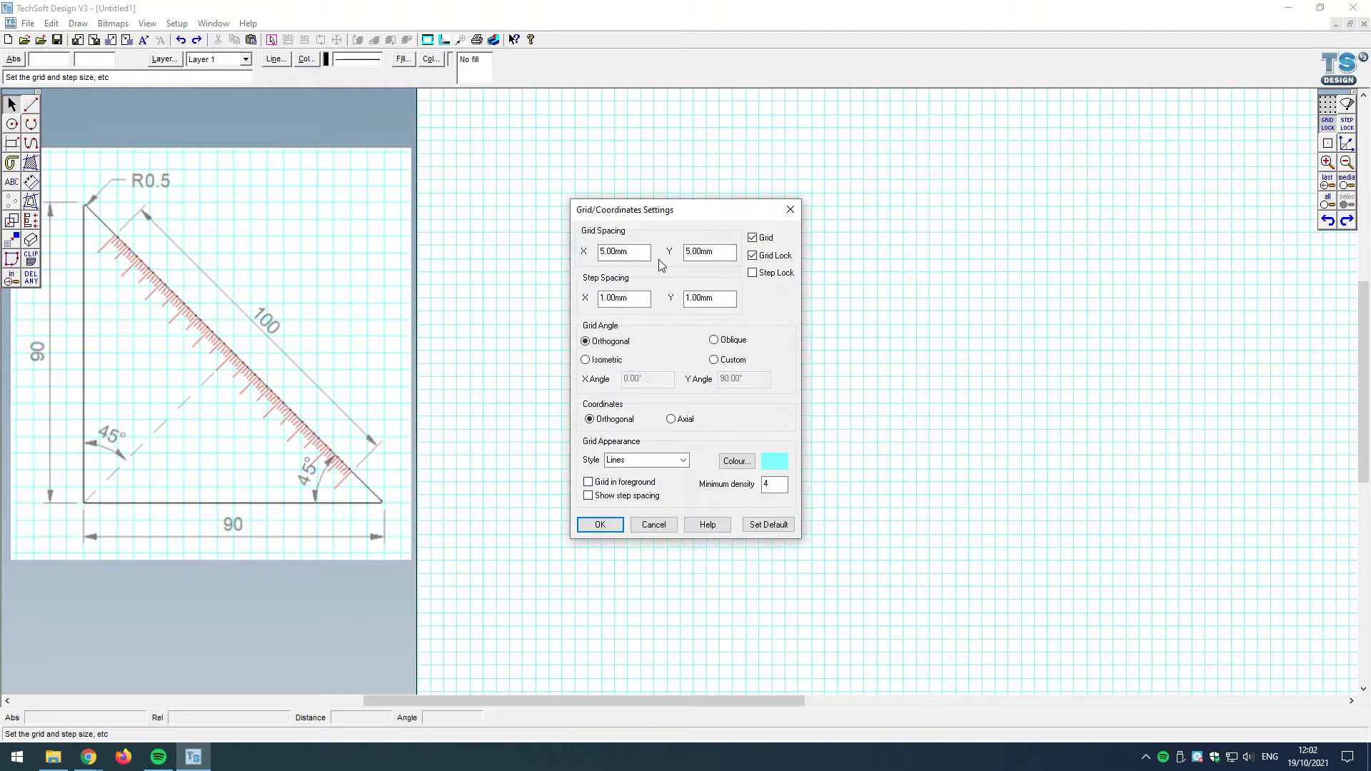
left_click(600, 524)
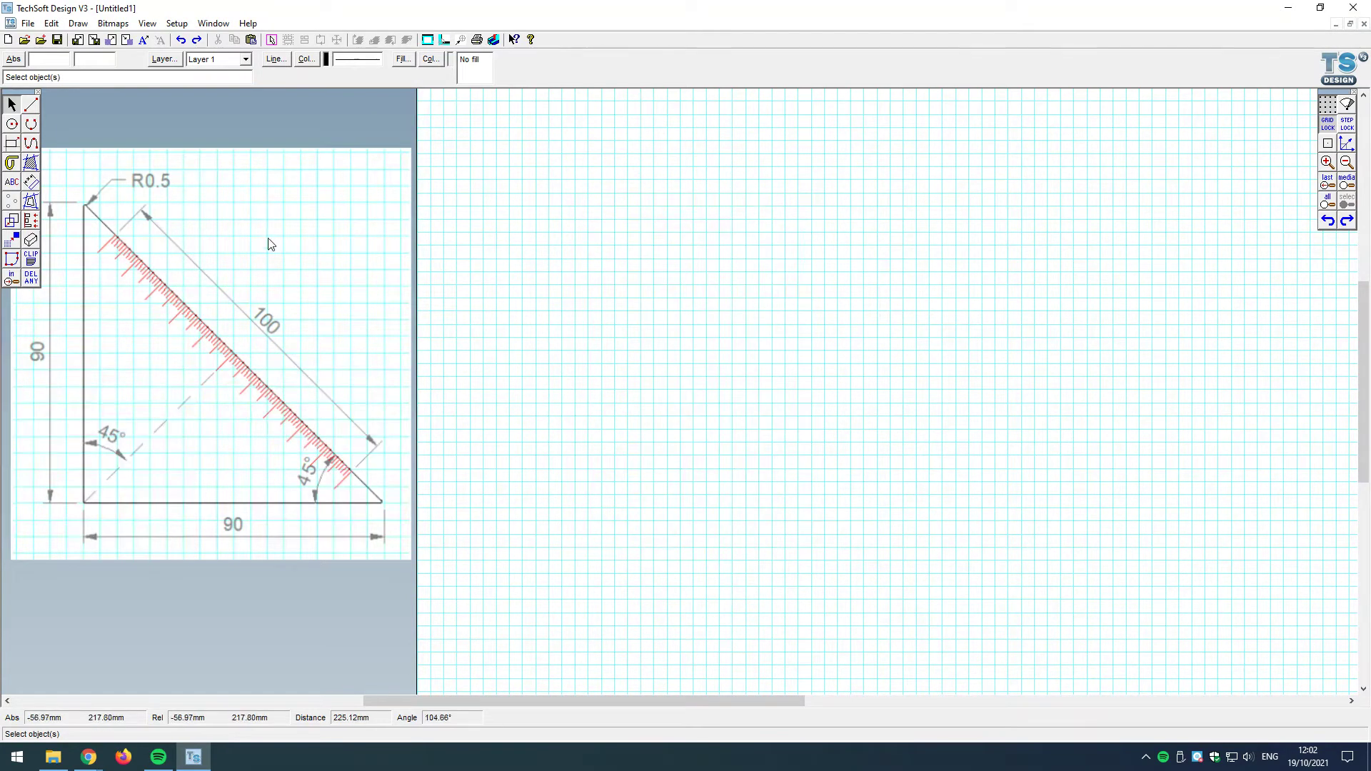
Step: Draw a closed right-angled triangle with a 90 mm vertical side and 75 mm base
left_click(30, 143)
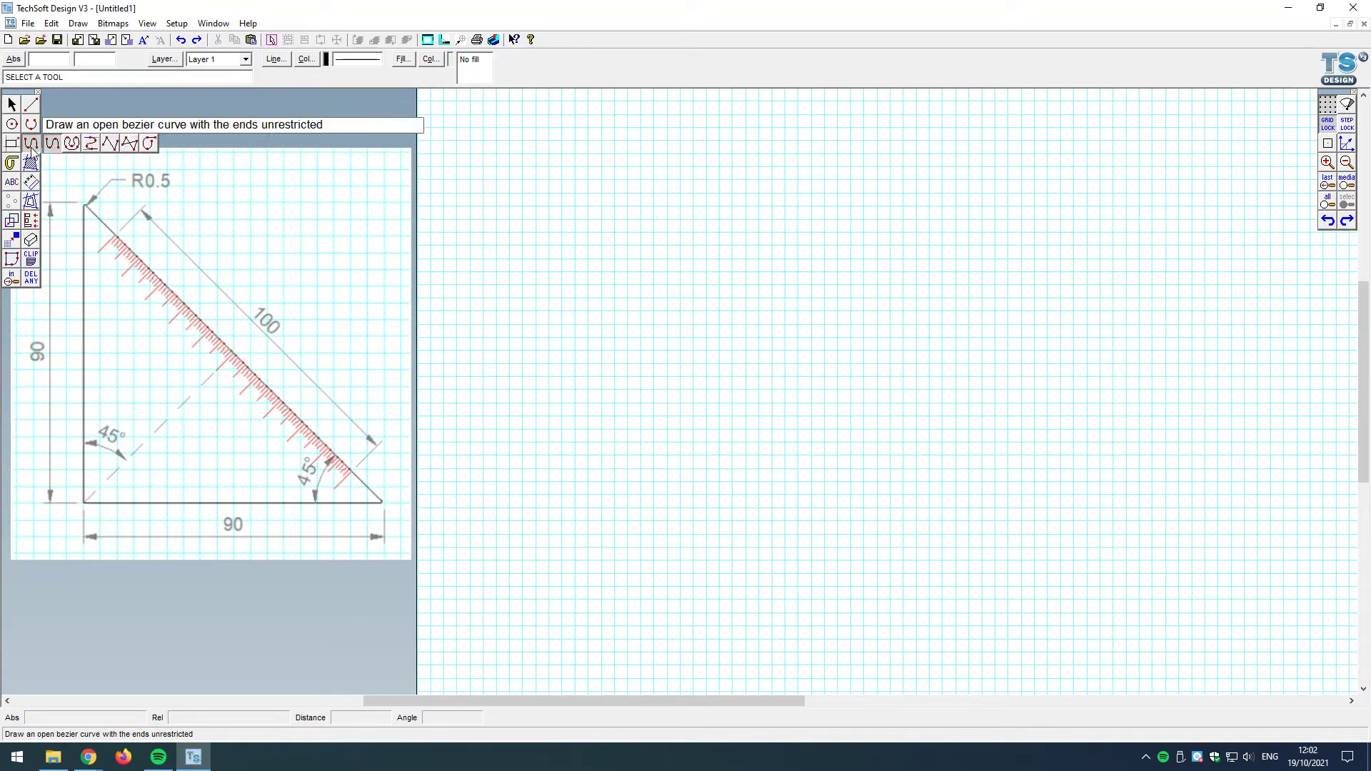
left_click(110, 145)
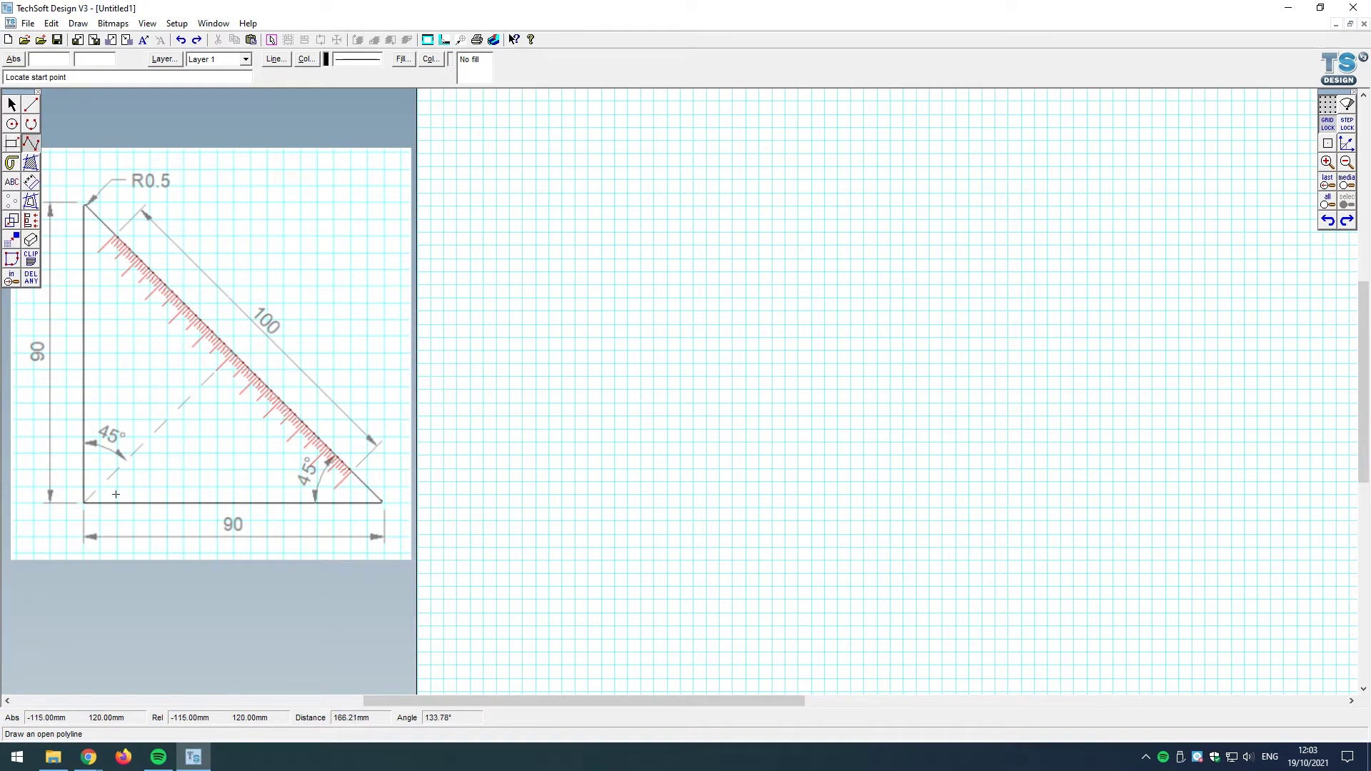
left_click(523, 507)
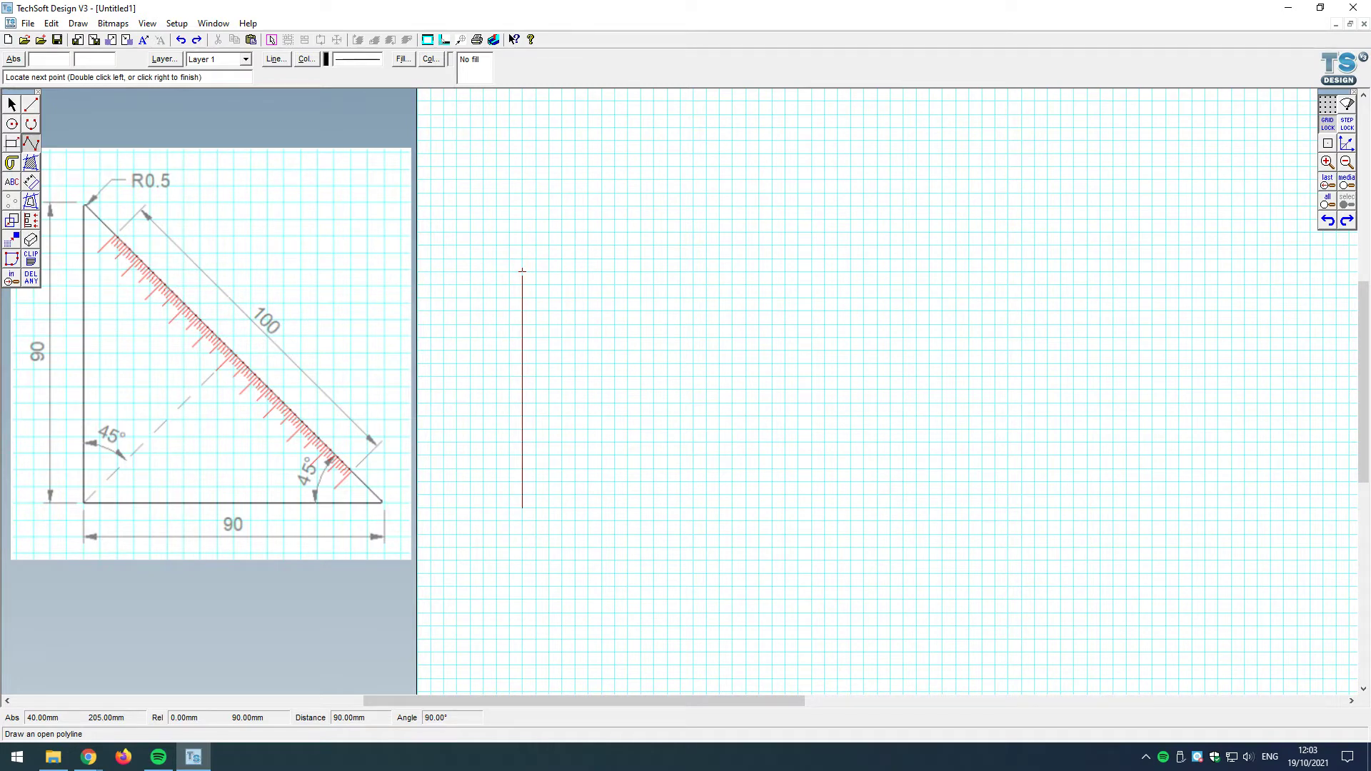
left_click(522, 272)
left_click(719, 507)
left_click(521, 507)
right_click(548, 533)
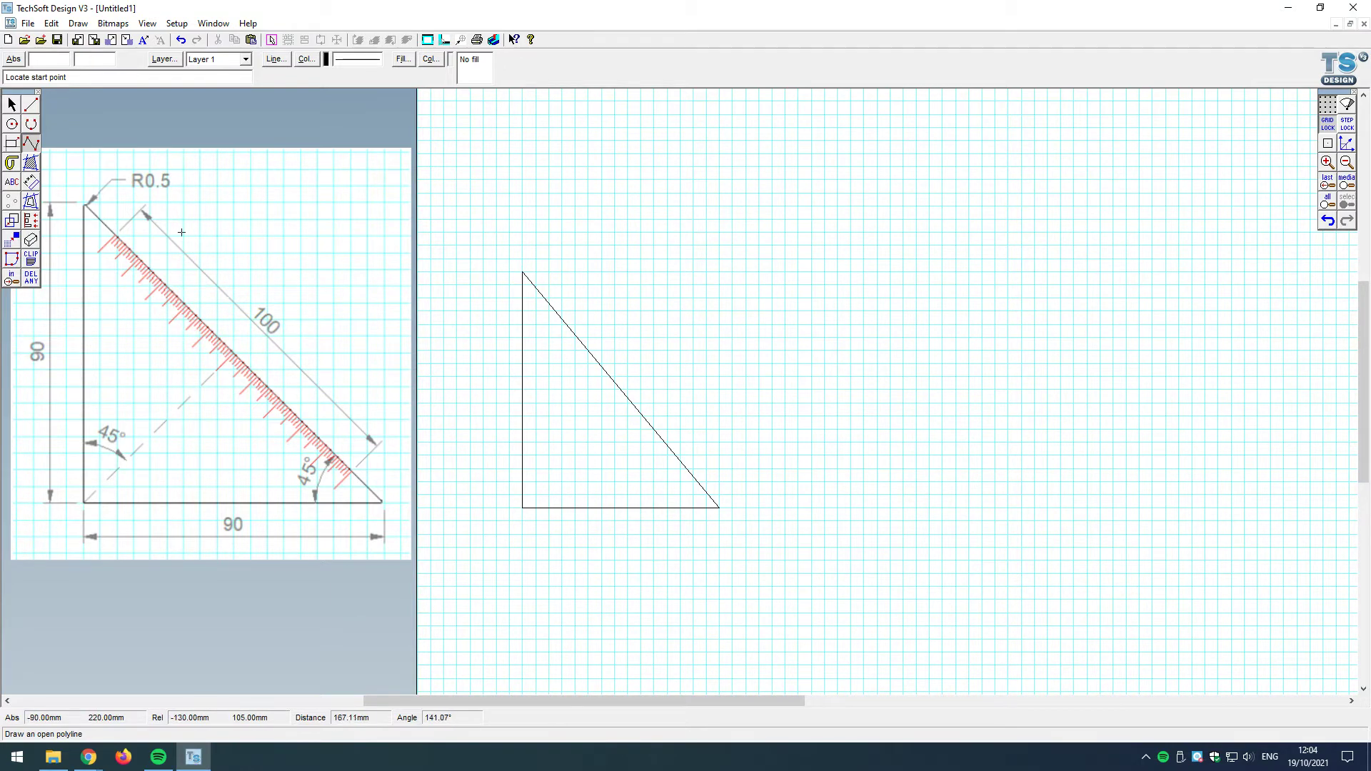
Step: Add a 50° 12' angular dimension at the triangle's bottom-right corner
left_click(31, 182)
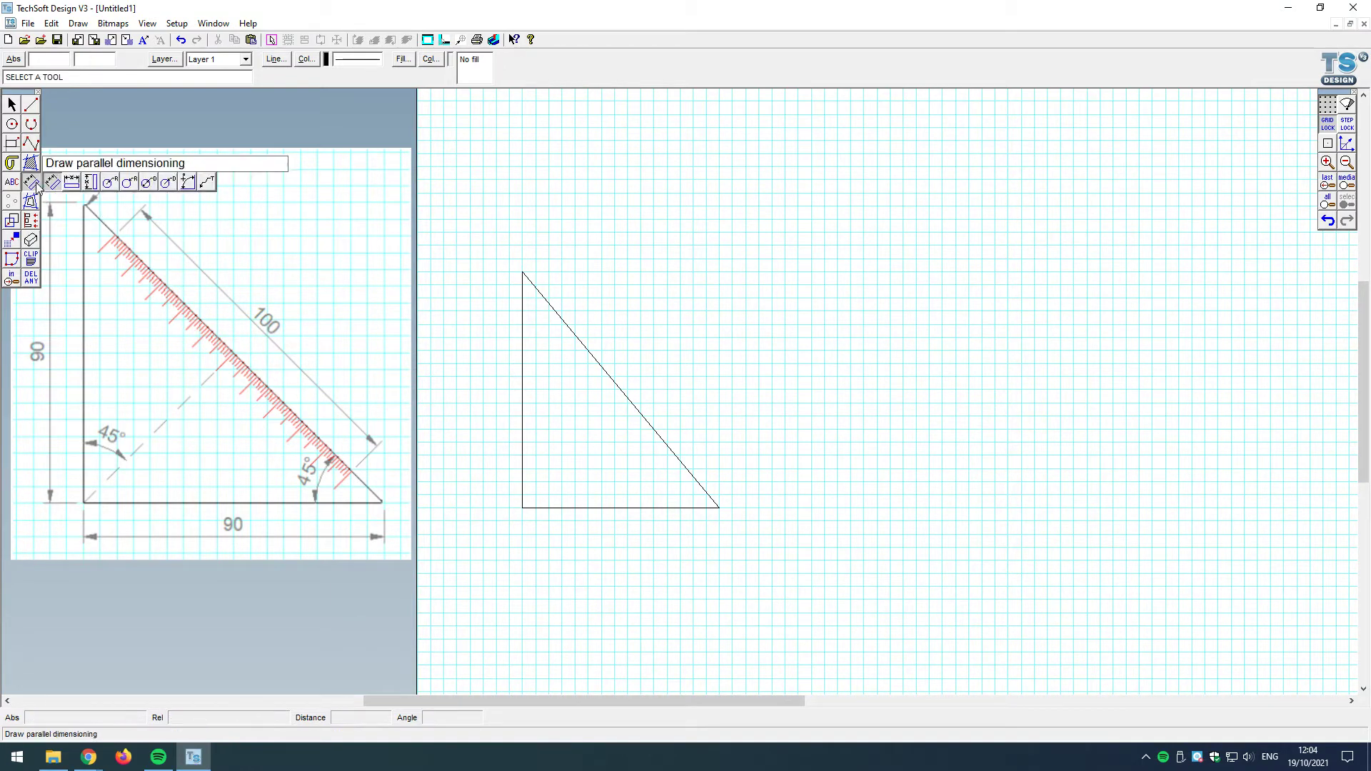
left_click(187, 182)
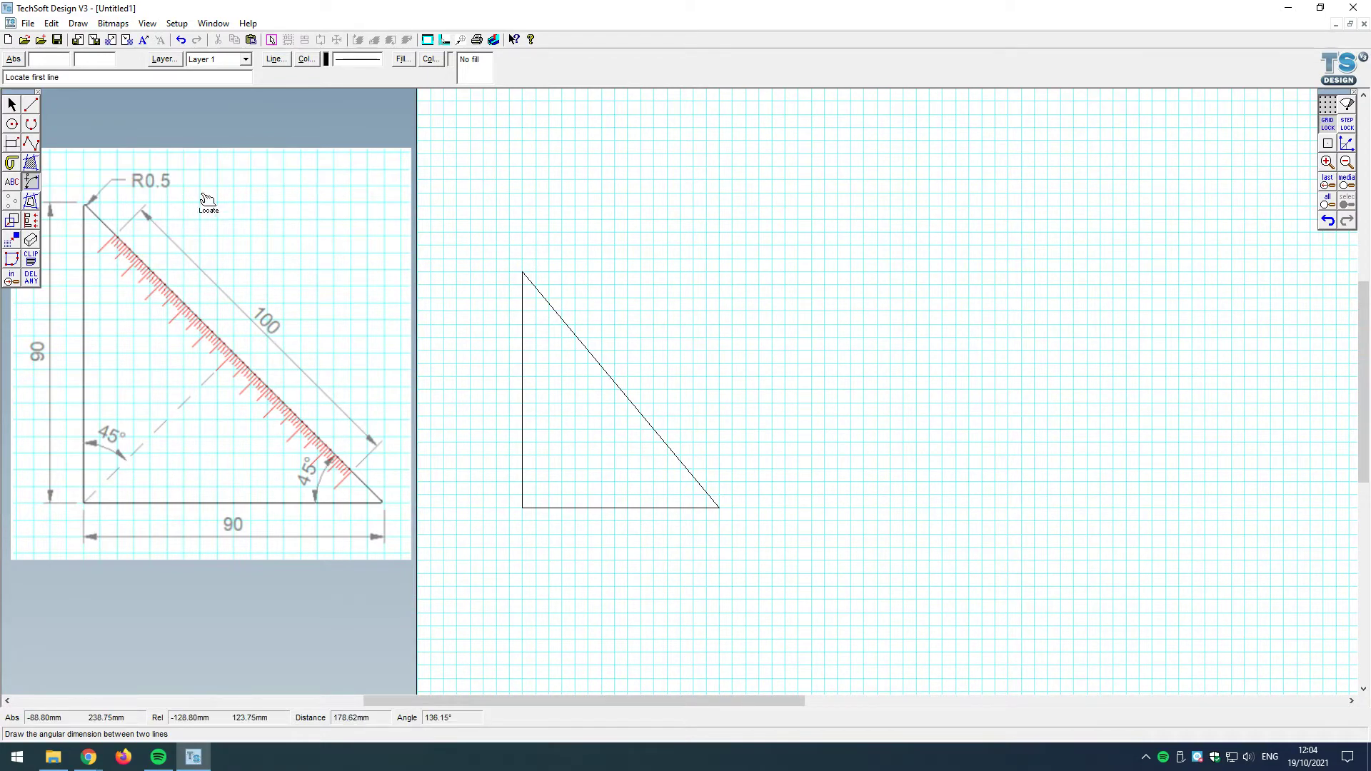
left_click(668, 509)
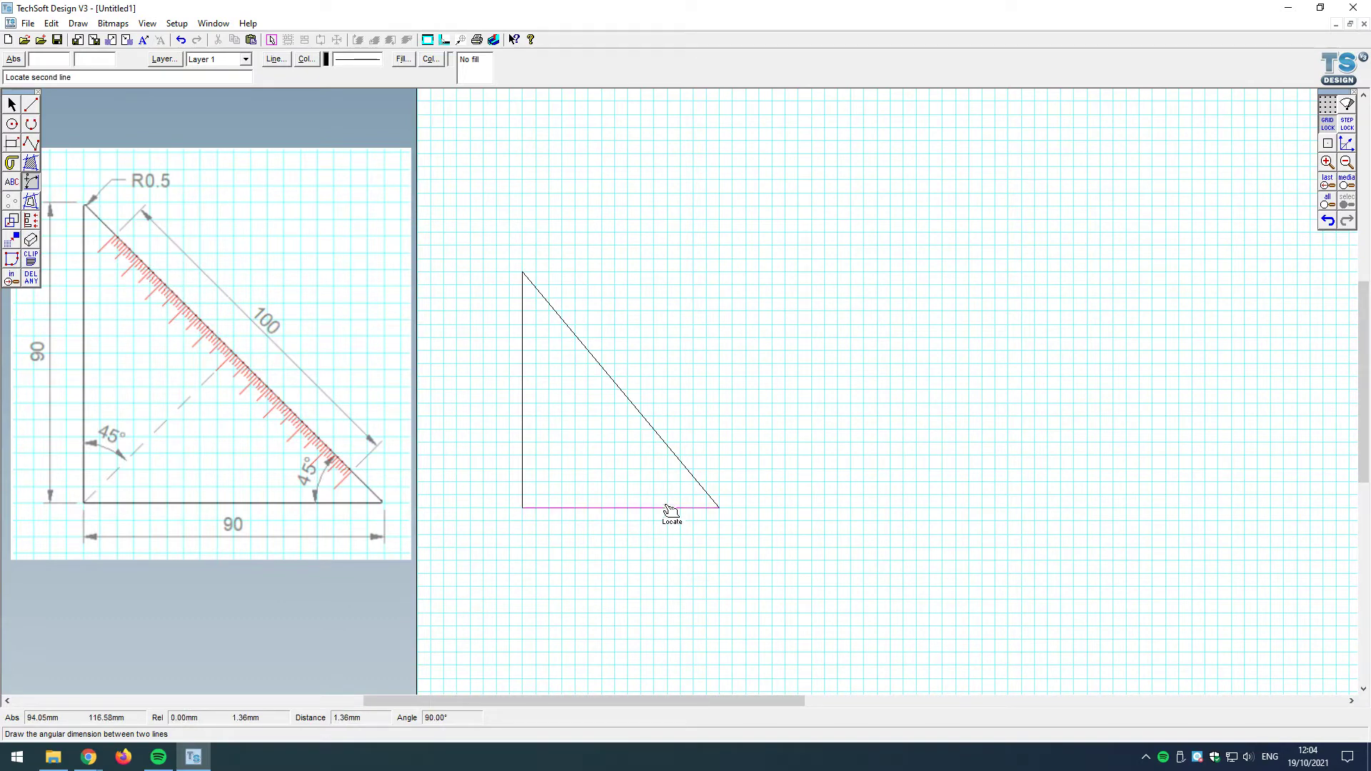
left_click(693, 477)
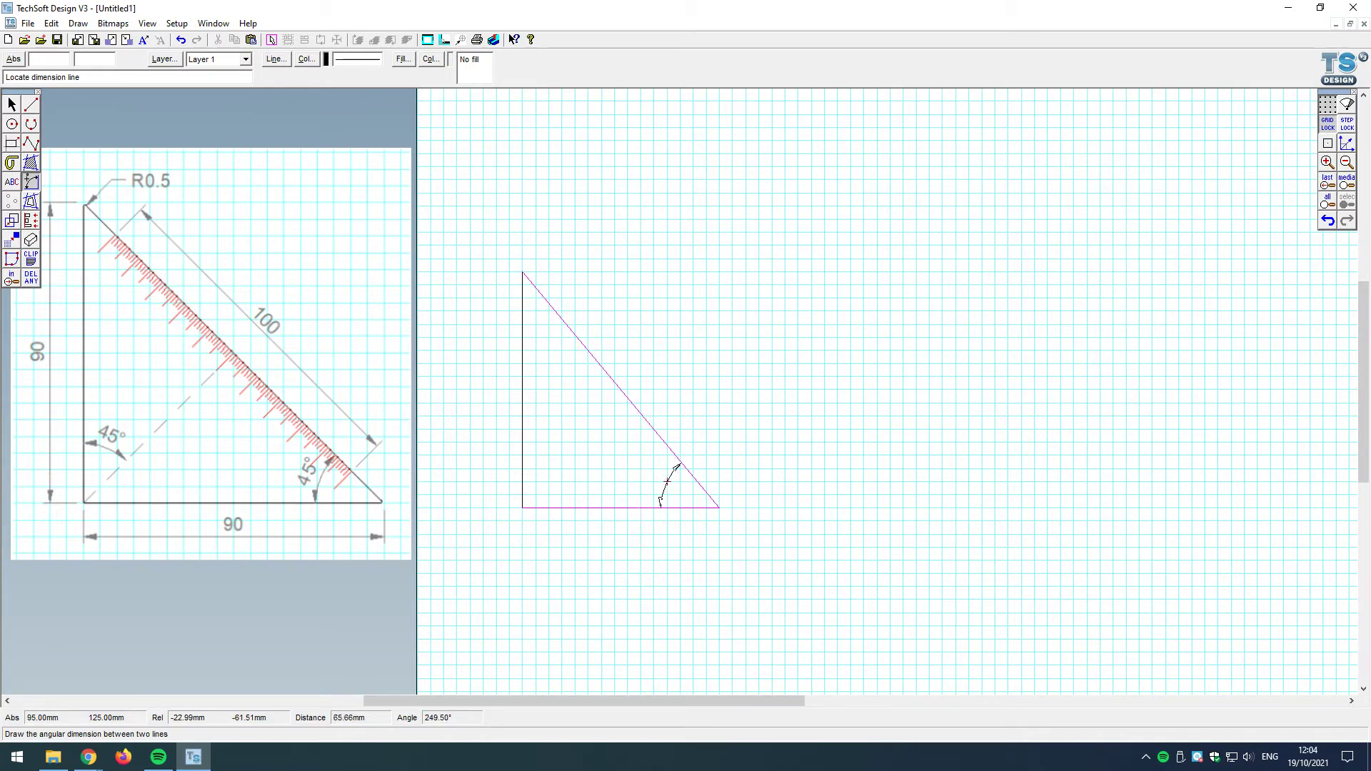
left_click(662, 500)
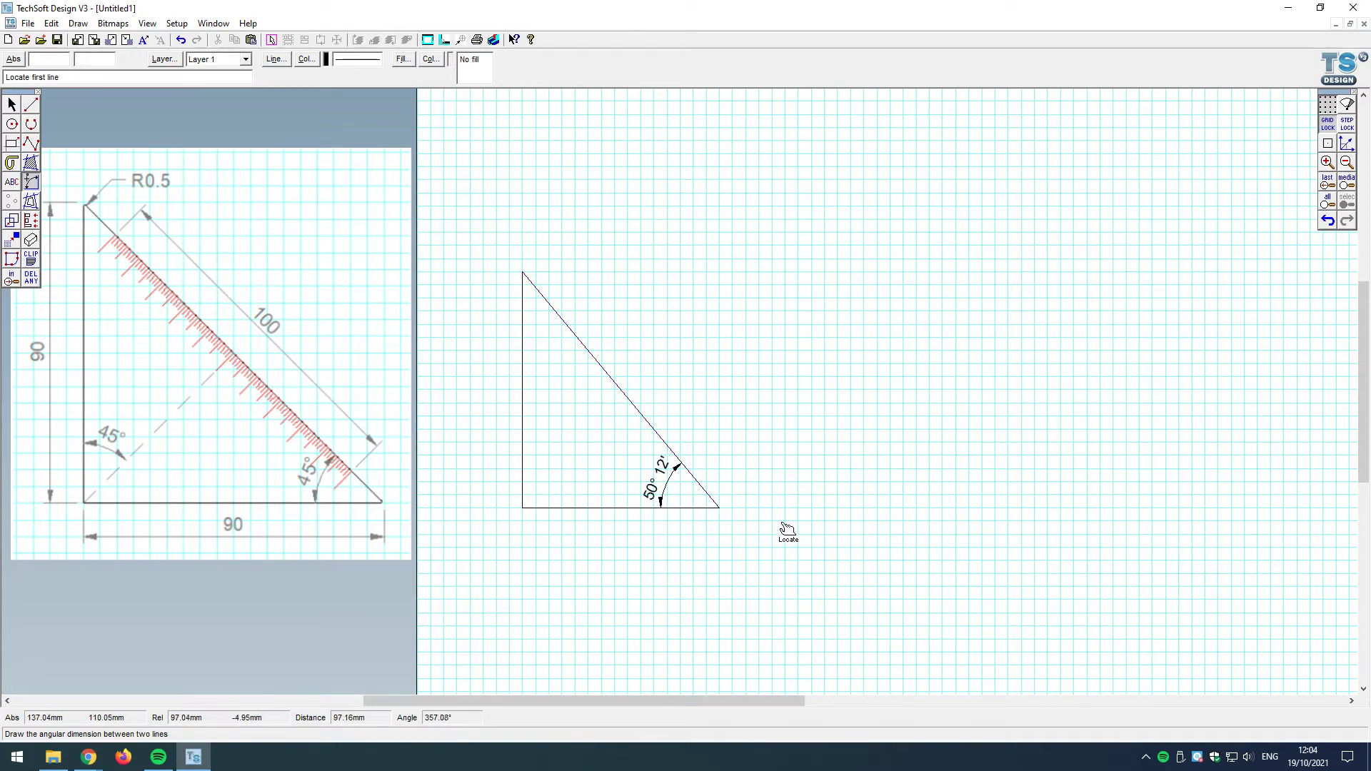
Step: Dimension the top angle as 39° 48' and bring up the Dimension Settings
left_click(523, 356)
left_click(572, 332)
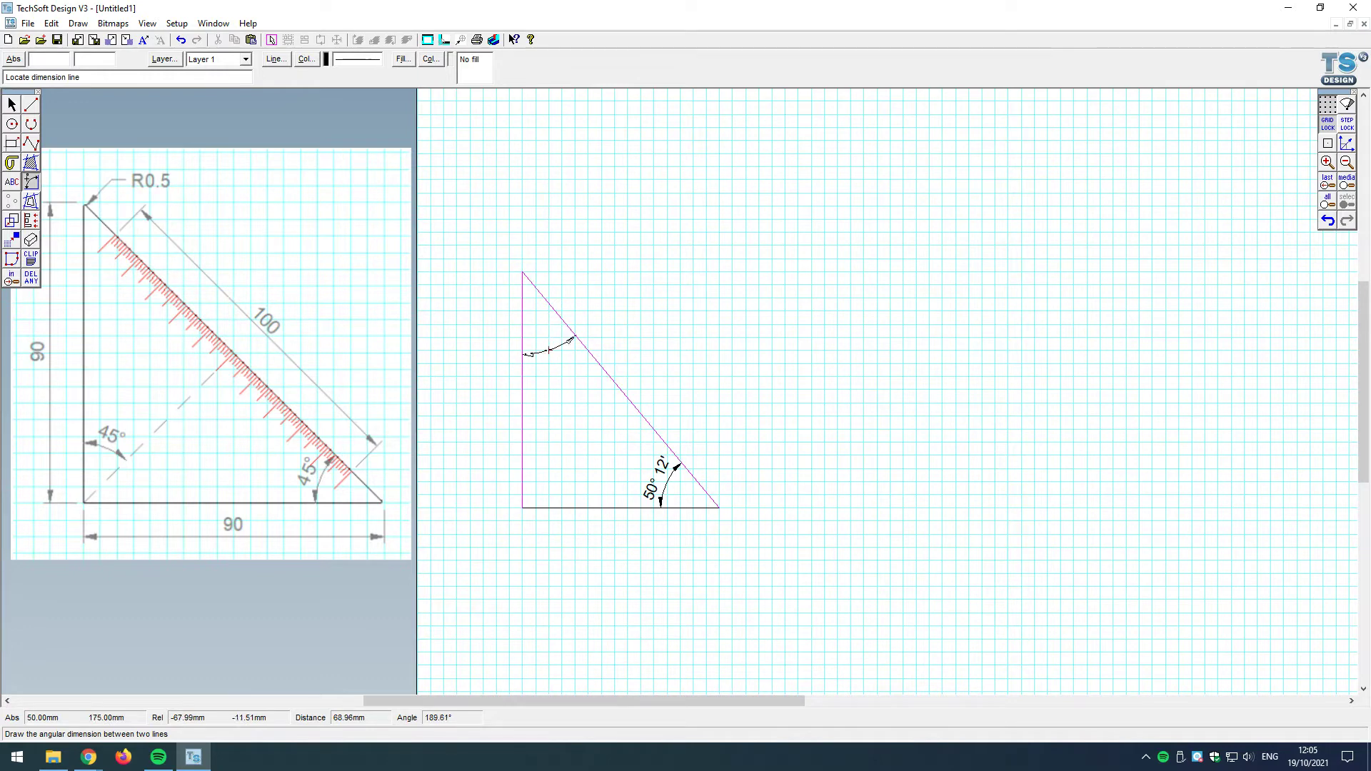
left_click(551, 351)
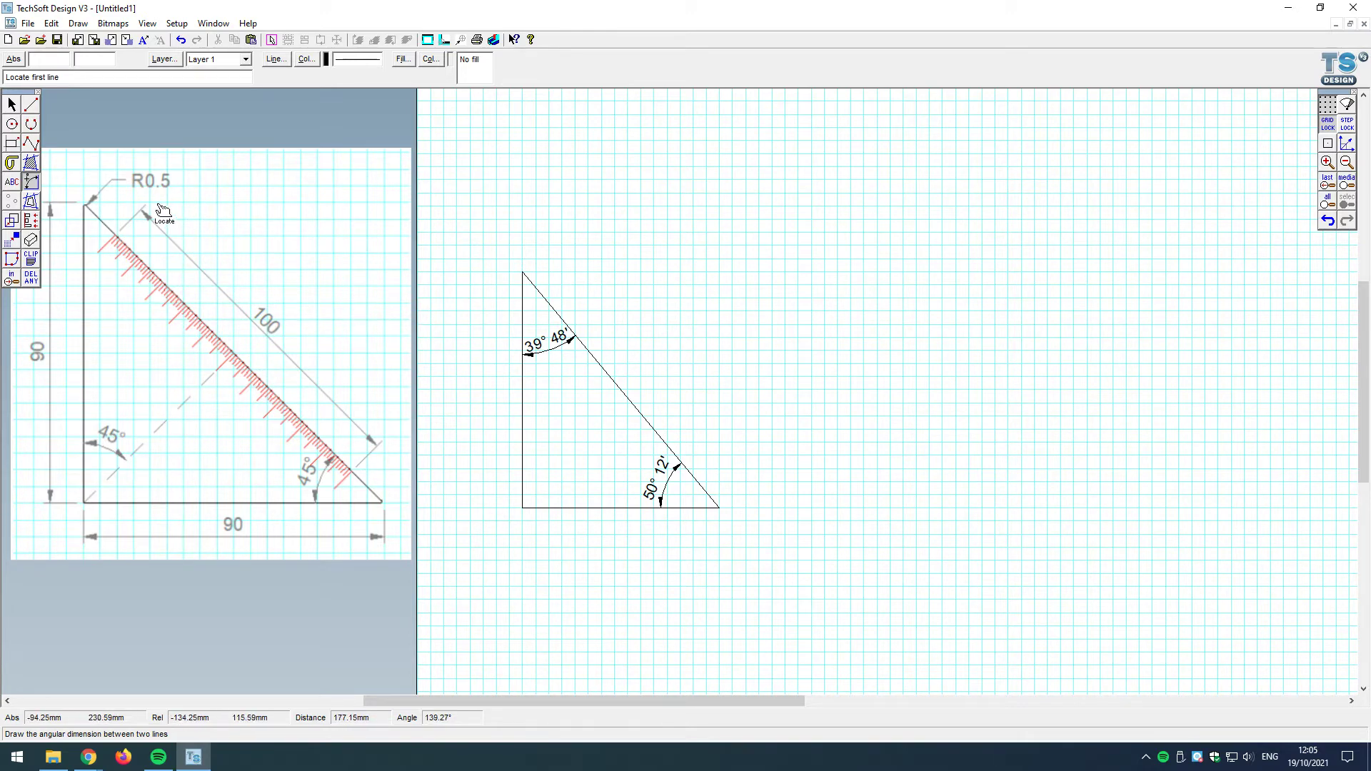
double_click(31, 182)
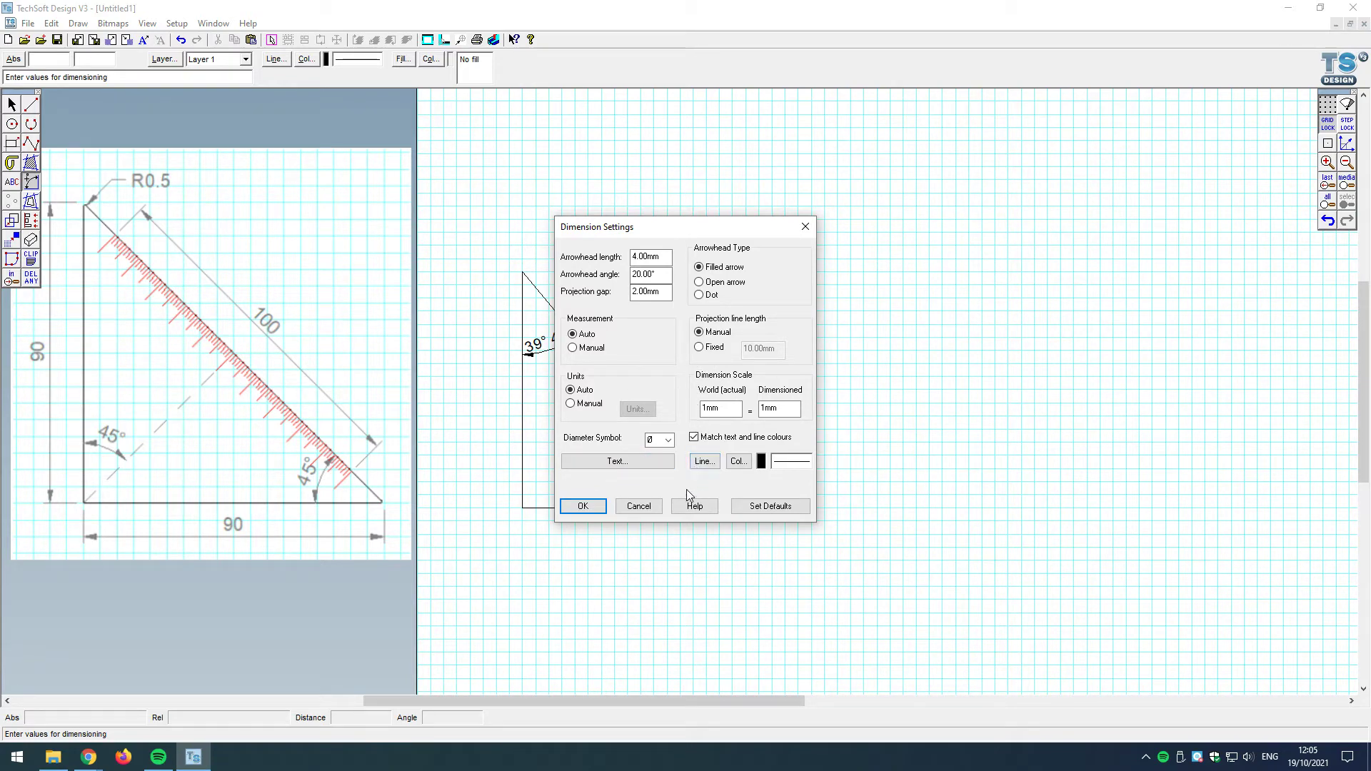
Step: Cancel Dimension Settings and undo both the 39° 48' and 50° 12' angle dimensions
left_click(638, 506)
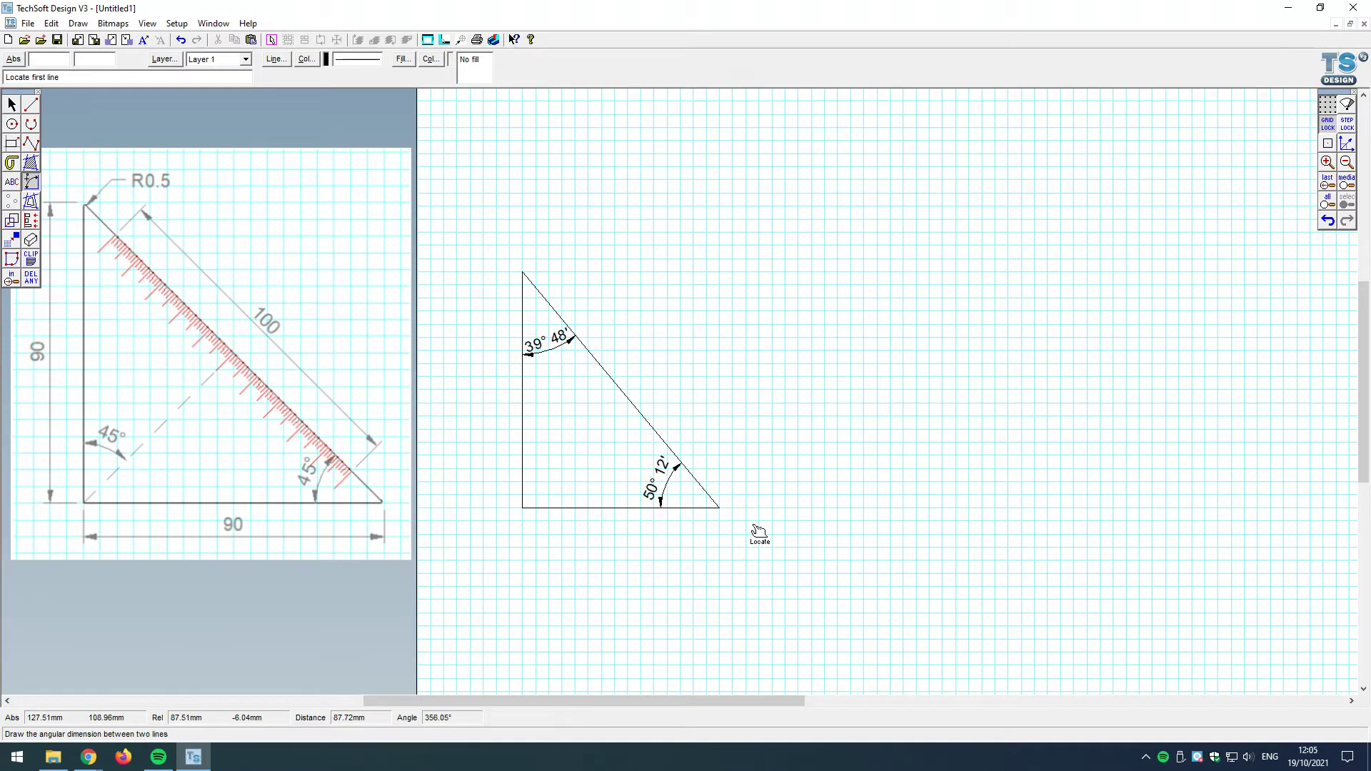
left_click(1328, 222)
left_click(1329, 224)
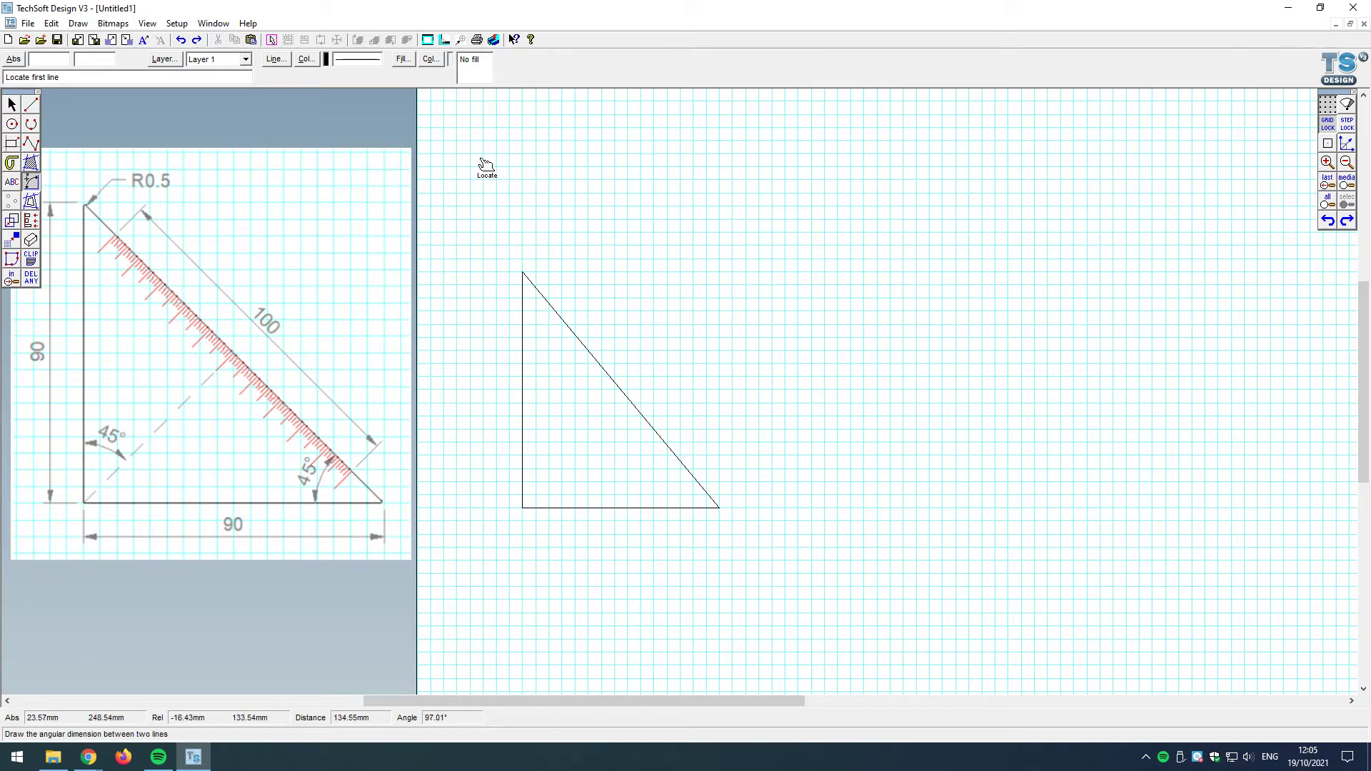
Step: Add parallel dimensions: 90 left of the vertical side and 75 below the base
left_click(30, 183)
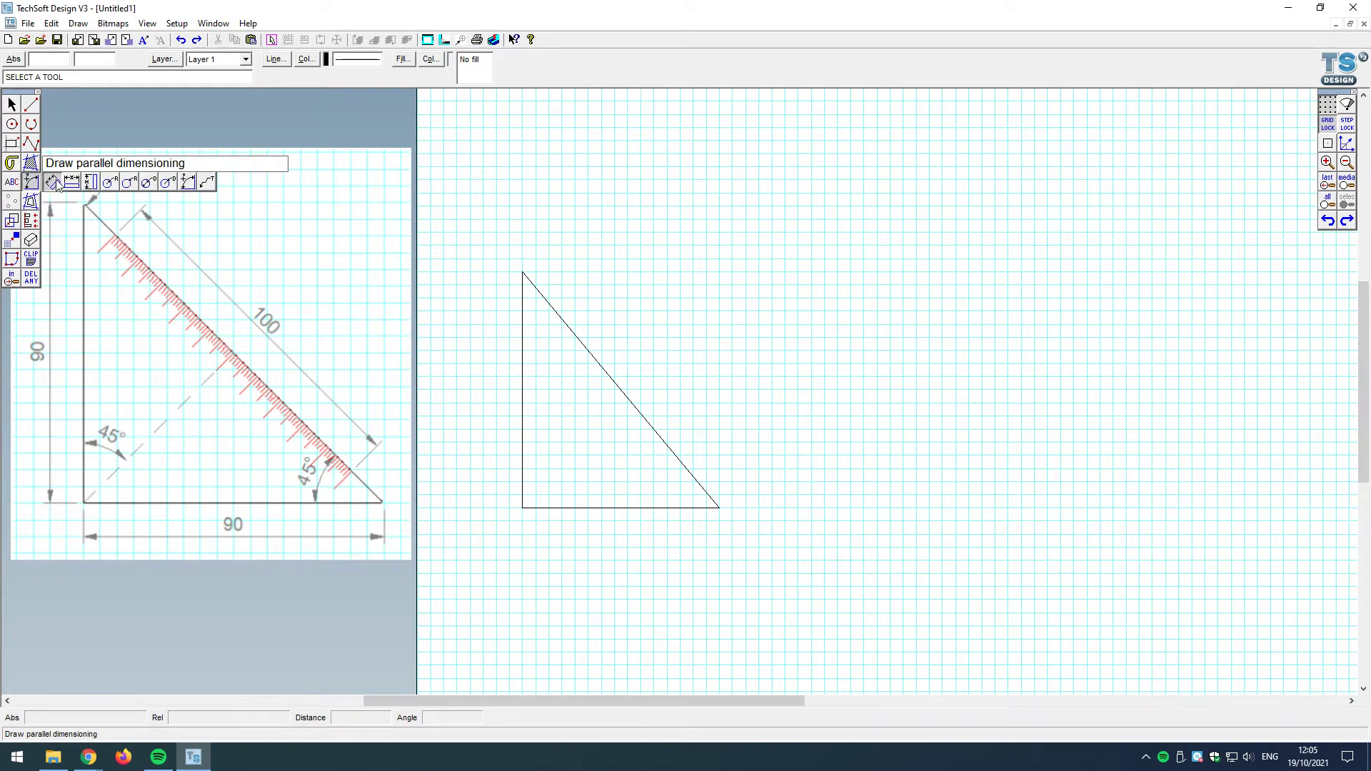
left_click(56, 184)
left_click(522, 502)
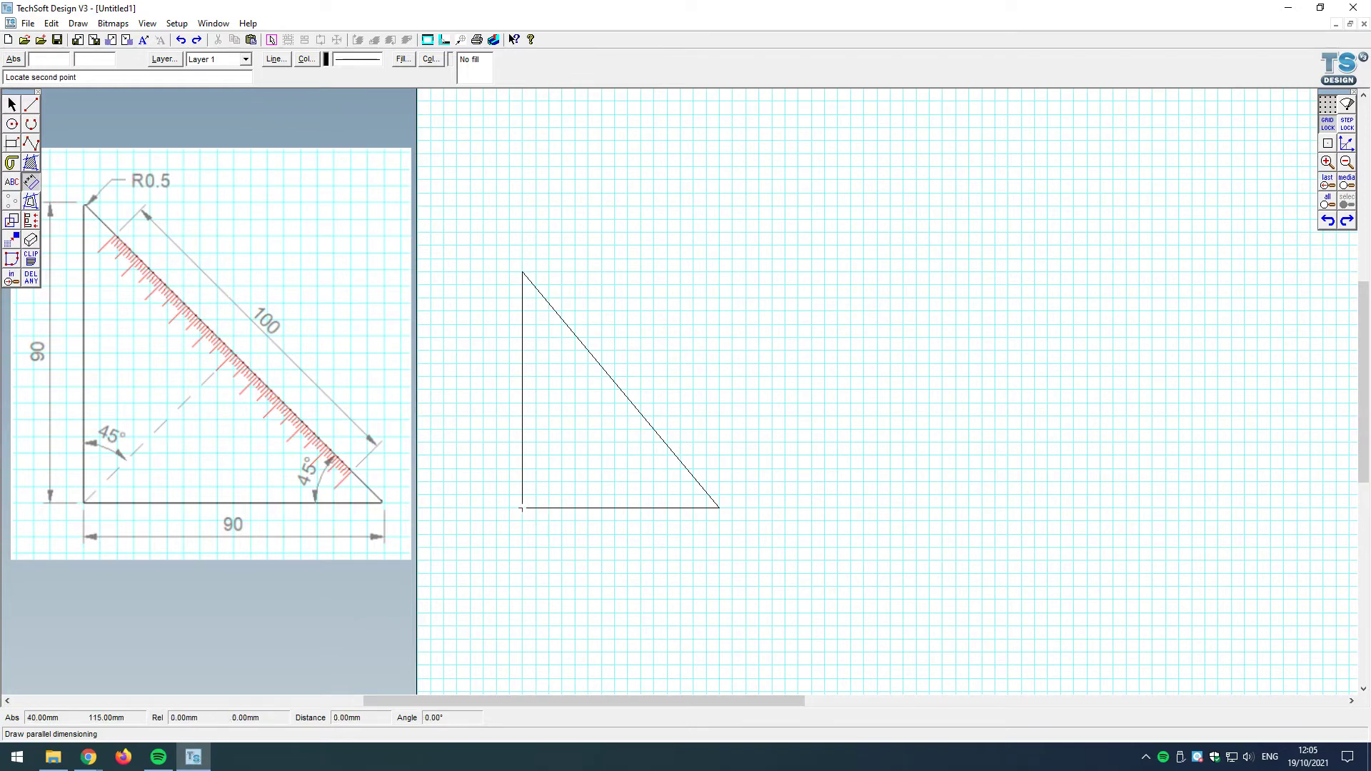
left_click(509, 272)
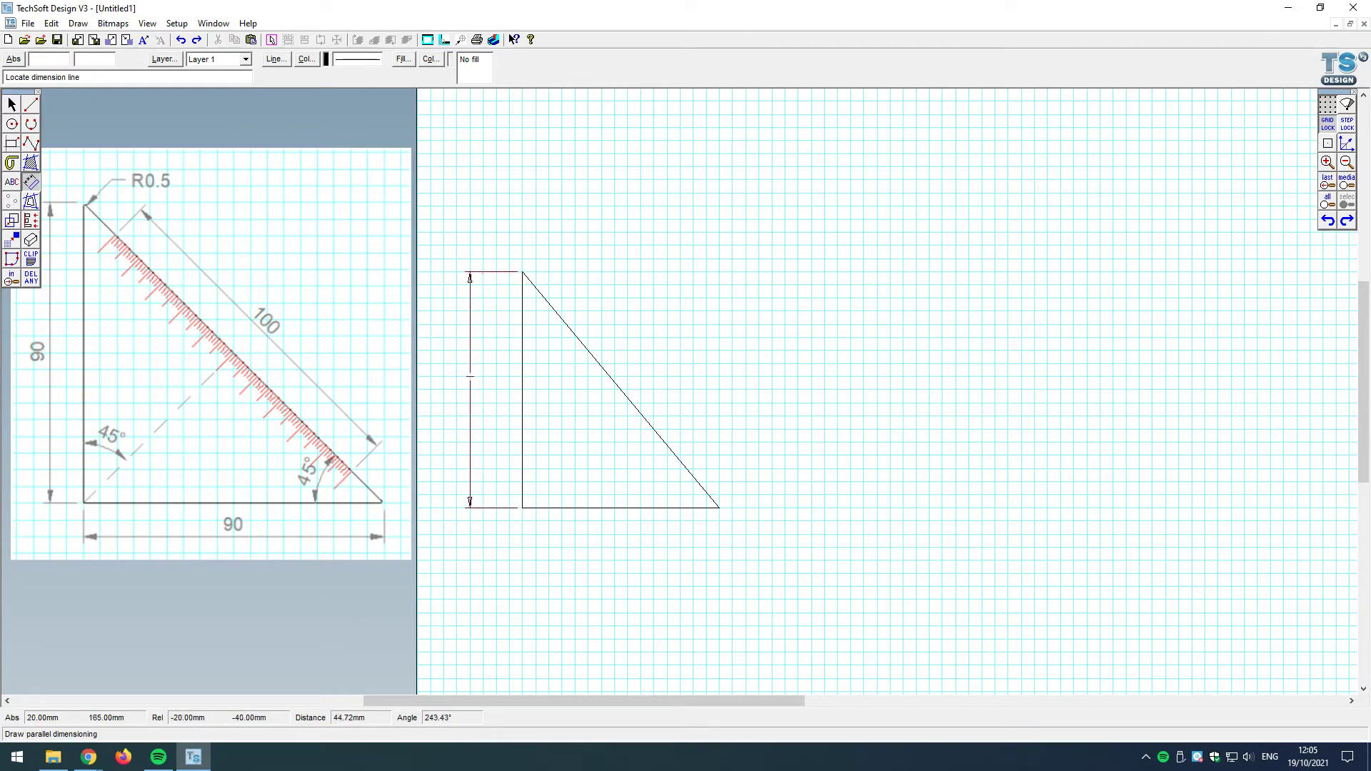
left_click(471, 375)
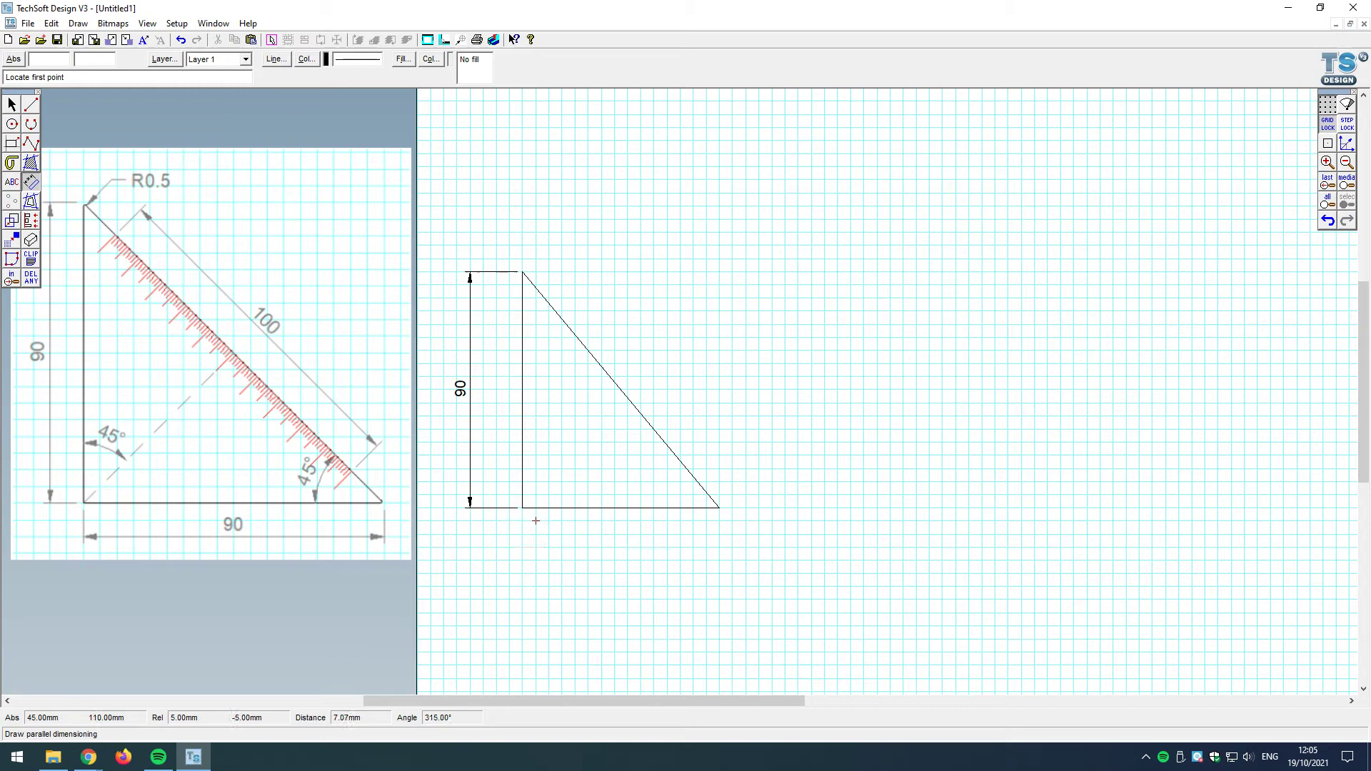
left_click(522, 508)
left_click(719, 507)
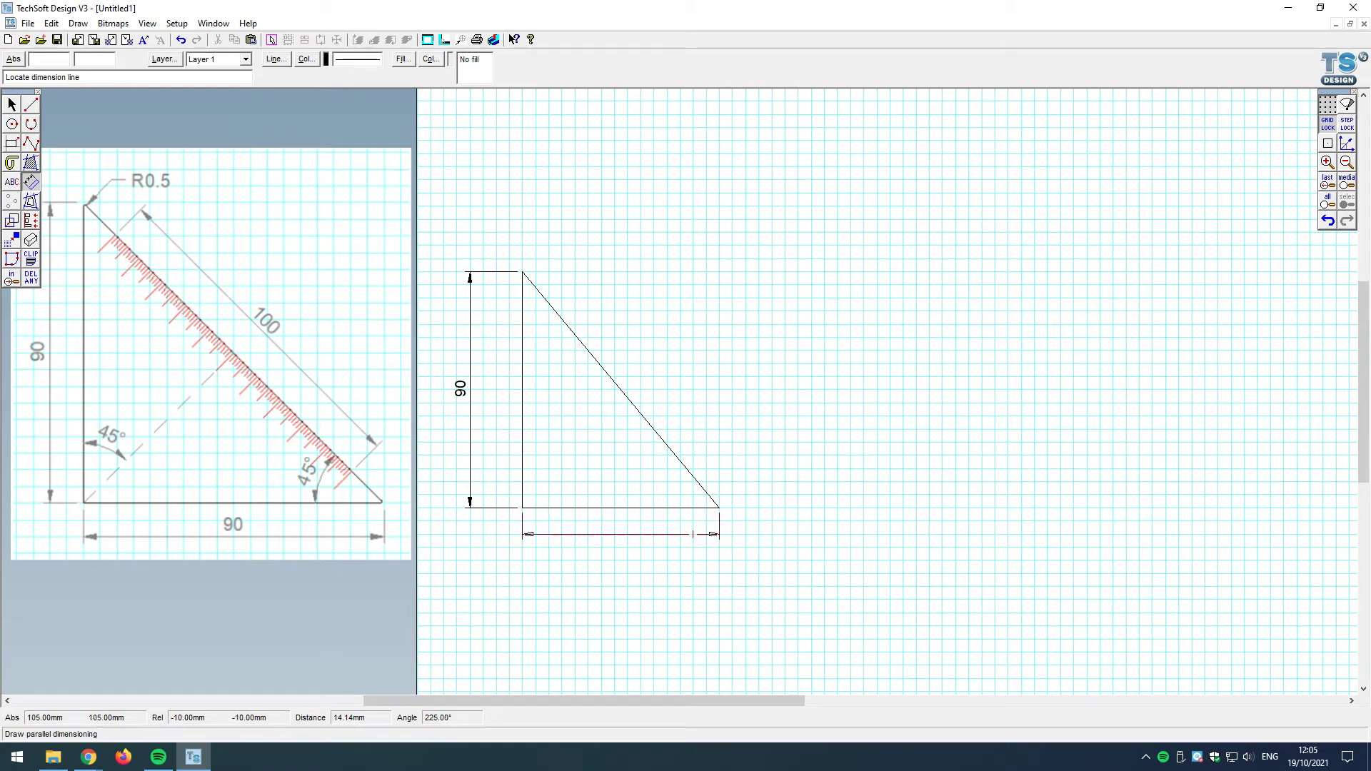
left_click(654, 560)
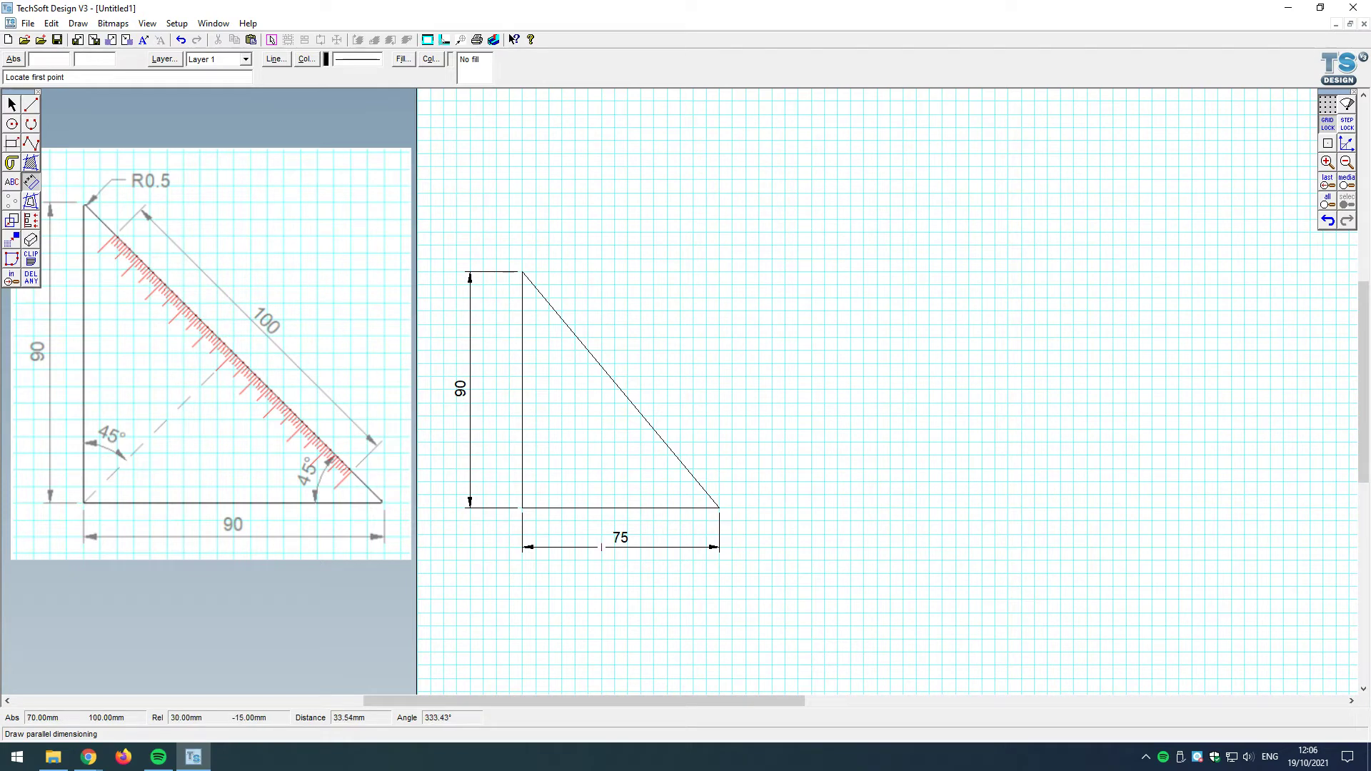
left_click(12, 105)
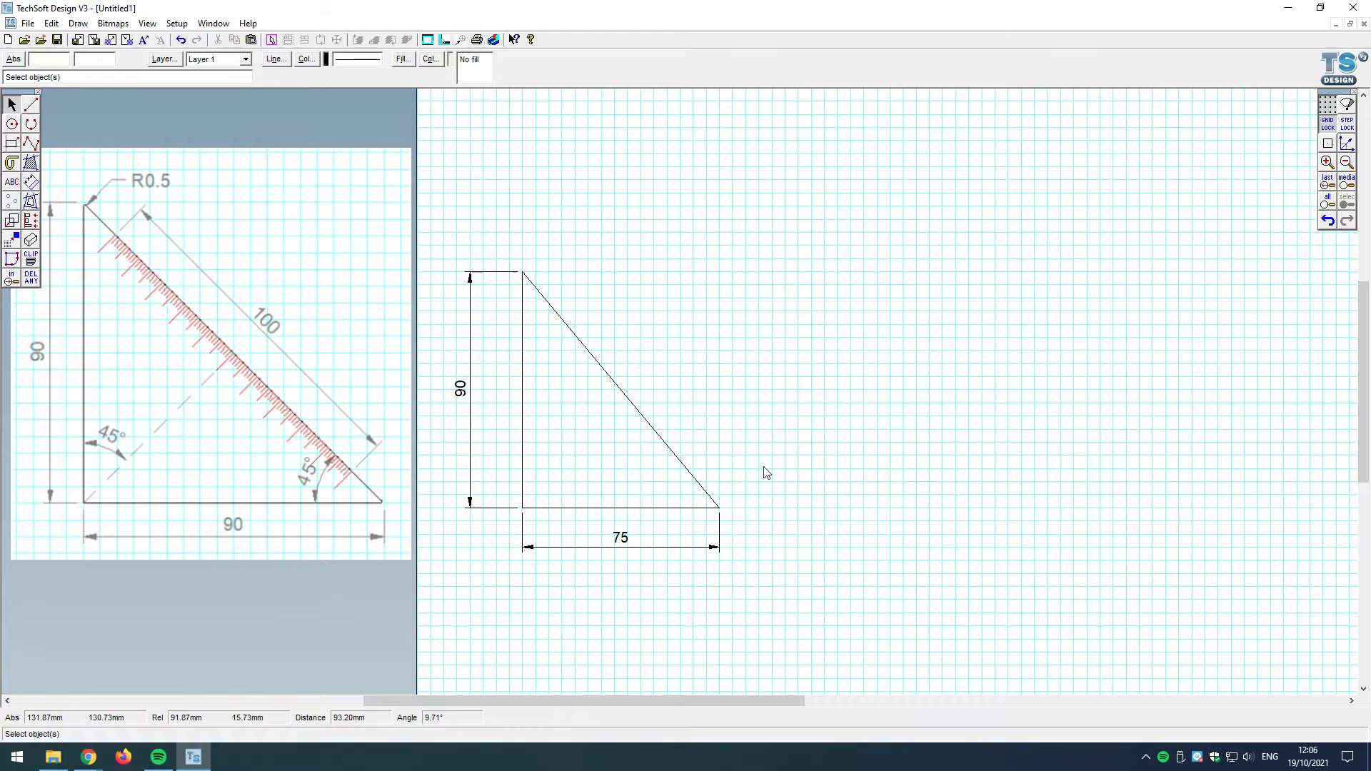
Step: Draw a stepped staircase polyline down the upper hypotenuse from the top corner
scroll(635, 407, "up", 2)
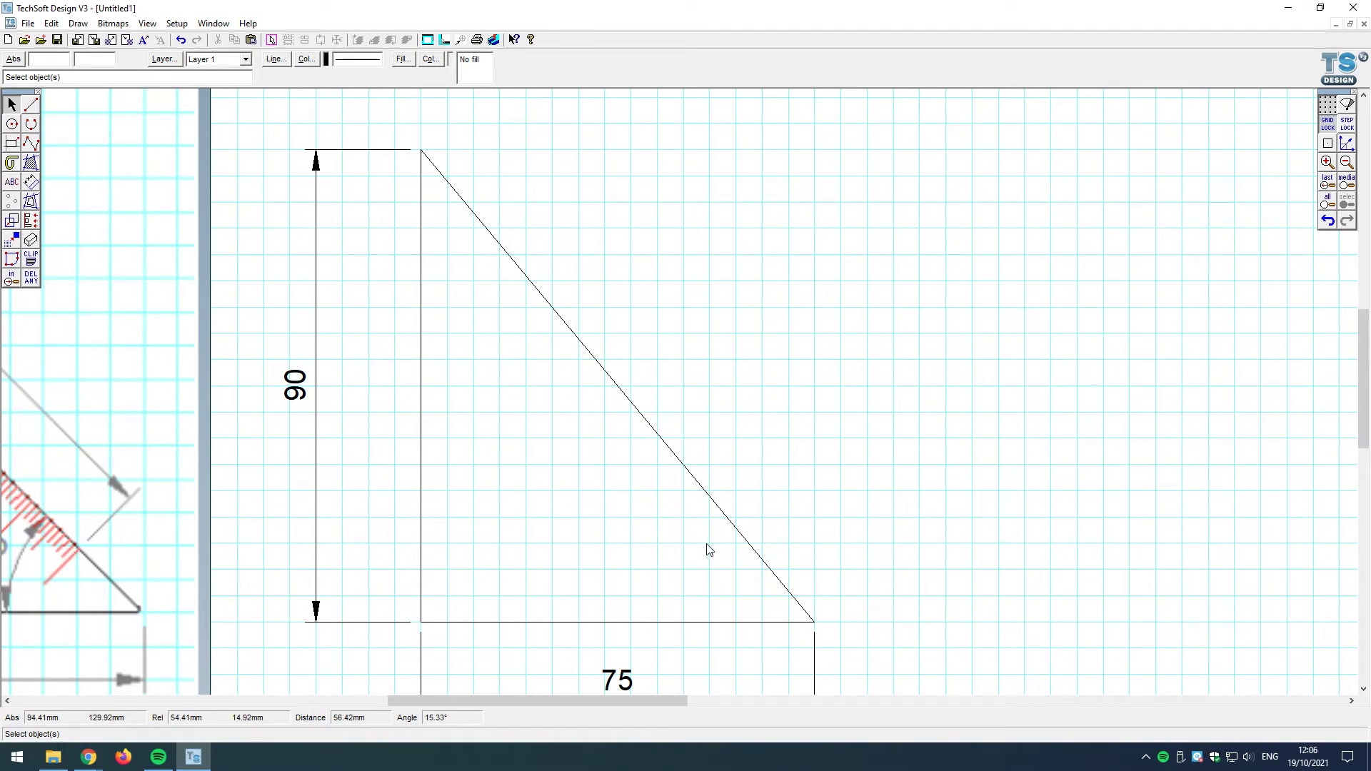
left_click(32, 144)
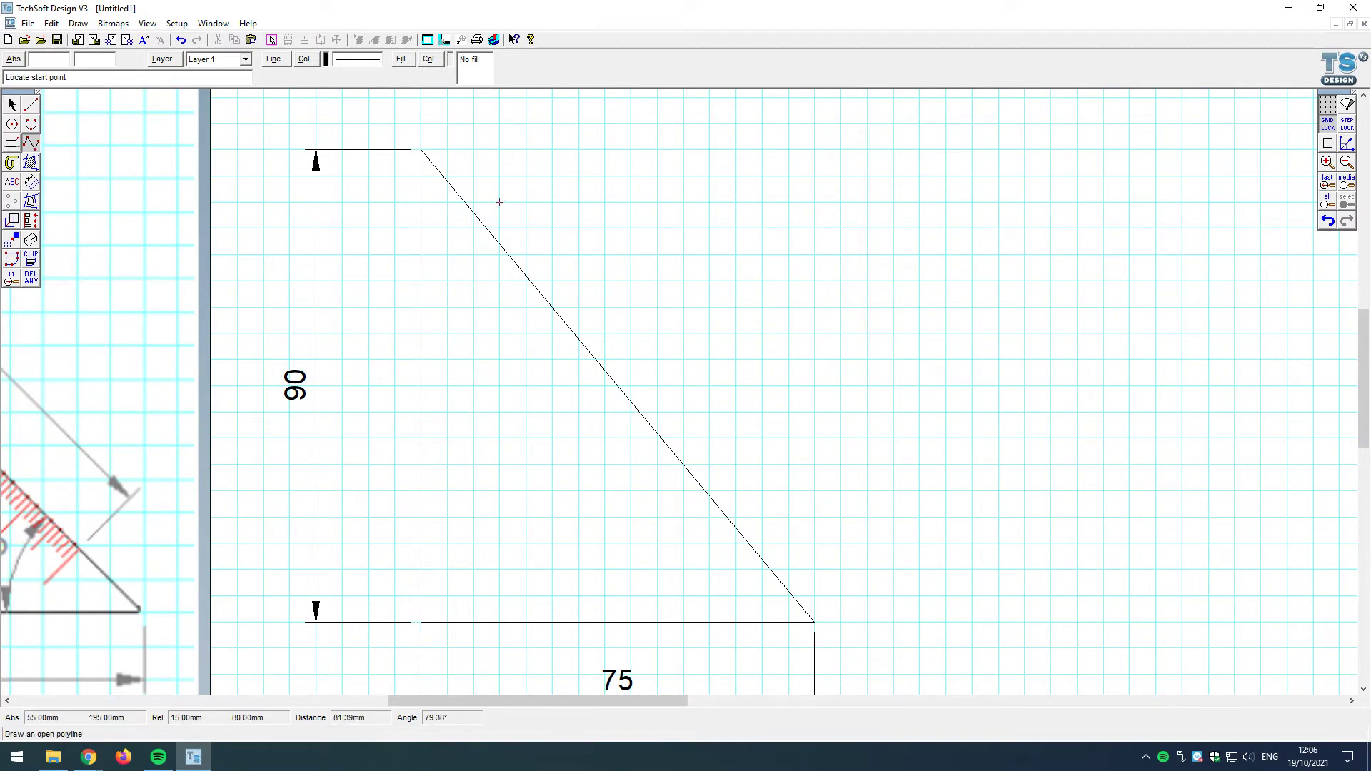
left_click(420, 150)
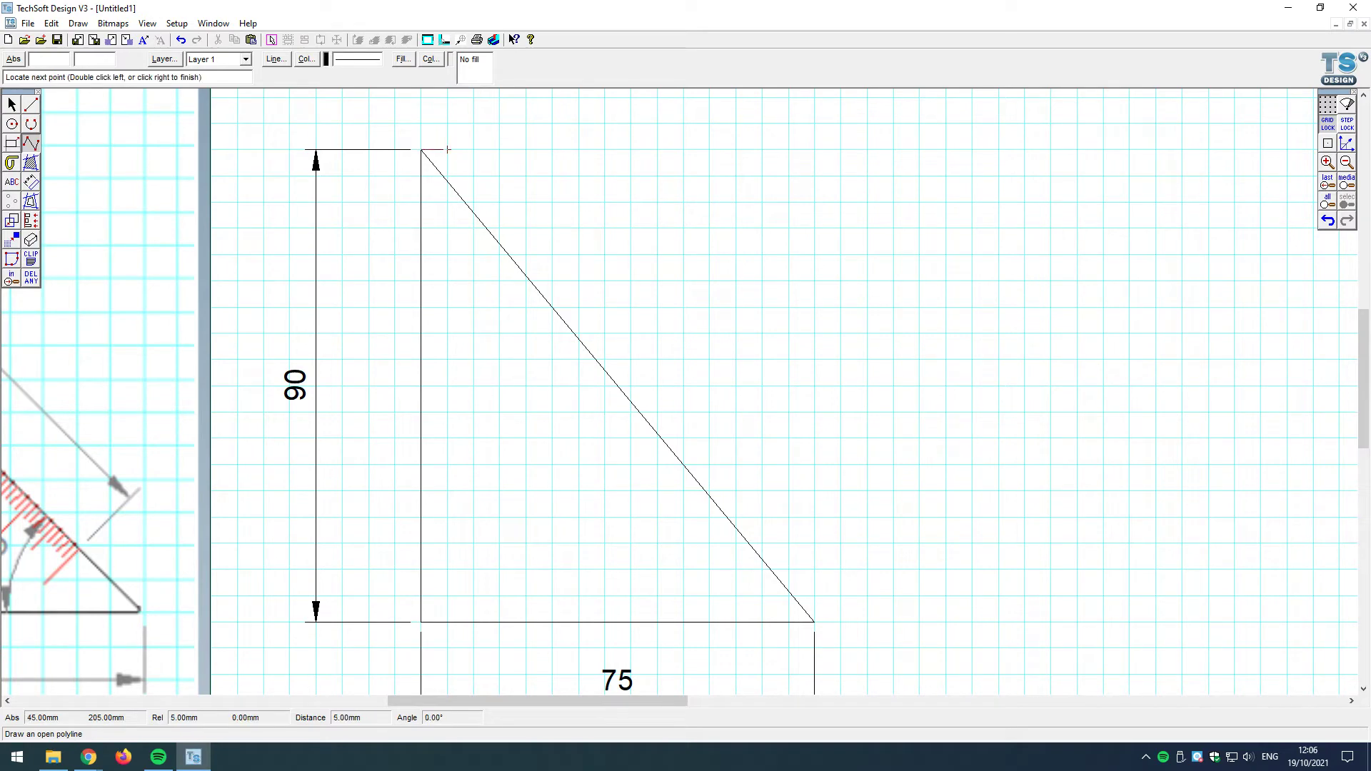
left_click(526, 228)
left_click(552, 255)
left_click(553, 280)
left_click(578, 280)
double_click(631, 358)
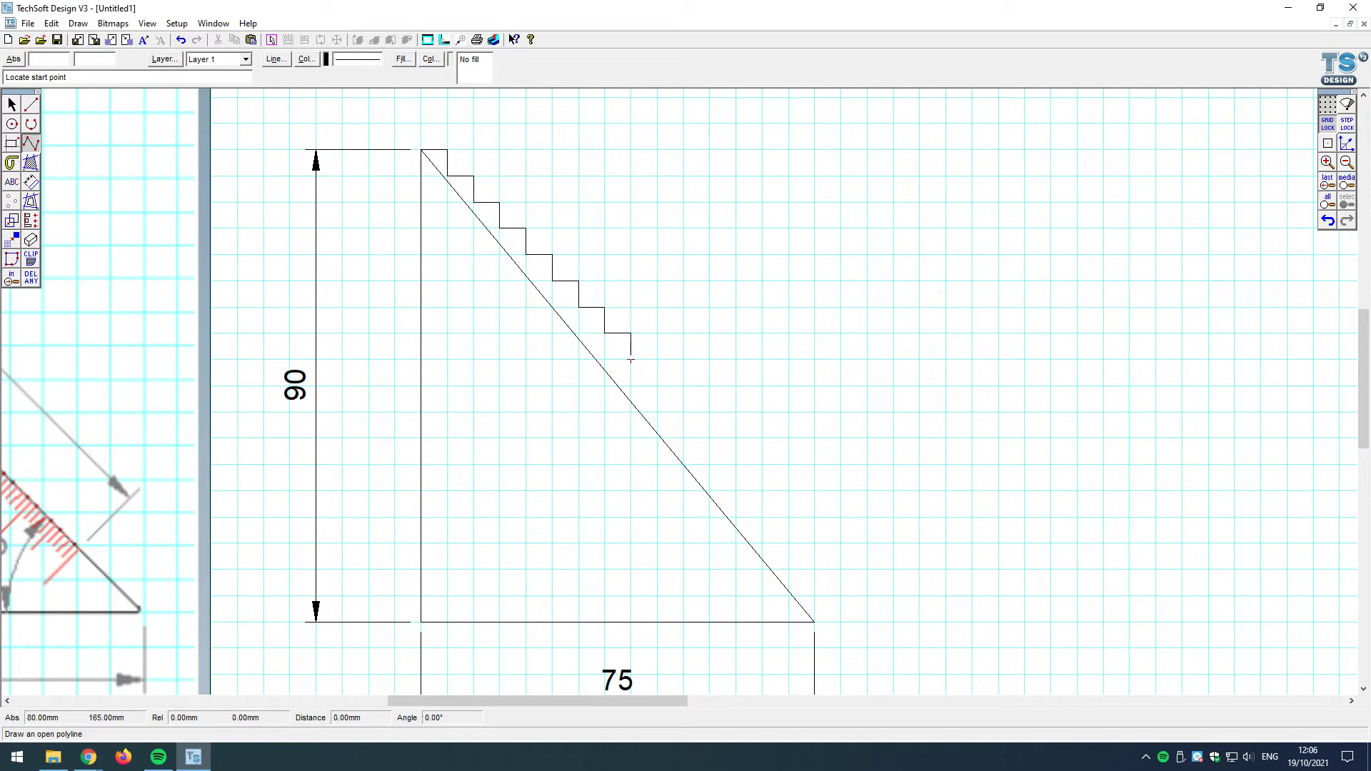
Step: Draw a straight line from the top corner to the staircase's lowest step
left_click(30, 104)
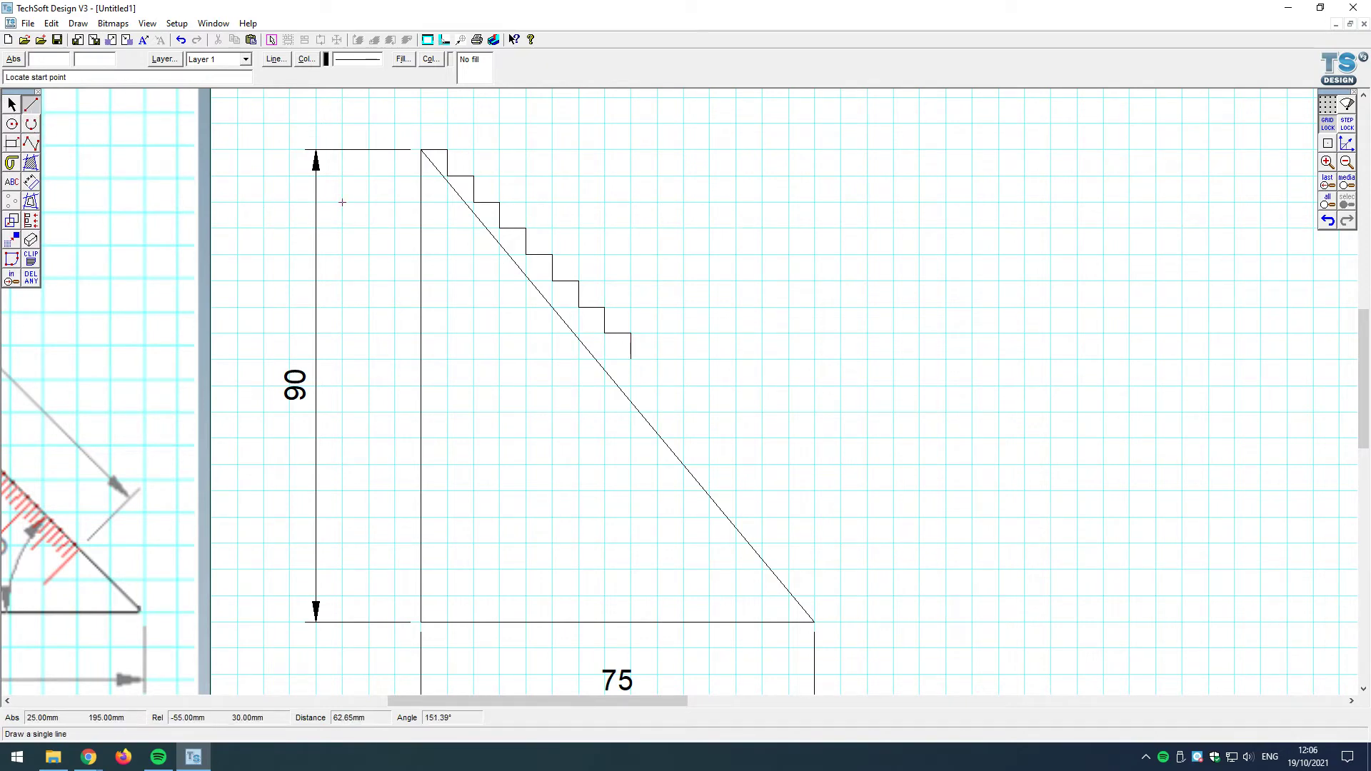
left_click(421, 150)
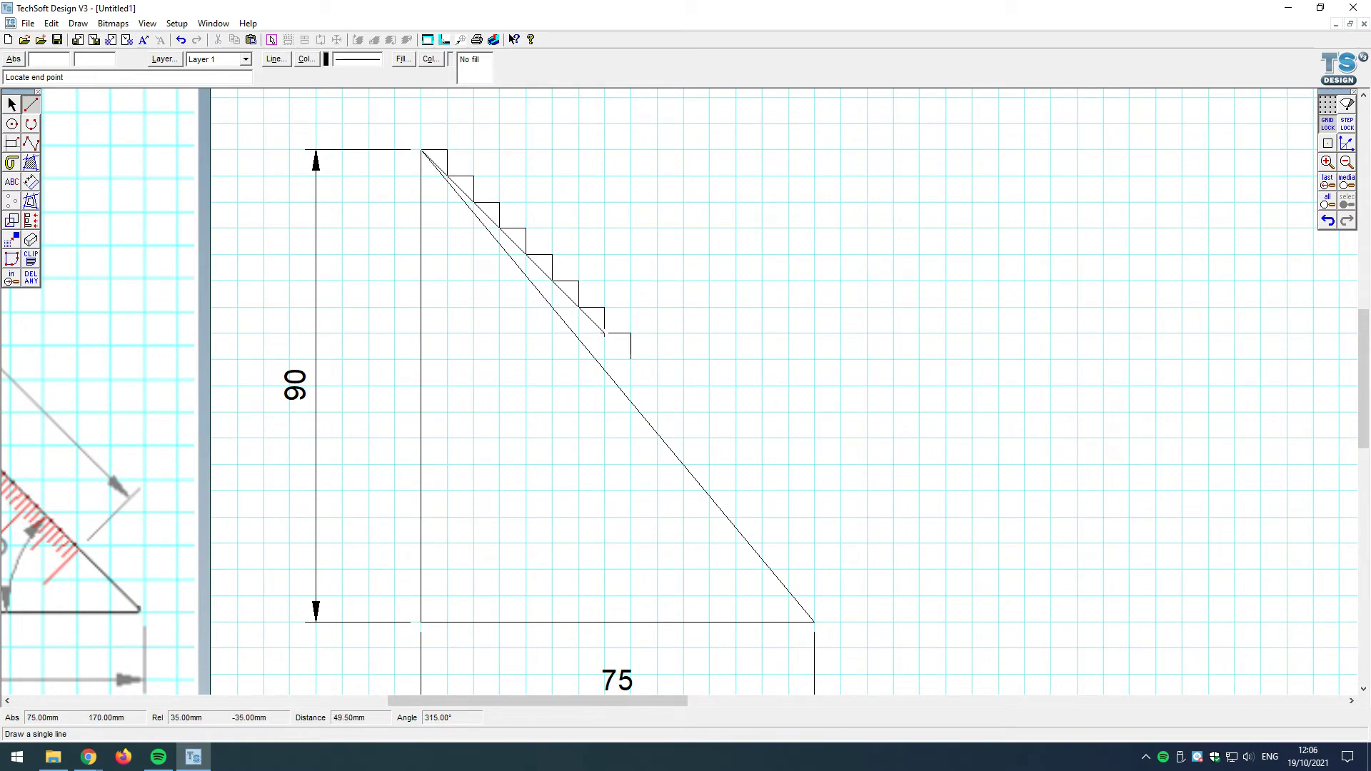
left_click(630, 360)
right_click(631, 280)
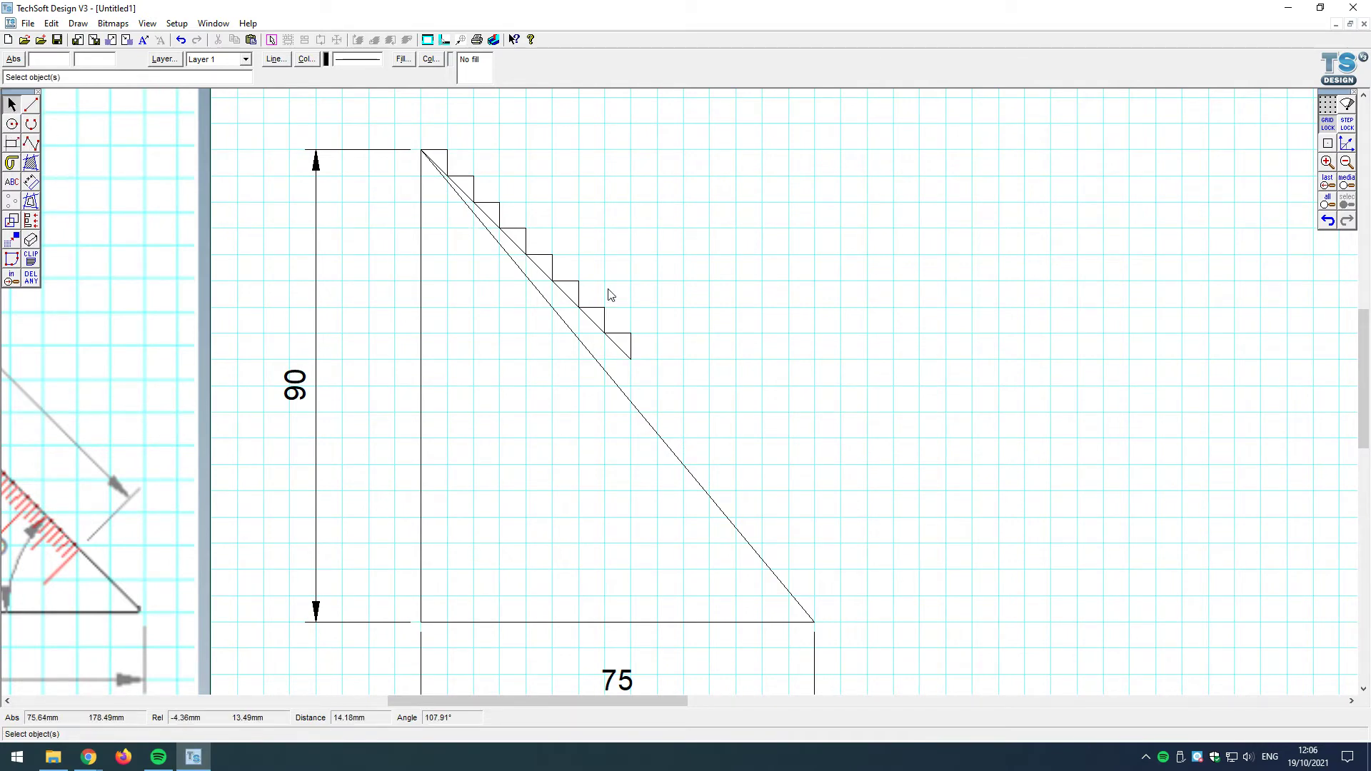
scroll(606, 296, "up", 2)
scroll(561, 301, "up", 2)
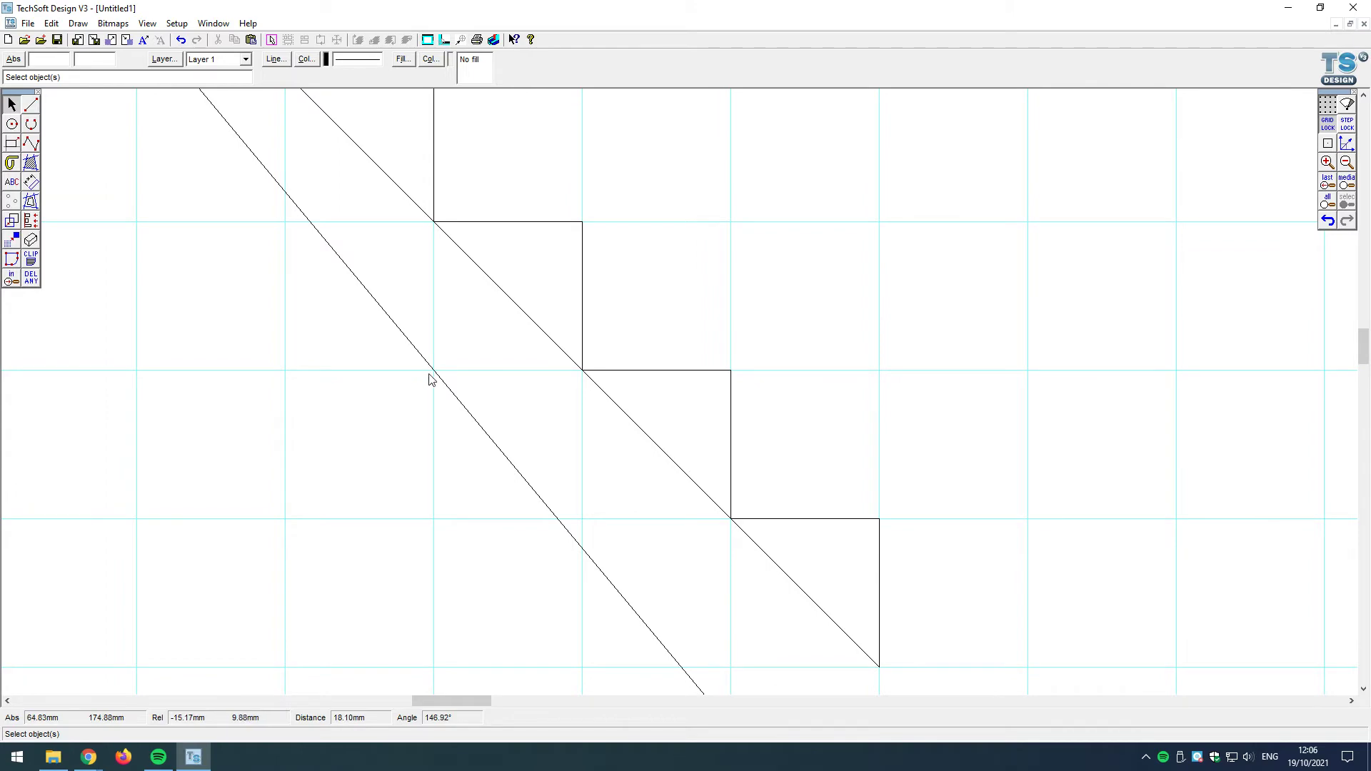
scroll(431, 378, "down", 6)
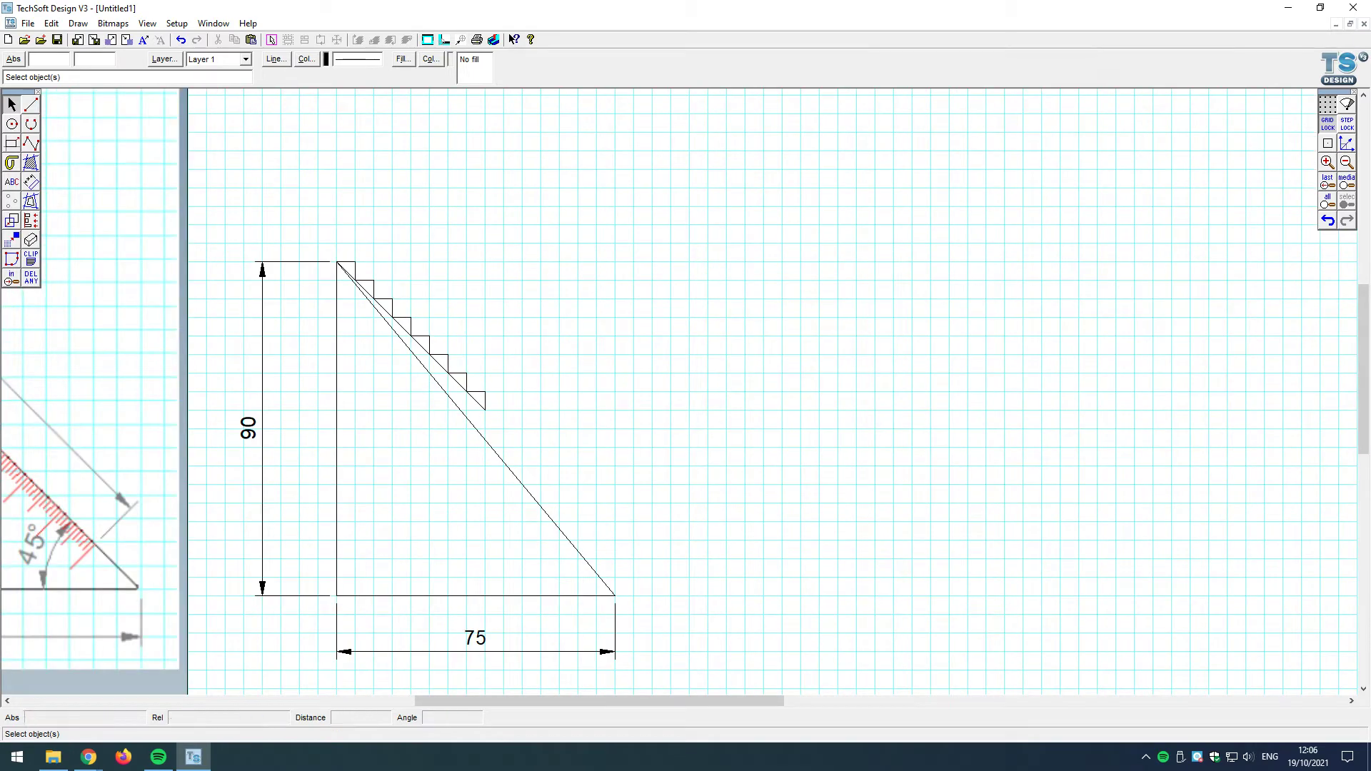
Step: Stretch the triangle with its dimension so the base reads 90 instead of 75
left_click(567, 596)
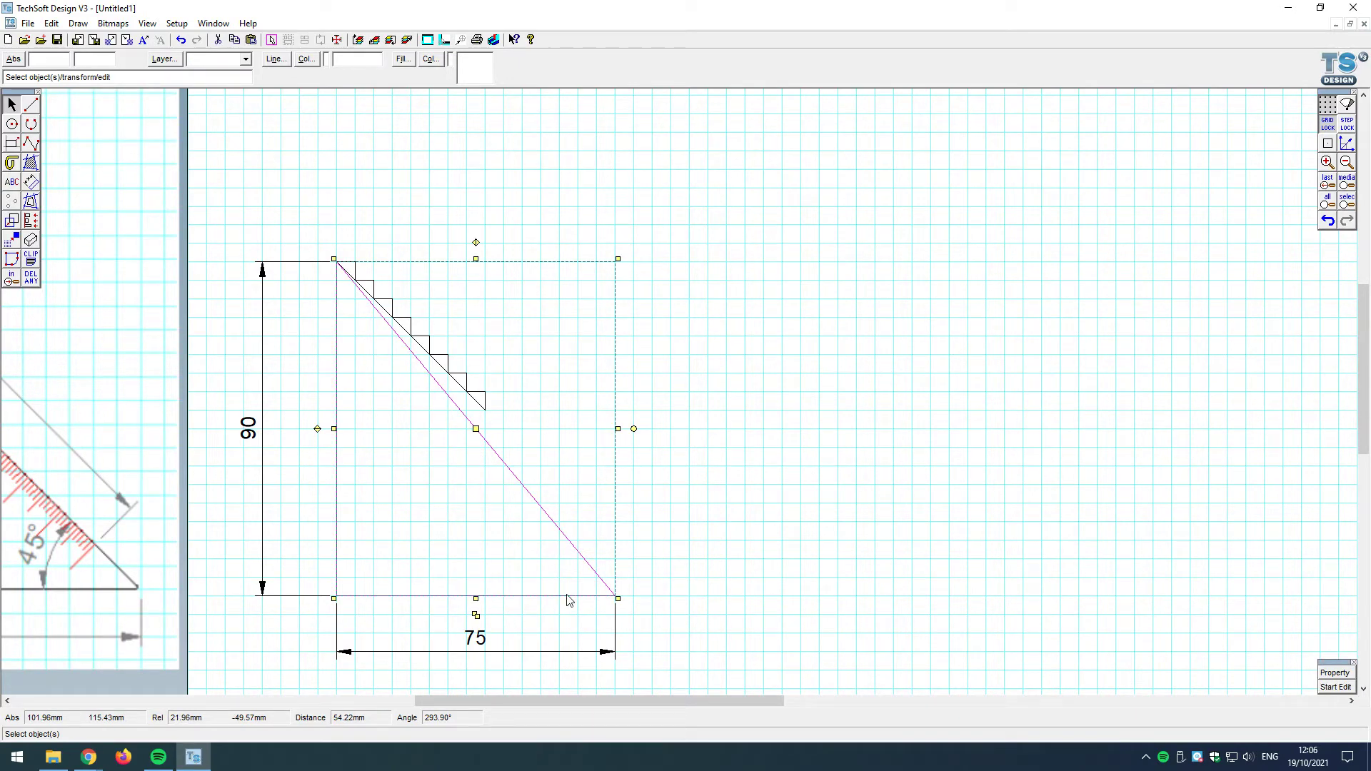
left_click(483, 648, "shift")
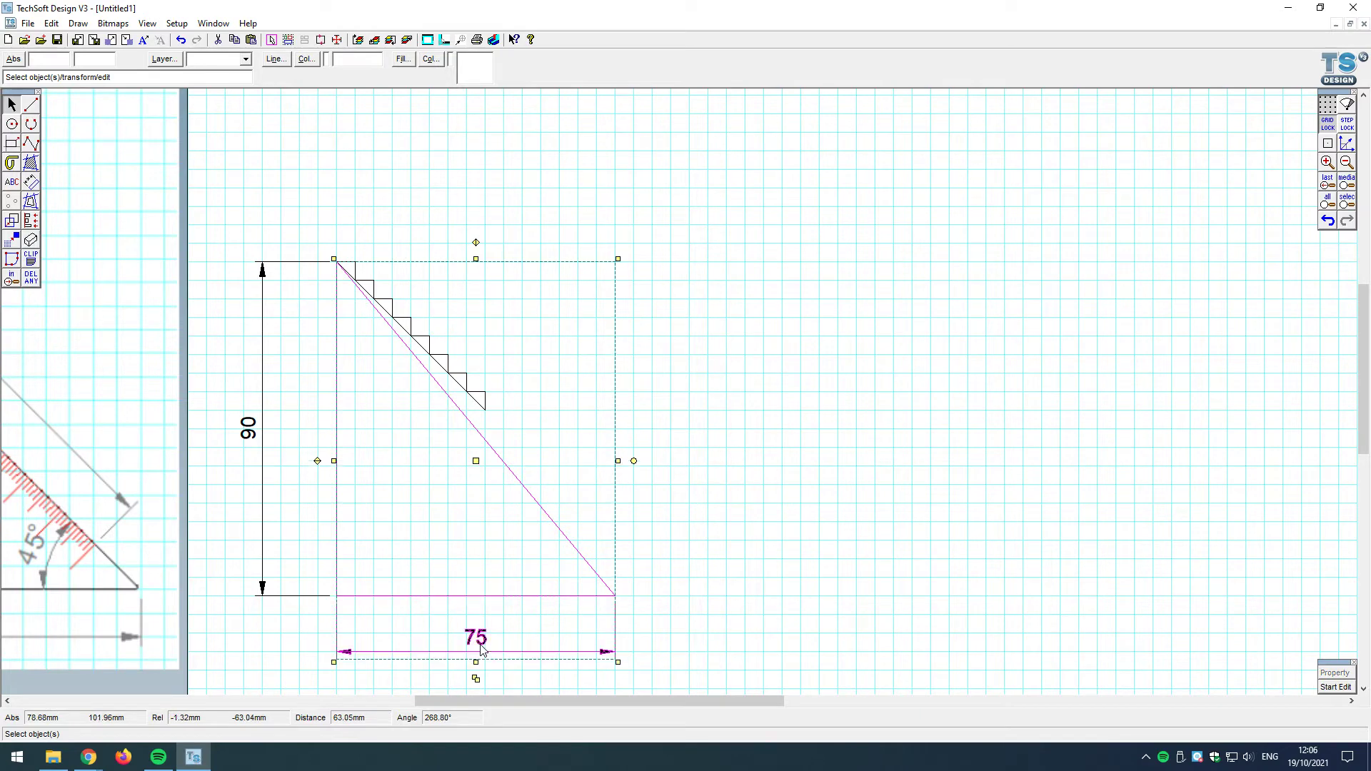
left_click(618, 461)
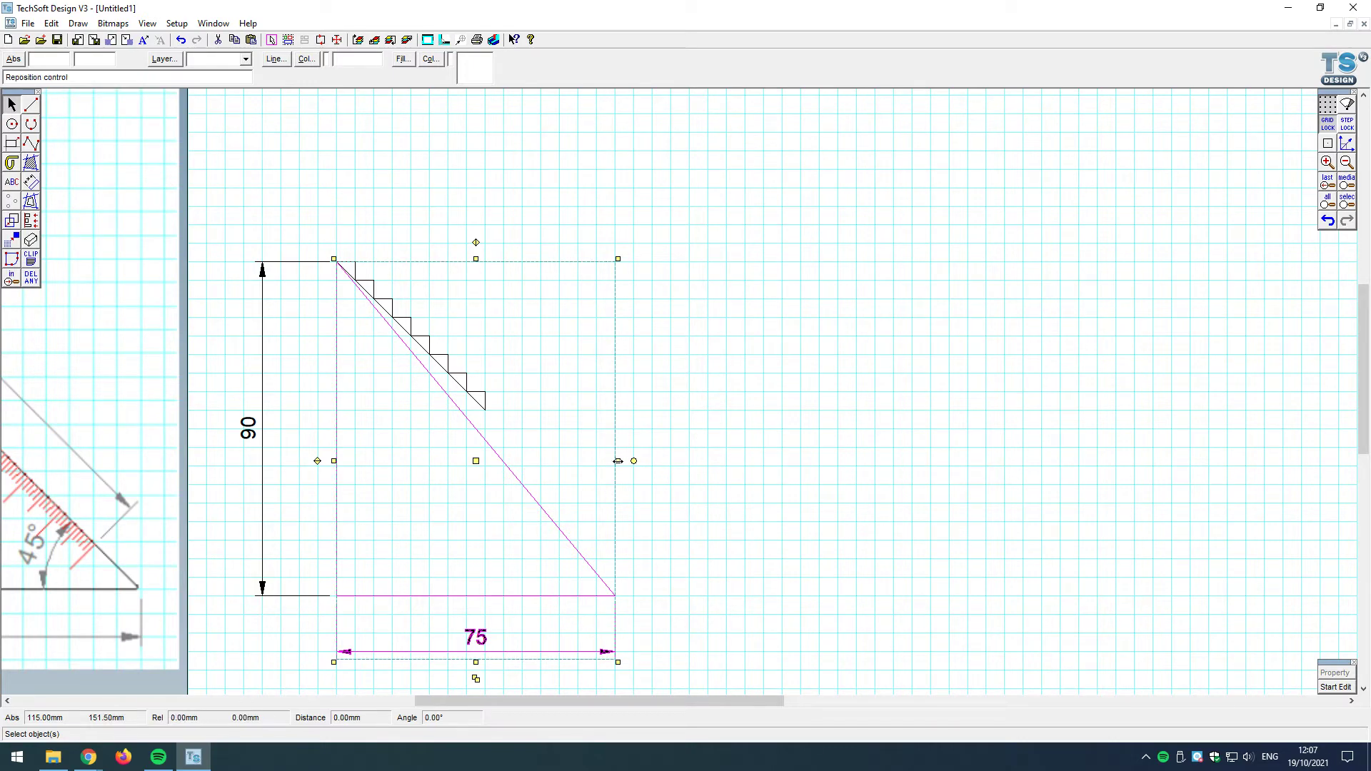
left_click(670, 459)
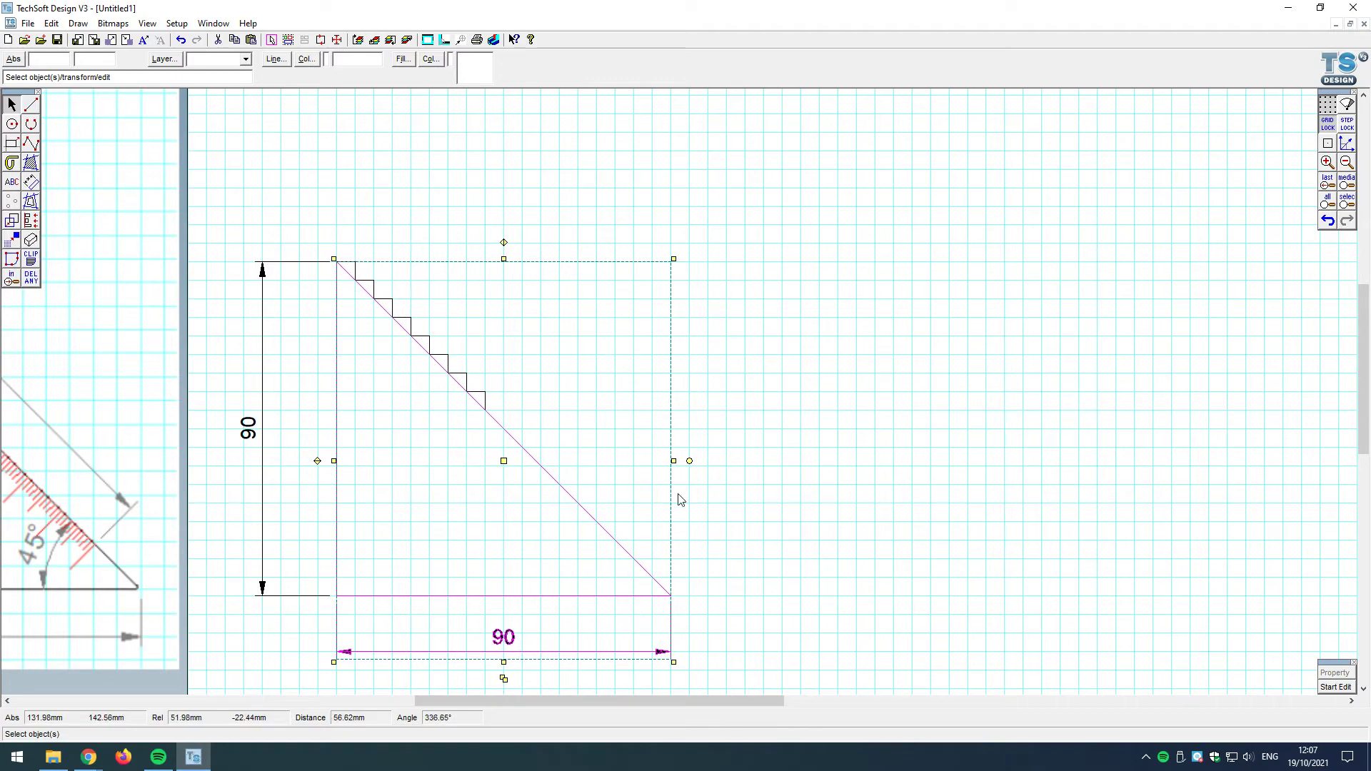
Step: Compare 75 and 90 with undo and redo, keep 90, then select the diagonal line
left_click(1328, 222)
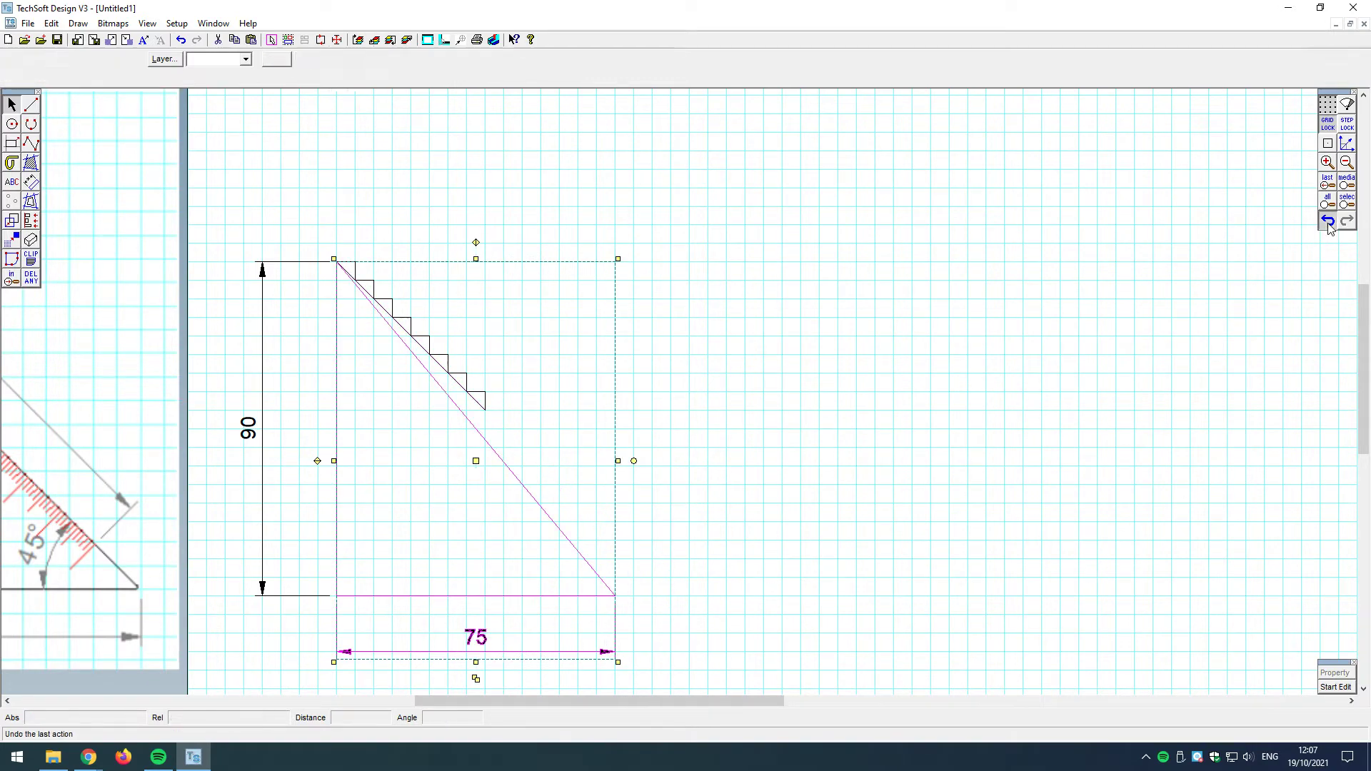
left_click(1344, 223)
left_click(1328, 221)
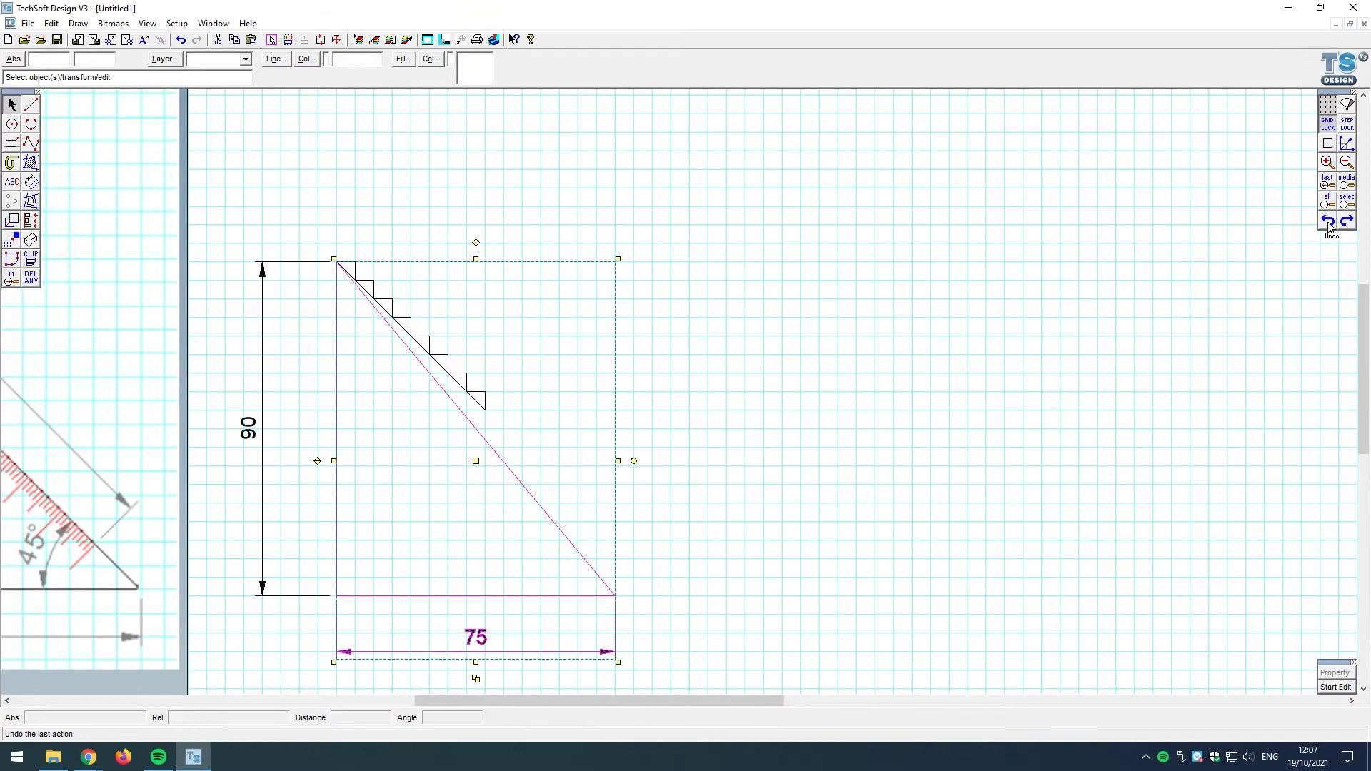
left_click(1347, 221)
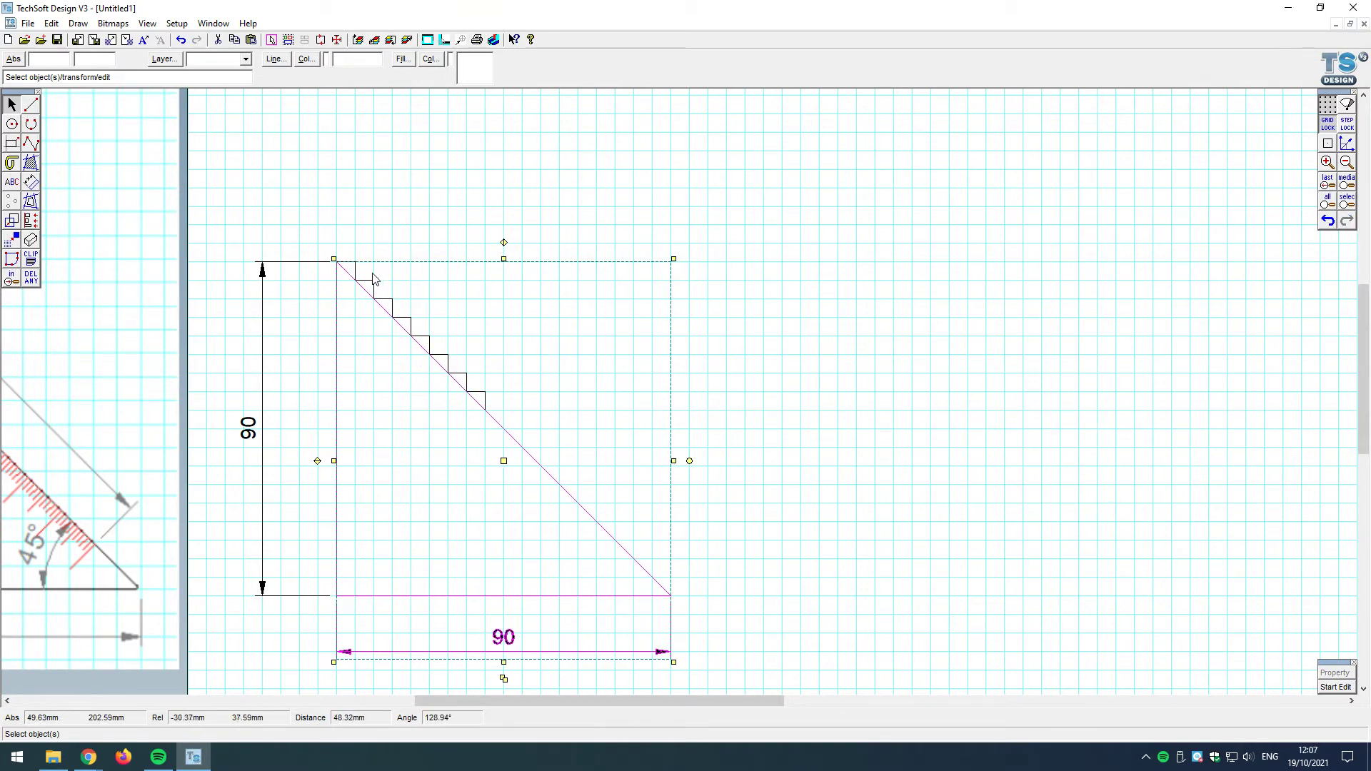
left_click(1329, 224)
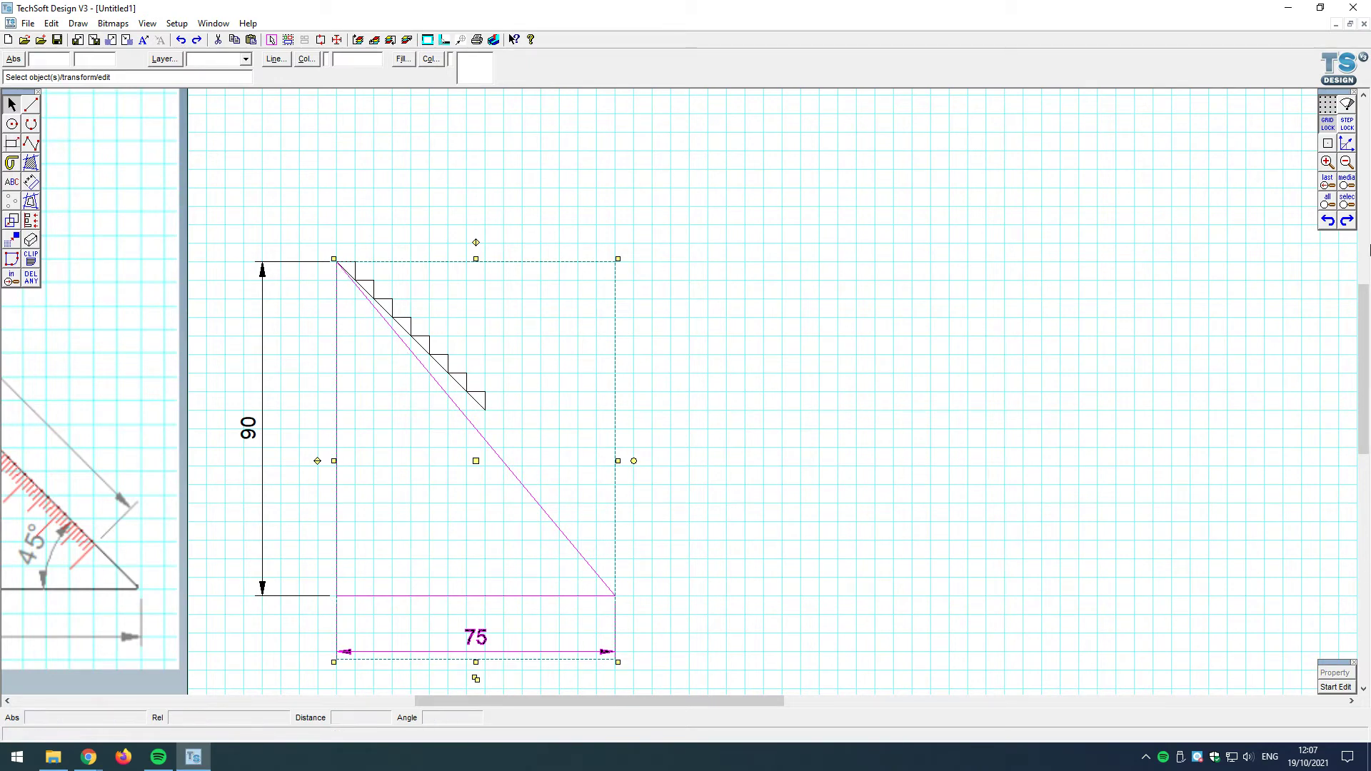
left_click(1346, 221)
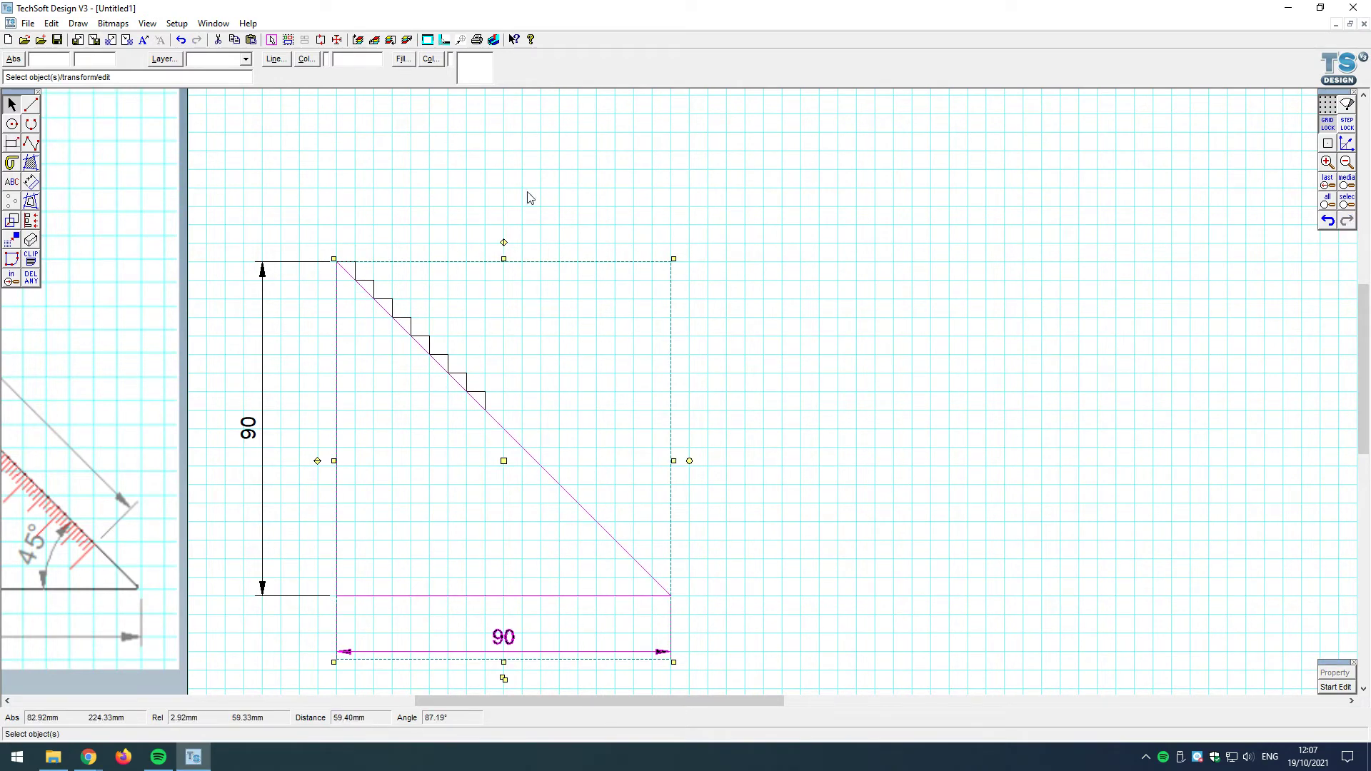
left_click(534, 194)
left_click(442, 371)
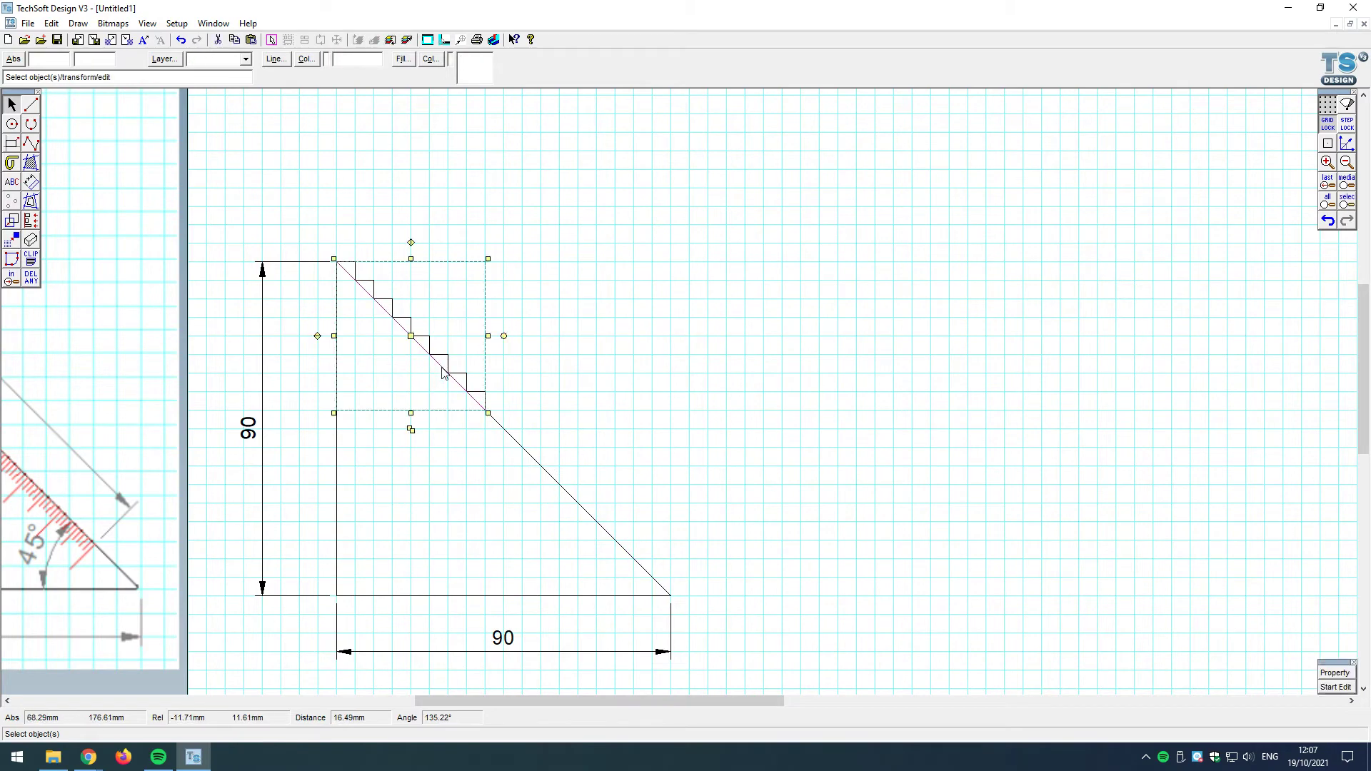
Step: Drag the diagonal line and staircase up-right off the triangle, joining them as one piece
left_click_drag(415, 336, 580, 331)
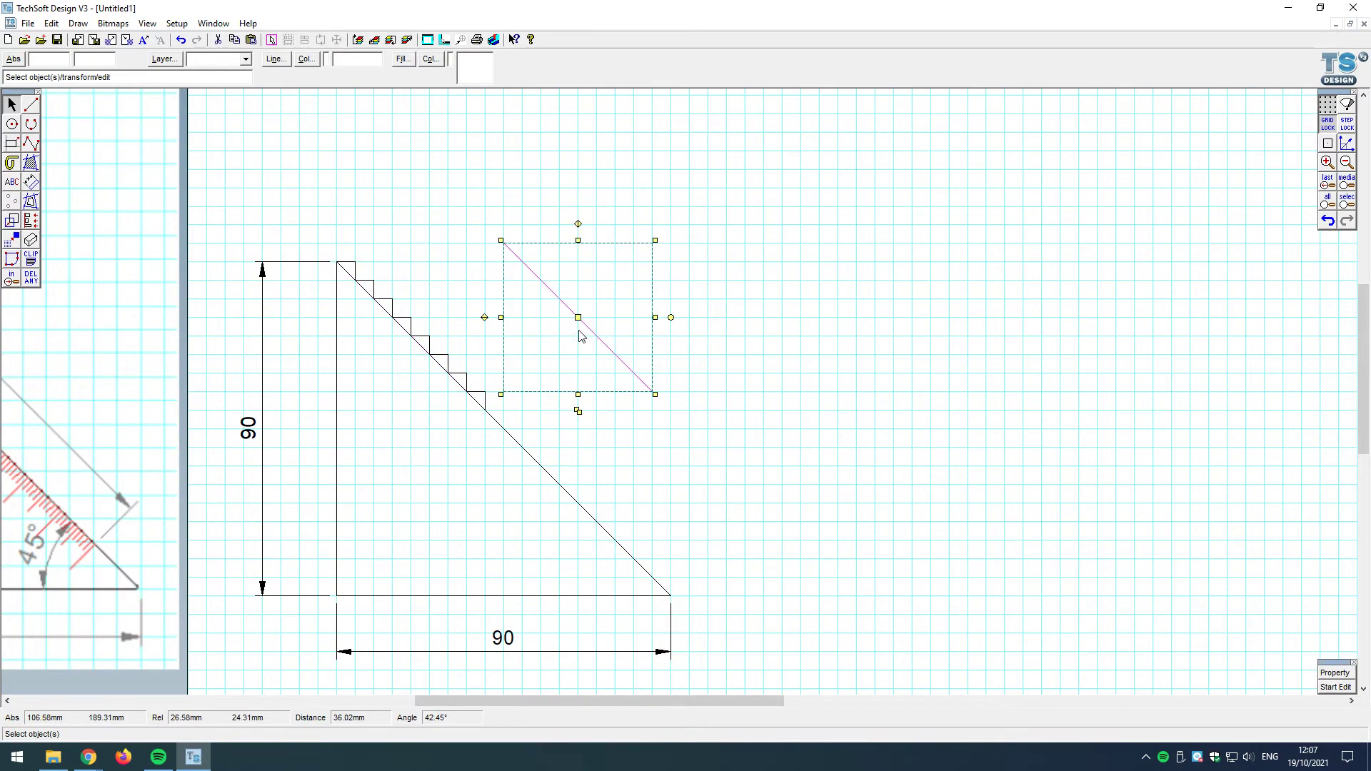
left_click(401, 312)
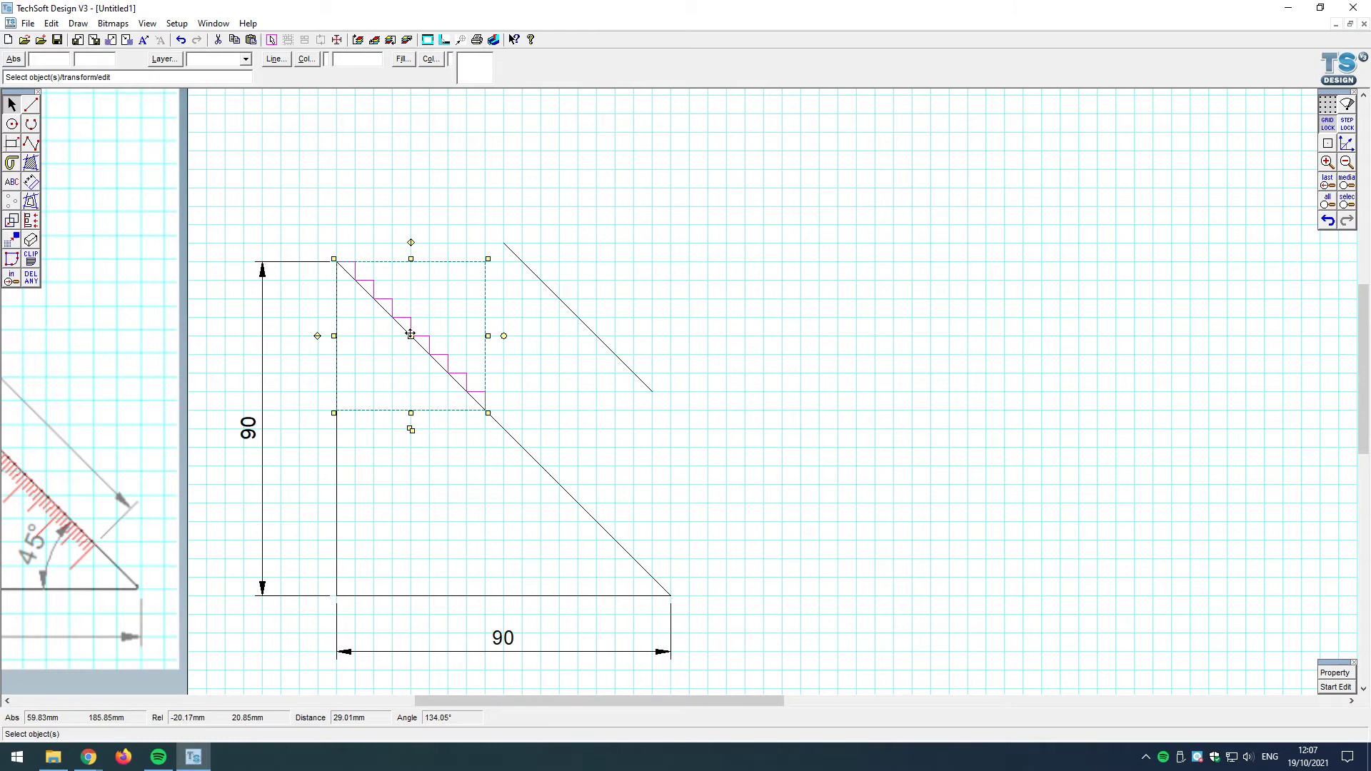
left_click_drag(410, 335, 574, 311)
left_click(833, 390)
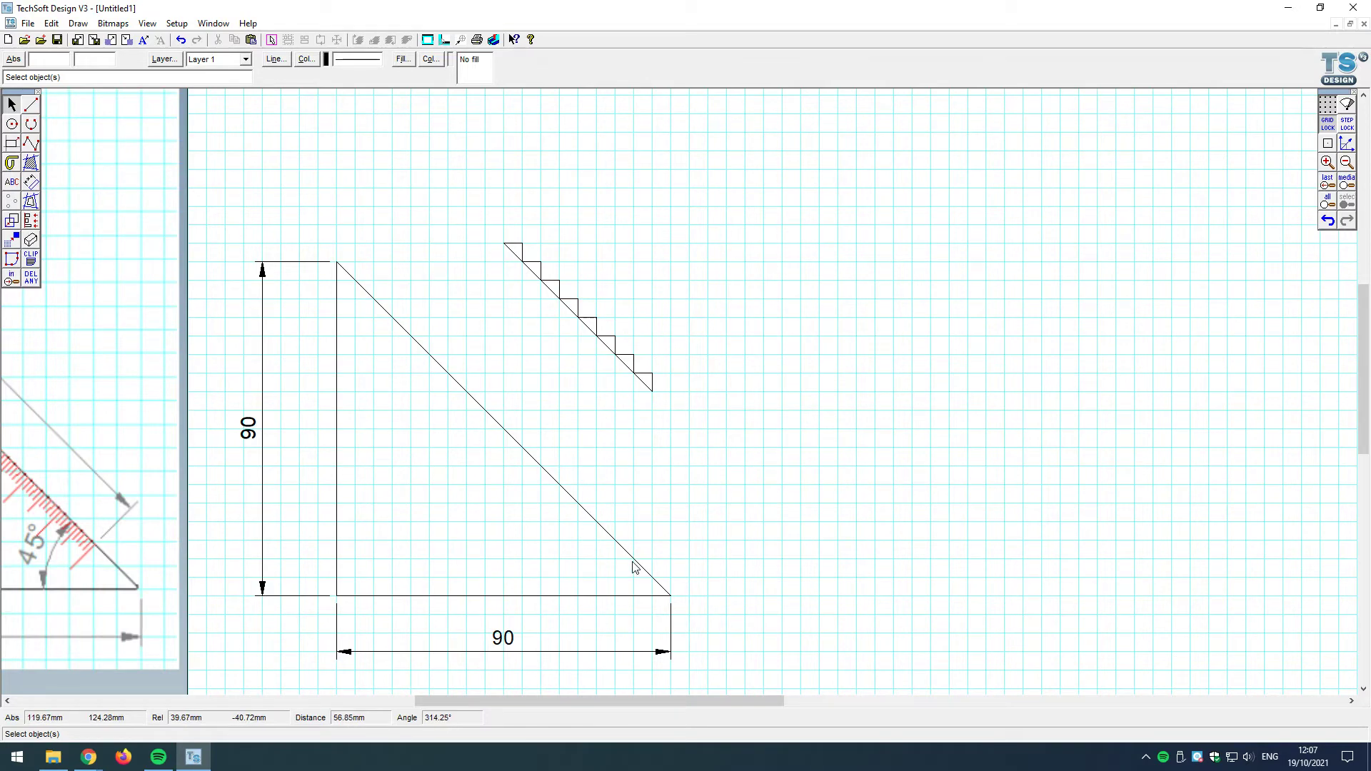
left_click(31, 181)
left_click(187, 183)
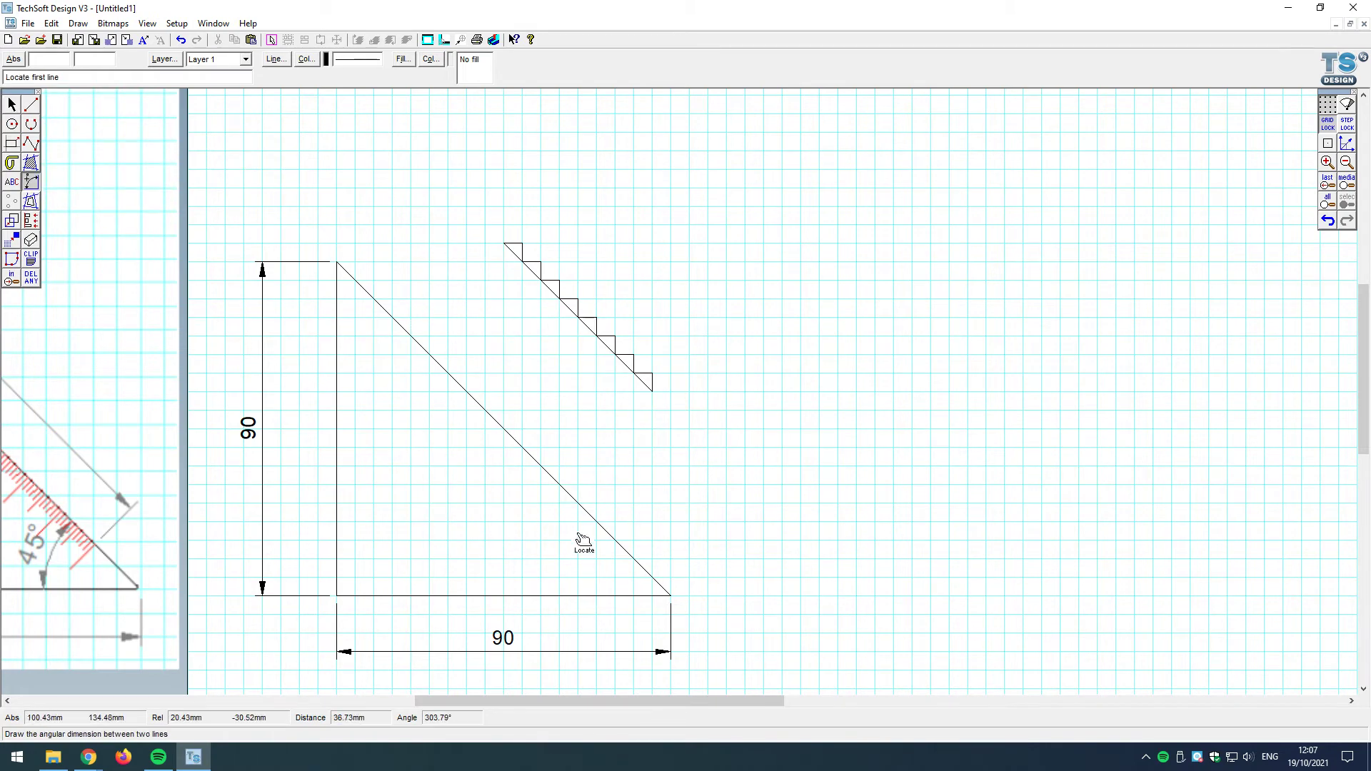
left_click(601, 532)
left_click(593, 594)
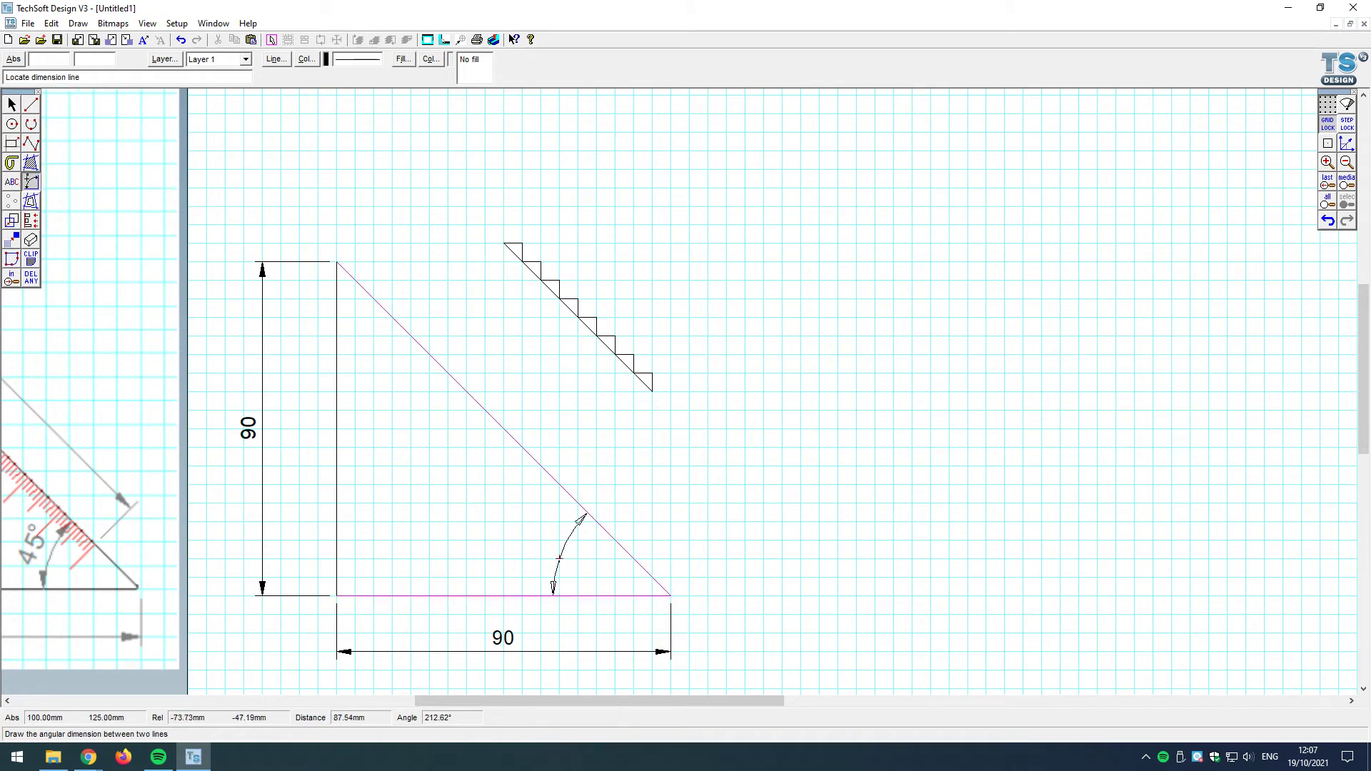
left_click(559, 557)
left_click(340, 367)
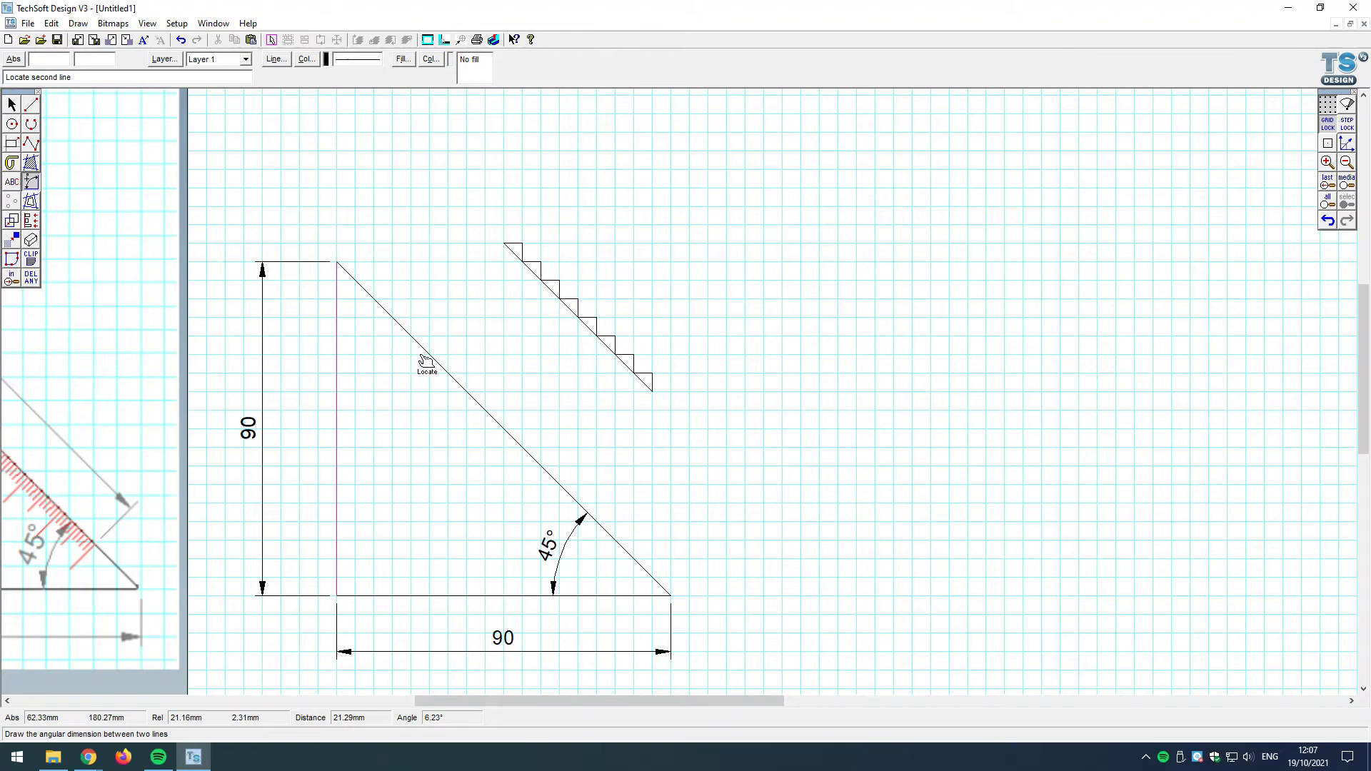
left_click(419, 350)
left_click(375, 373)
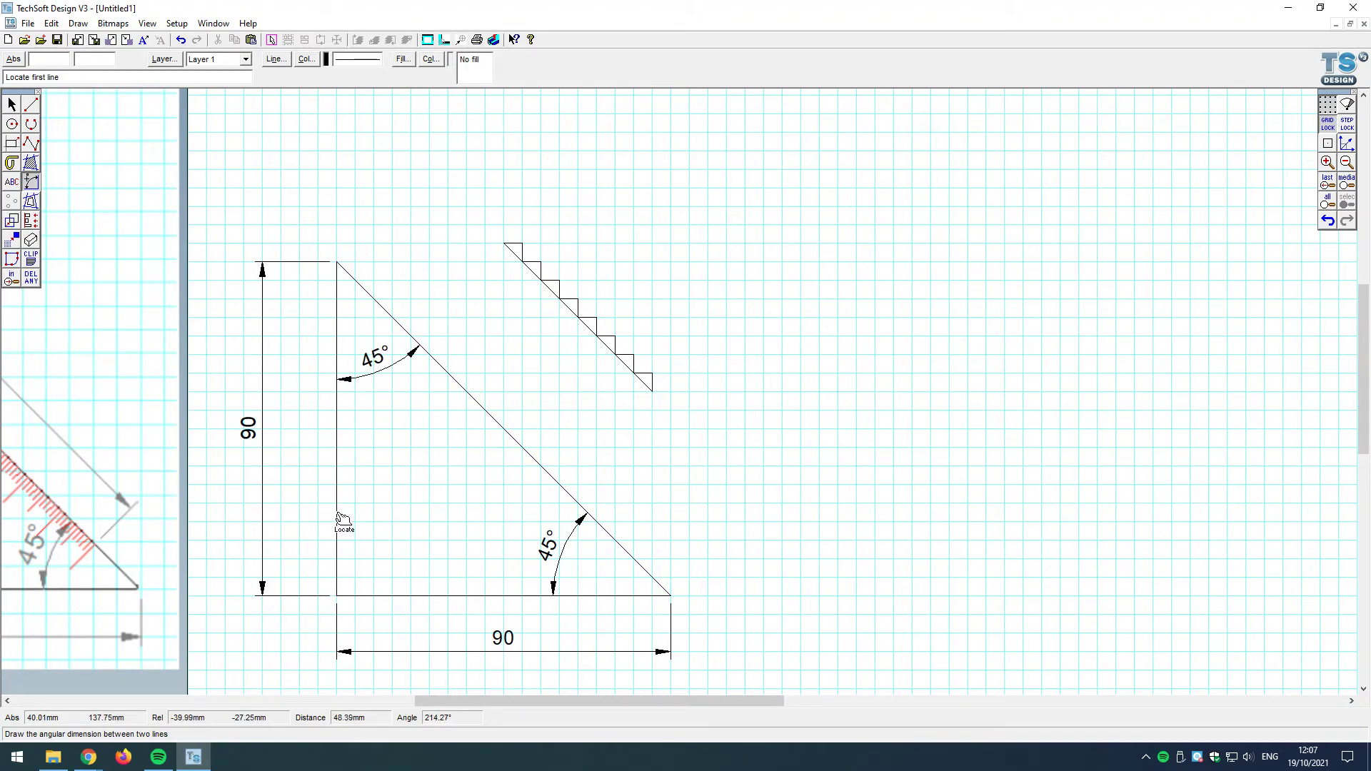
left_click(340, 525)
left_click(409, 597)
left_click(409, 561)
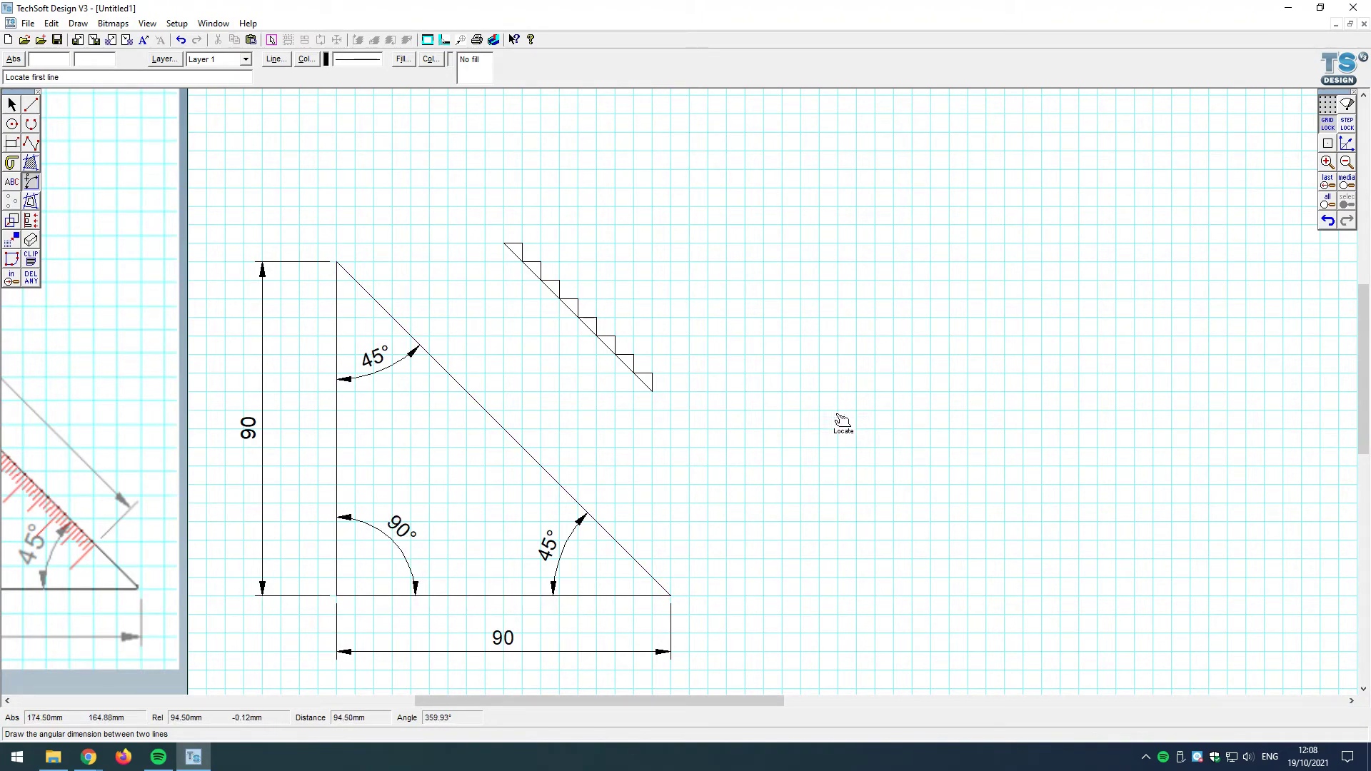
left_click(13, 105)
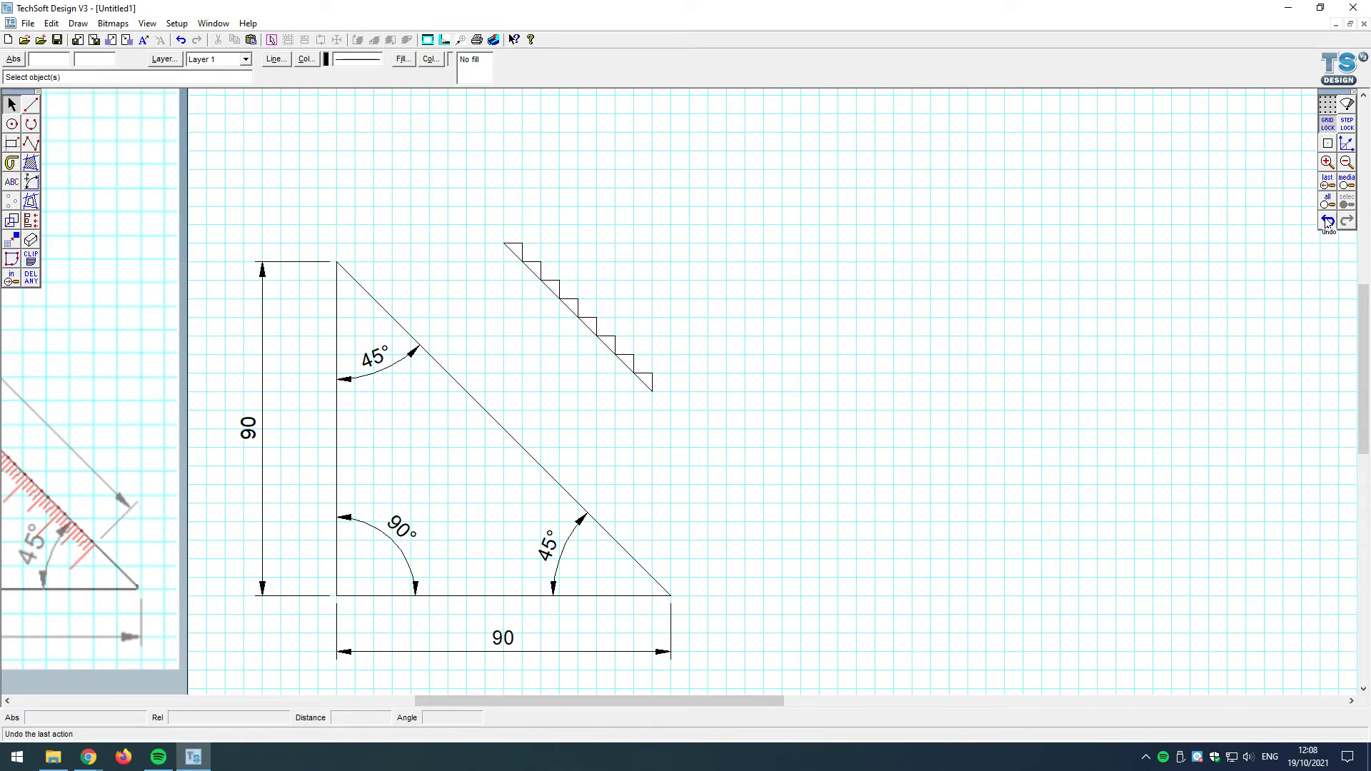
left_click(1326, 223)
left_click(1327, 223)
left_click(1327, 223)
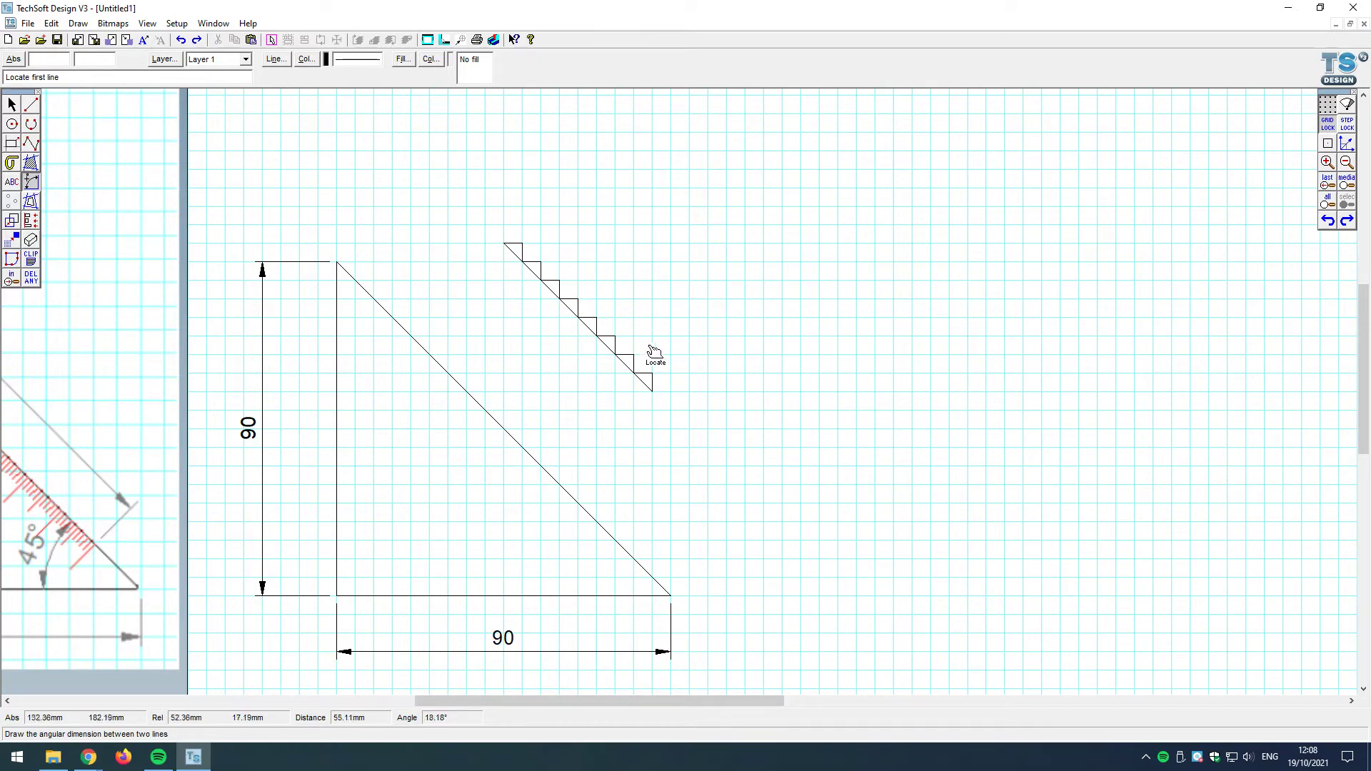
Step: Box-select the separate stepped staircase piece and delete it
left_click(13, 105)
left_click_drag(474, 217, 818, 427)
key("Delete")
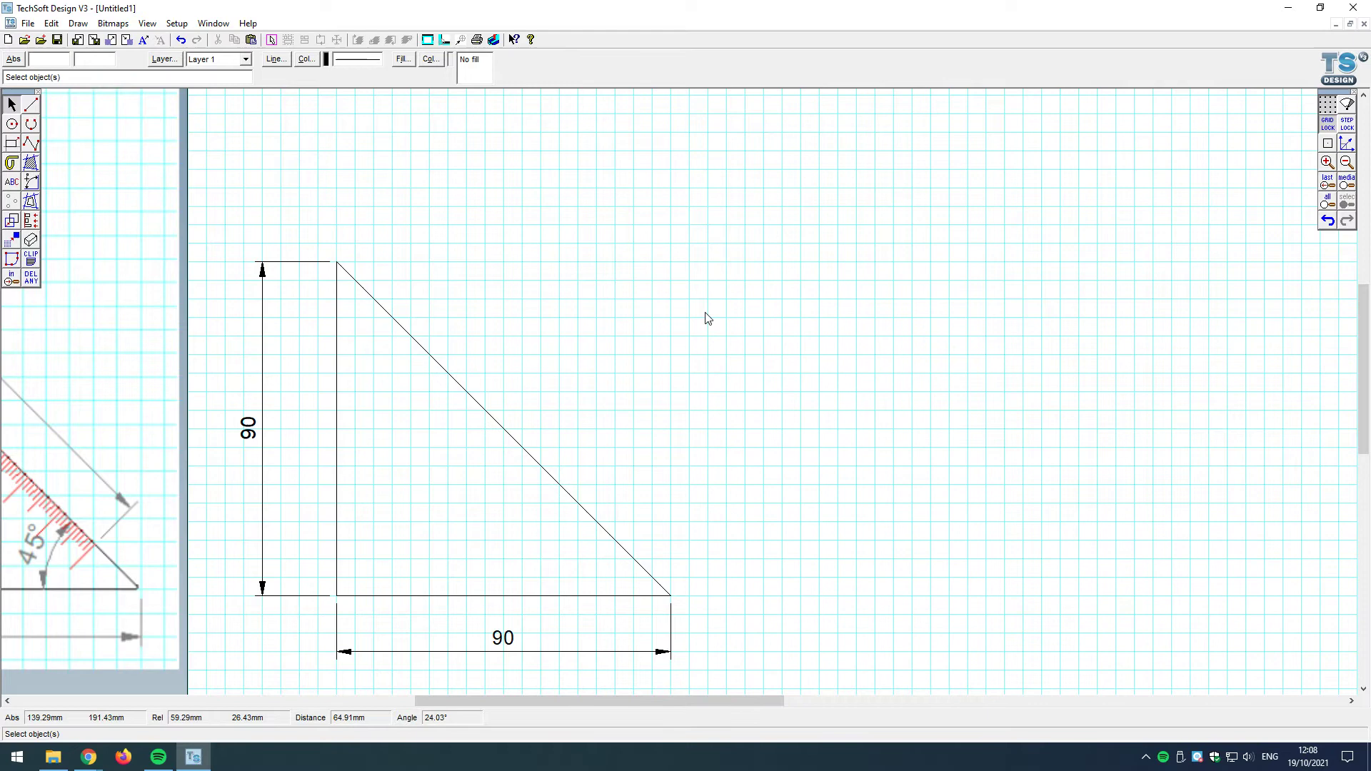
scroll(837, 495, "down", 1)
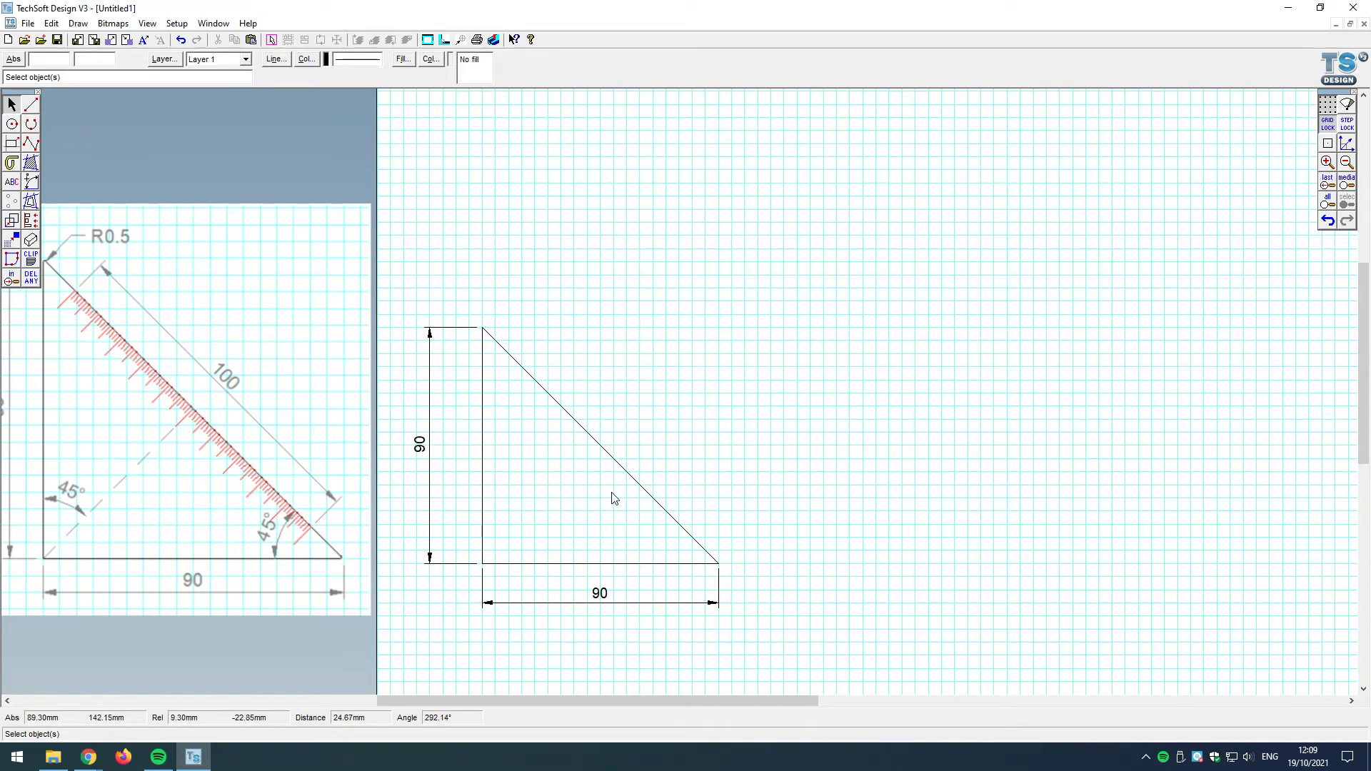
Step: With STEP LOCK on, draw a long tick and a medium tick 5 mm along
scroll(807, 413, "up", 2)
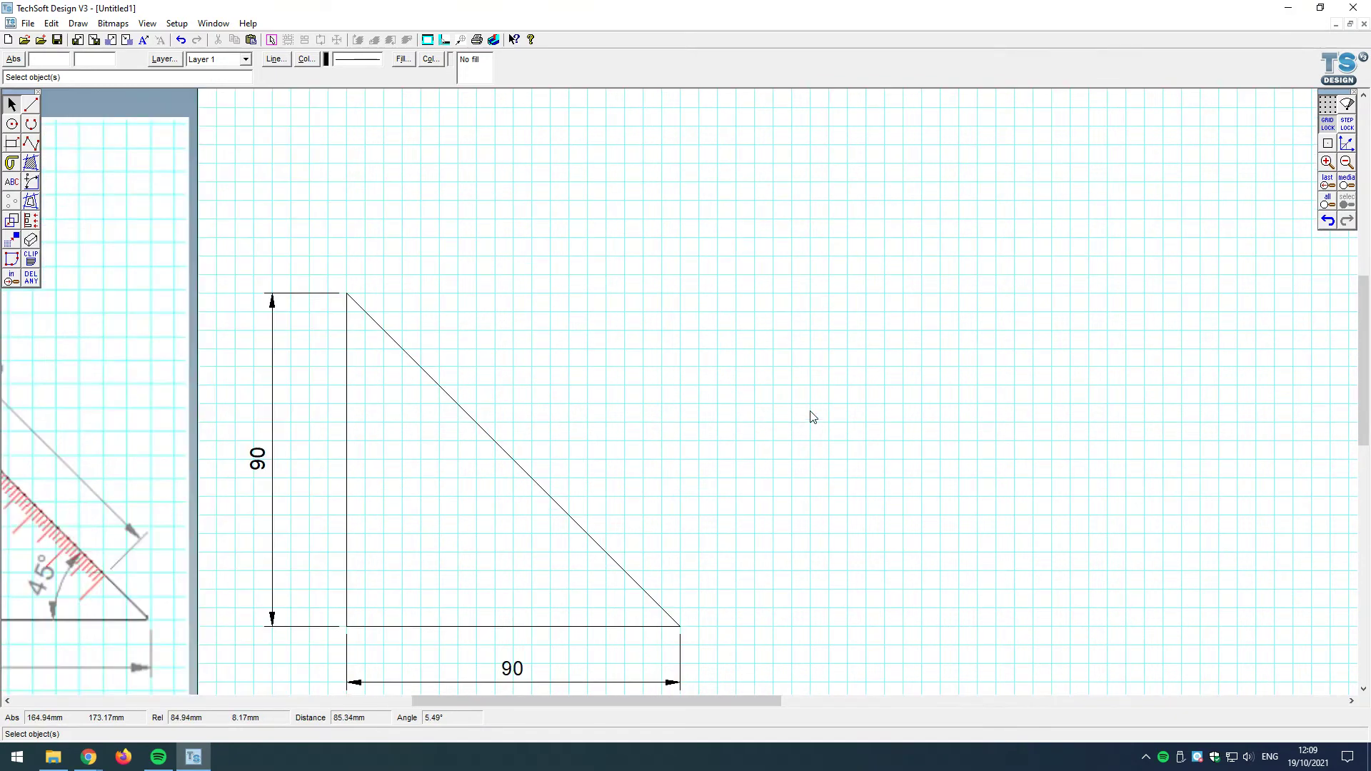
left_click(30, 105)
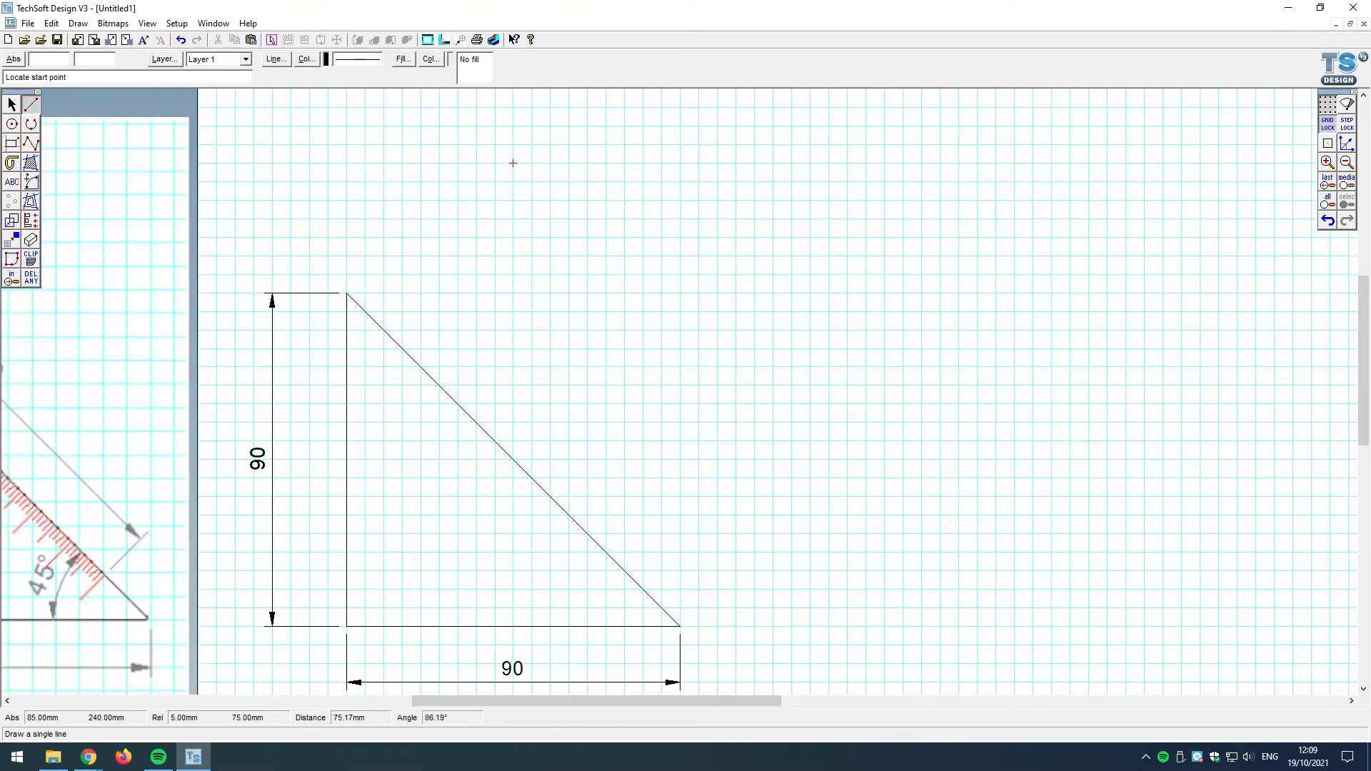
left_click(1347, 123)
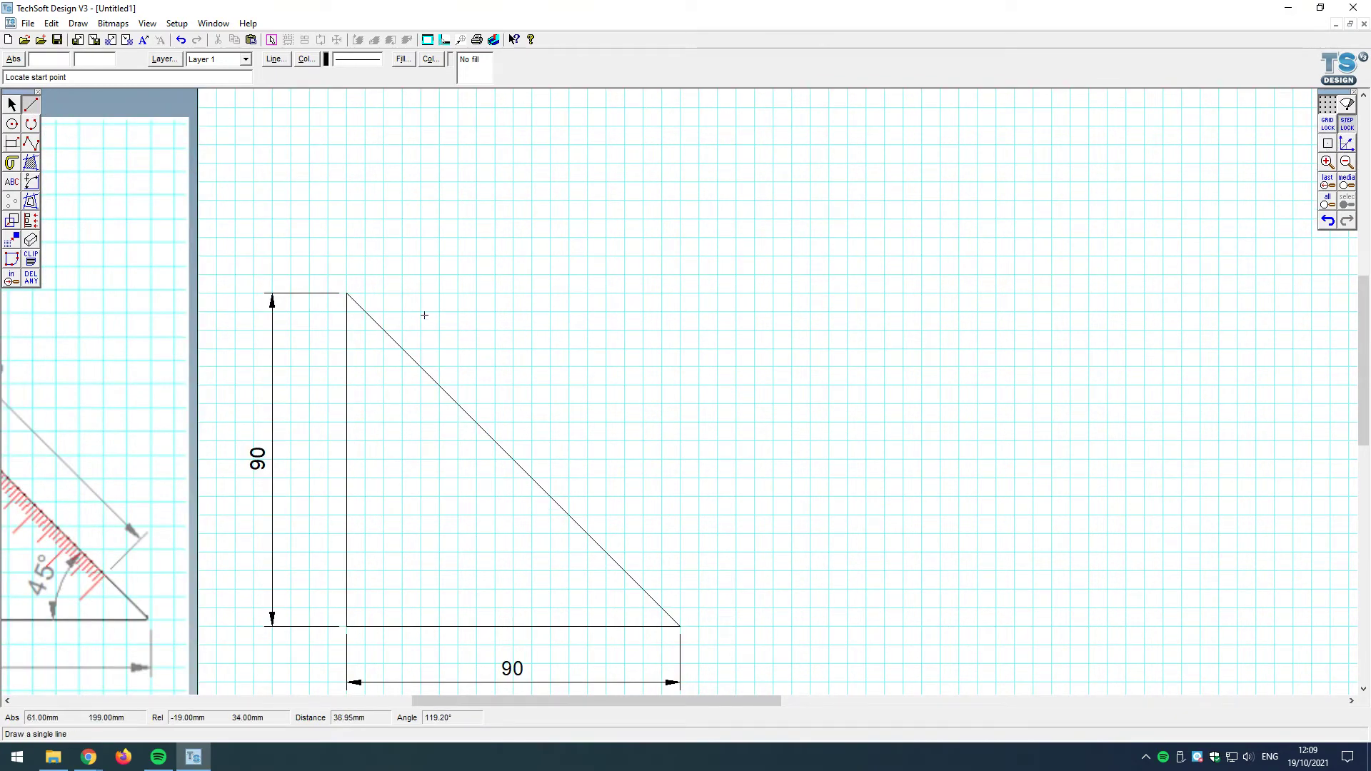
left_click(550, 274)
left_click(550, 297)
left_click(568, 274)
left_click(568, 291)
Step: Draw four short millimetre tick lines between the long and medium ticks
scroll(558, 275, "up", 2)
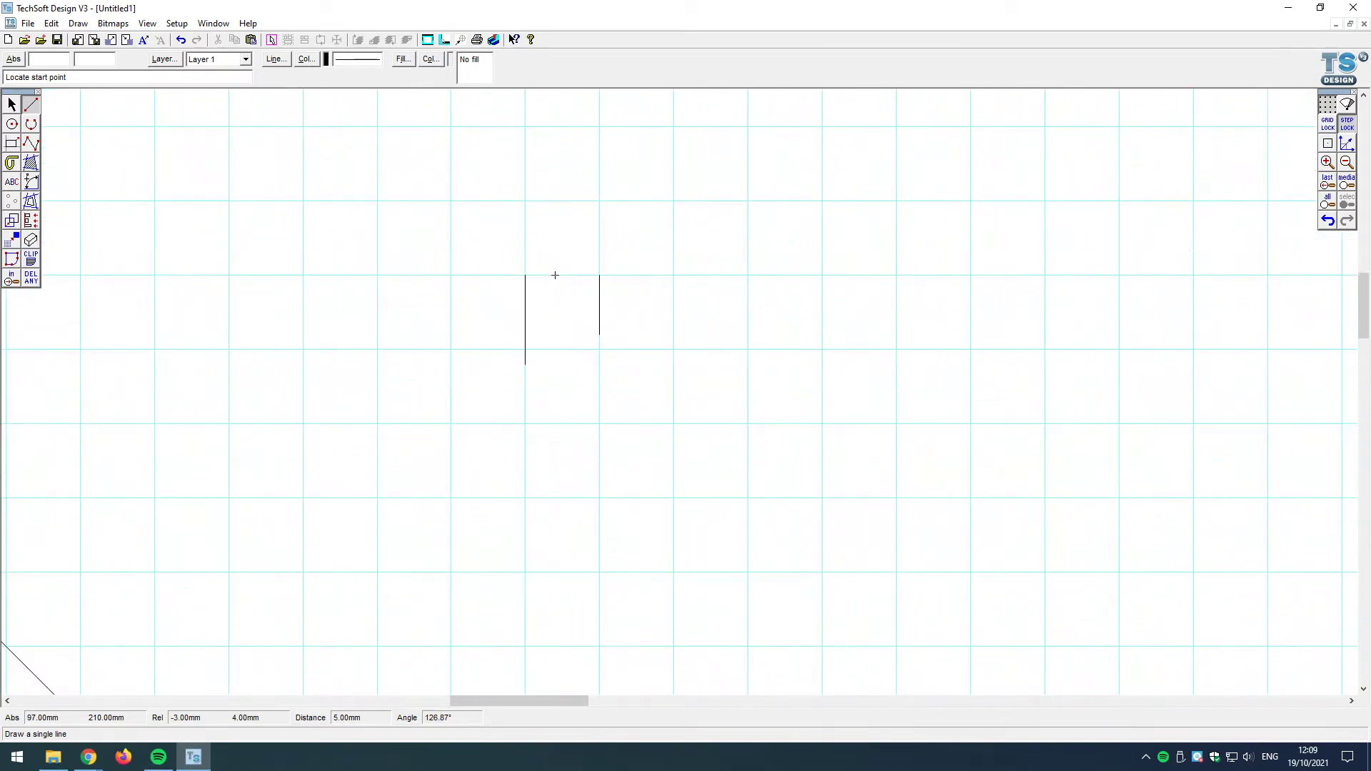
left_click(540, 275)
left_click(540, 305)
left_click(555, 275)
left_click(555, 305)
left_click(570, 275)
left_click(570, 305)
left_click(585, 275)
left_click(585, 305)
right_click(585, 298)
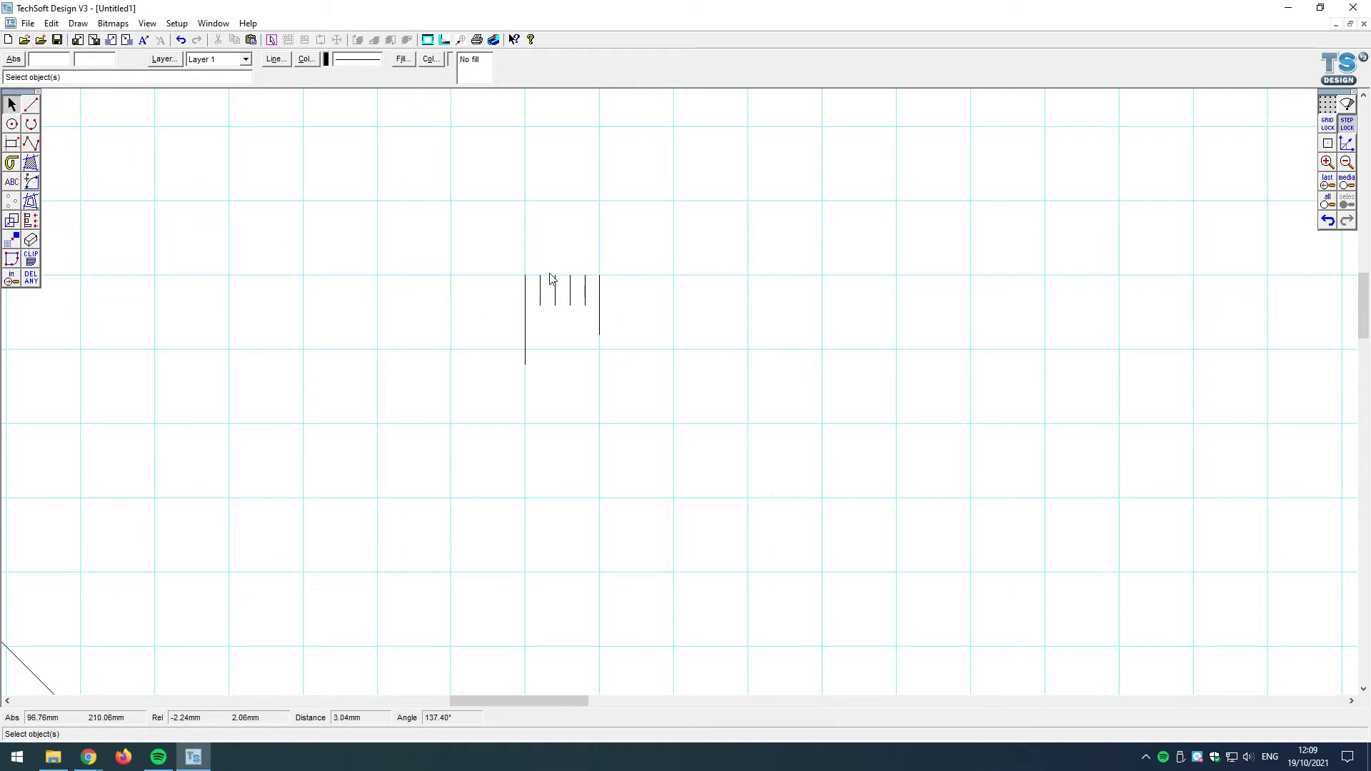
Step: Duplicate the short ticks and place the copy beside the originals
left_click_drag(529, 263, 592, 323)
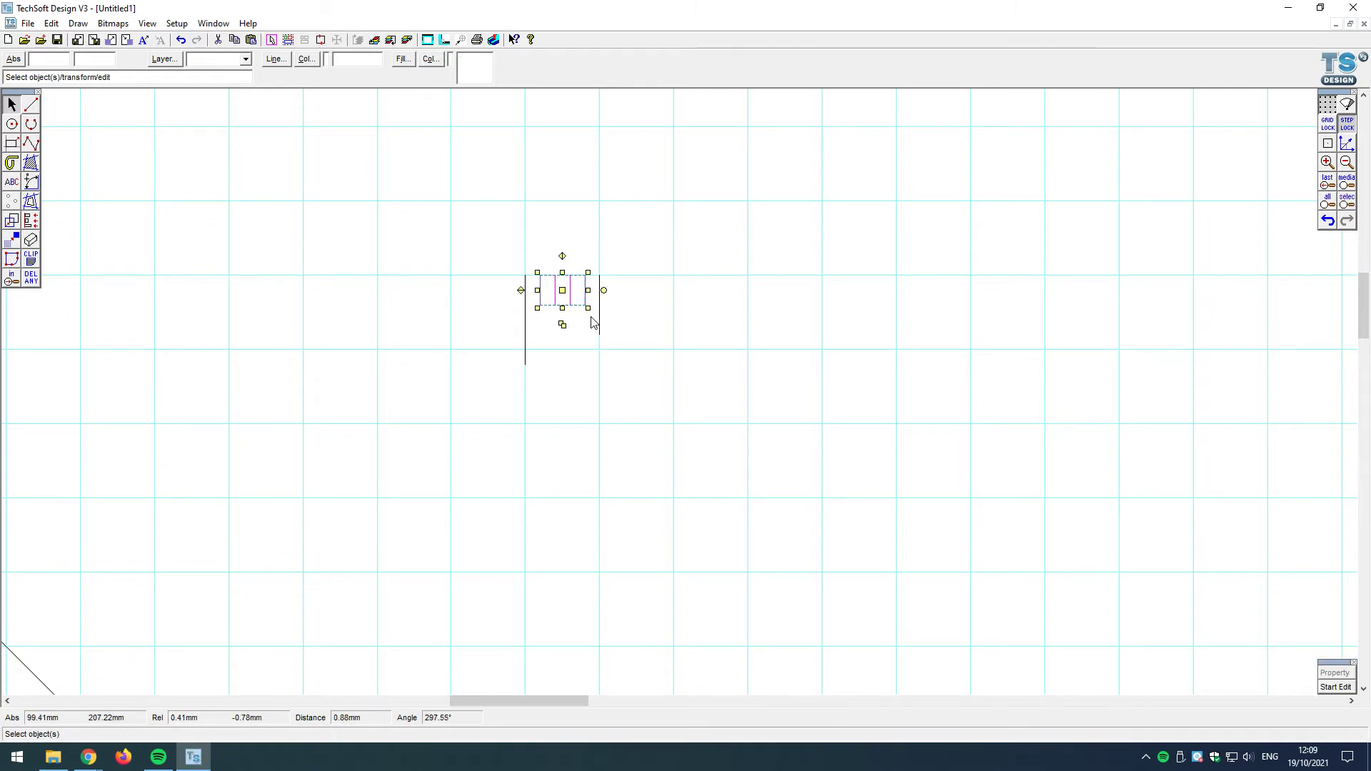
key("ctrl+v")
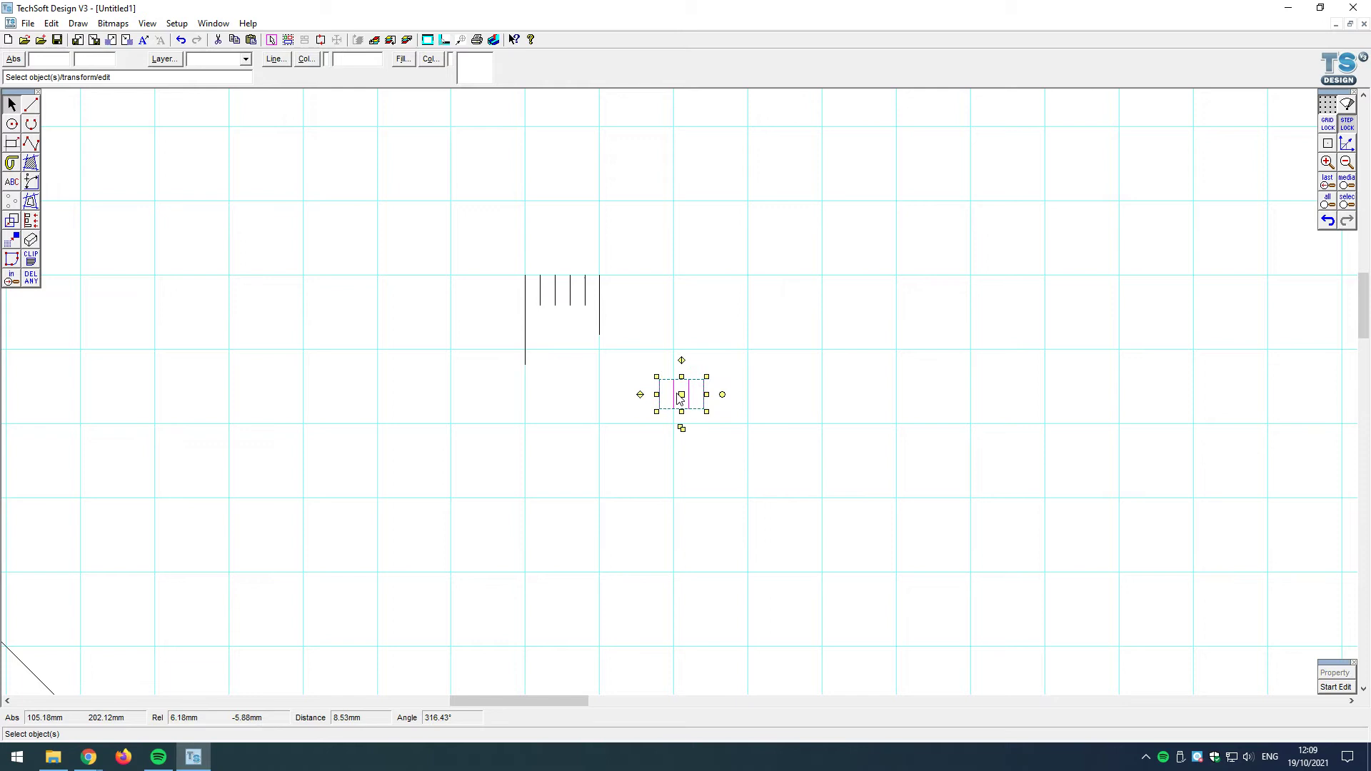
left_click_drag(678, 398, 633, 294)
left_click(768, 387)
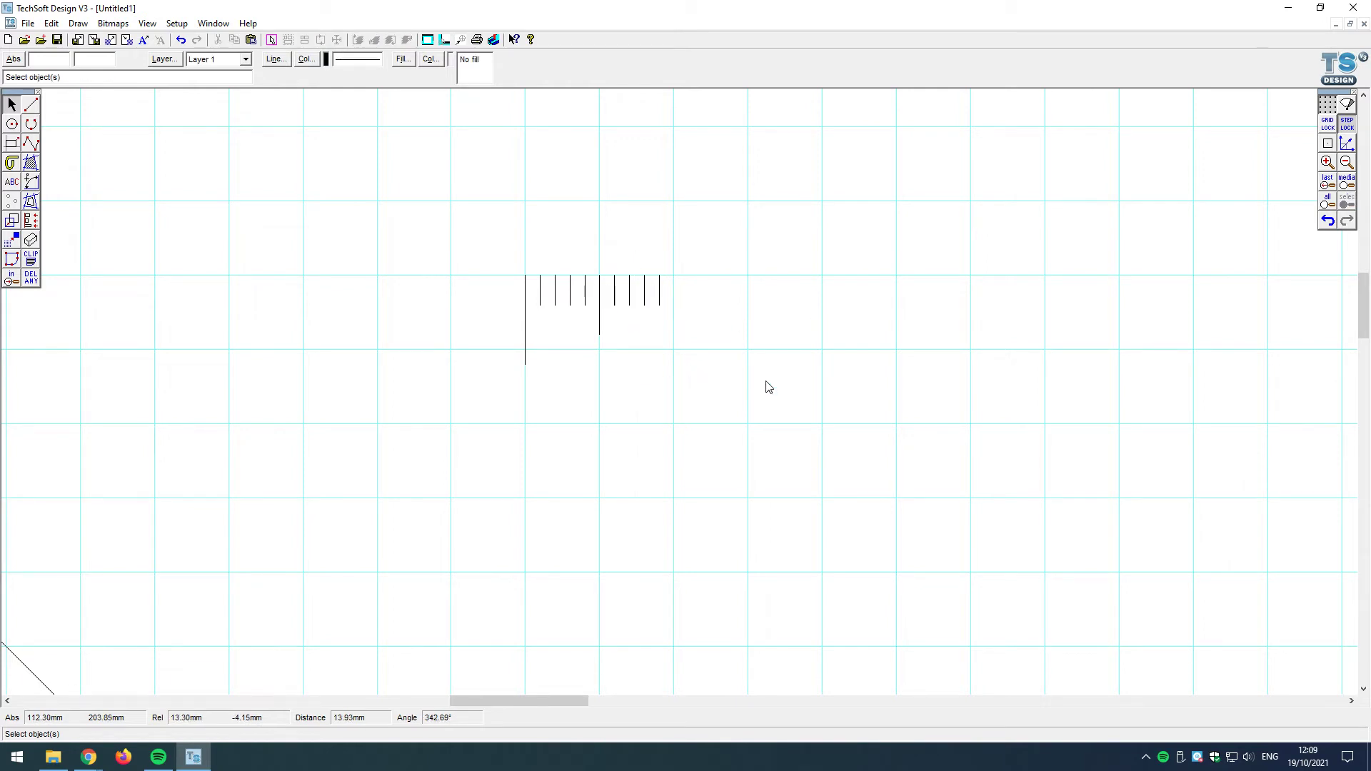
Step: Copy the whole 10 mm tick group and attach the duplicate to the row's end
left_click_drag(502, 233, 678, 380)
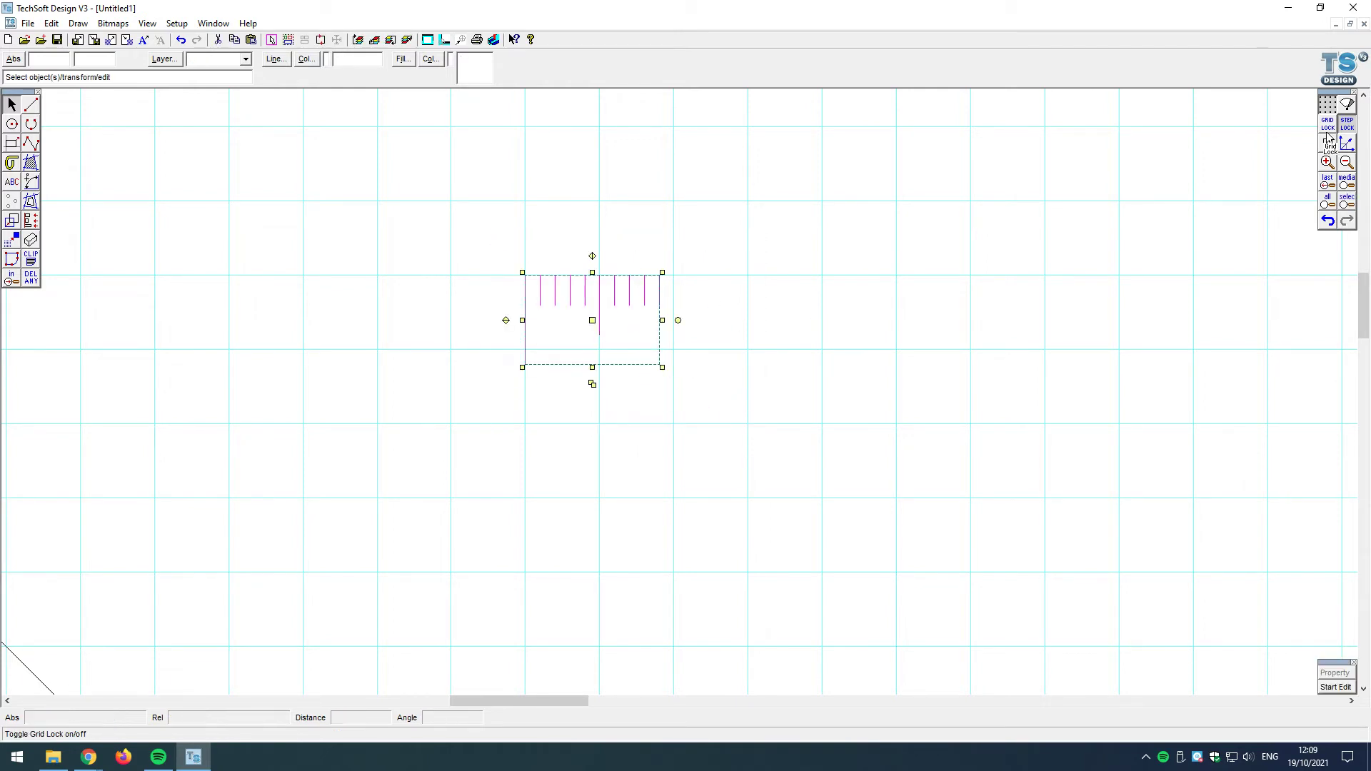
scroll(319, 265, "down", 1)
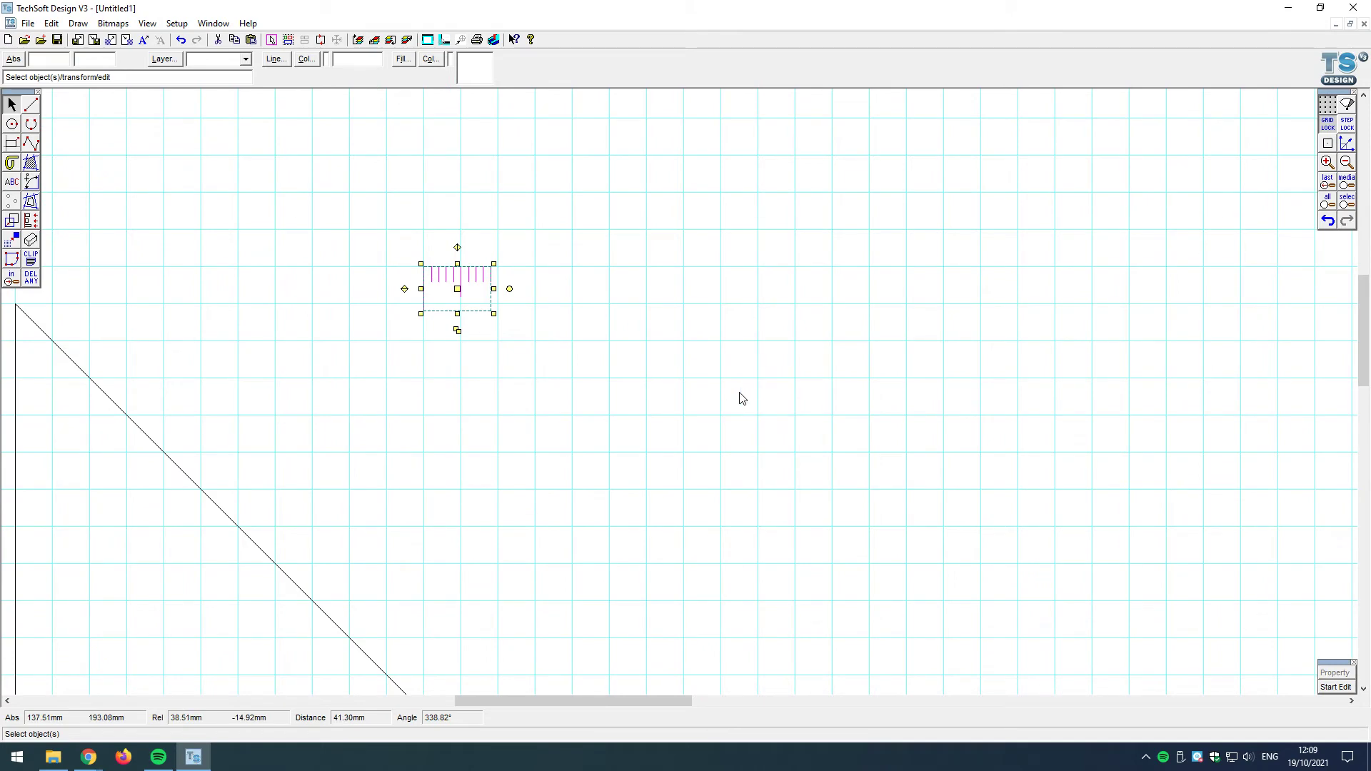
key("ctrl+c")
key("ctrl+v")
left_click_drag(682, 400, 534, 288)
Step: Copy the growing tick group twice more, joining each copy onto the ruler's right end
mouse_move(389, 238)
left_mouse_down()
mouse_move(660, 394)
mouse_move(643, 291)
left_mouse_up()
key("ctrl+c")
key("ctrl+v")
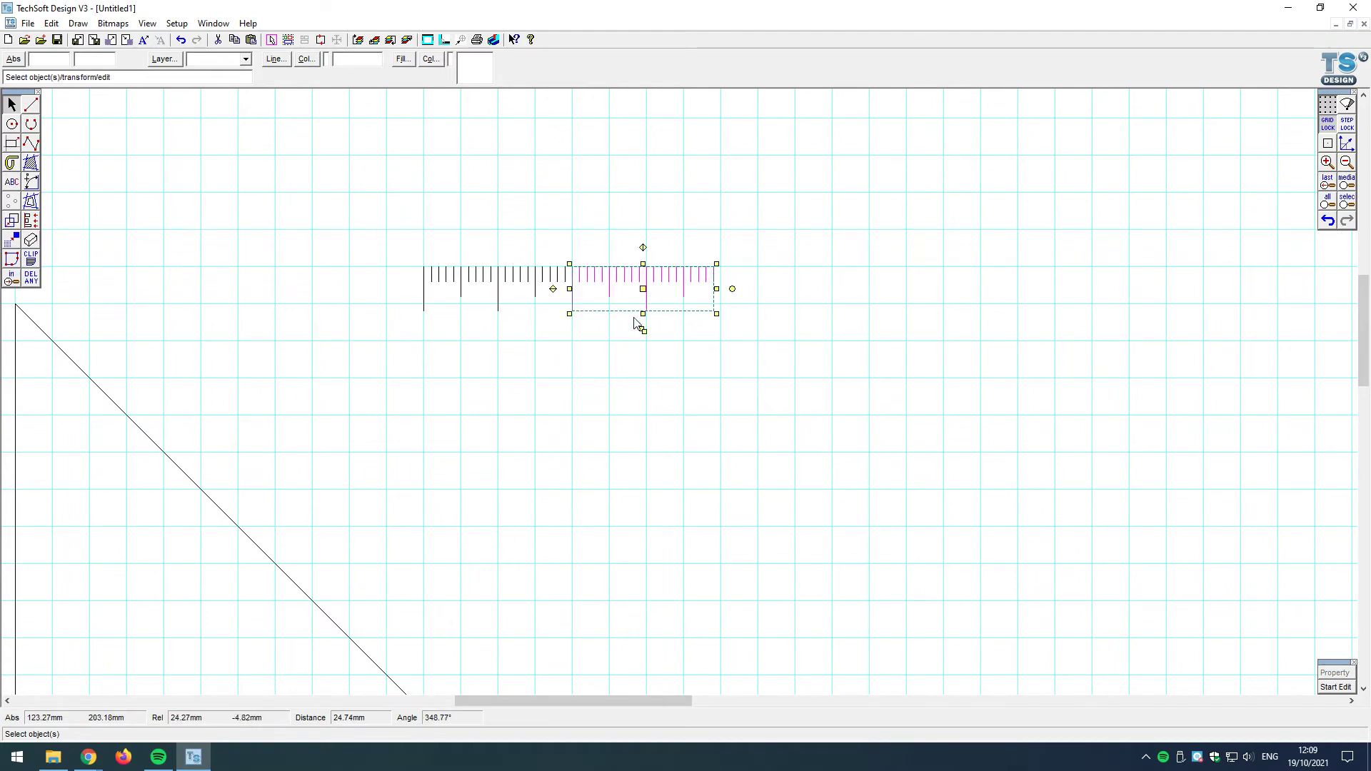
left_click_drag(319, 190, 864, 383)
key("ctrl+c")
key("ctrl+v")
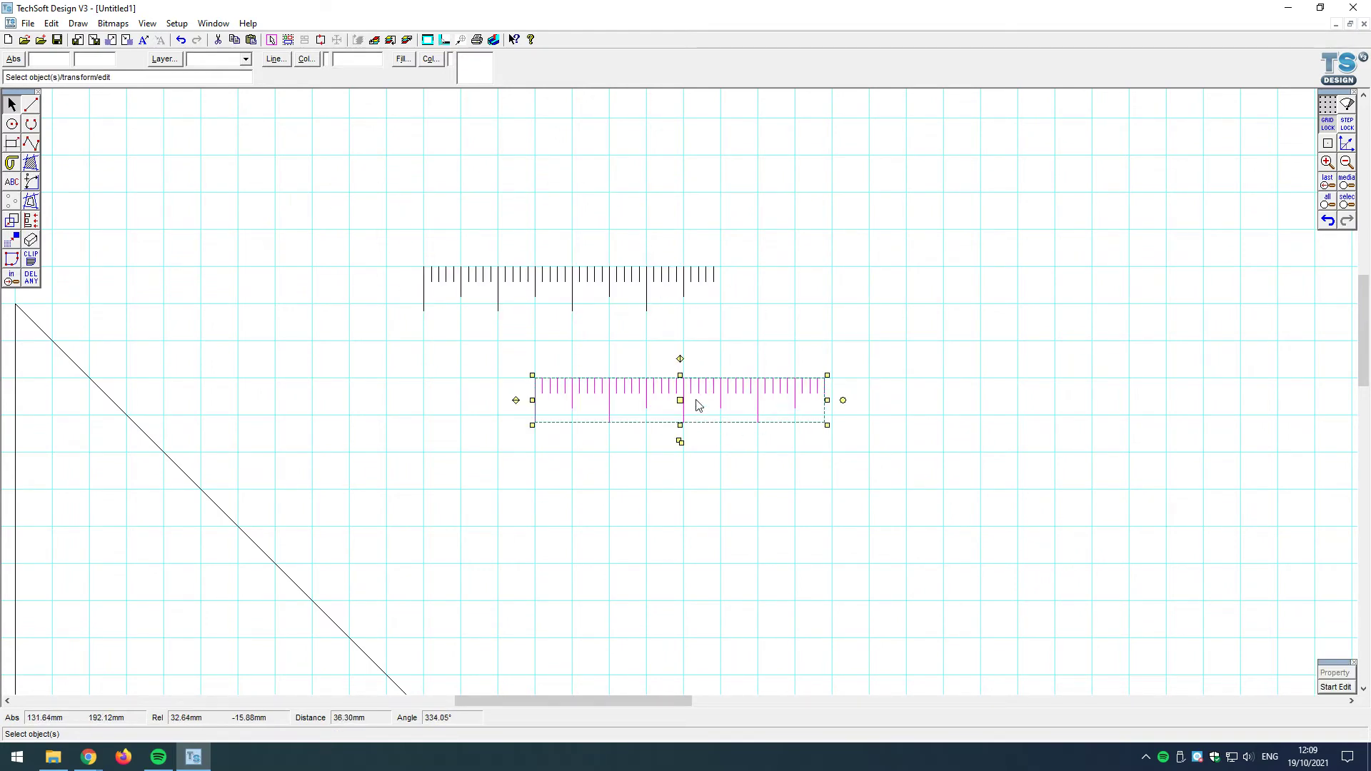
left_click_drag(682, 400, 865, 292)
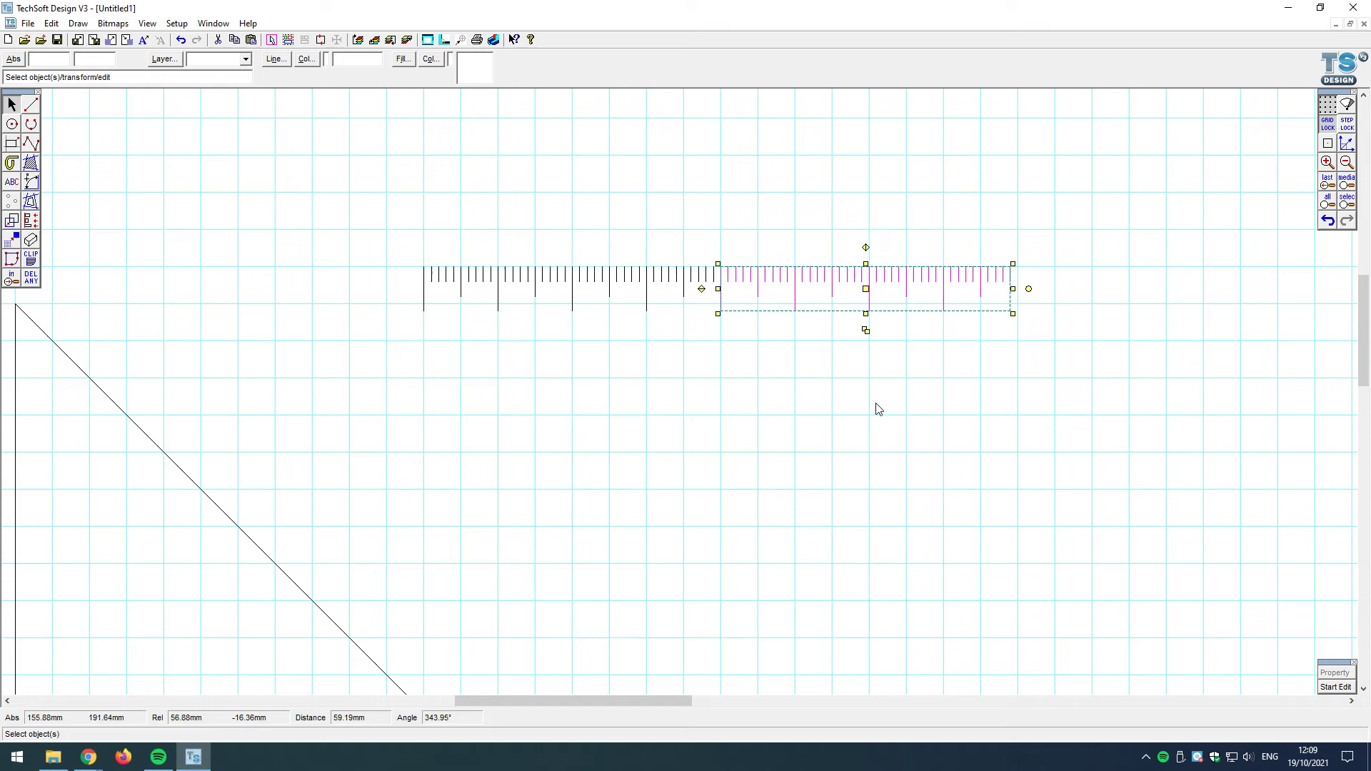
left_click(814, 397)
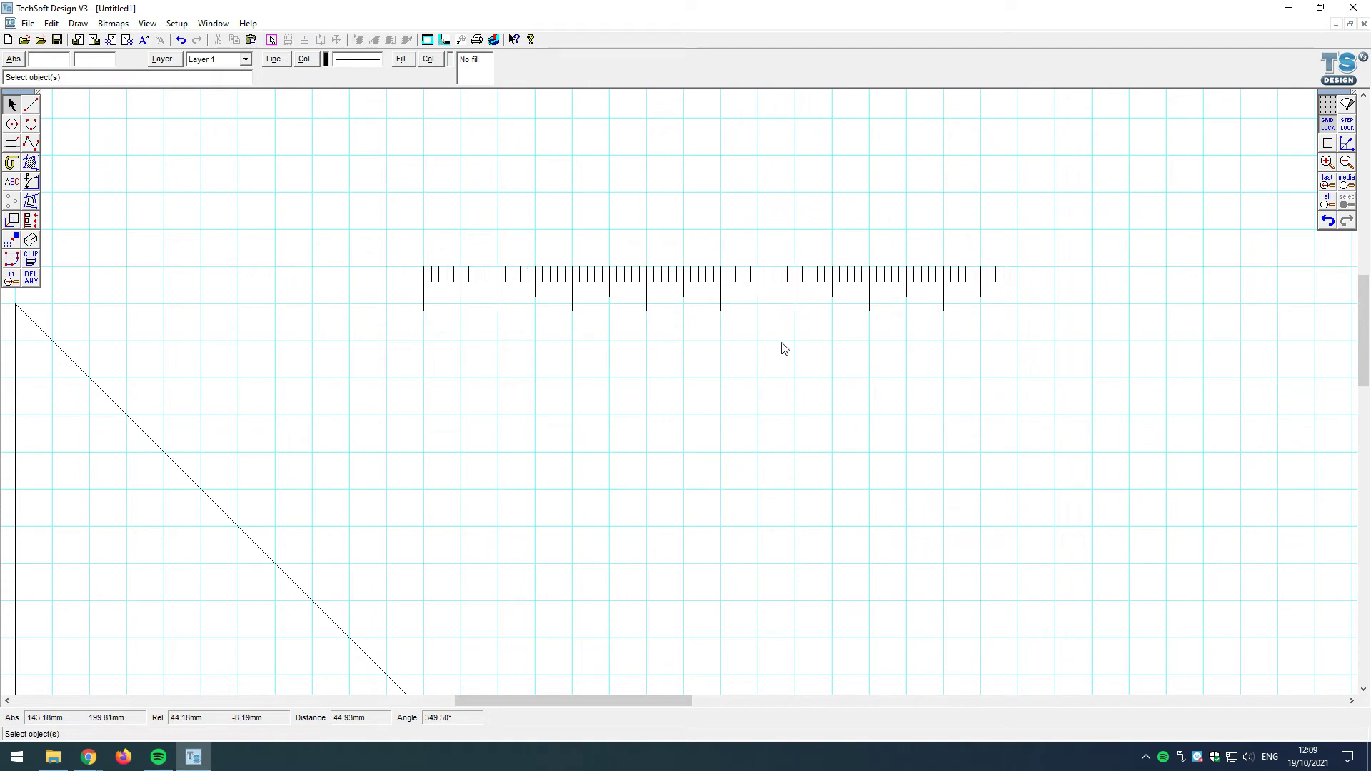
Step: Add a parallel 100 mm dimension above the ruler, from its left end to the 100 mm point
left_click(31, 181)
left_click(53, 183)
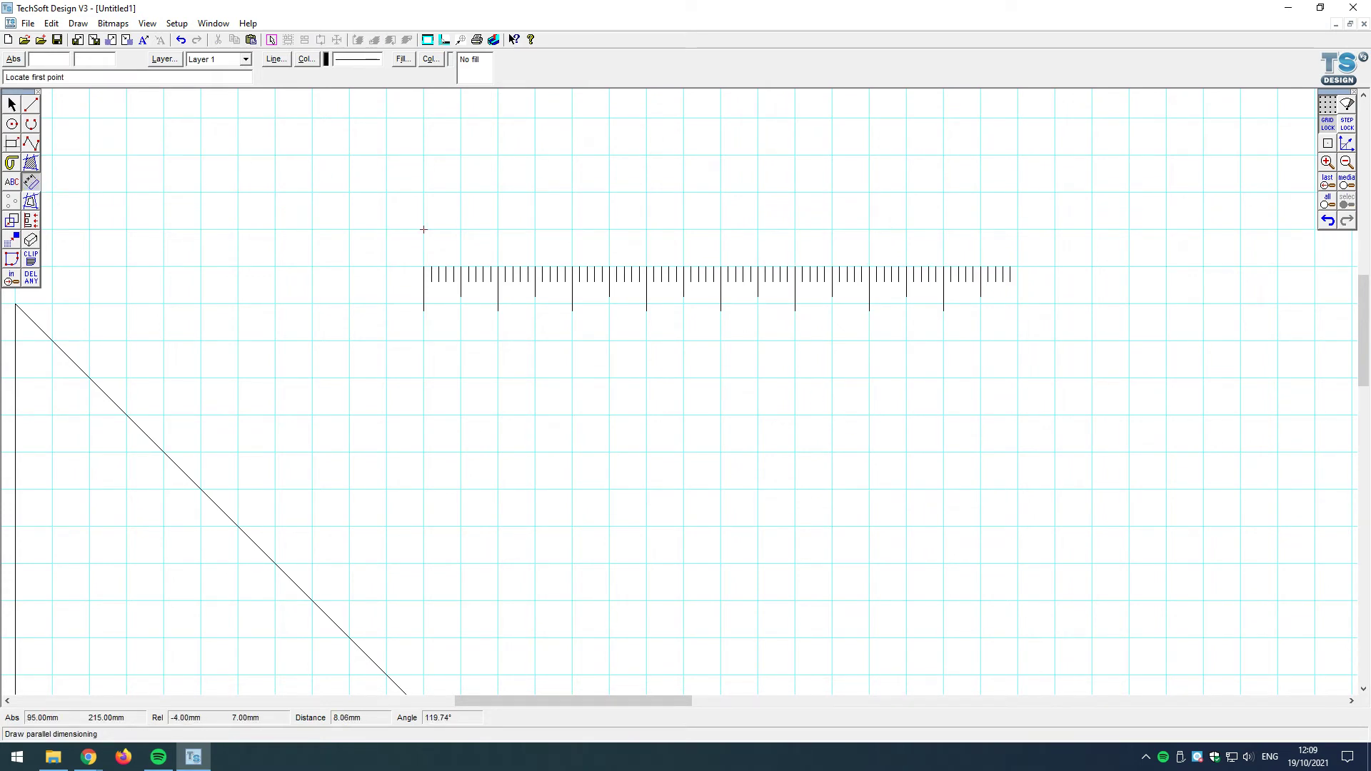
left_click(423, 266)
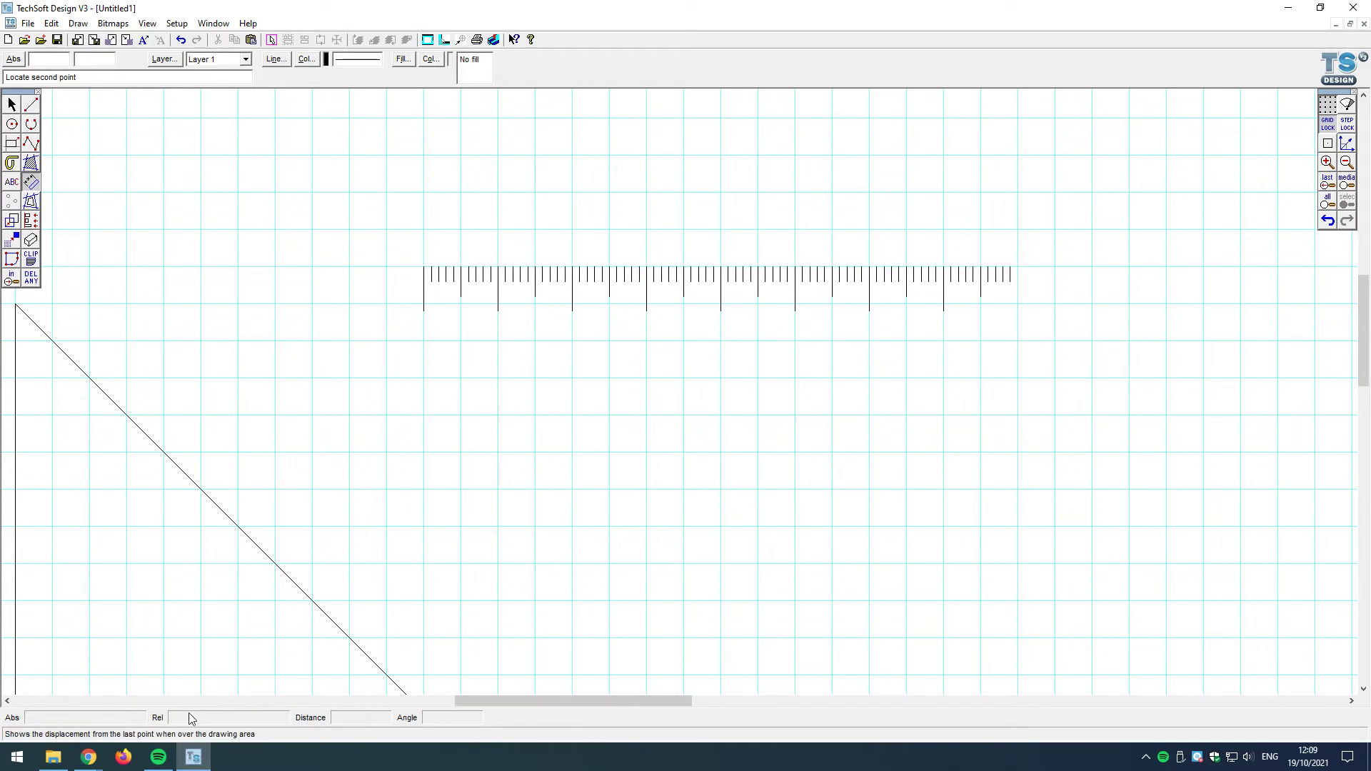
left_click(1167, 267)
left_click(1053, 192)
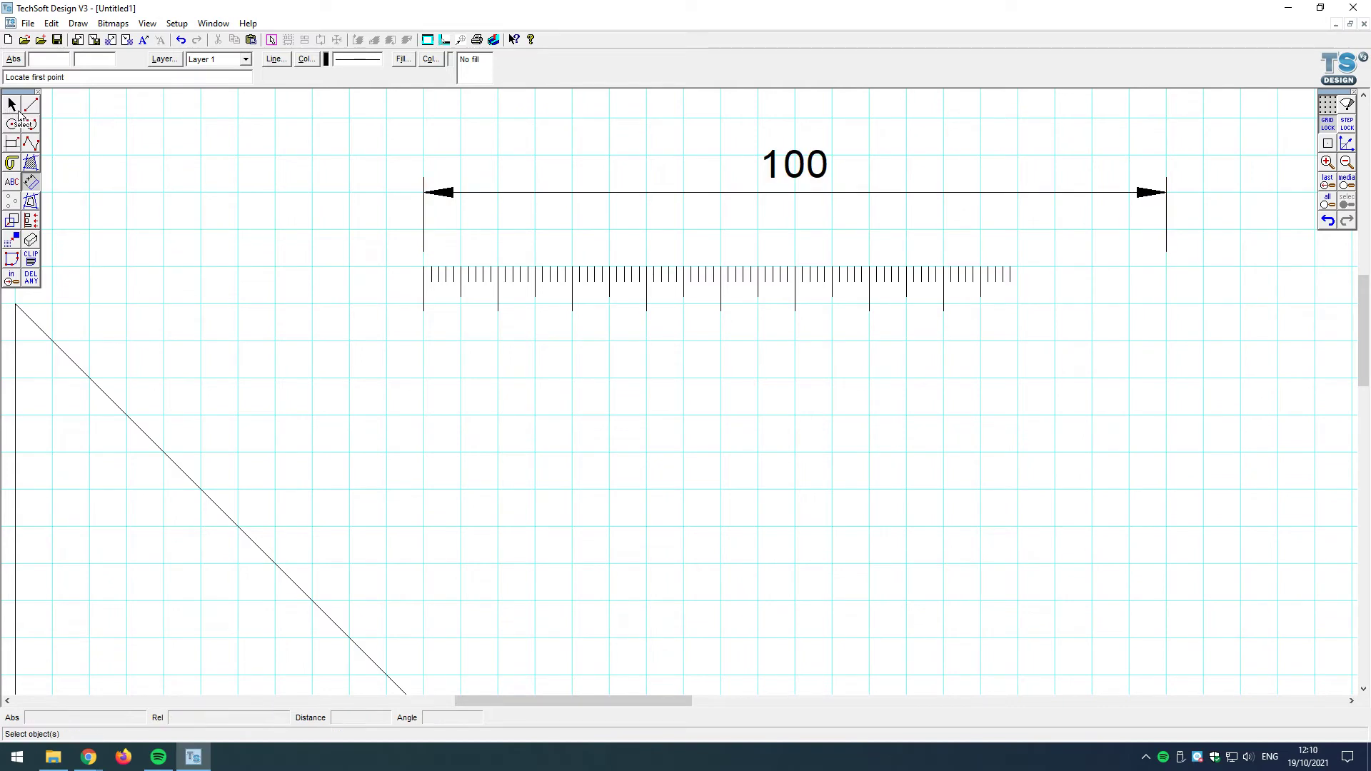
Step: Copy a group of ticks onto the ruler's right end to extend the scale
left_click(19, 112)
left_click_drag(1036, 343, 615, 373)
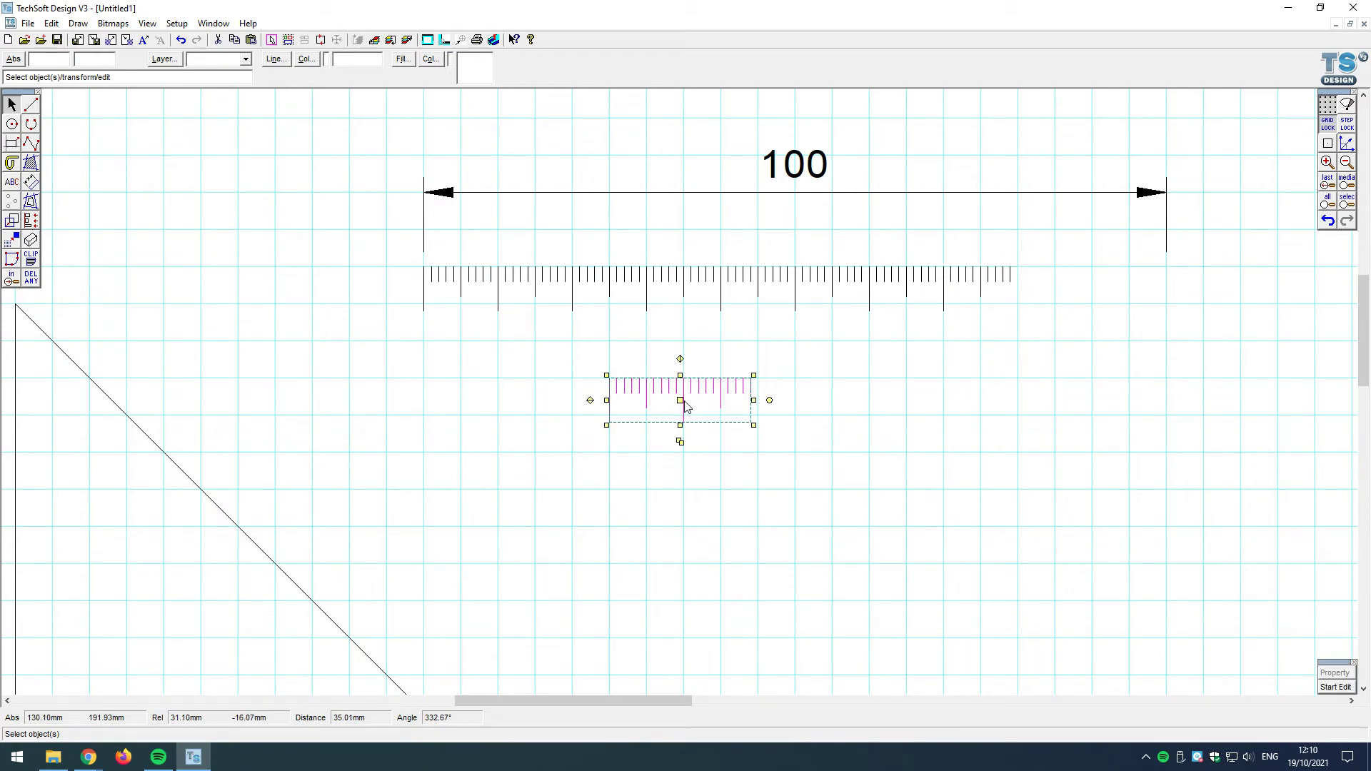
left_click_drag(685, 404, 1094, 293)
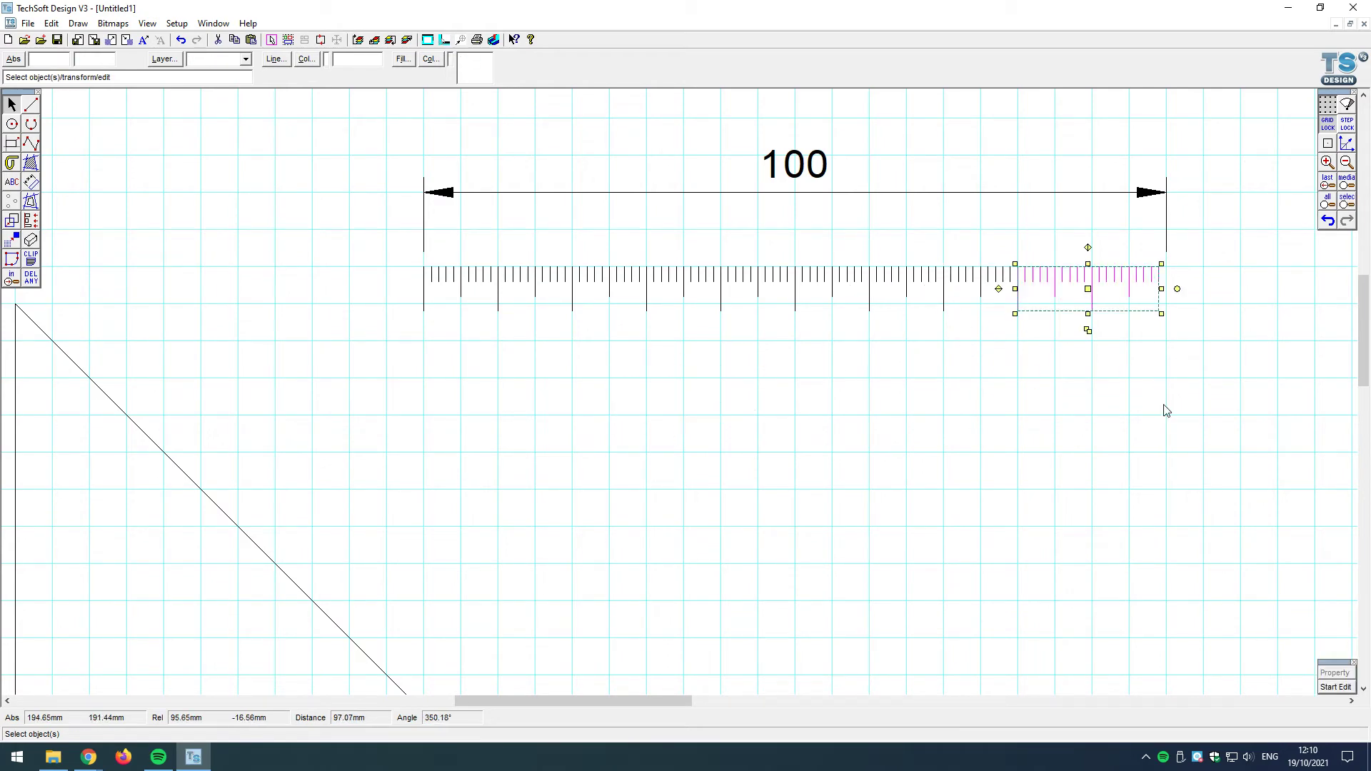
left_click(1165, 410)
left_click(30, 104)
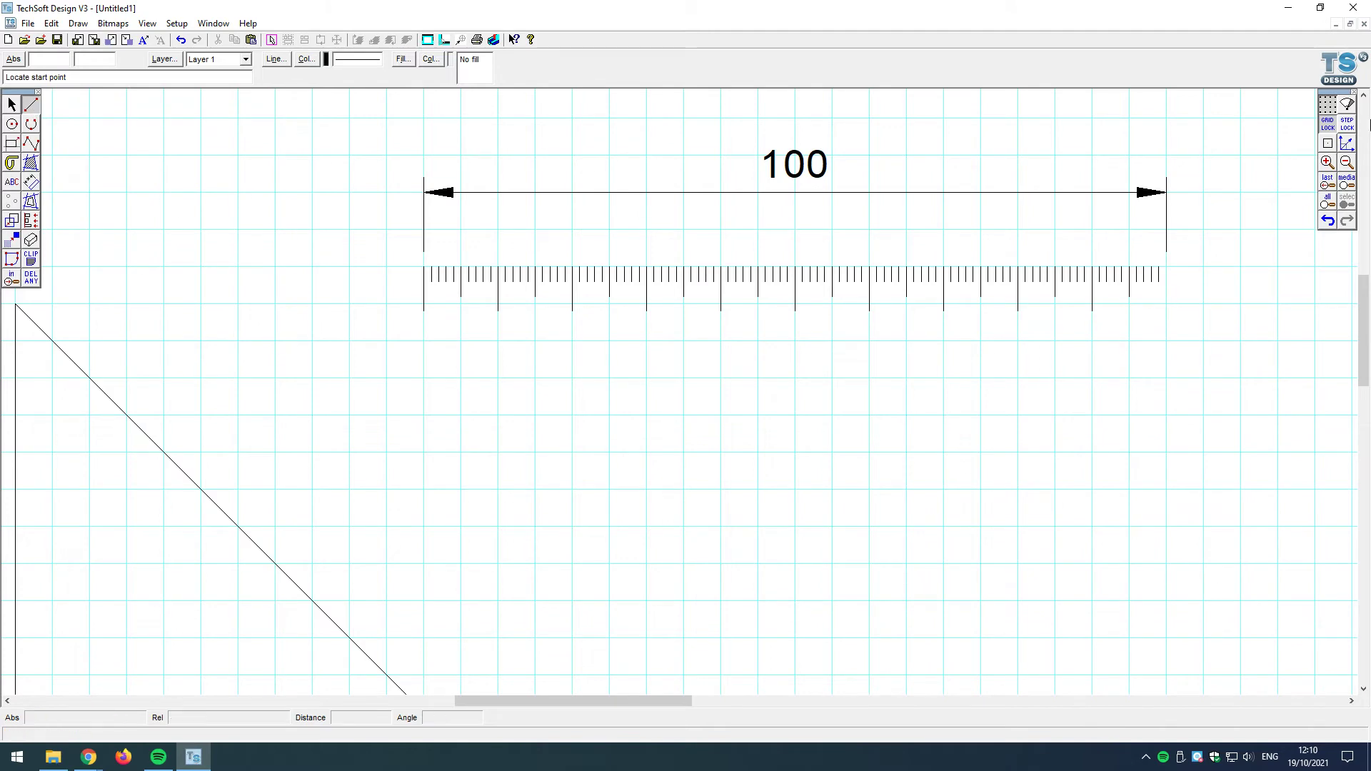
Step: Draw a 10 mm vertical closing tick at the ruler's 100 mm mark
scroll(1197, 257, "up", 2)
left_click(1117, 279)
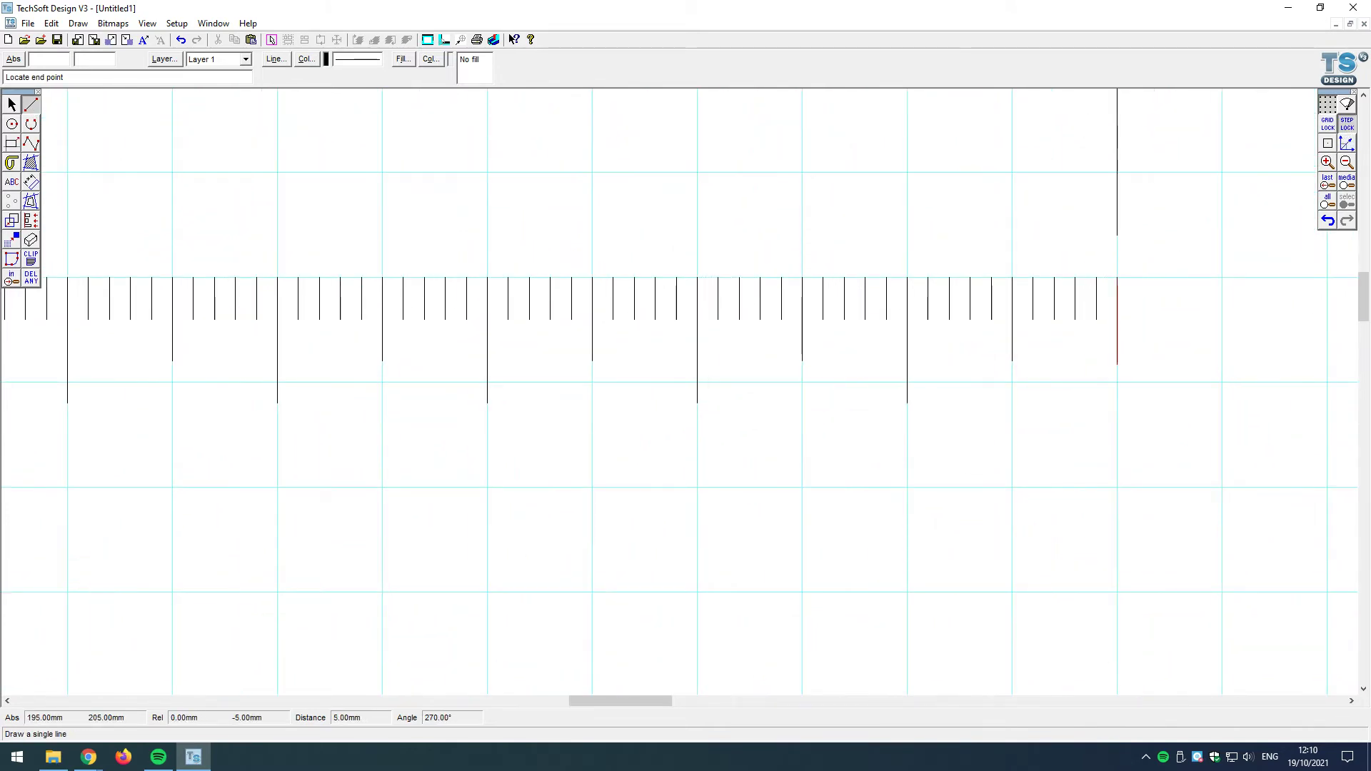
left_click(1117, 403)
right_click(1176, 392)
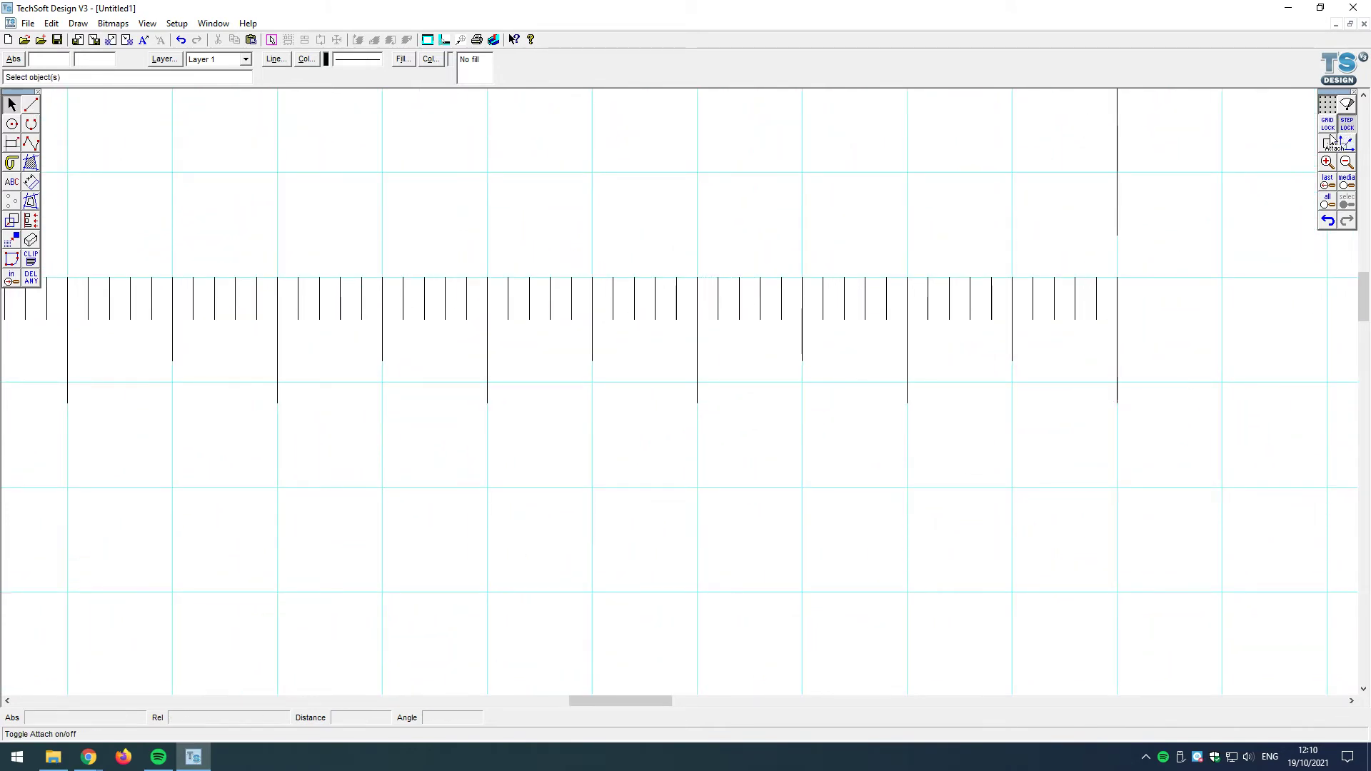
scroll(1203, 355, "down", 3)
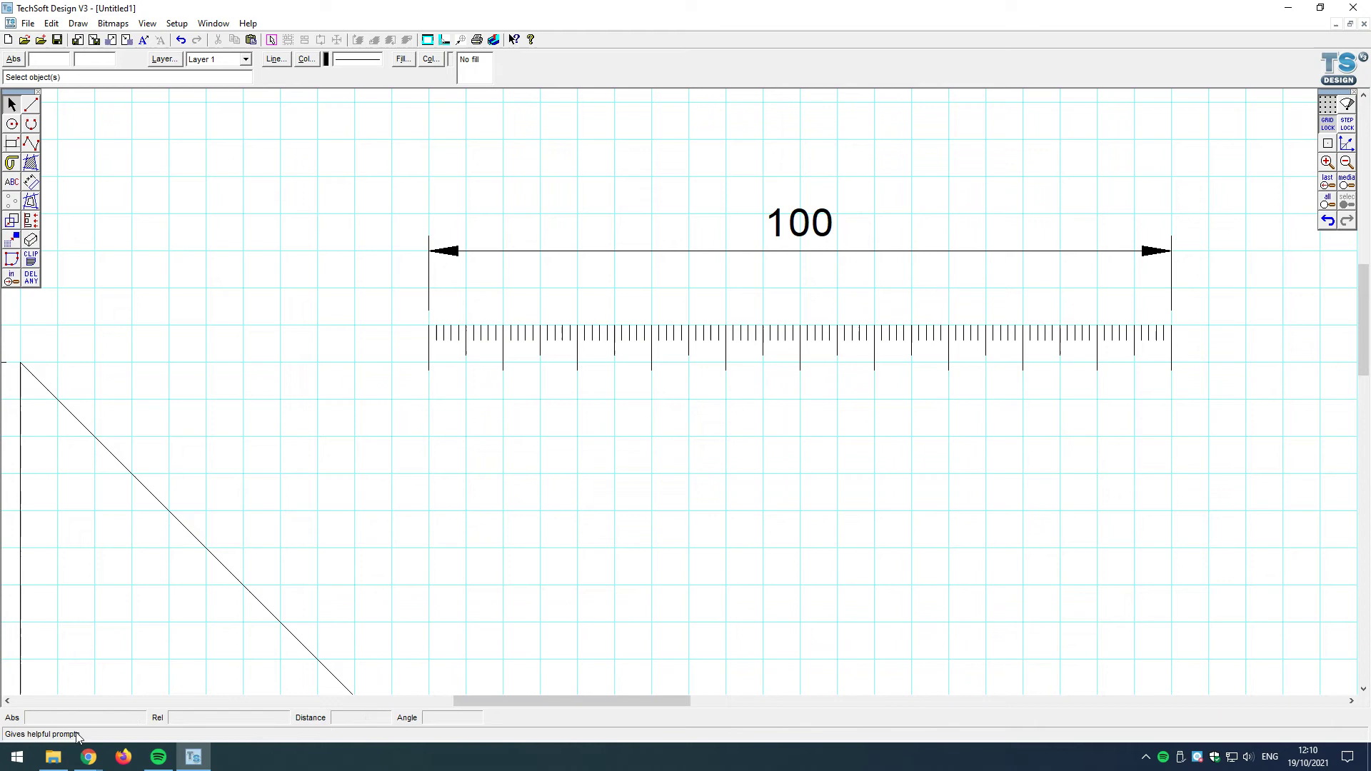
Step: Select the -5, -4 and 0 number labels beneath the ruler ticks
key("alt+Tab")
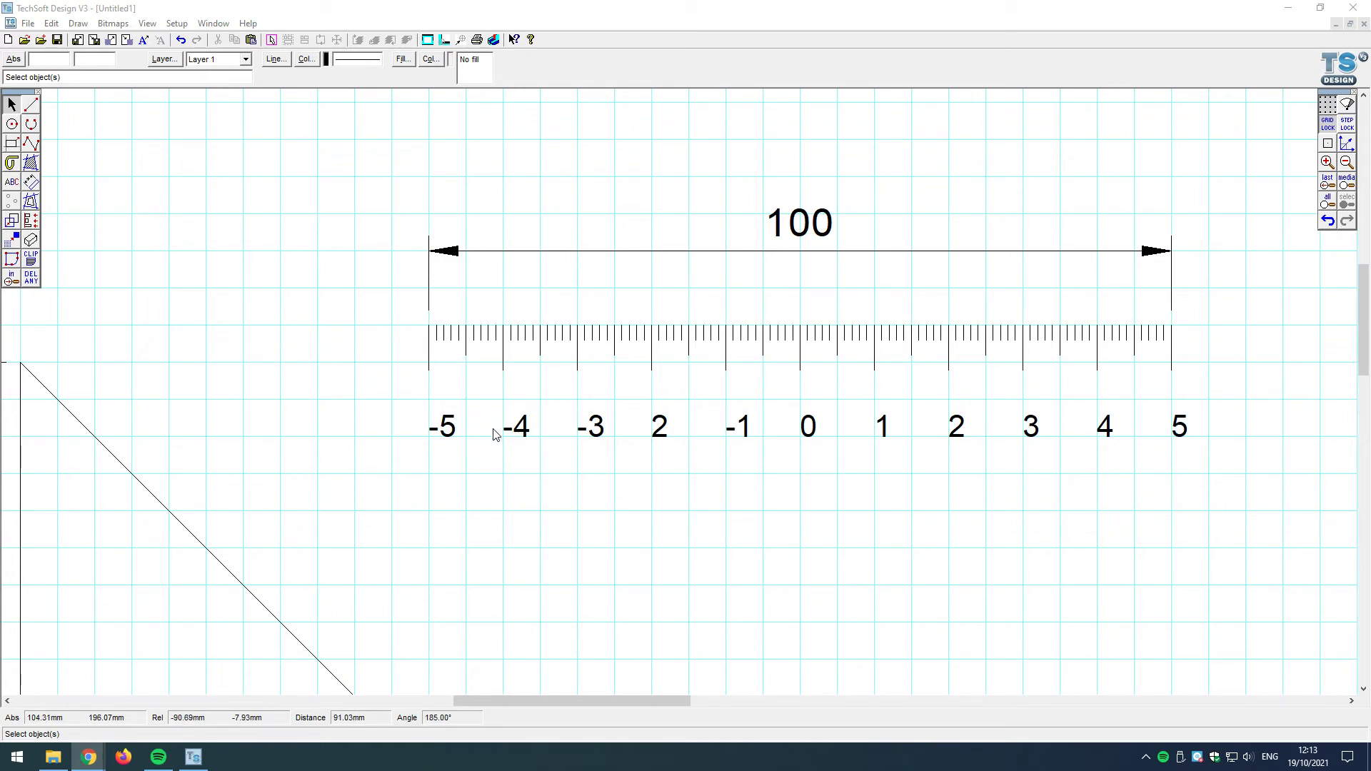
left_click(443, 427)
left_click(519, 428)
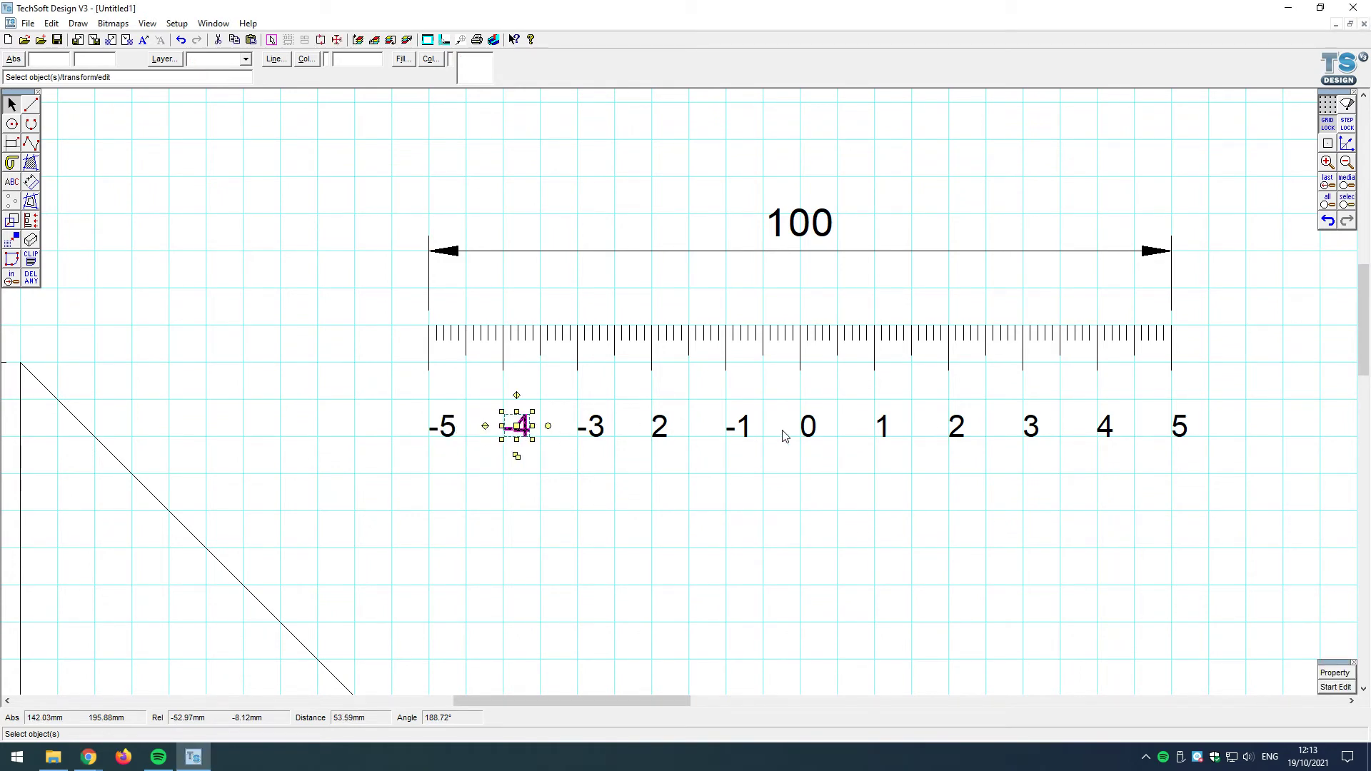
left_click(807, 432)
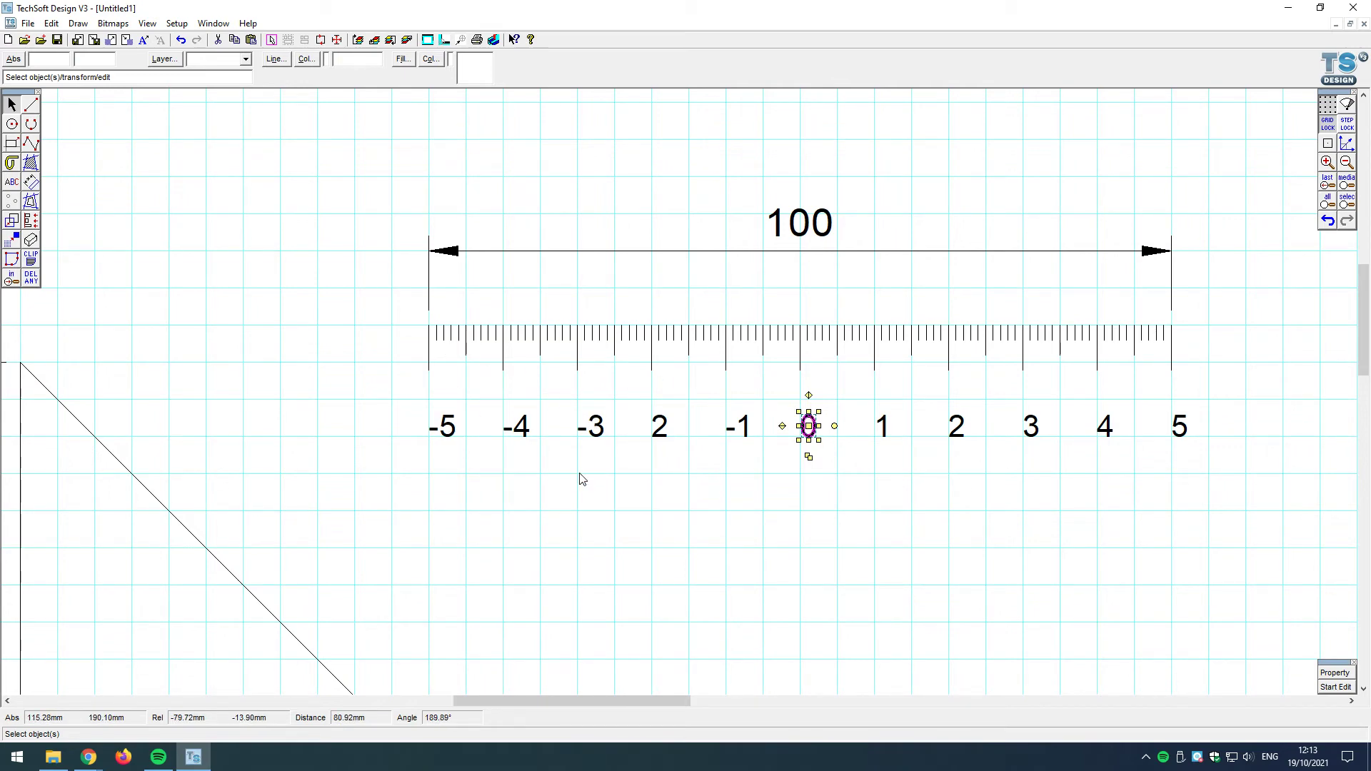
Step: Turn on step snapping for line points with the Line tool active
left_click(31, 104)
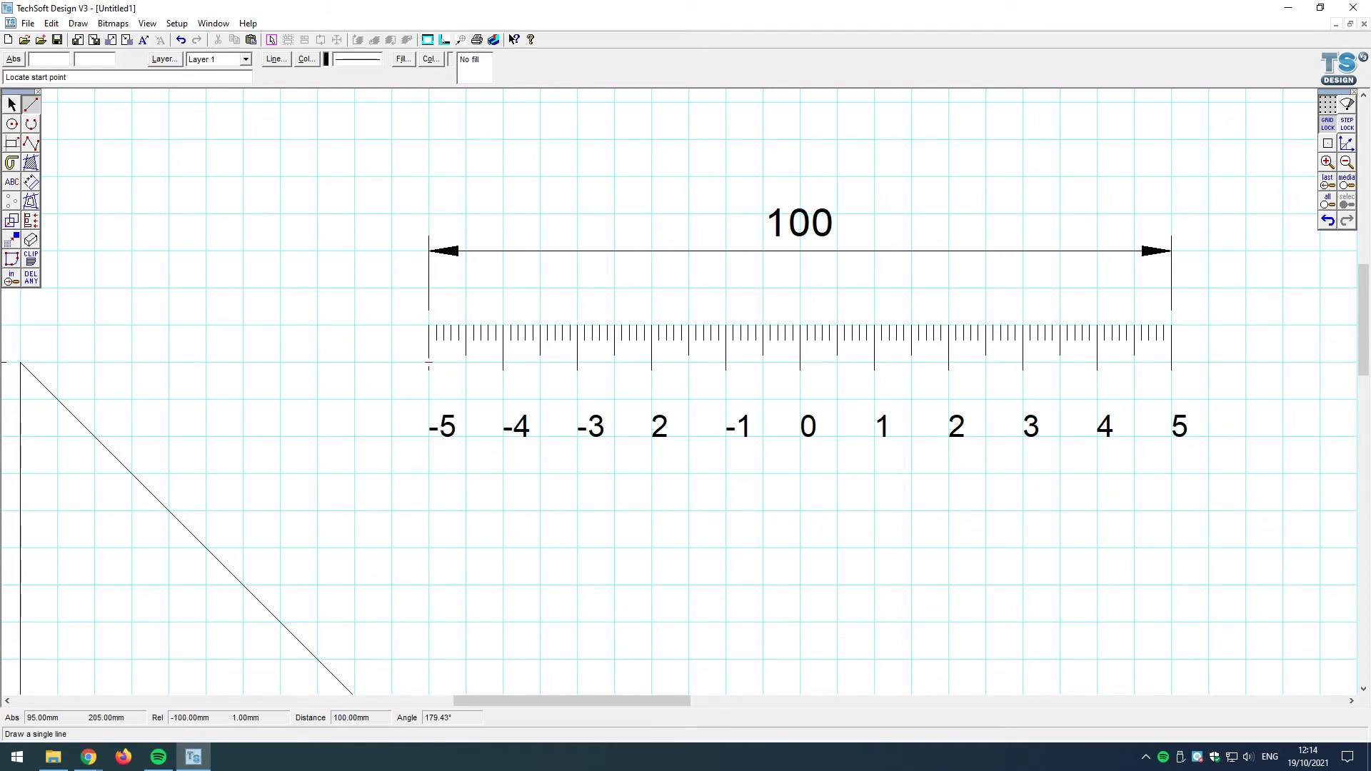
scroll(465, 325, "up", 1)
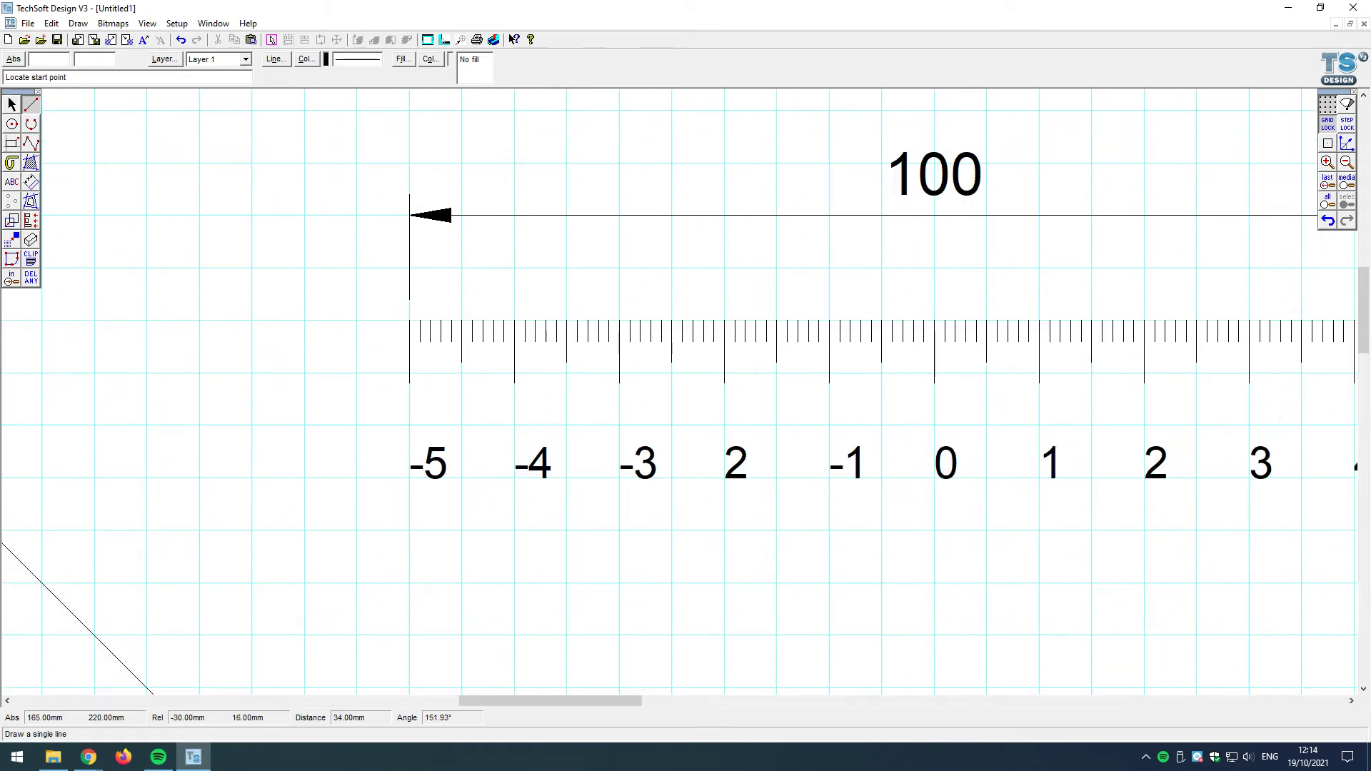
left_click(1347, 123)
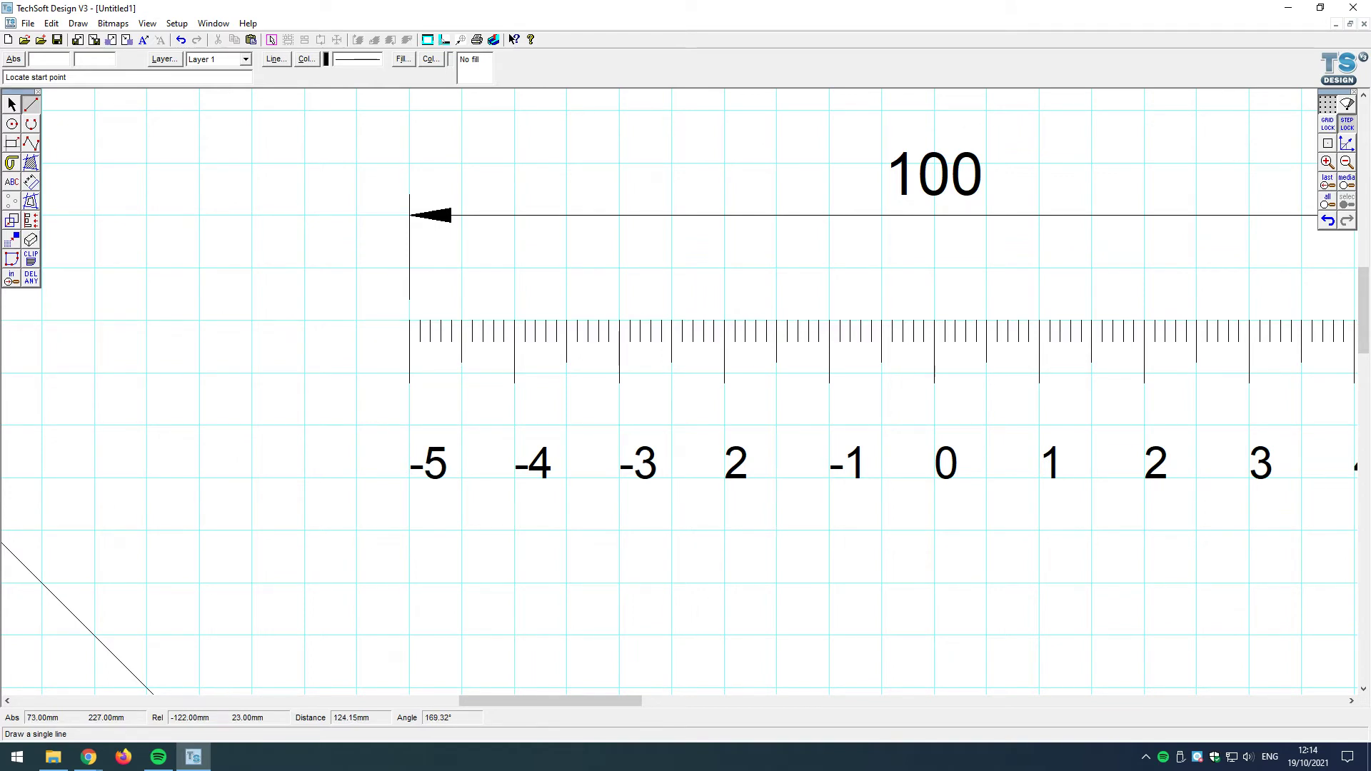
Step: Move the -5 label up just beneath the scale's first tick
left_click(11, 104)
left_click(434, 466)
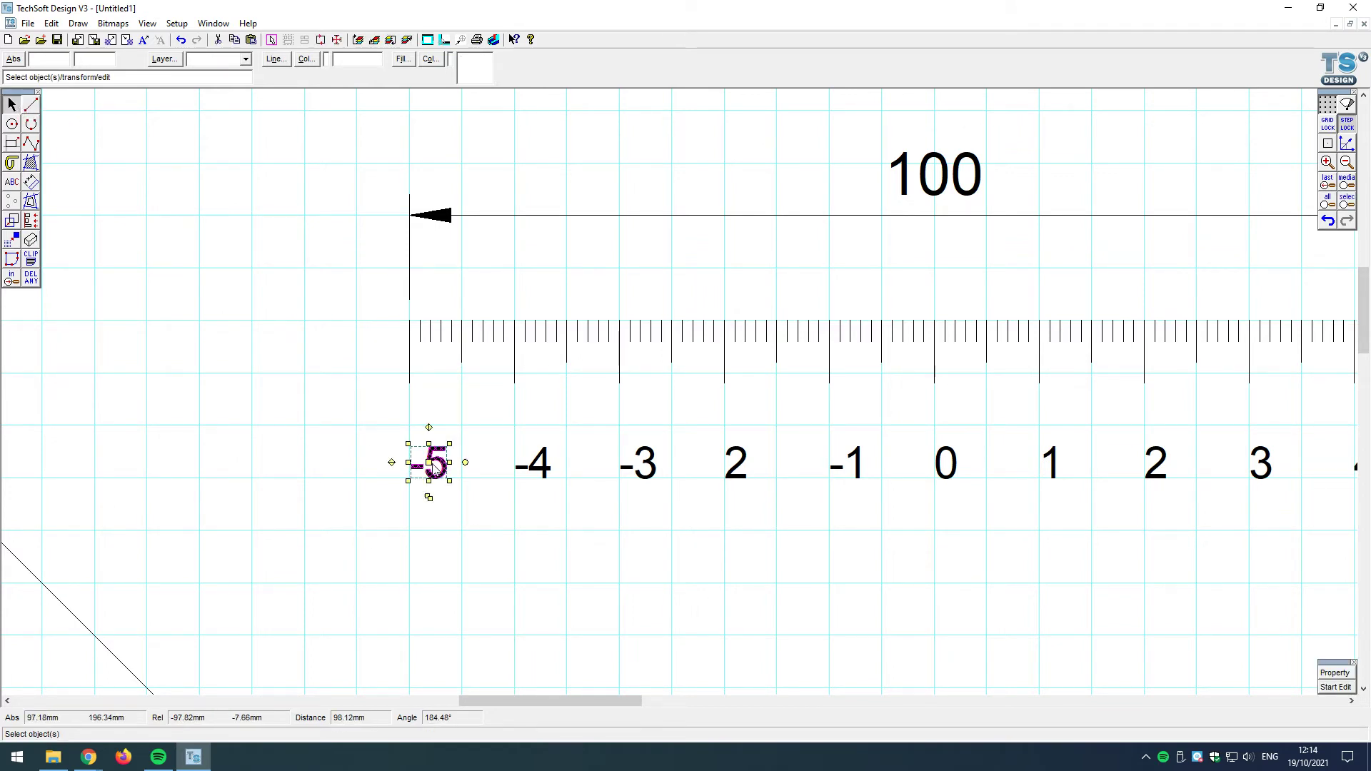
left_click_drag(433, 466, 437, 397)
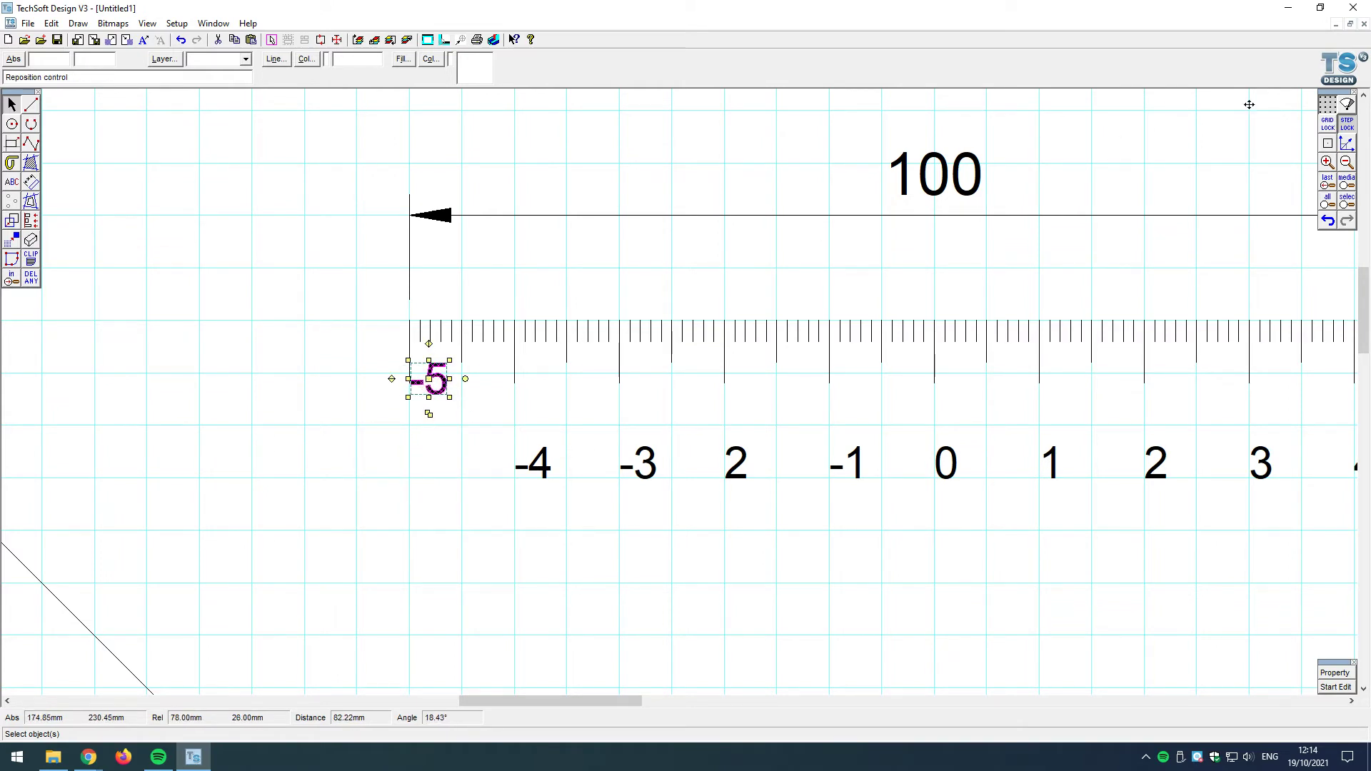
left_click_drag(430, 385, 420, 395)
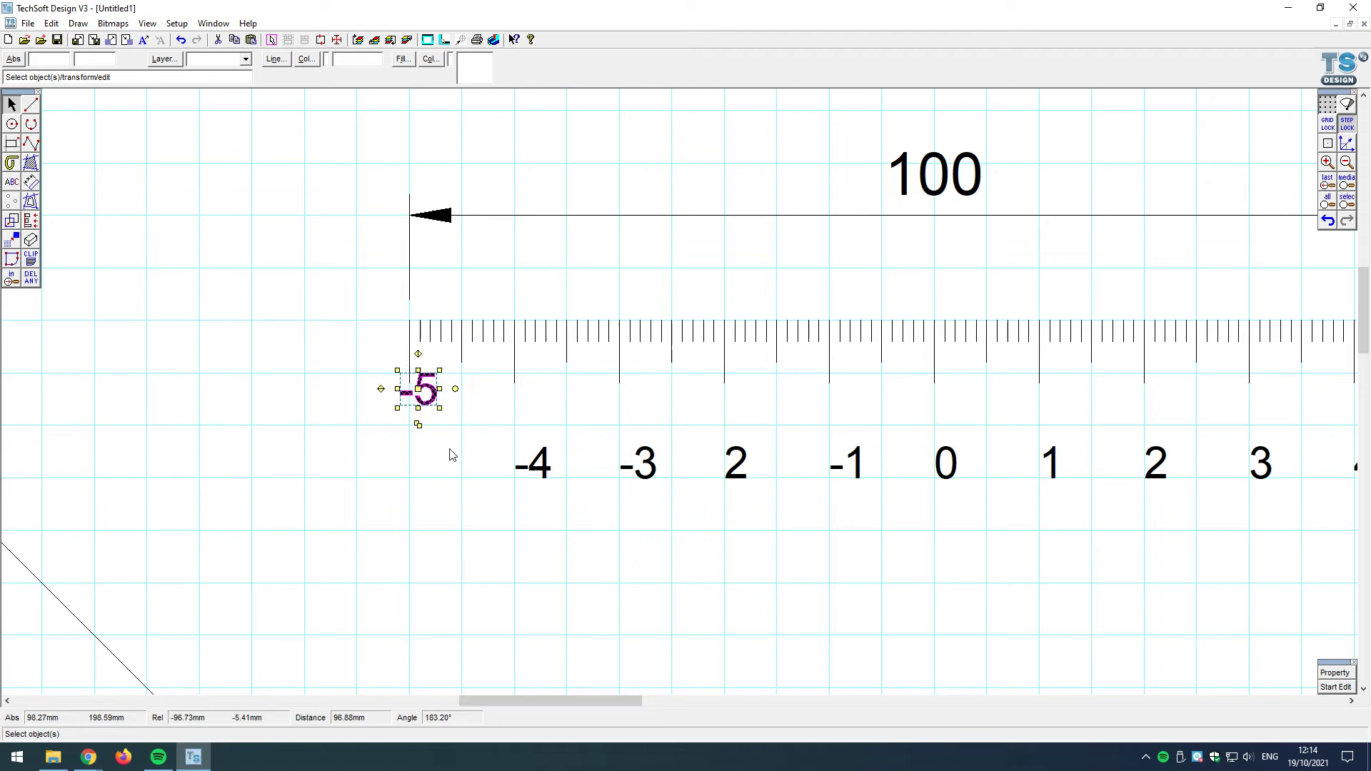
left_click(455, 463)
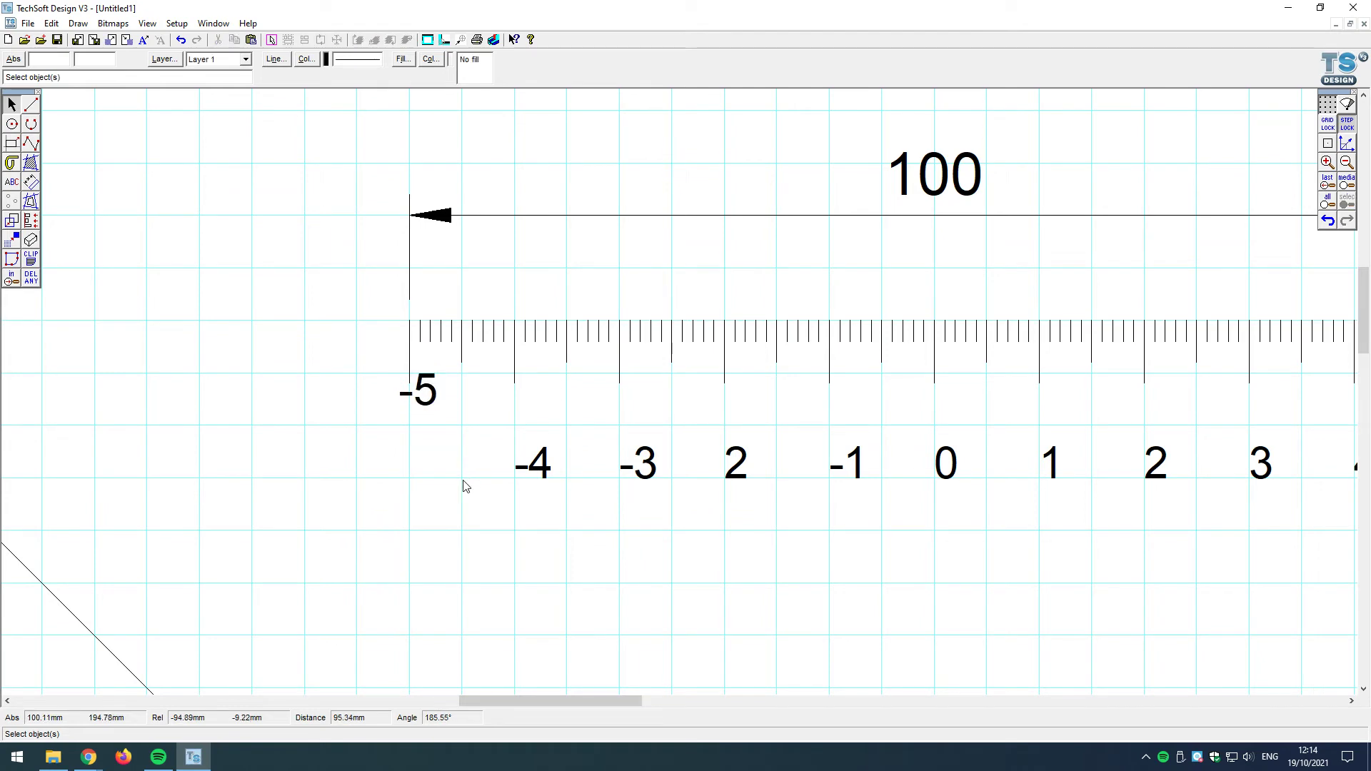
Step: Draw a long vertical tick line below the -5 position down to the number row
left_click(427, 398)
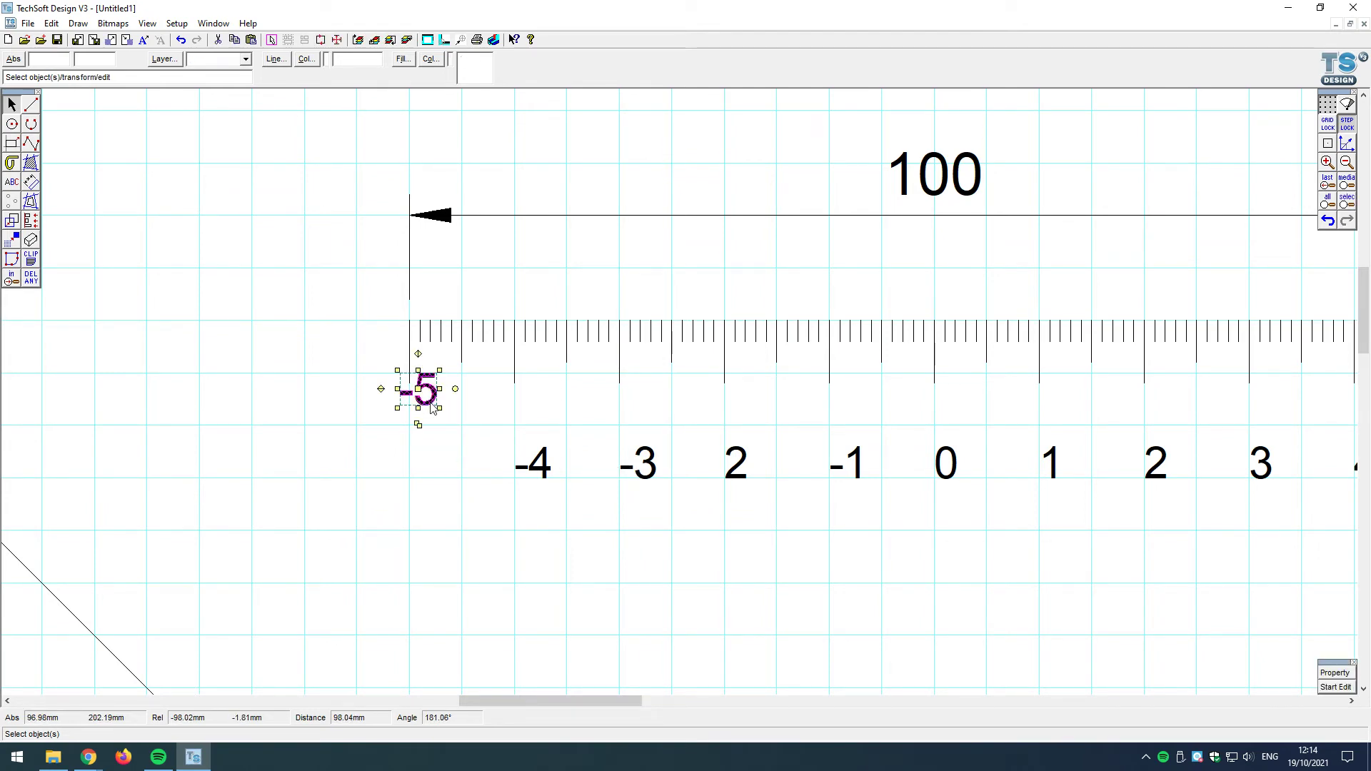
left_click(30, 105)
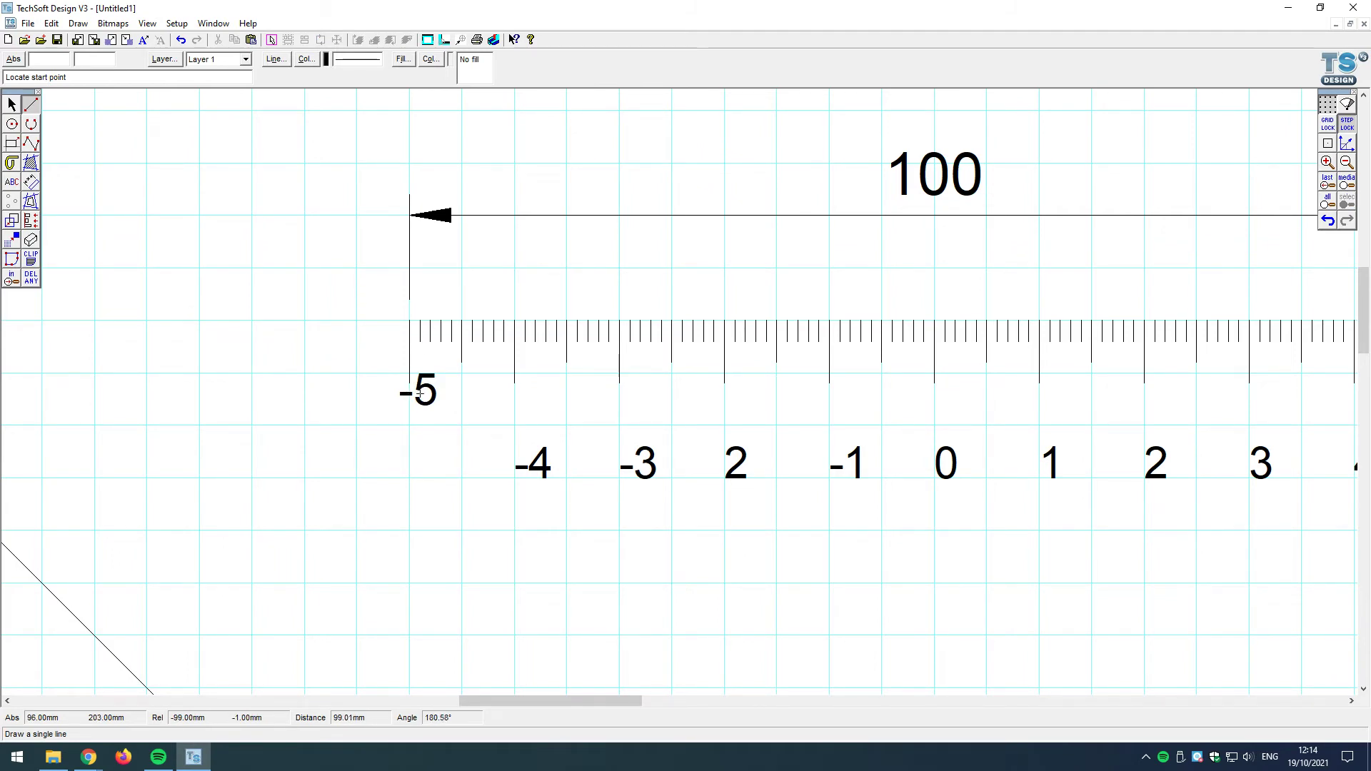
left_click(420, 404)
left_click(420, 477)
Step: Reposition the -5 label by its centre onto the new vertical line
left_click(12, 105)
left_click(422, 389)
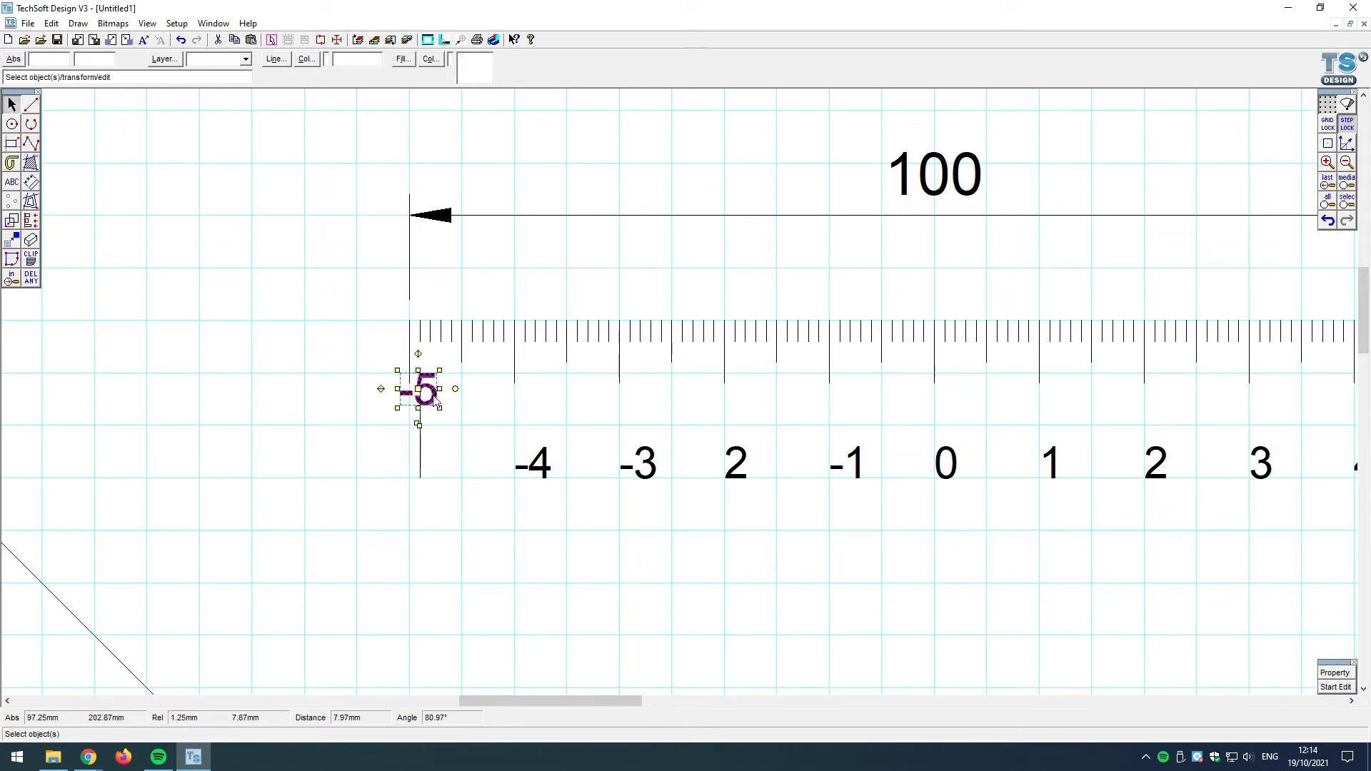
left_click_drag(421, 390, 369, 421)
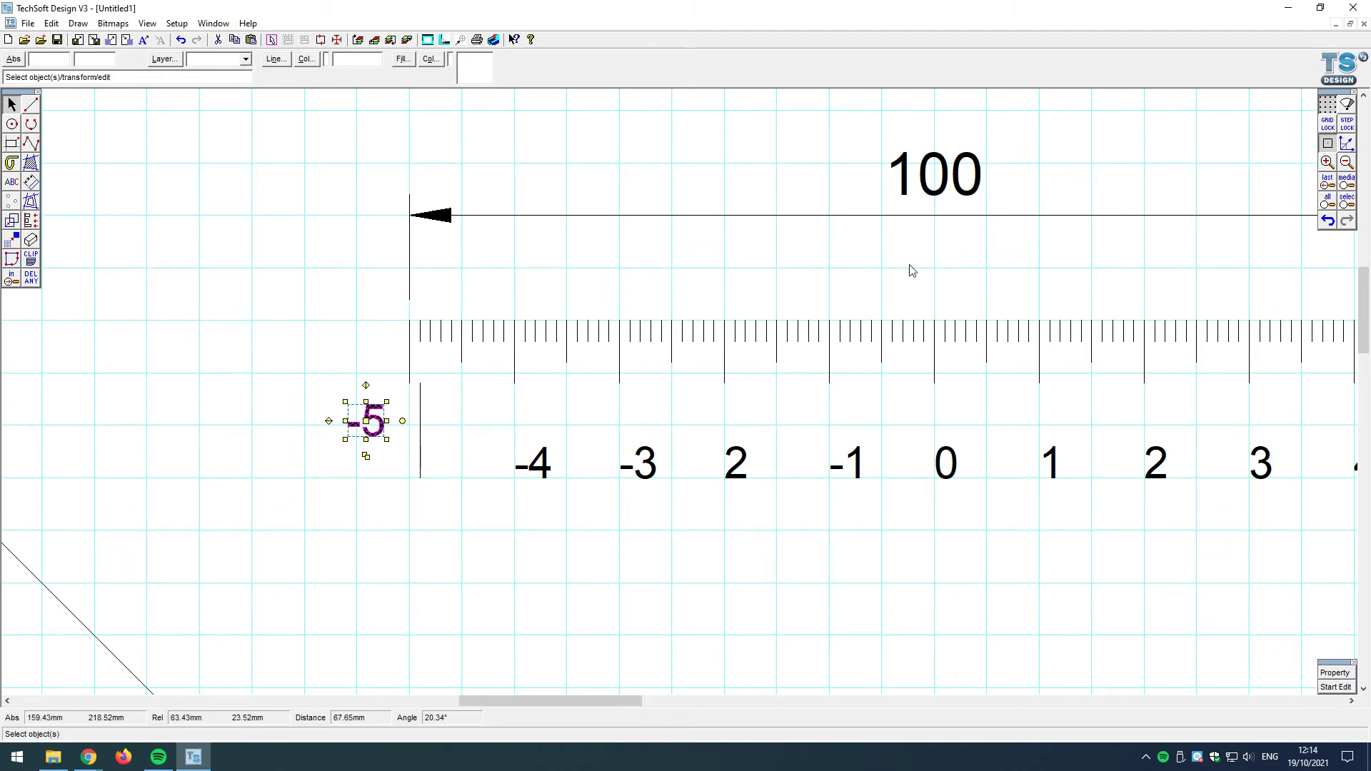
left_click_drag(366, 421, 423, 381)
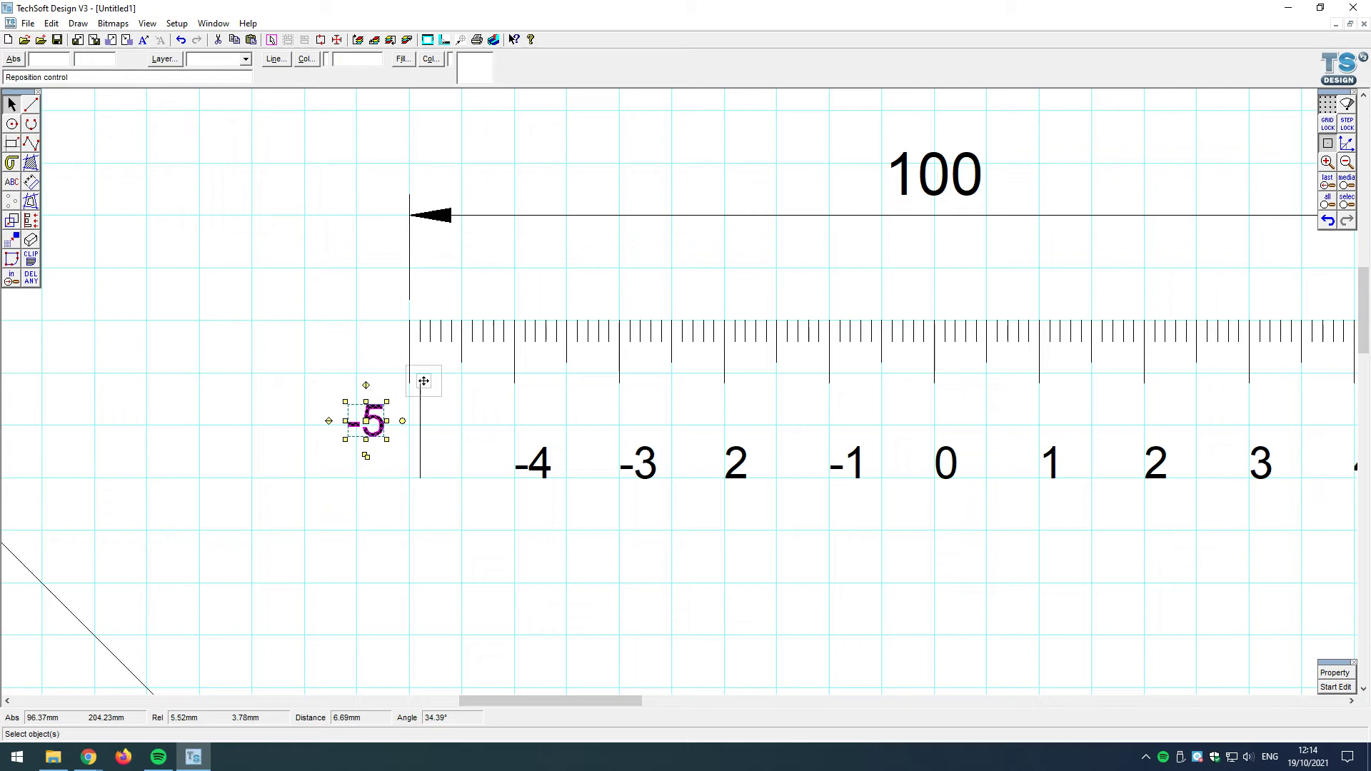
left_click_drag(424, 381, 421, 383)
scroll(439, 398, "up", 4)
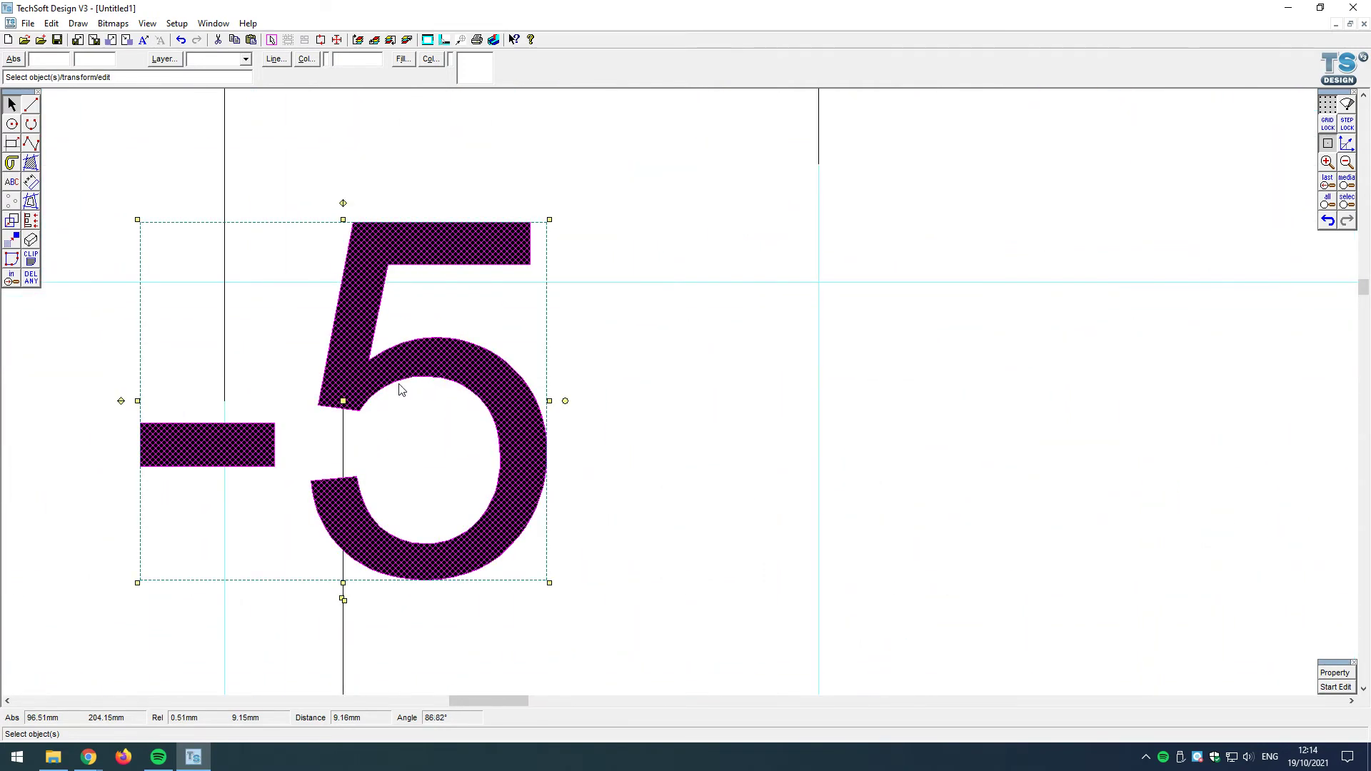
scroll(398, 386, "down", 3)
left_click(227, 472)
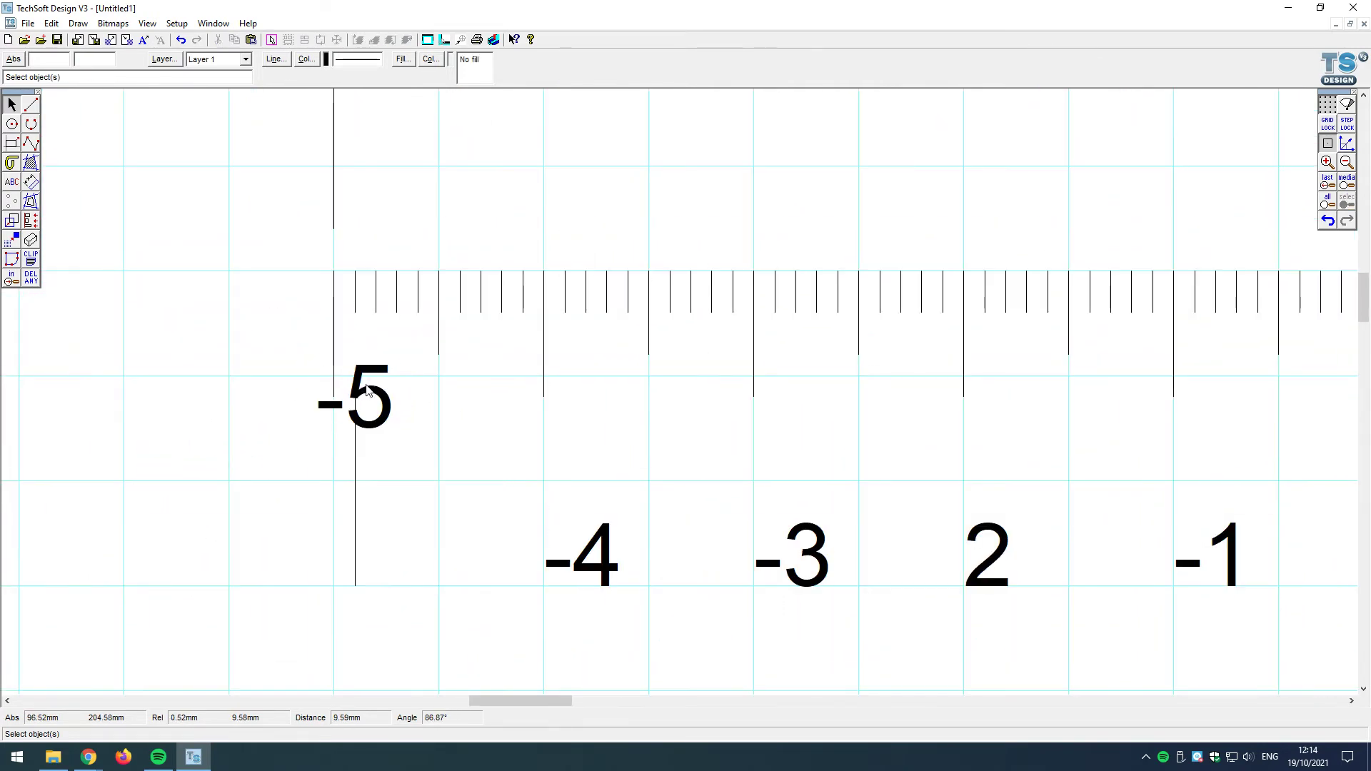
left_click(356, 460)
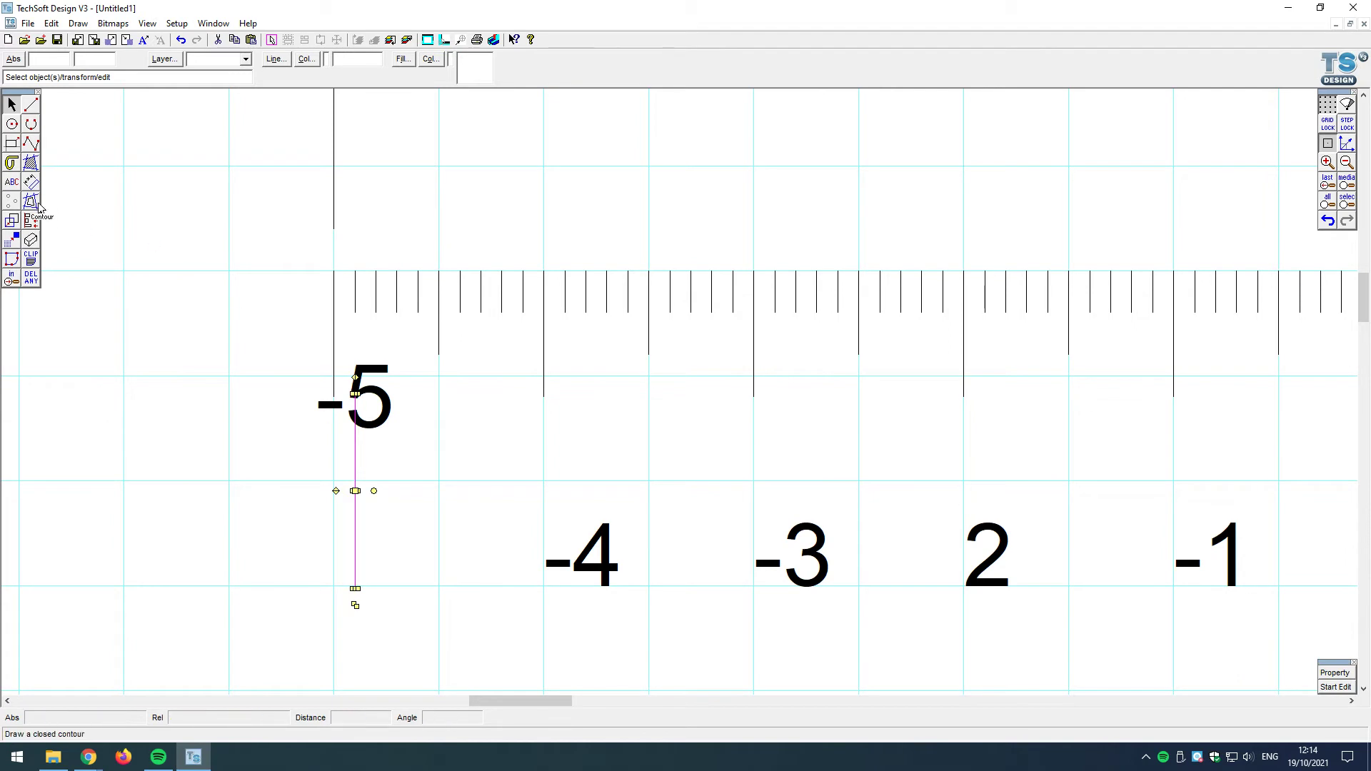
scroll(376, 441, "down", 1)
scroll(376, 441, "down", 1)
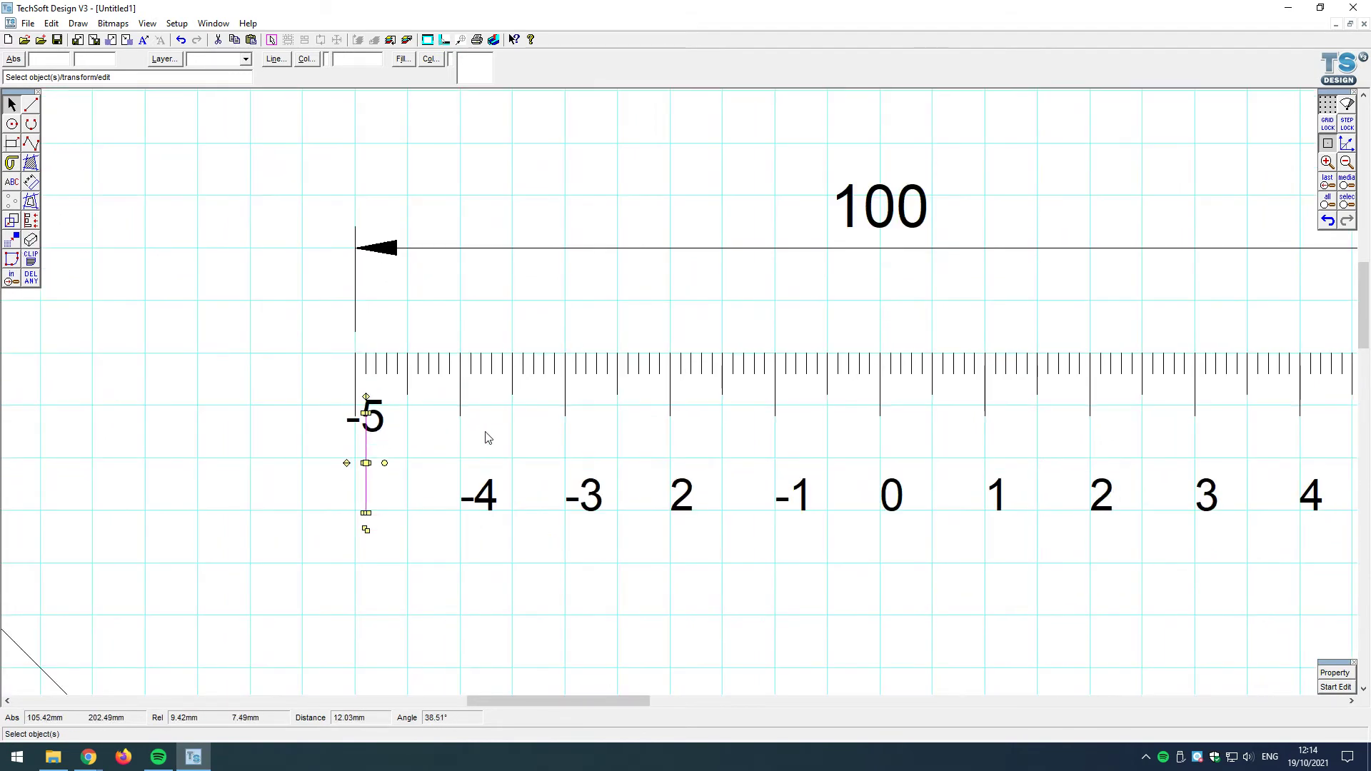
scroll(211, 416, "down", 1)
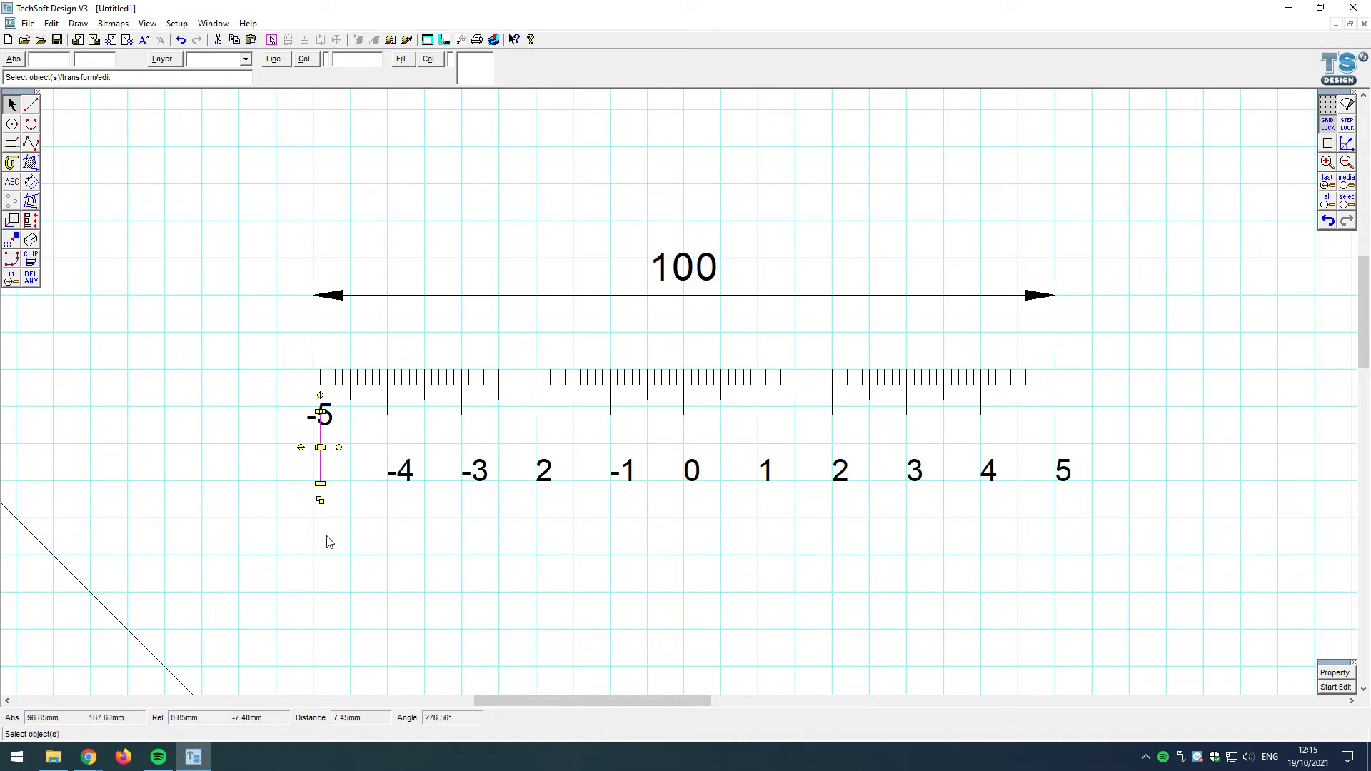
key("ctrl+v")
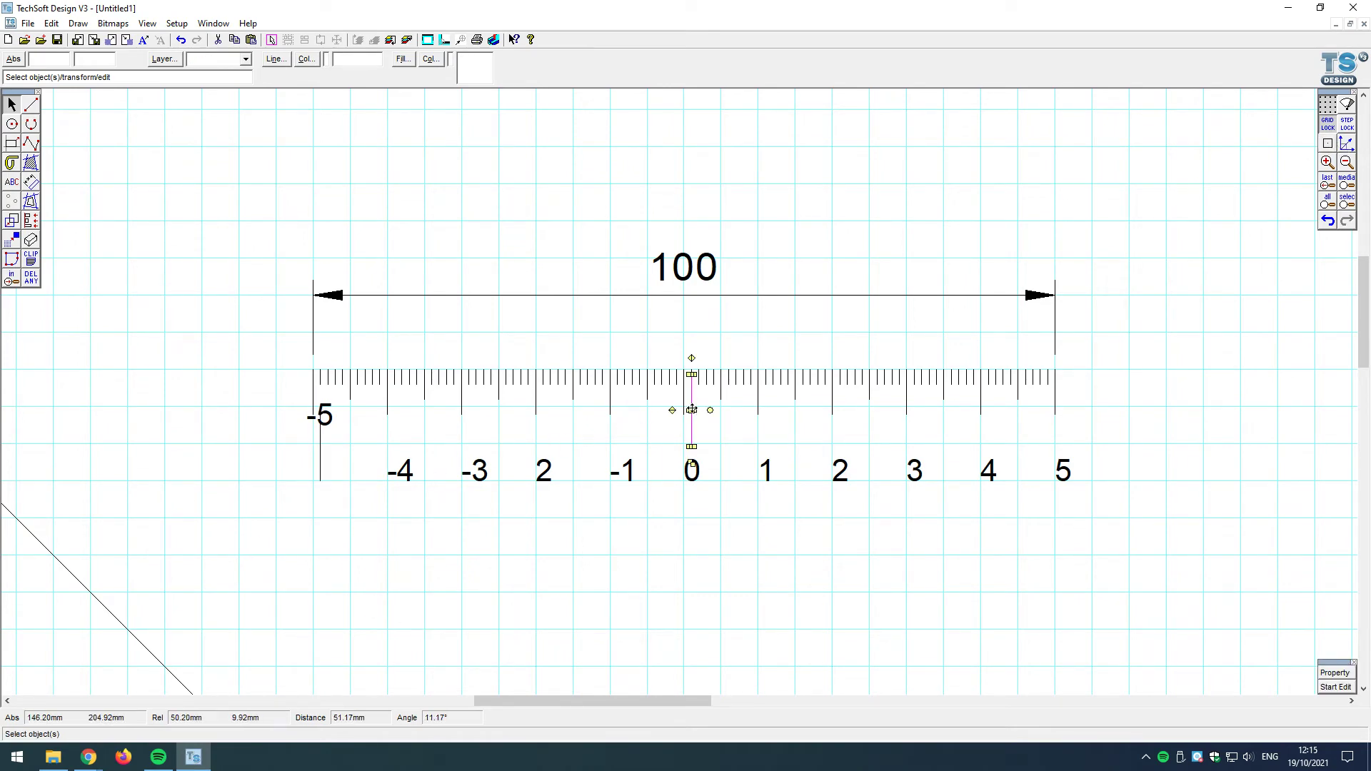
left_click_drag(691, 409, 394, 447)
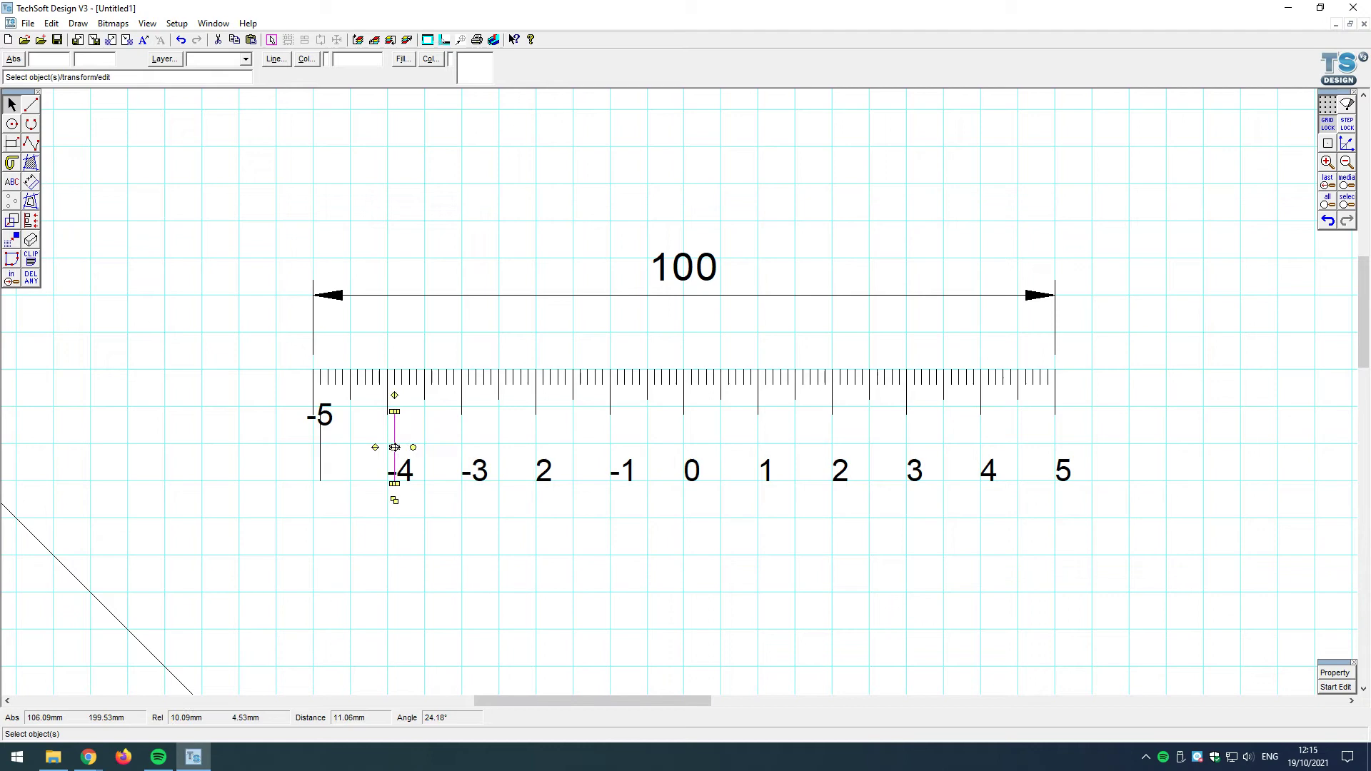
key("ctrl+v")
left_click_drag(691, 410, 467, 444)
left_click(1327, 223)
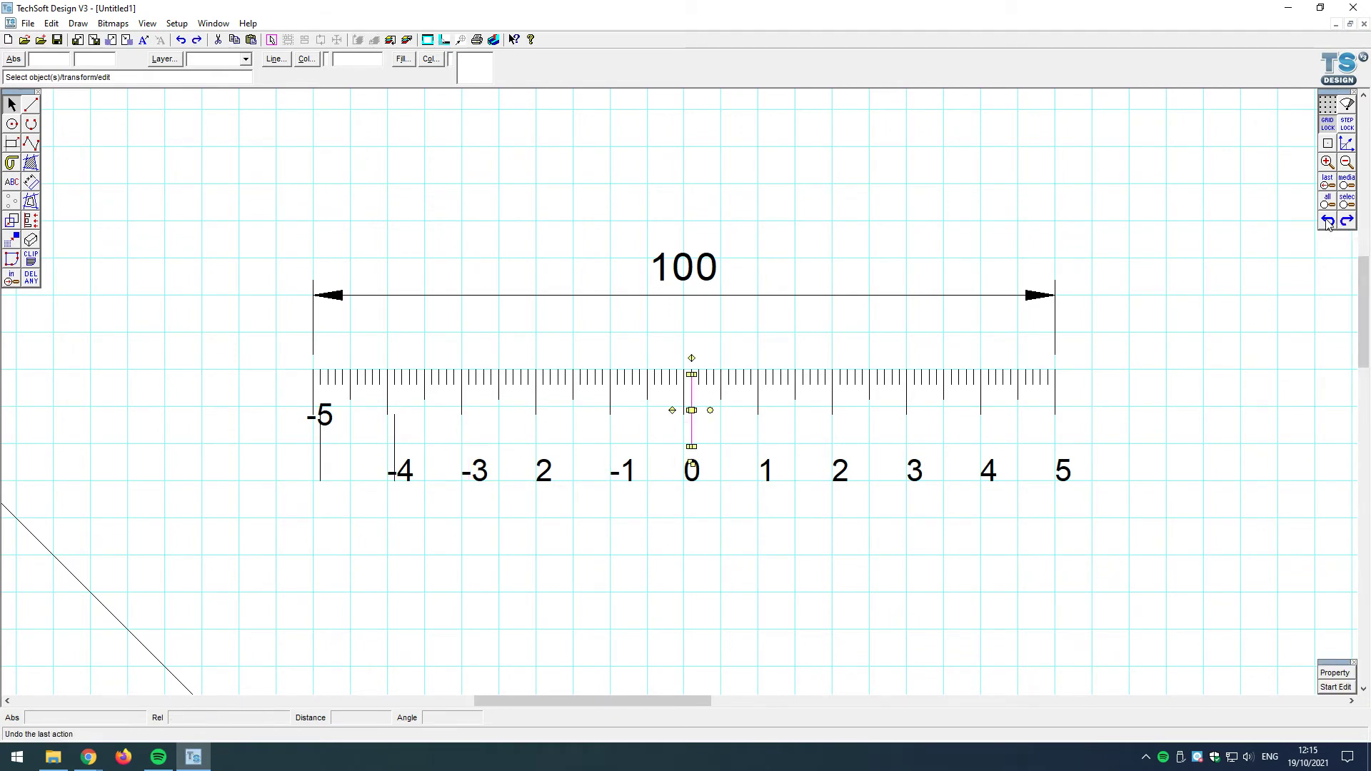
left_click(1327, 222)
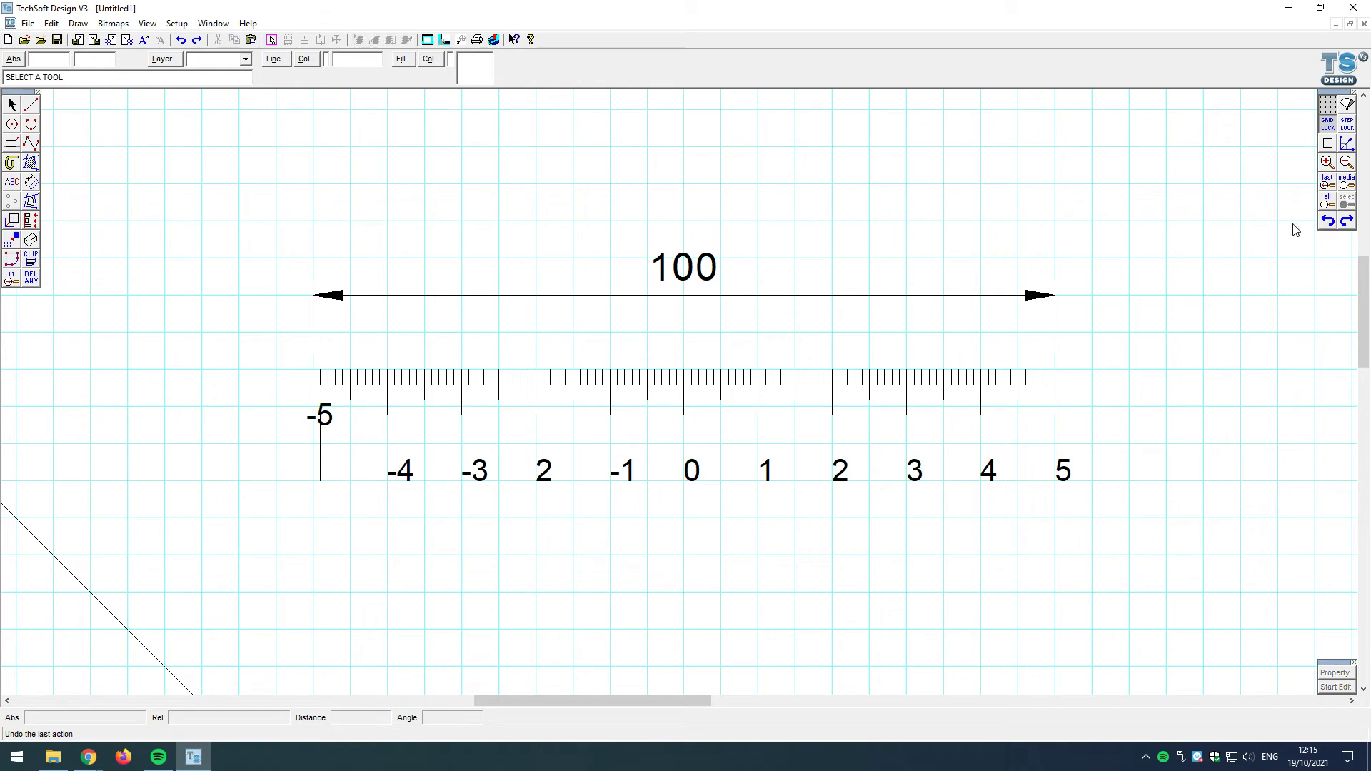
left_click(12, 105)
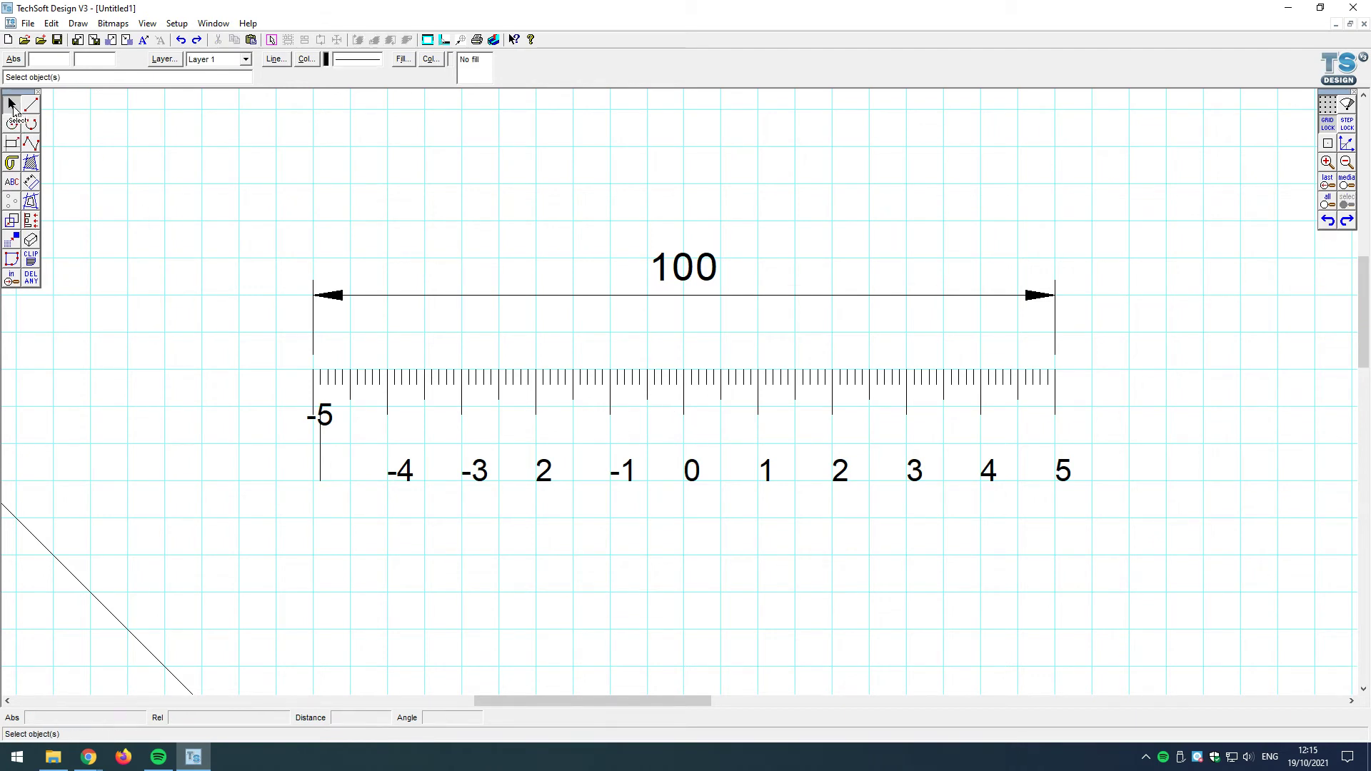
left_click(319, 459)
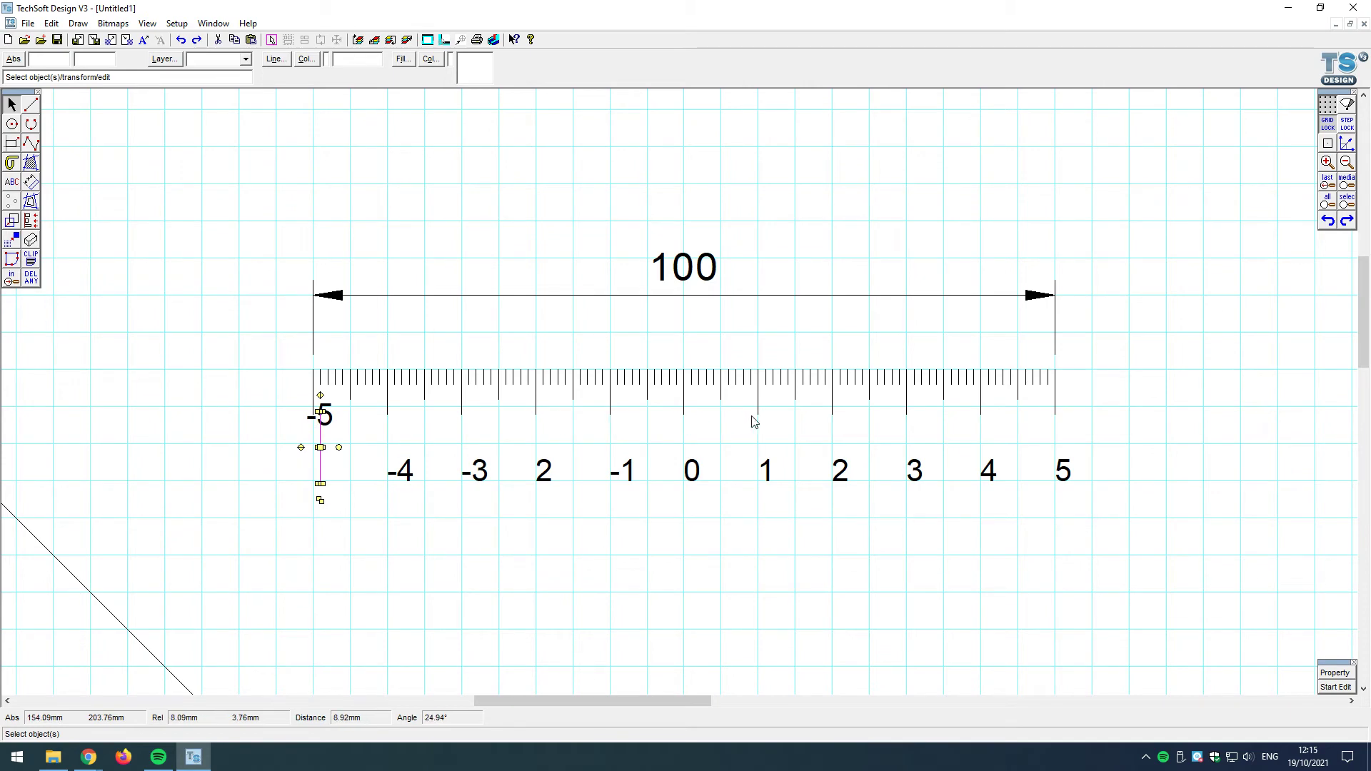
Step: Rectangular-array the long tick line: 11 columns, 1 row, 10 mm X spacing, 0 Y spacing
left_click(21, 227)
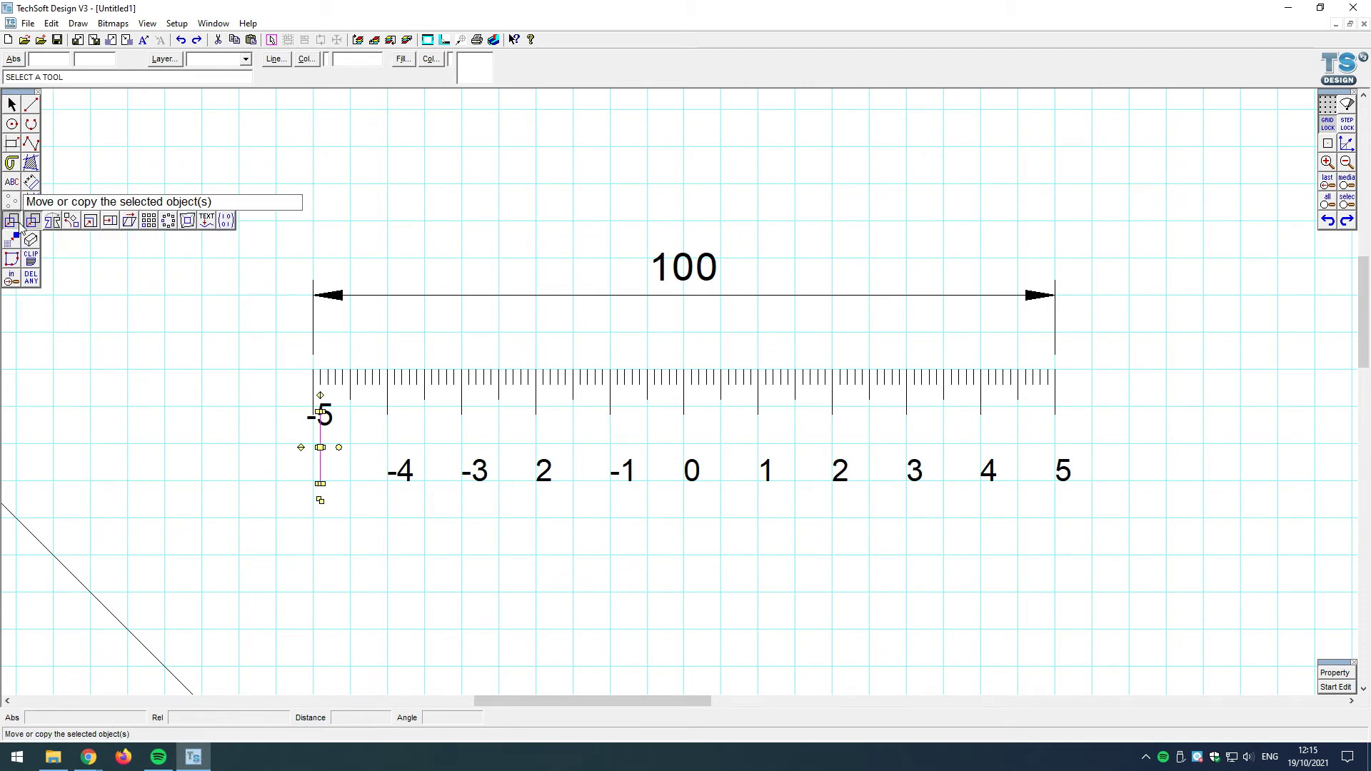
left_click(149, 221)
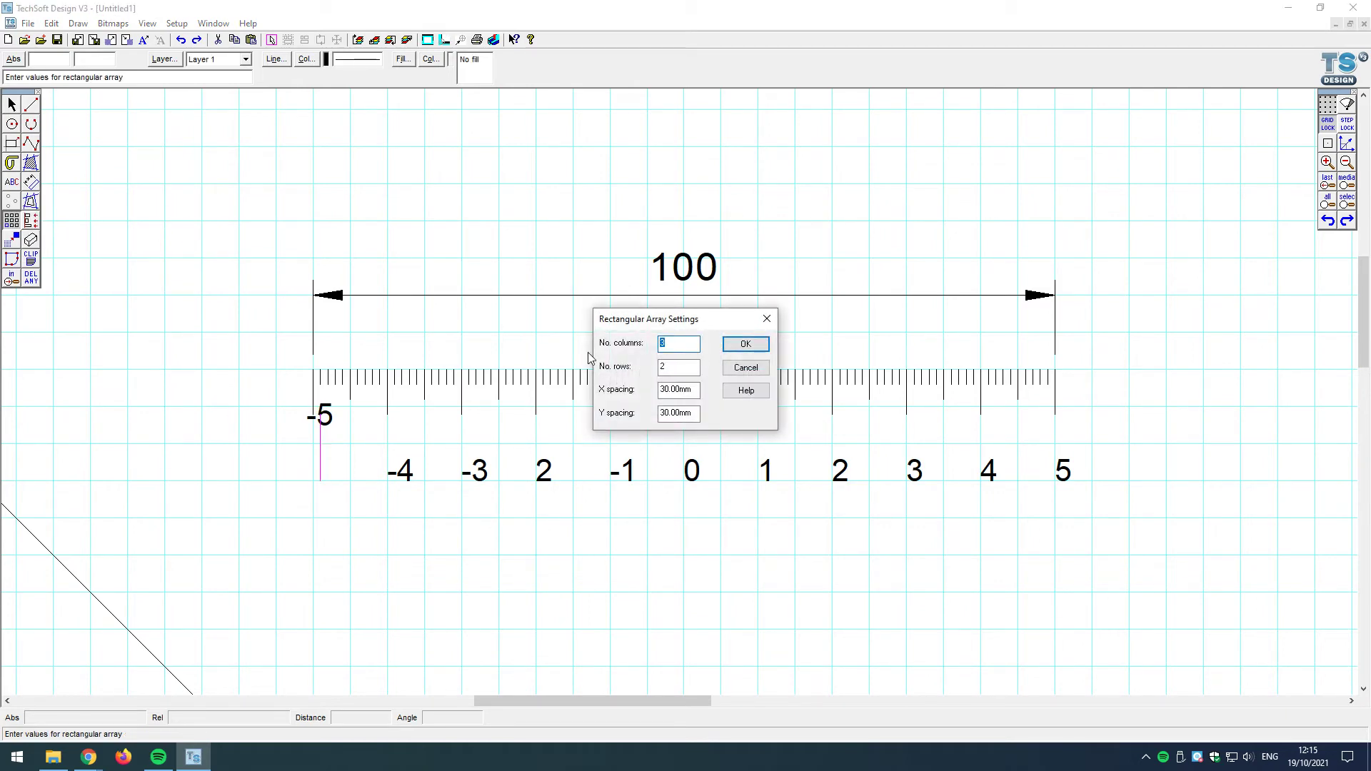
type("11")
key("Tab")
key("Tab")
type("10")
key("Tab")
type("0")
left_click(745, 345)
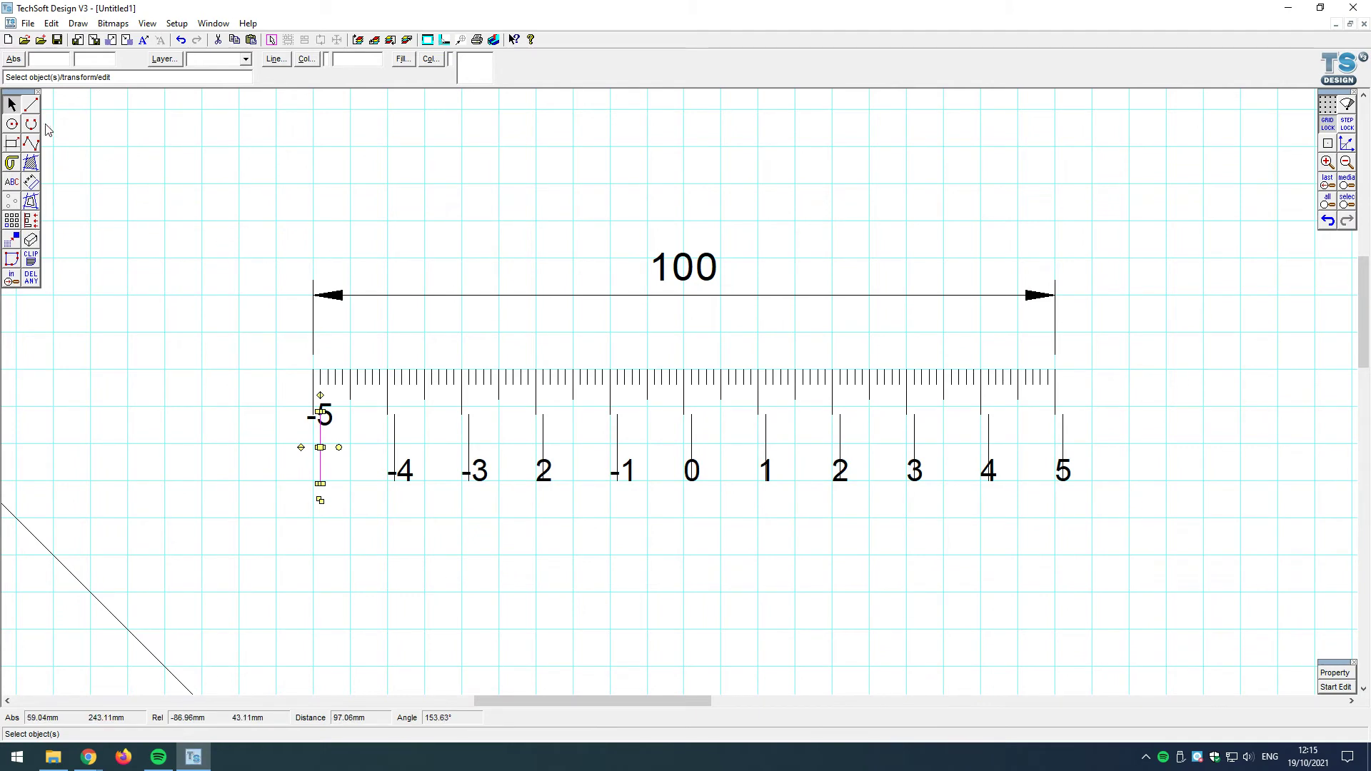
Step: With snapping on, raise the -4, -3, 2, -1 and 0 labels up under their ticks
left_click(490, 545)
left_click(409, 475)
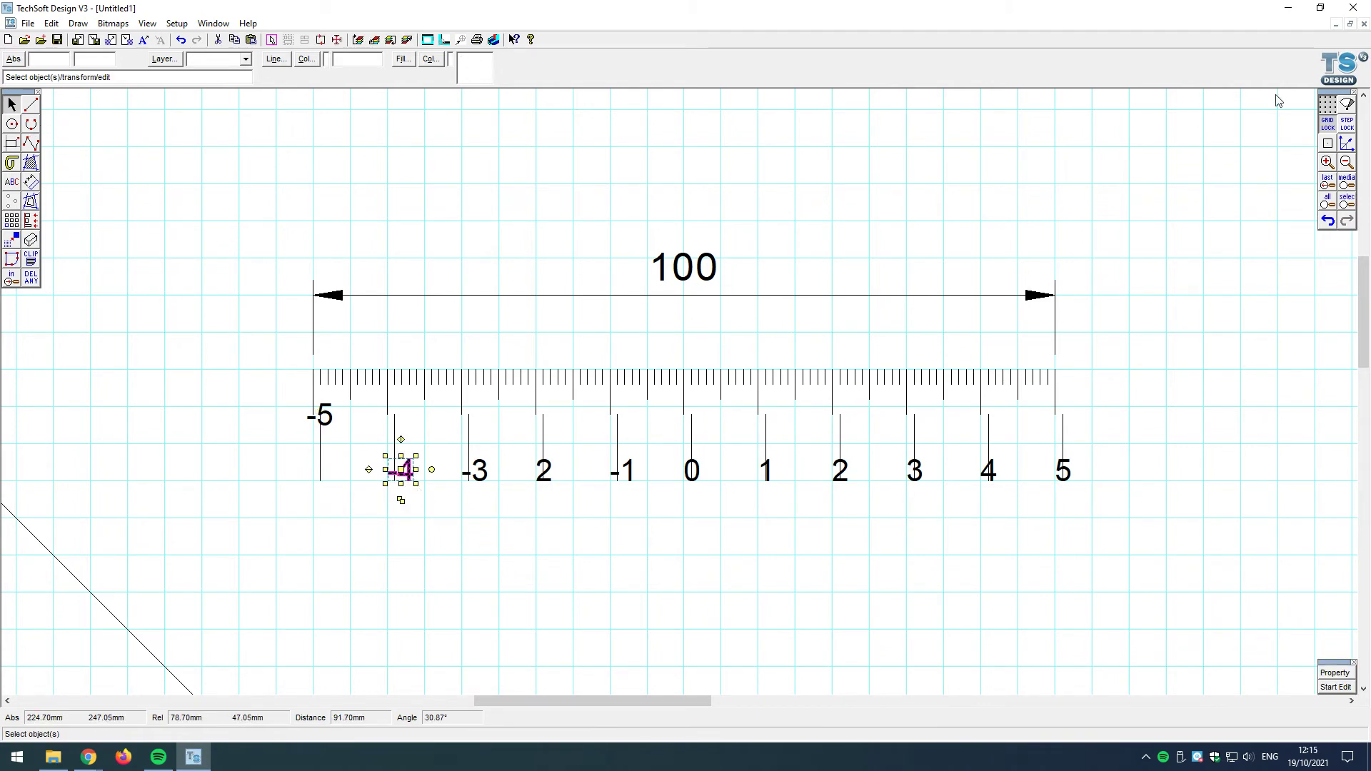
left_click(1327, 143)
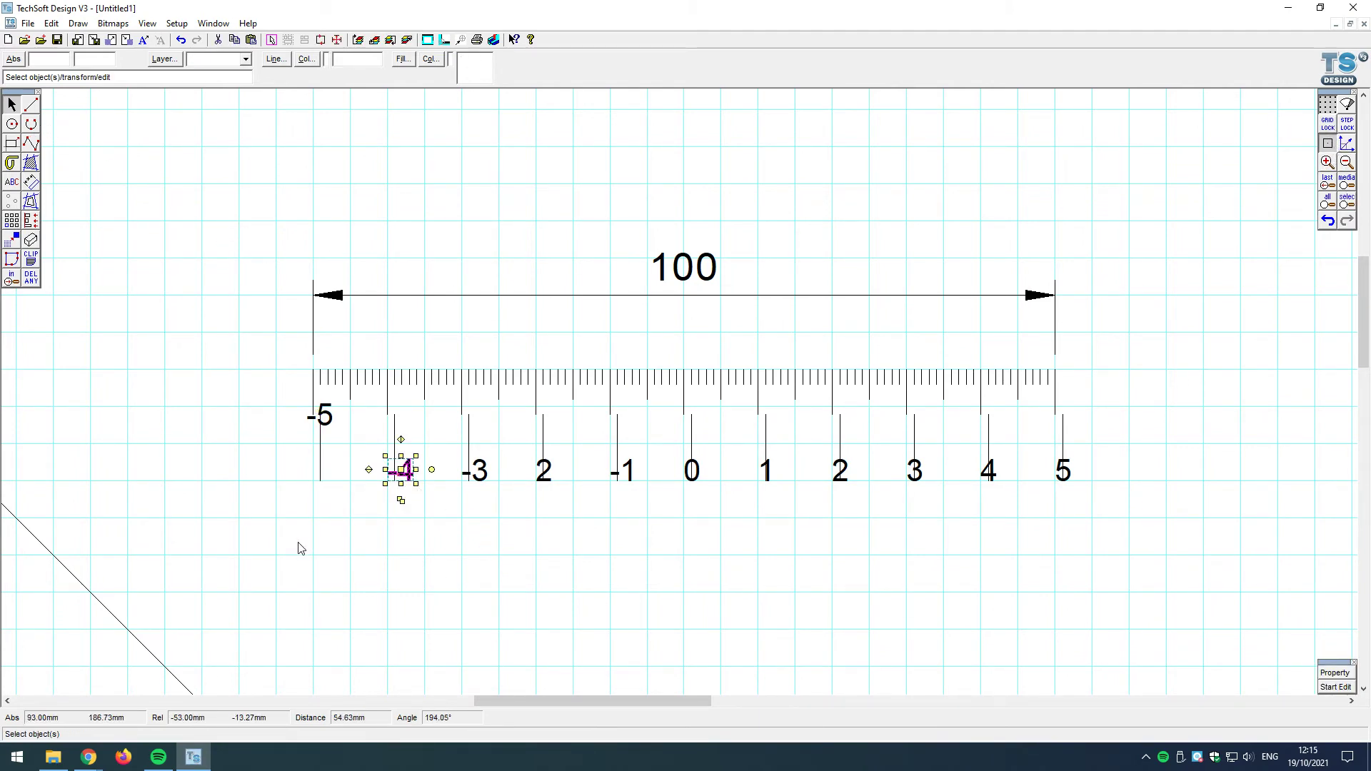
scroll(367, 484, "up", 1)
left_click_drag(432, 455, 429, 336)
left_click(593, 459)
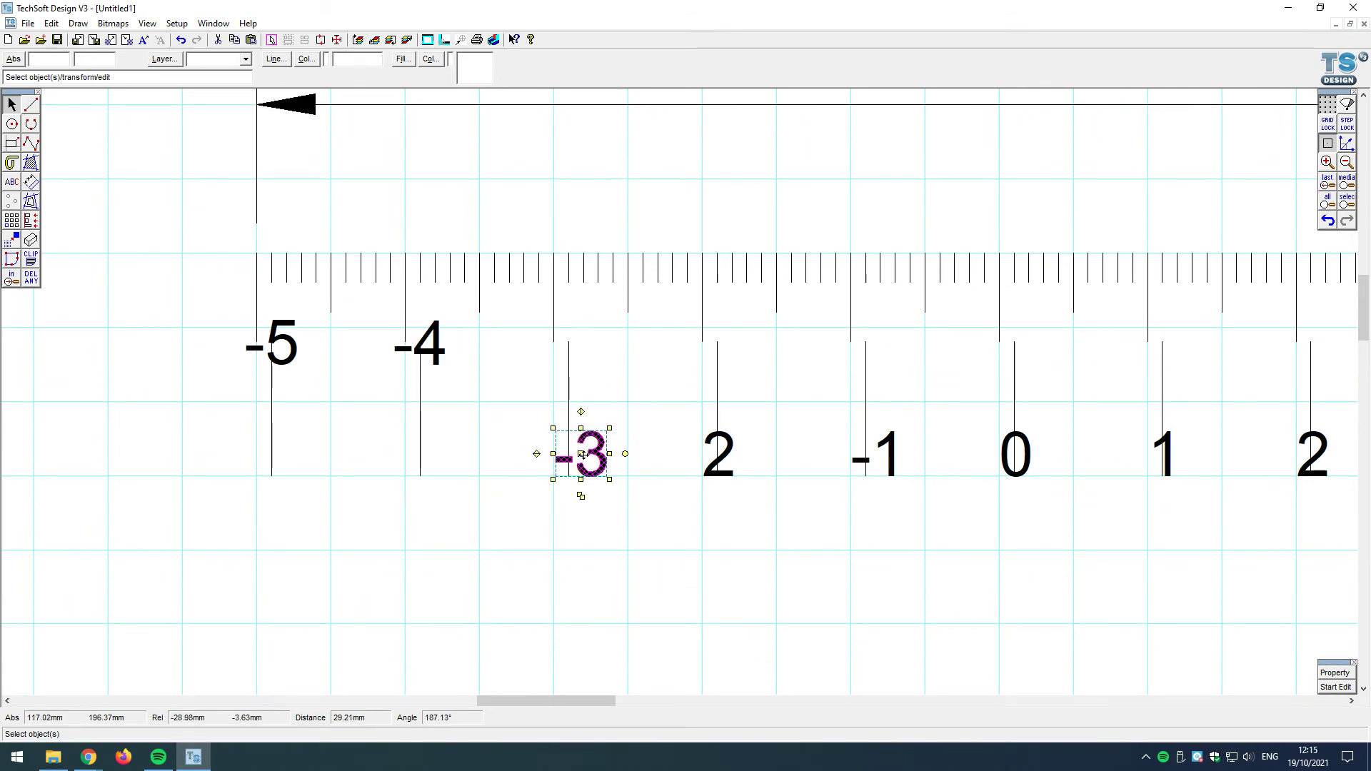
left_click_drag(582, 455, 569, 344)
left_click(735, 453)
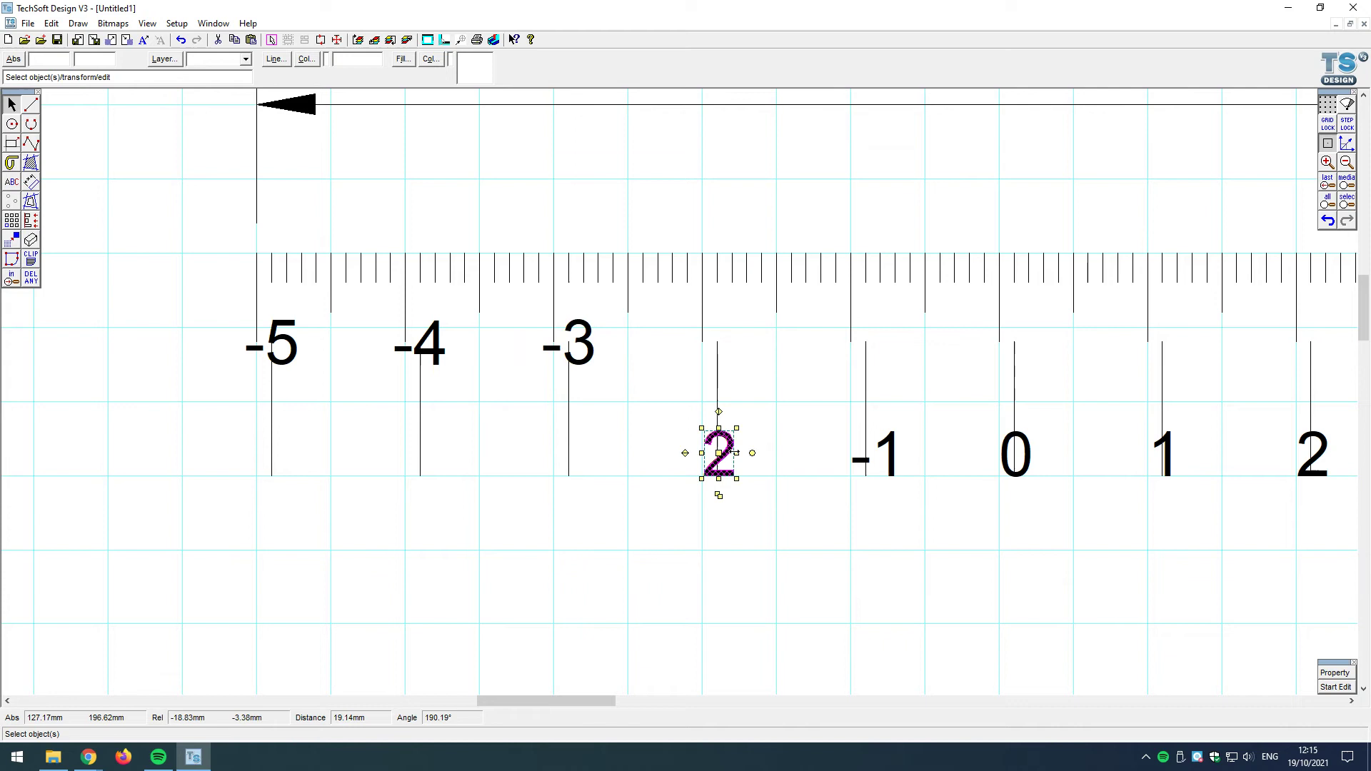
left_click_drag(718, 453, 717, 342)
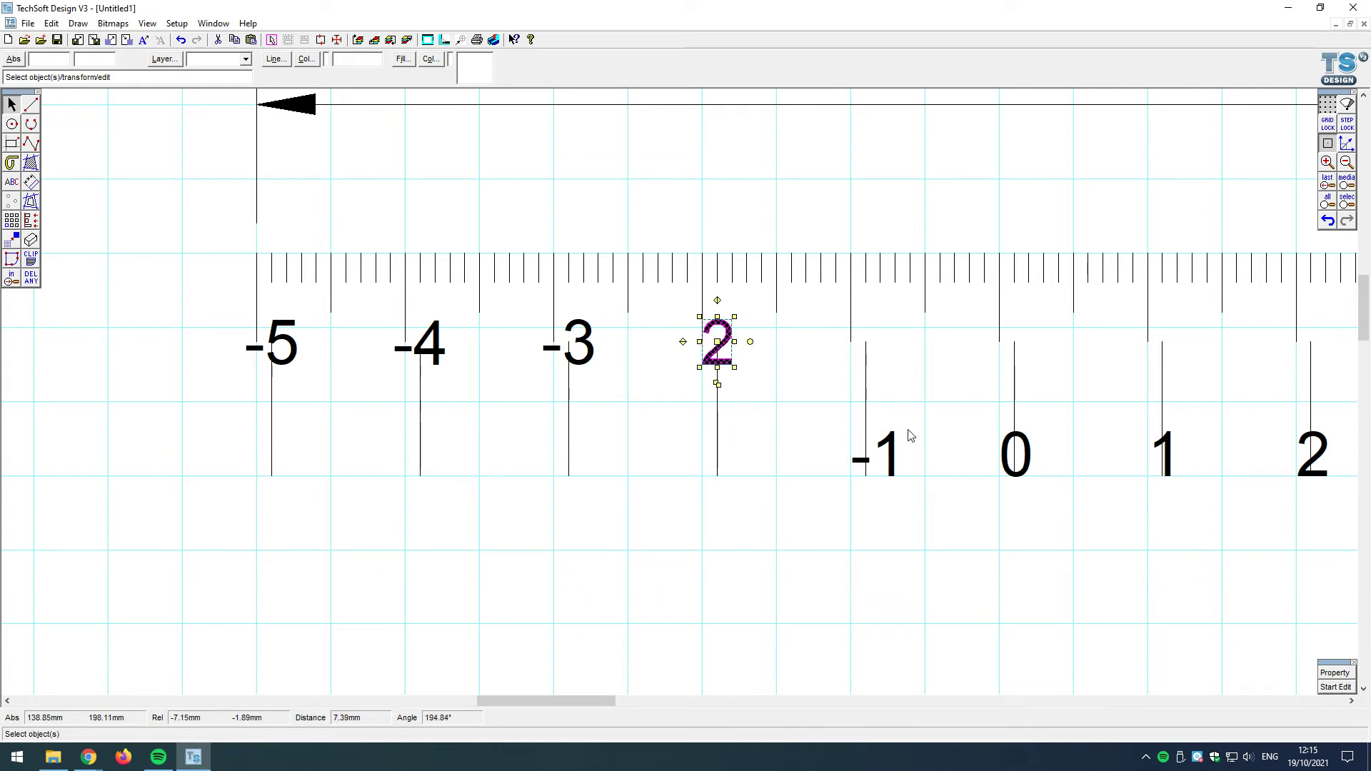
left_click(892, 450)
left_click_drag(873, 453, 866, 341)
left_click(1028, 446)
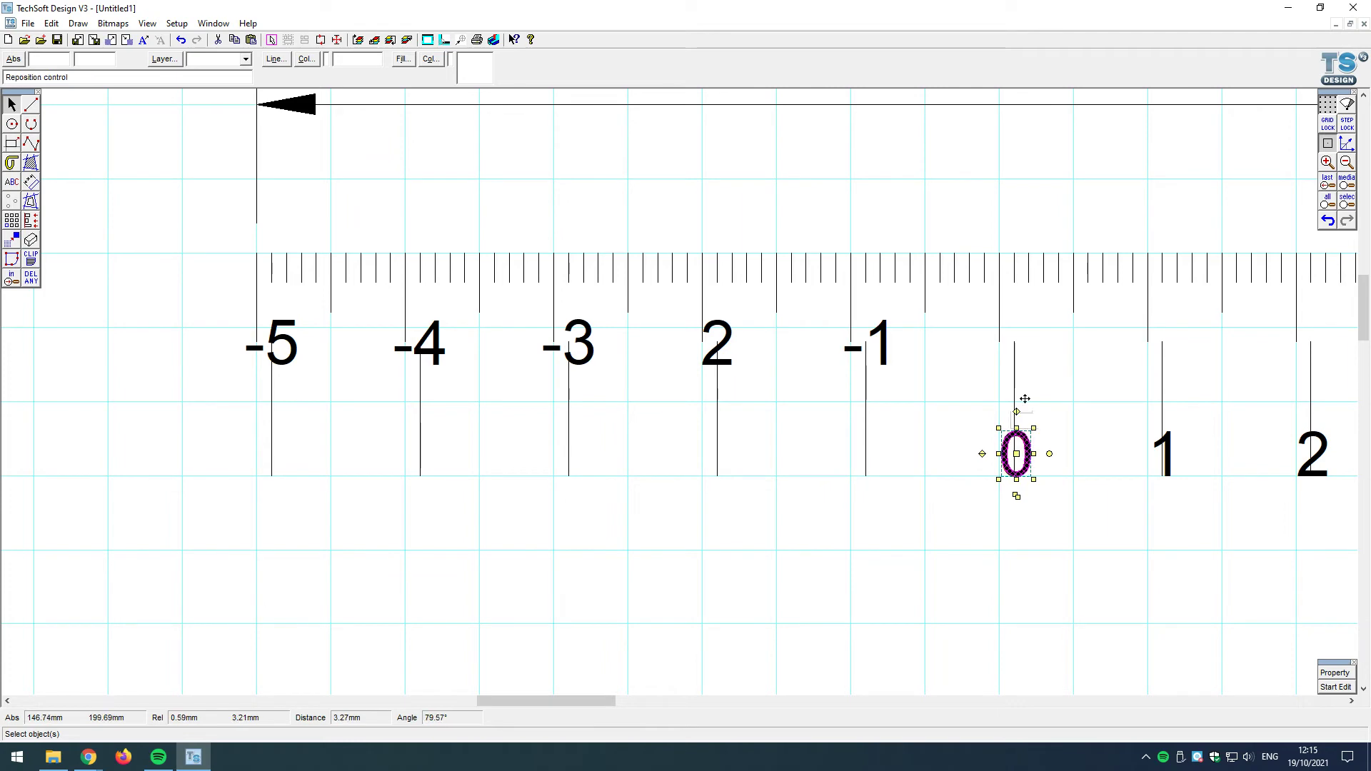
left_click_drag(1017, 454, 1021, 345)
scroll(817, 384, "down", 4)
scroll(826, 385, "up", 3)
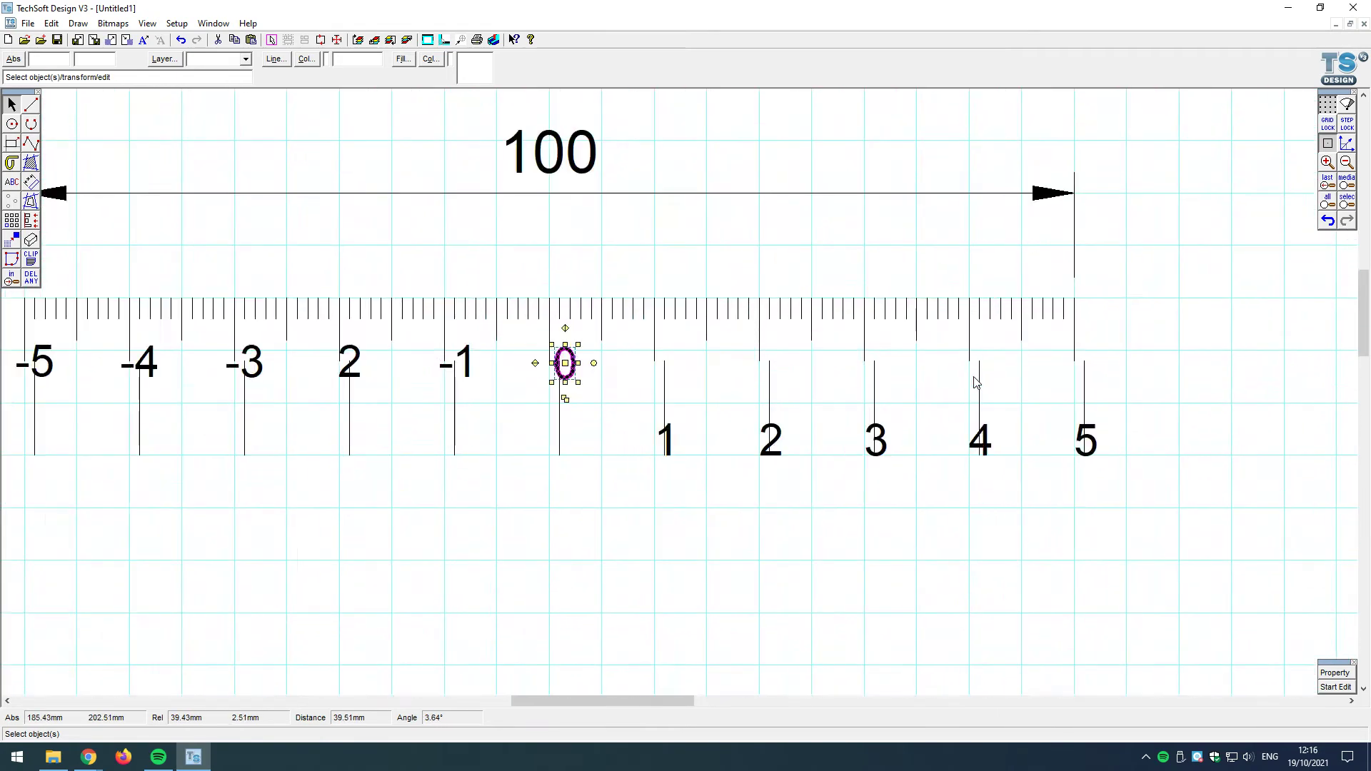
scroll(975, 379, "up", 1)
scroll(397, 358, "up", 2)
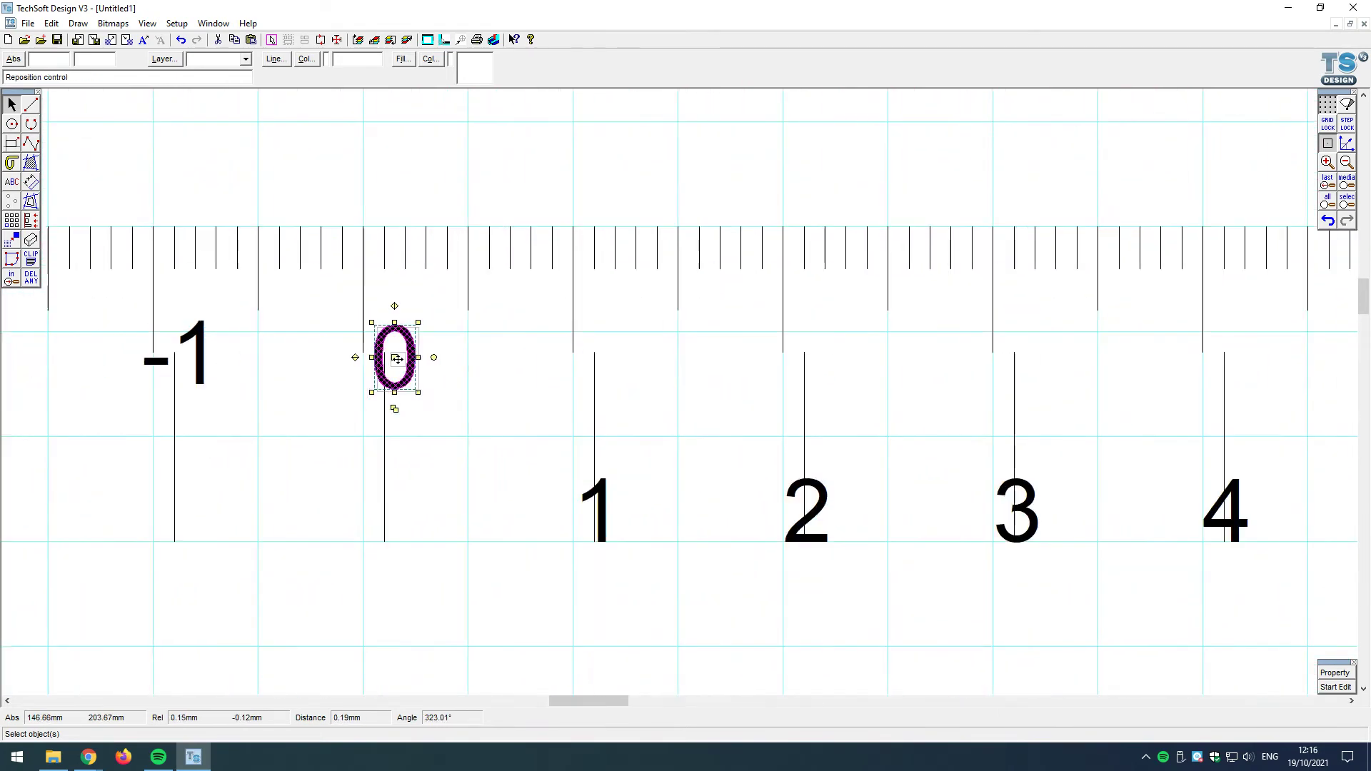
scroll(395, 357, "down", 2)
left_click_drag(394, 357, 386, 355)
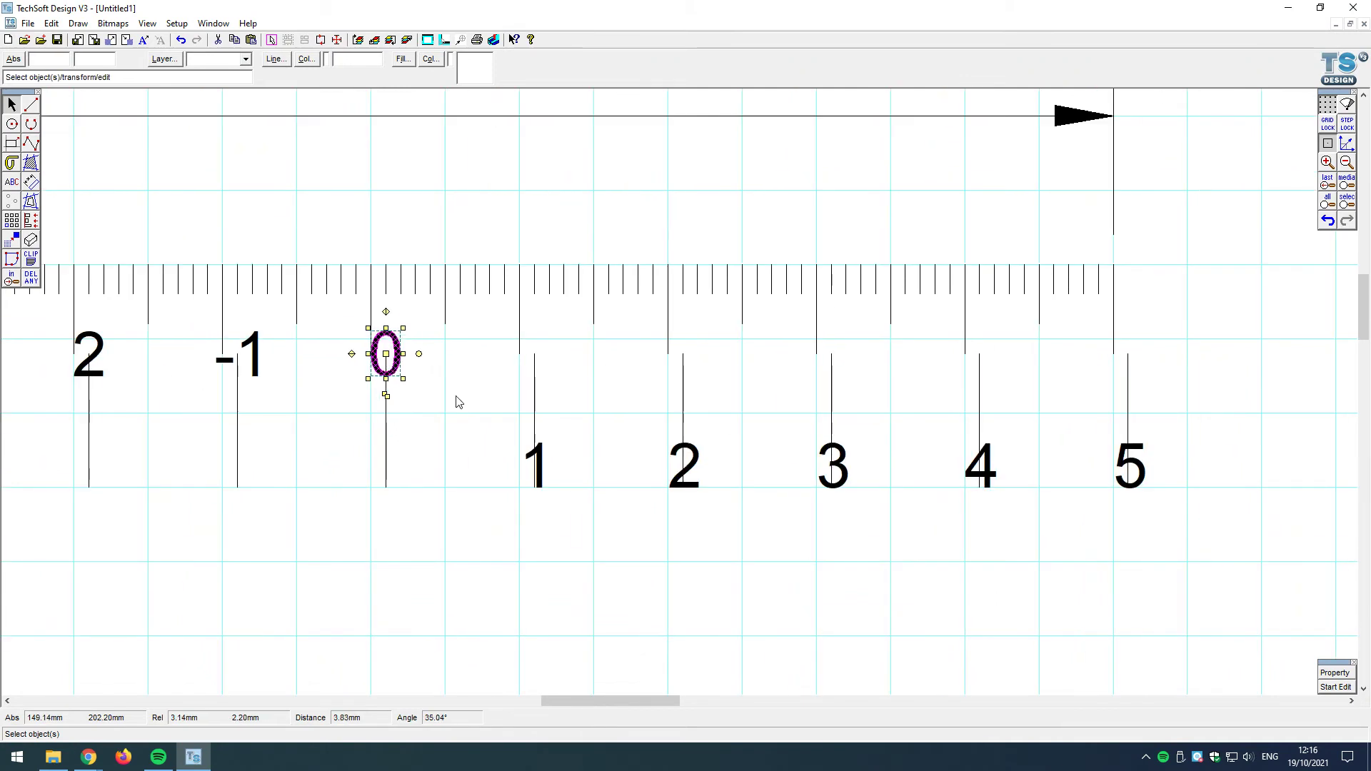
Step: Raise labels 1 through 5 into the same top number row
left_click(540, 462)
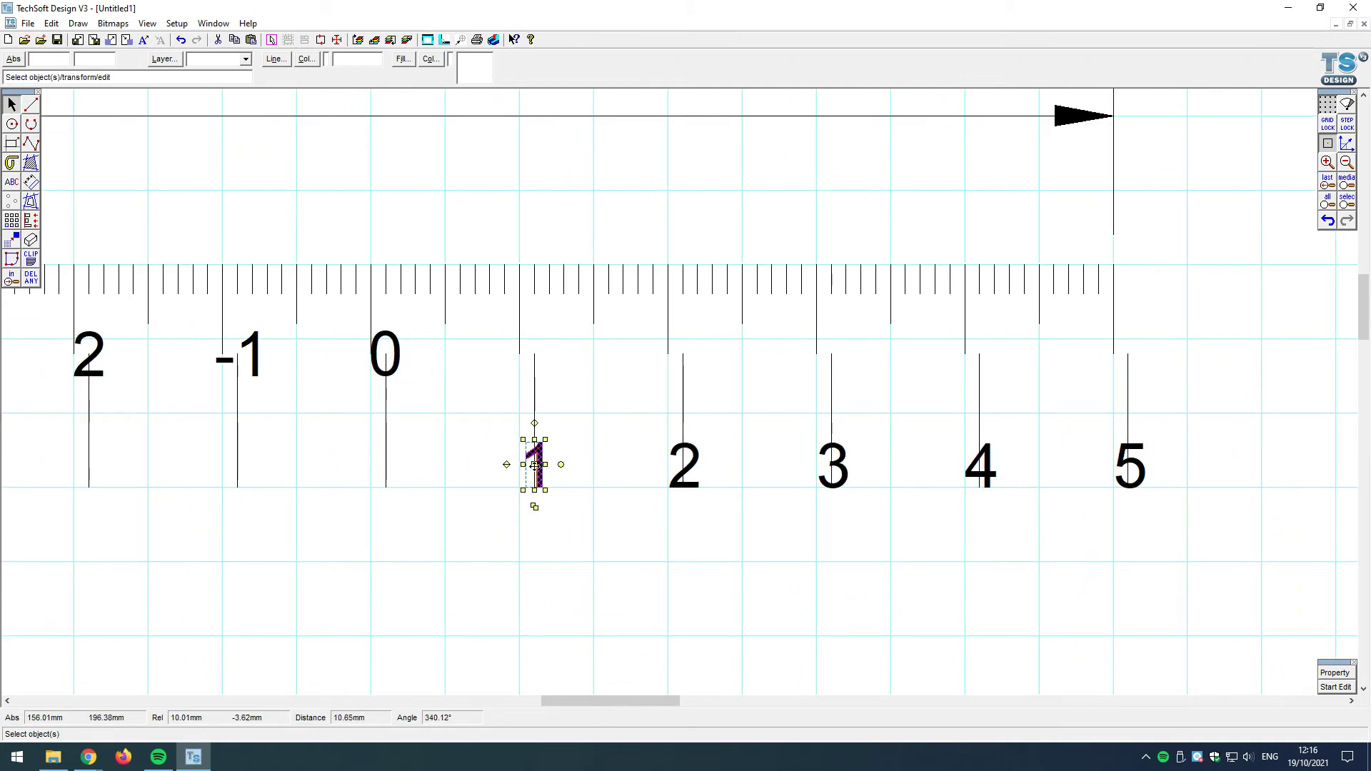
left_click_drag(535, 465, 535, 354)
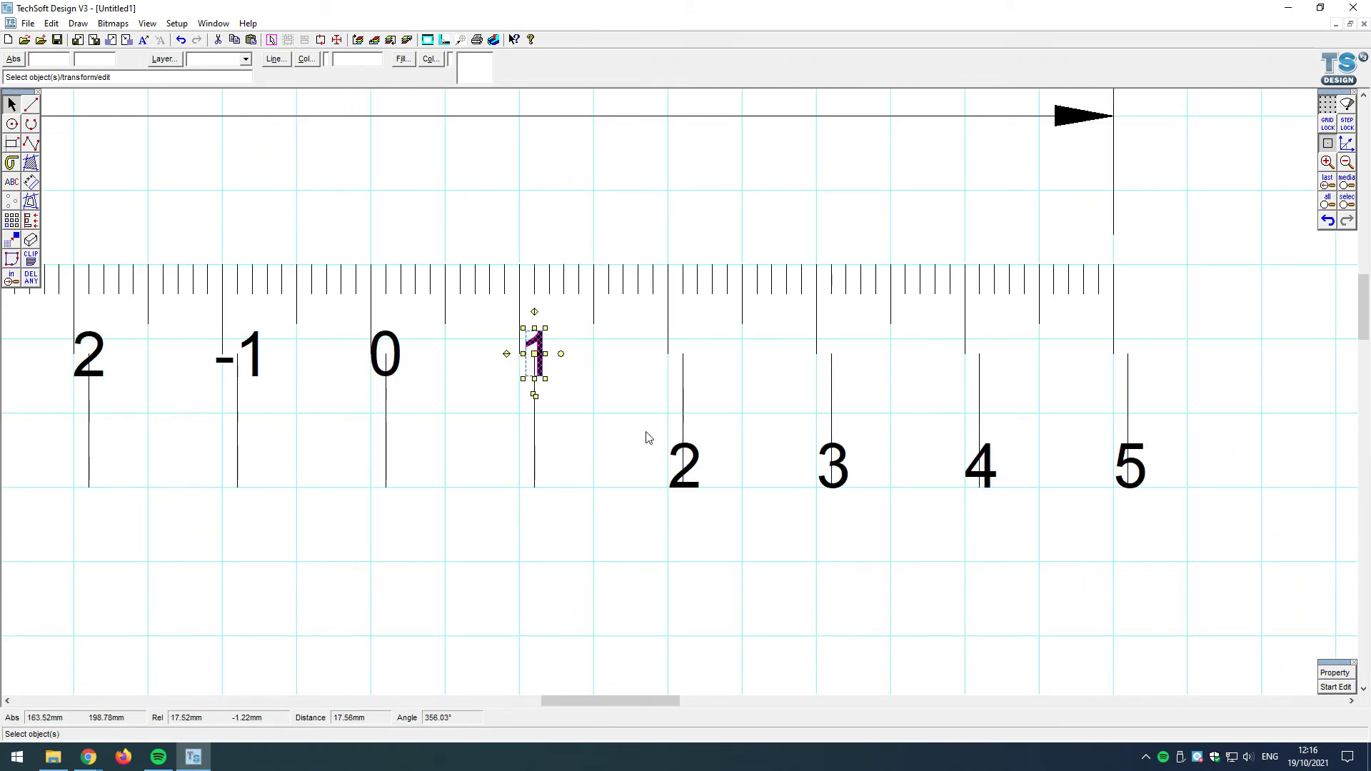
left_click(697, 463)
left_click_drag(687, 463, 685, 353)
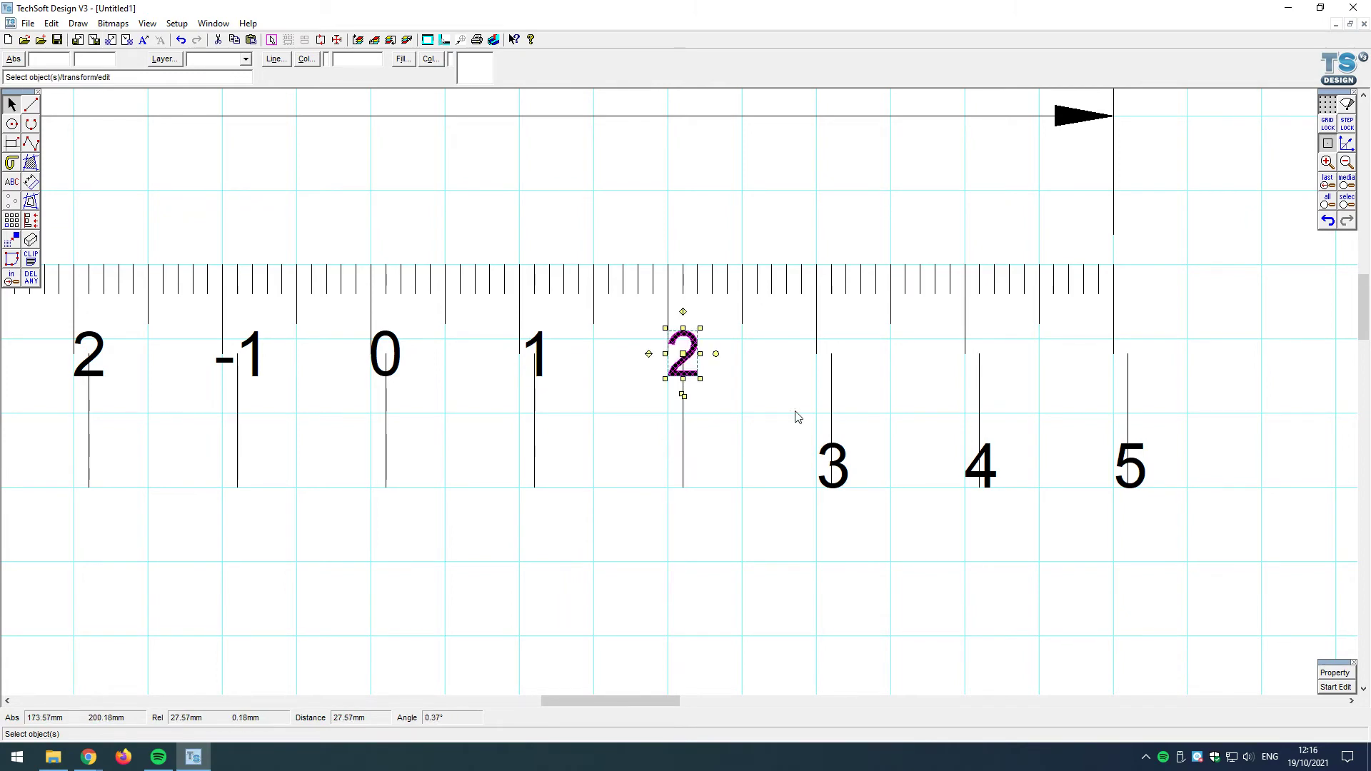
left_click(837, 461)
left_click_drag(833, 458, 829, 352)
left_click(992, 463)
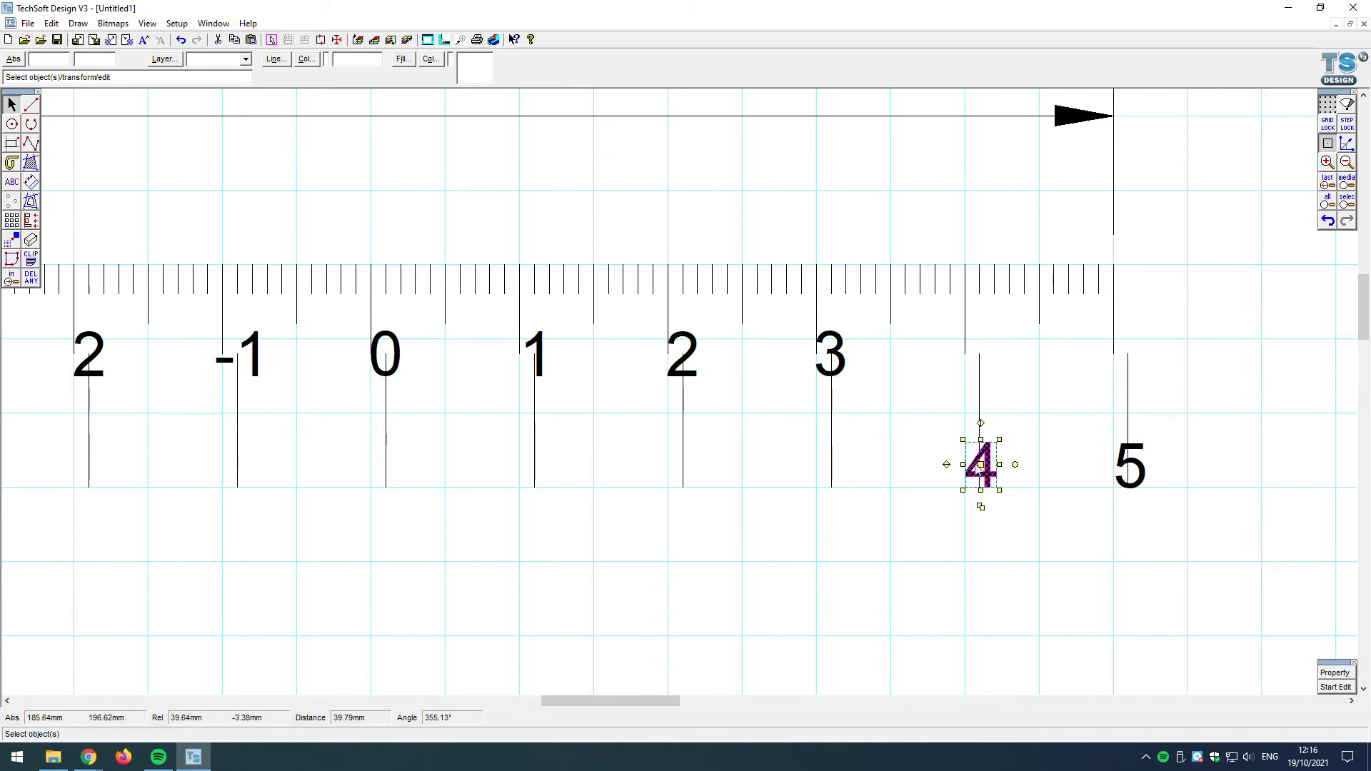
left_click_drag(981, 465, 979, 354)
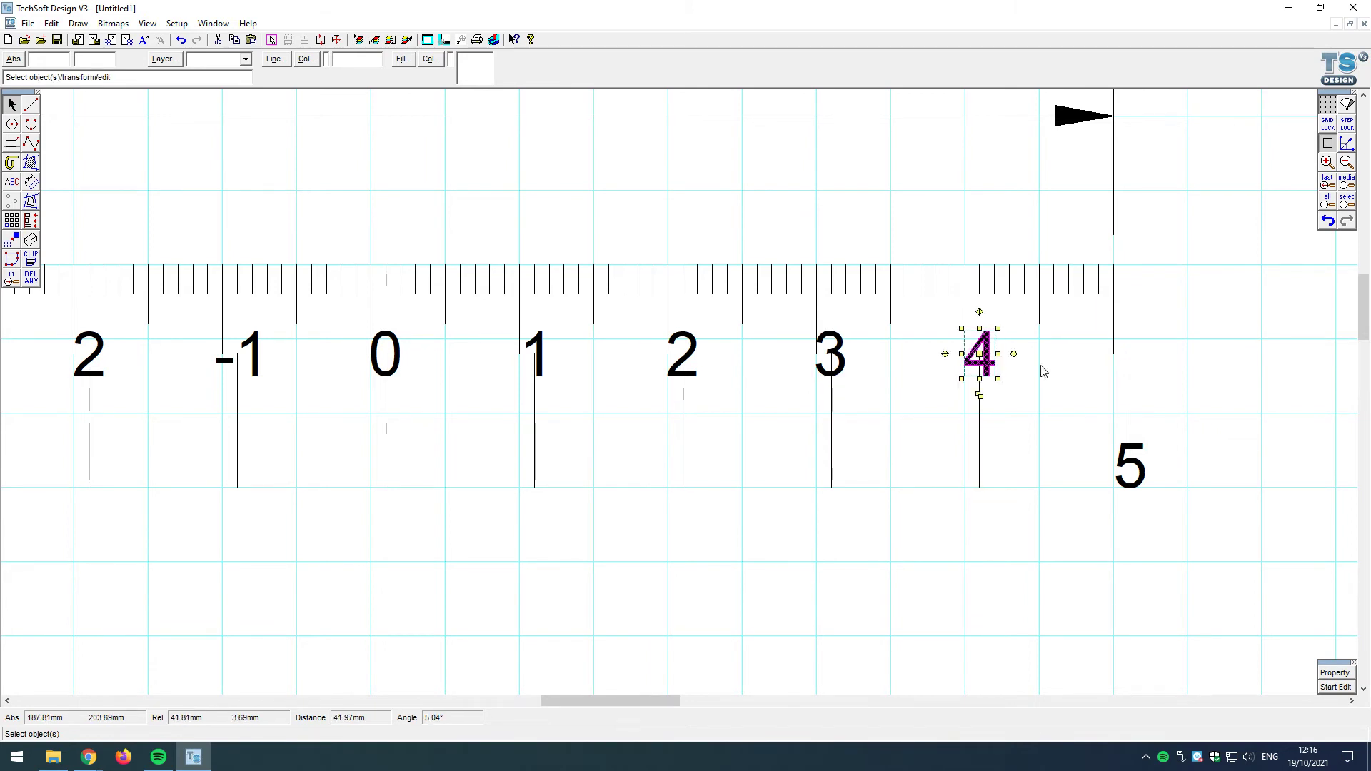
left_click(1137, 466)
left_click_drag(1131, 464, 1130, 358)
scroll(1130, 358, "down", 2)
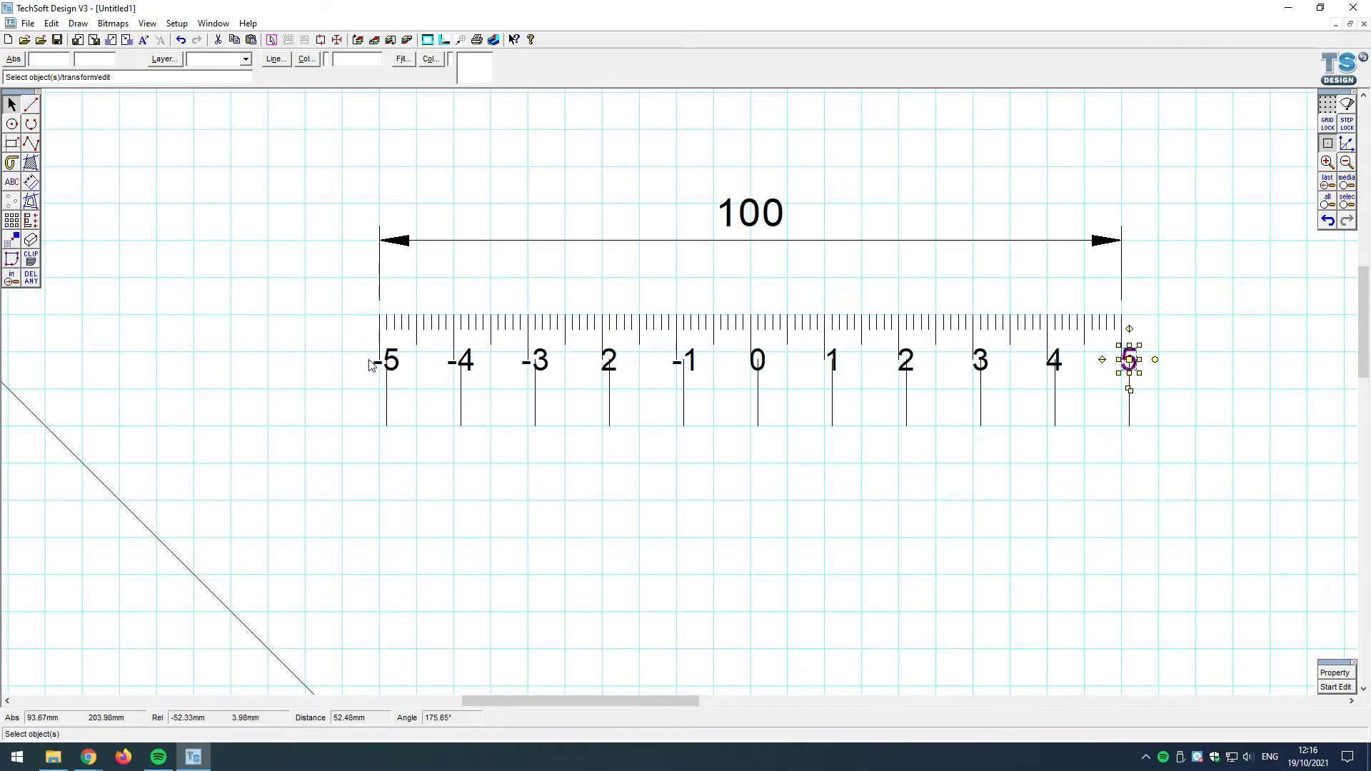
Step: Delete the long lines under the numbers, then undo to restore them
left_click_drag(362, 361, 1191, 443)
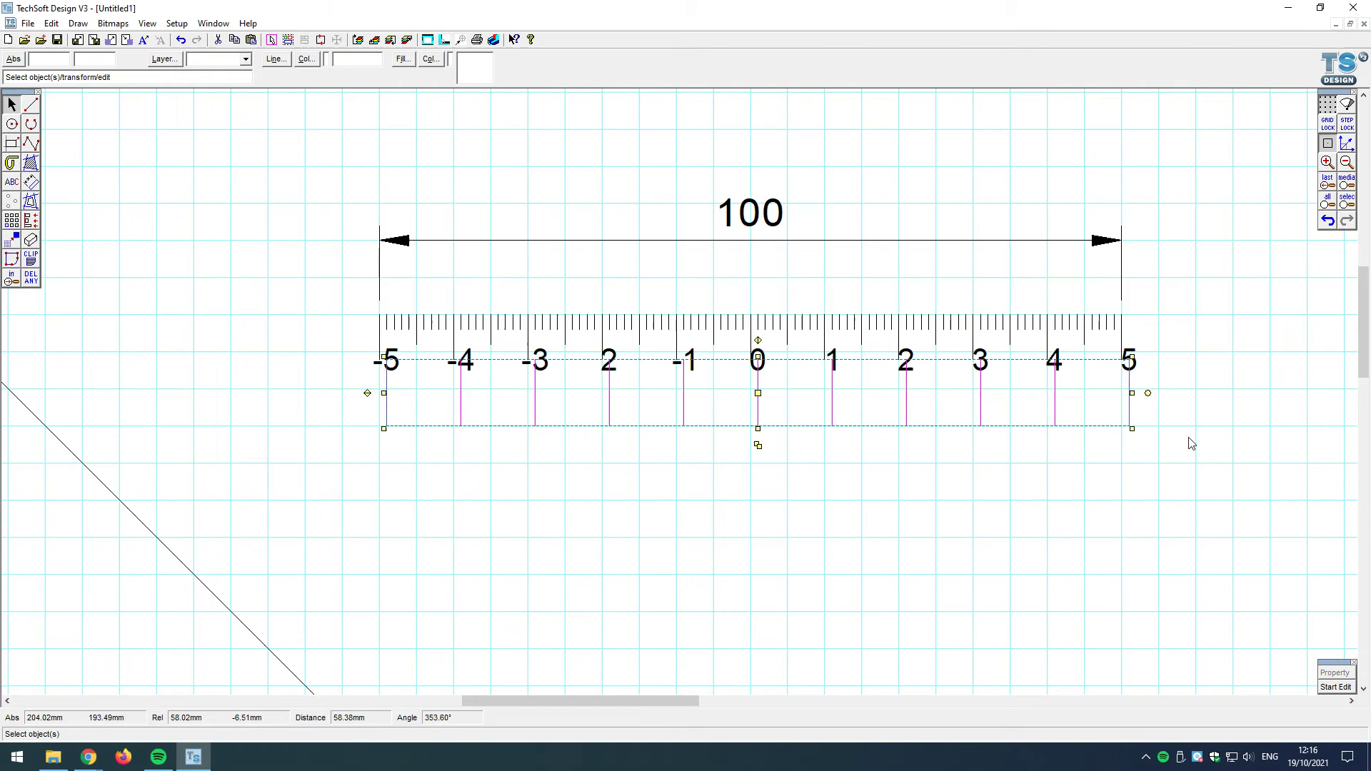
key("Delete")
left_click(1327, 221)
left_click(1147, 573)
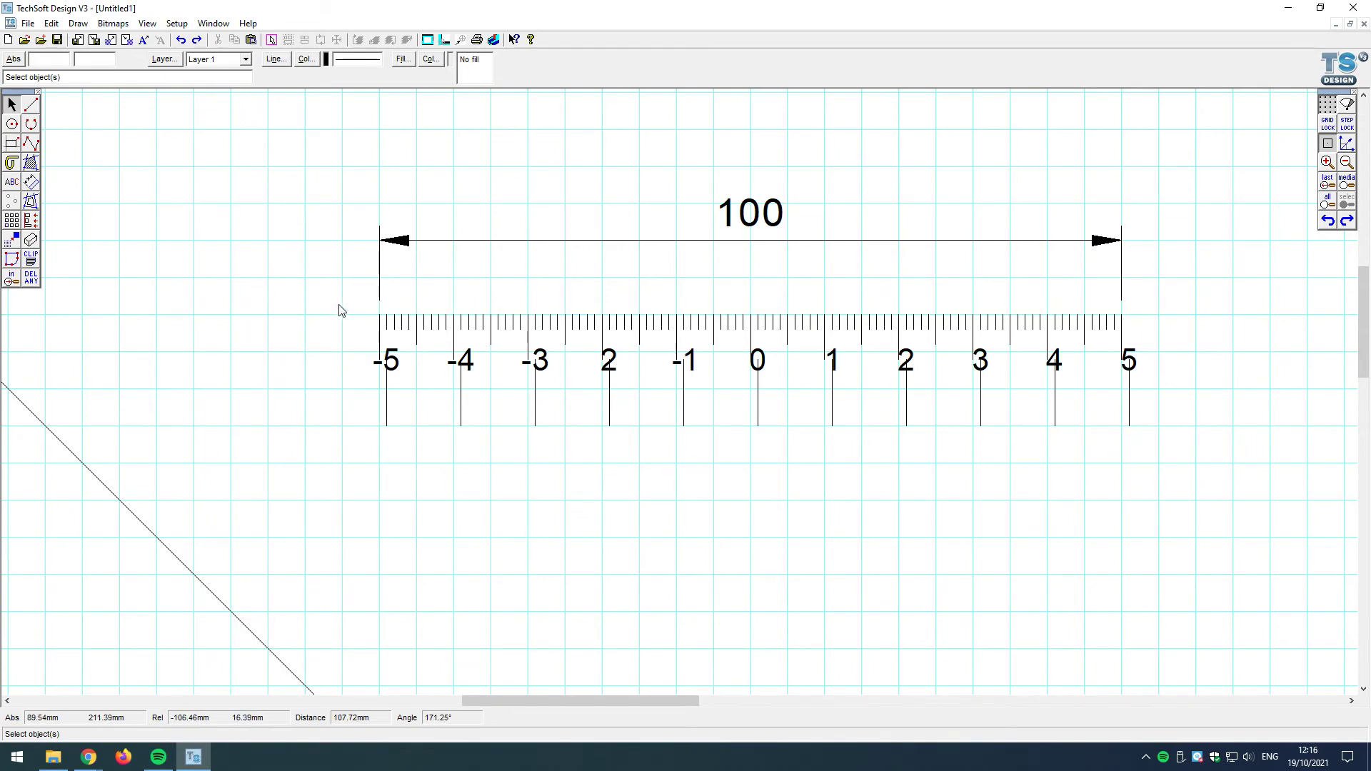
Step: Colour all the scale's tick marks red in the Line Colour dialog
left_click_drag(340, 306, 1228, 367)
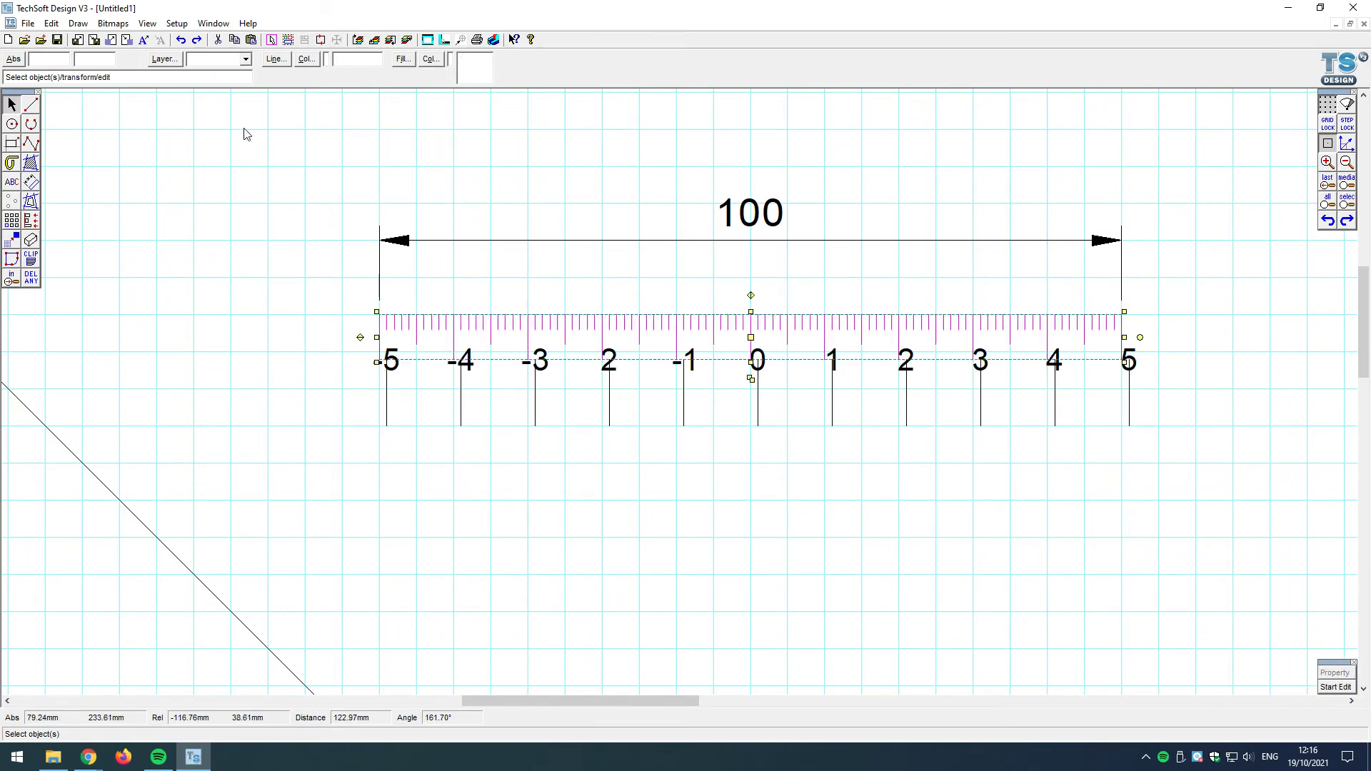
left_click(307, 60)
left_click(638, 415)
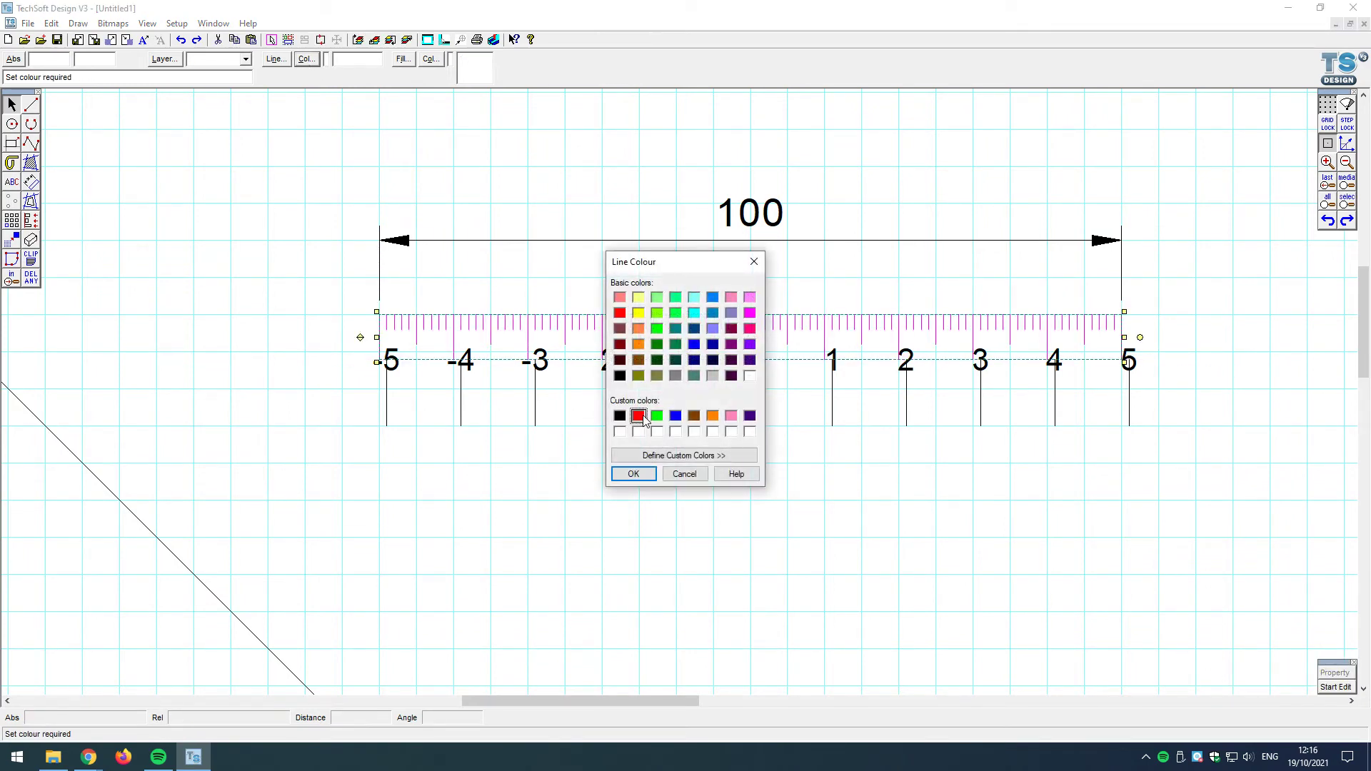
left_click(644, 474)
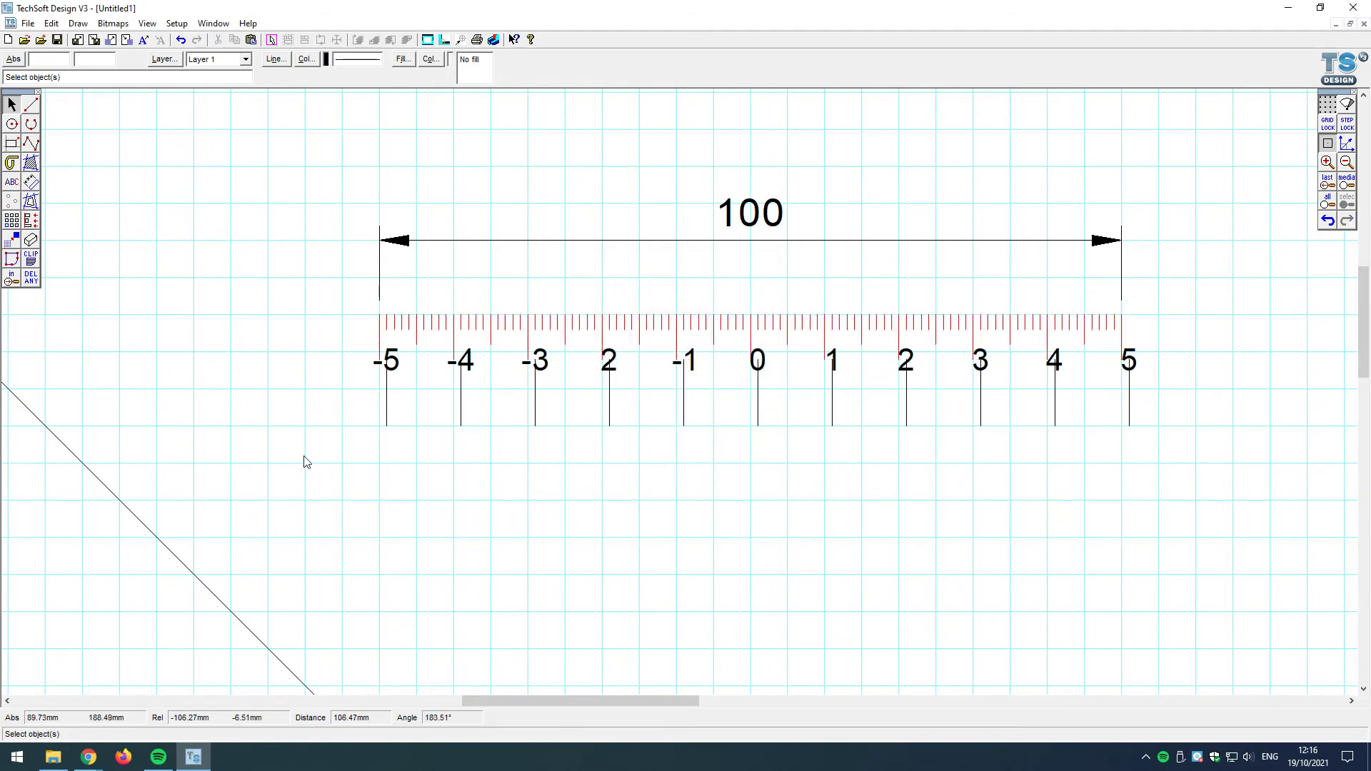
Step: Duplicate the triangle with Ctrl+D, then delete the misplaced copy
scroll(266, 263, "down", 1)
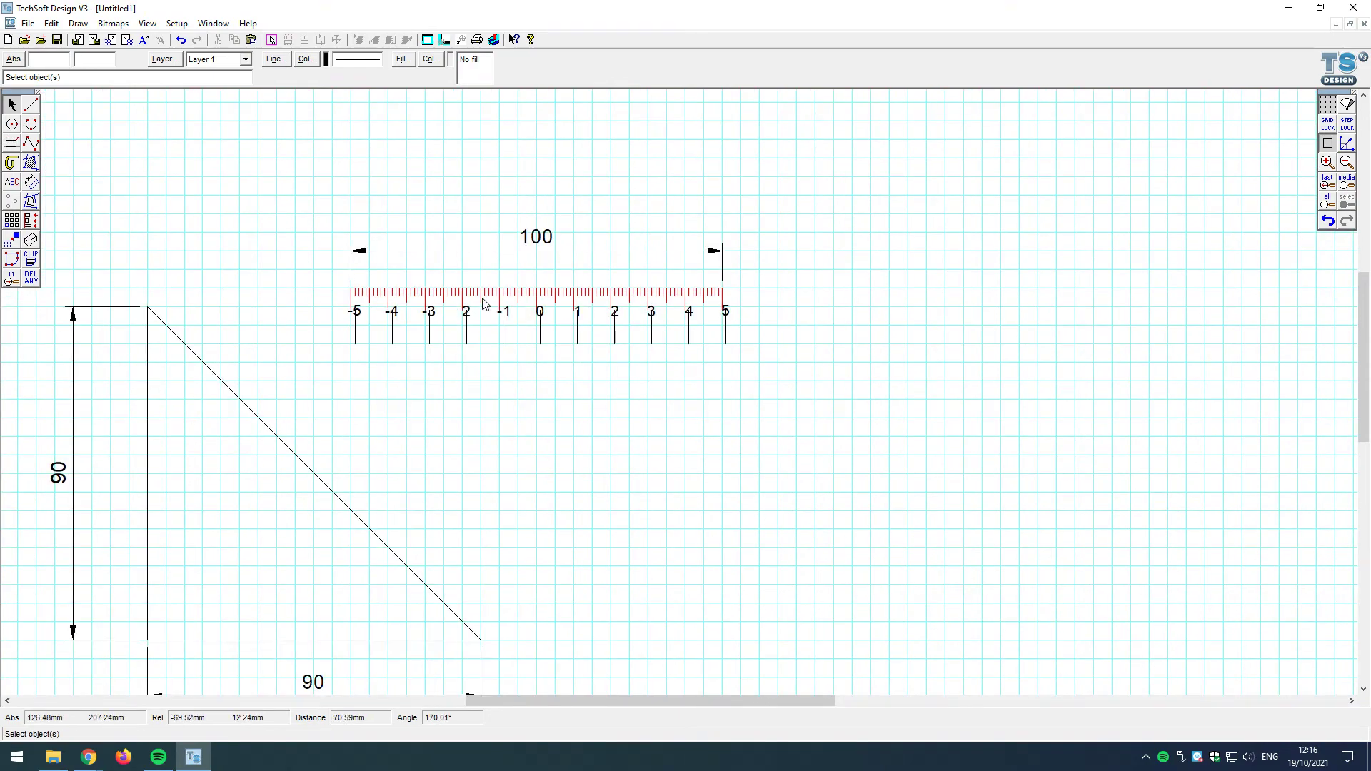
scroll(896, 458, "down", 2)
scroll(576, 463, "up", 1)
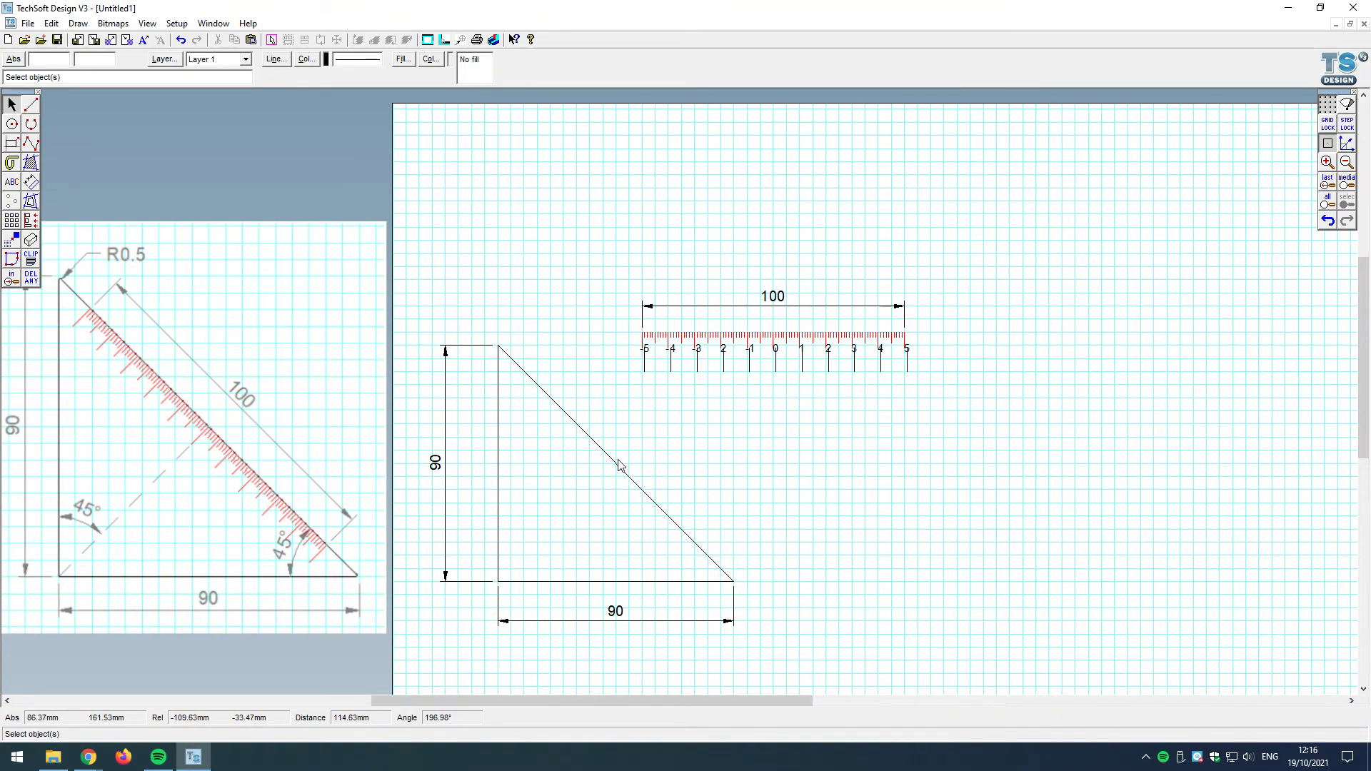
scroll(622, 475, "up", 2)
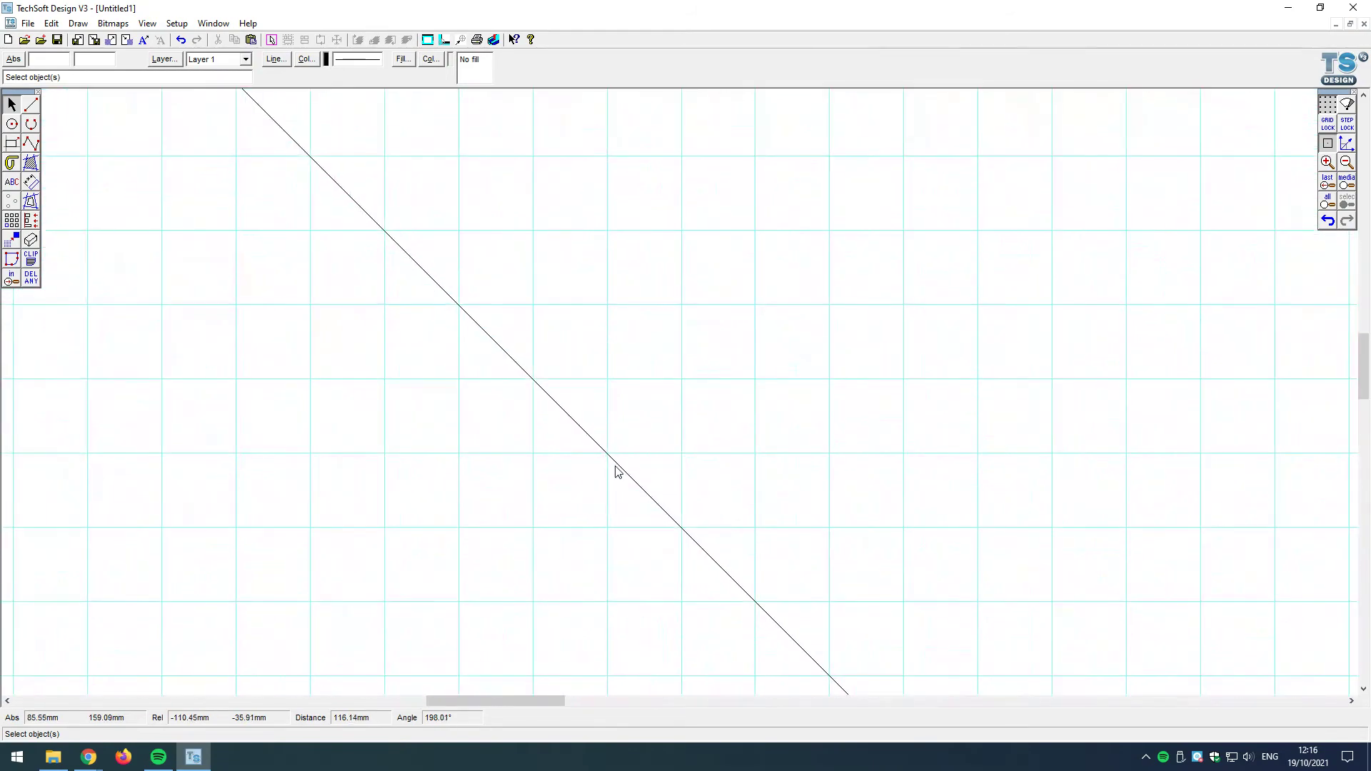
scroll(613, 457, "down", 1)
scroll(613, 457, "down", 1)
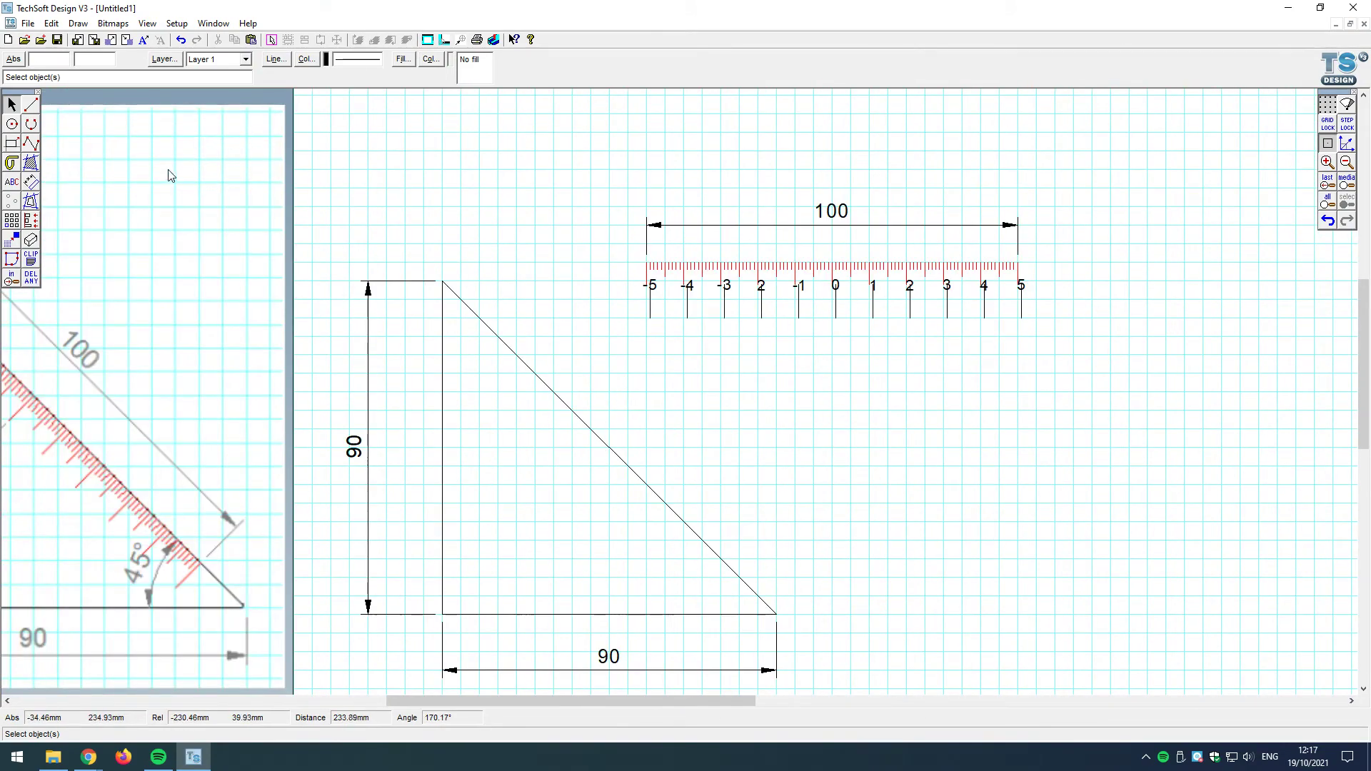
left_click_drag(398, 257, 655, 570)
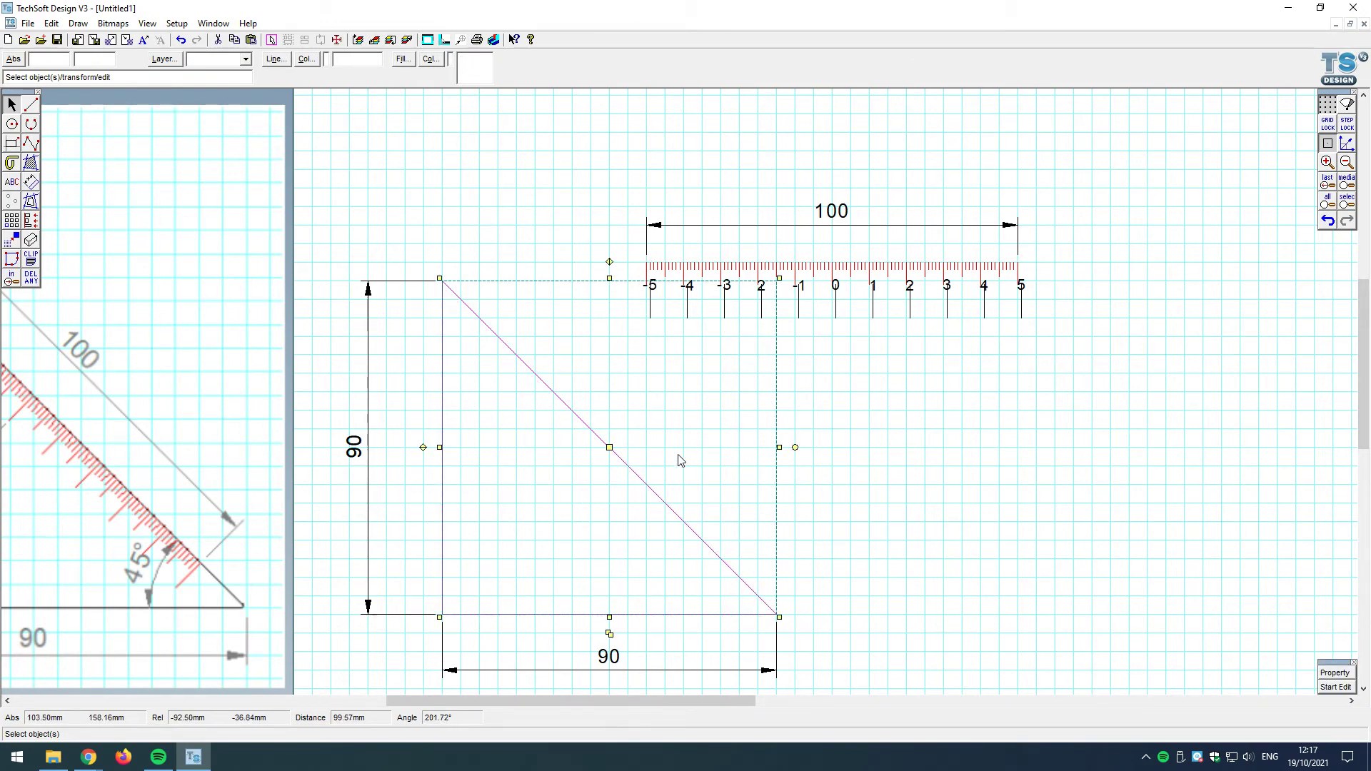
key("ctrl+d")
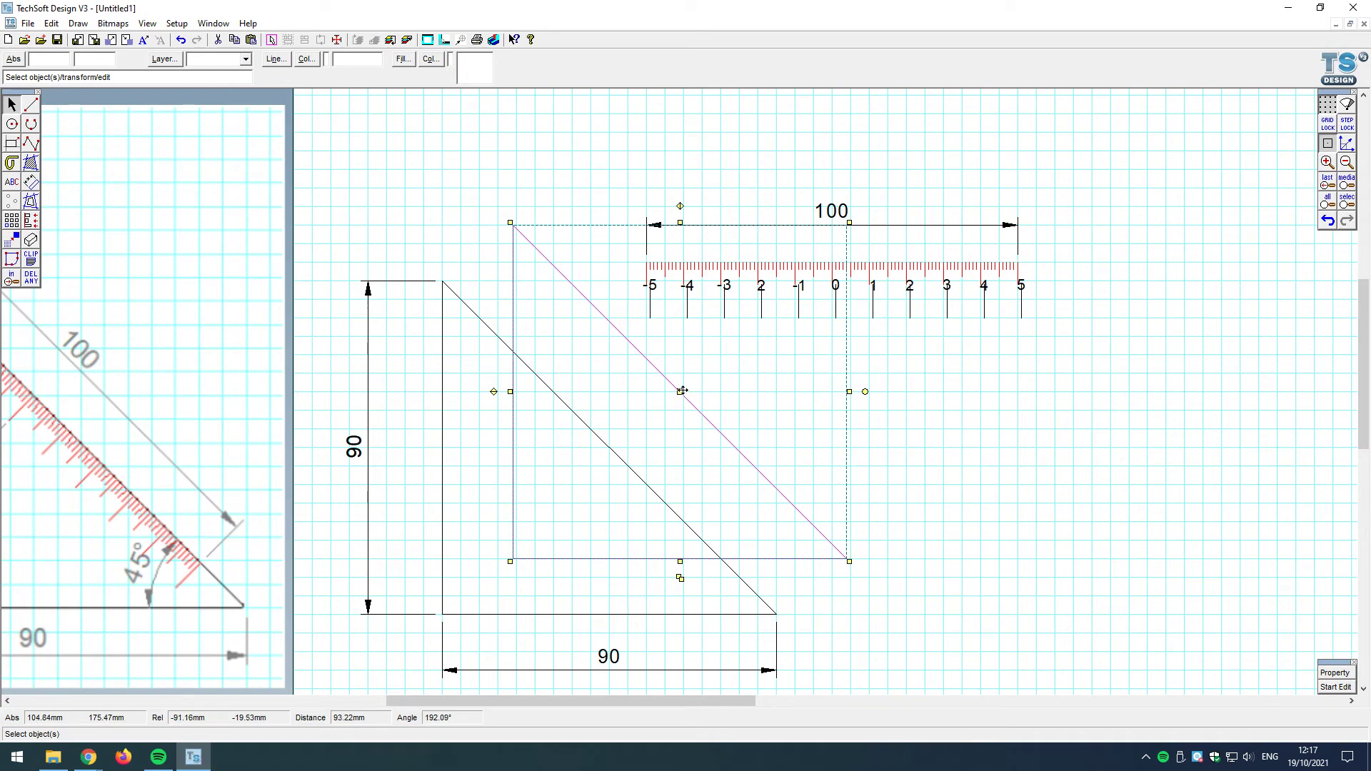
left_click_drag(682, 390, 943, 496)
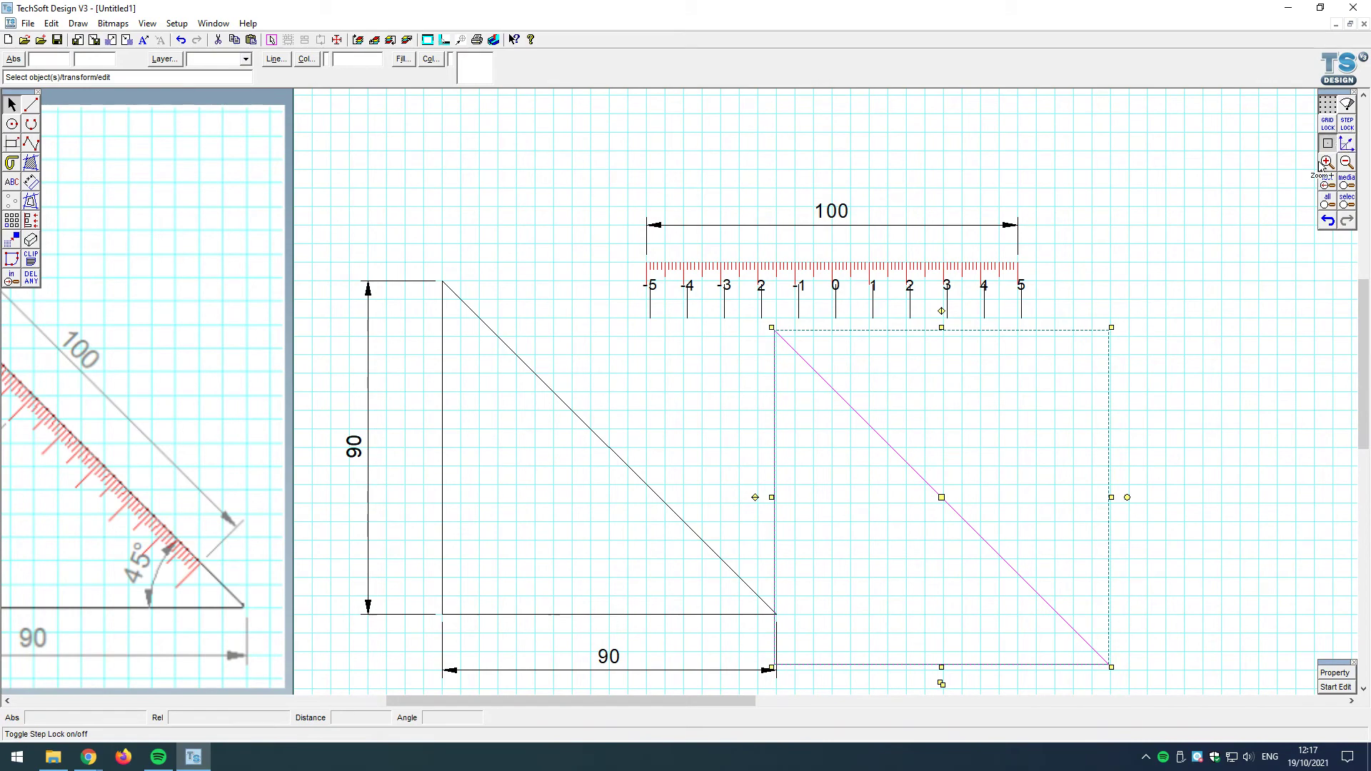
scroll(787, 346, "up", 1)
scroll(764, 321, "up", 1)
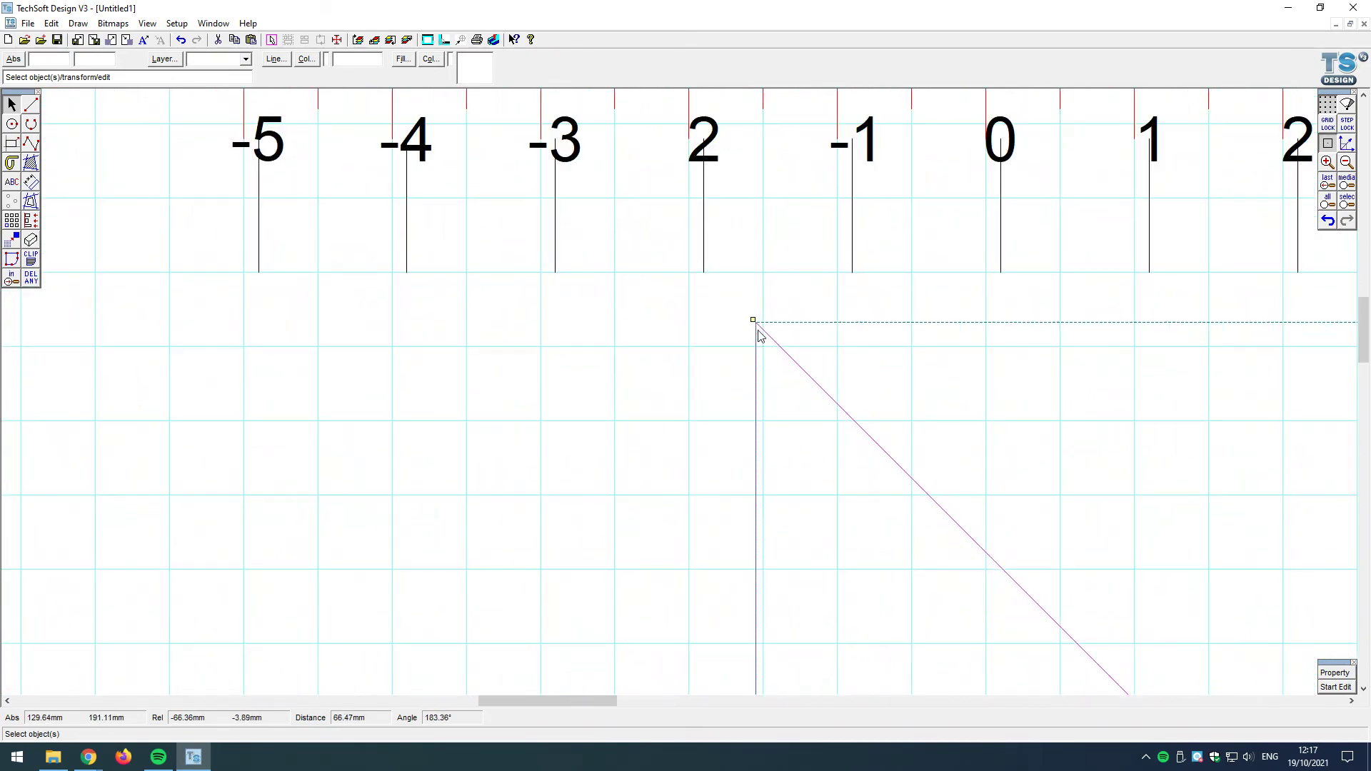
scroll(758, 346, "down", 2)
scroll(783, 679, "up", 1)
scroll(903, 462, "down", 1)
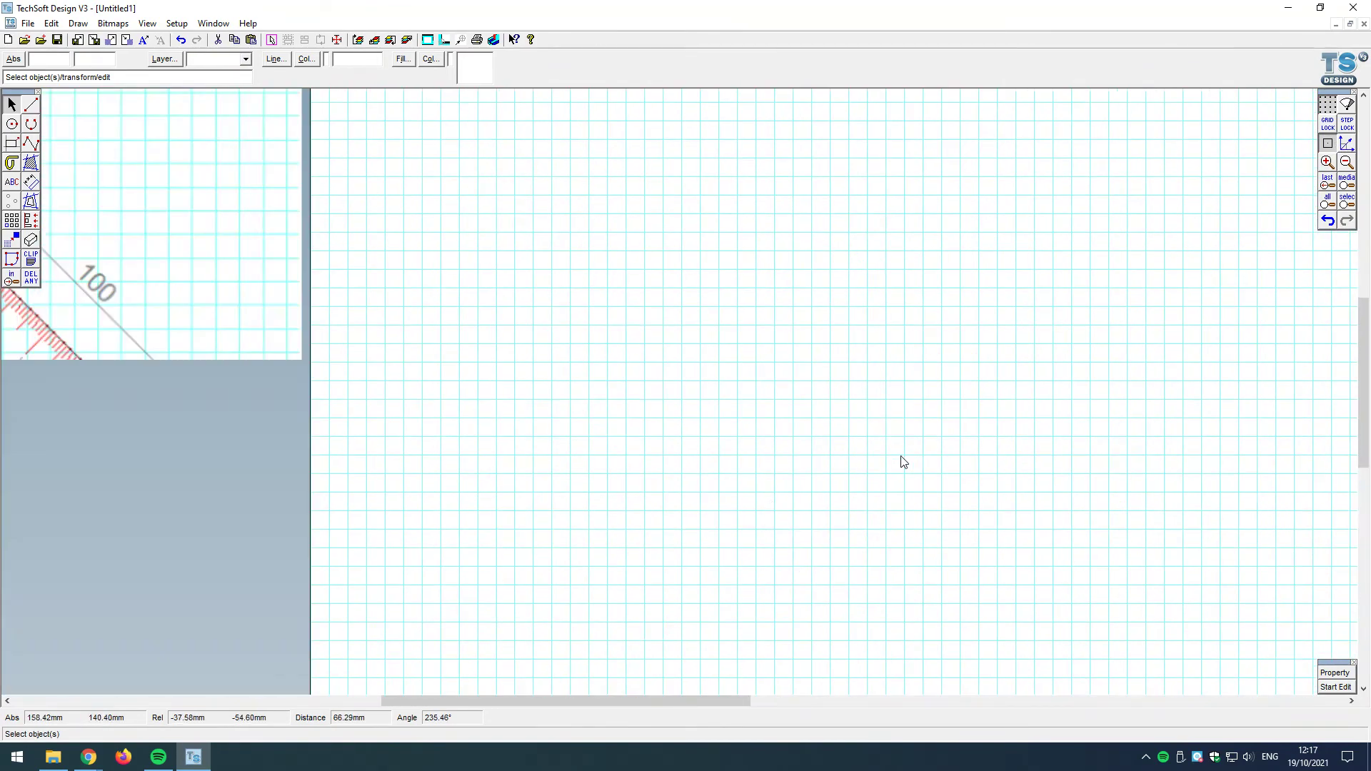
key("Delete")
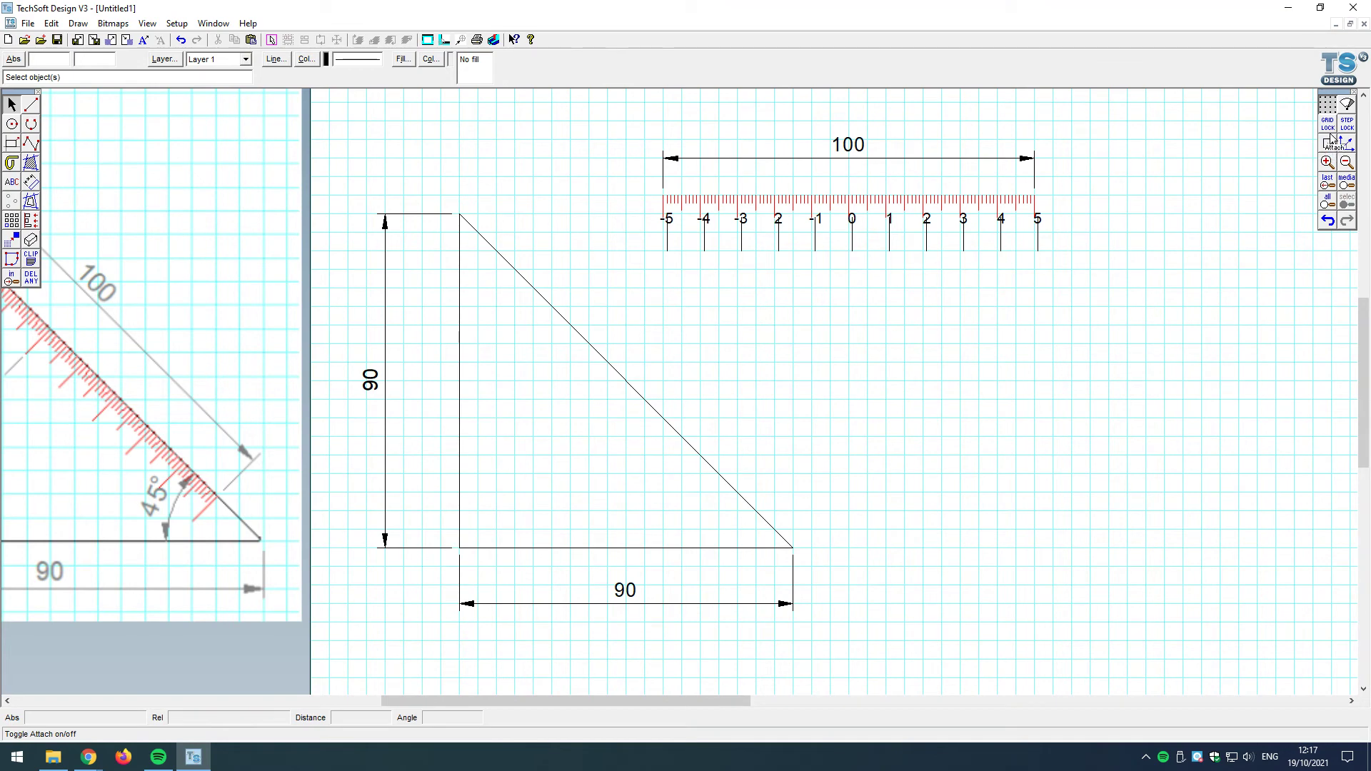
Step: Drop a copy of the triangle to the right of the original
left_click(586, 348)
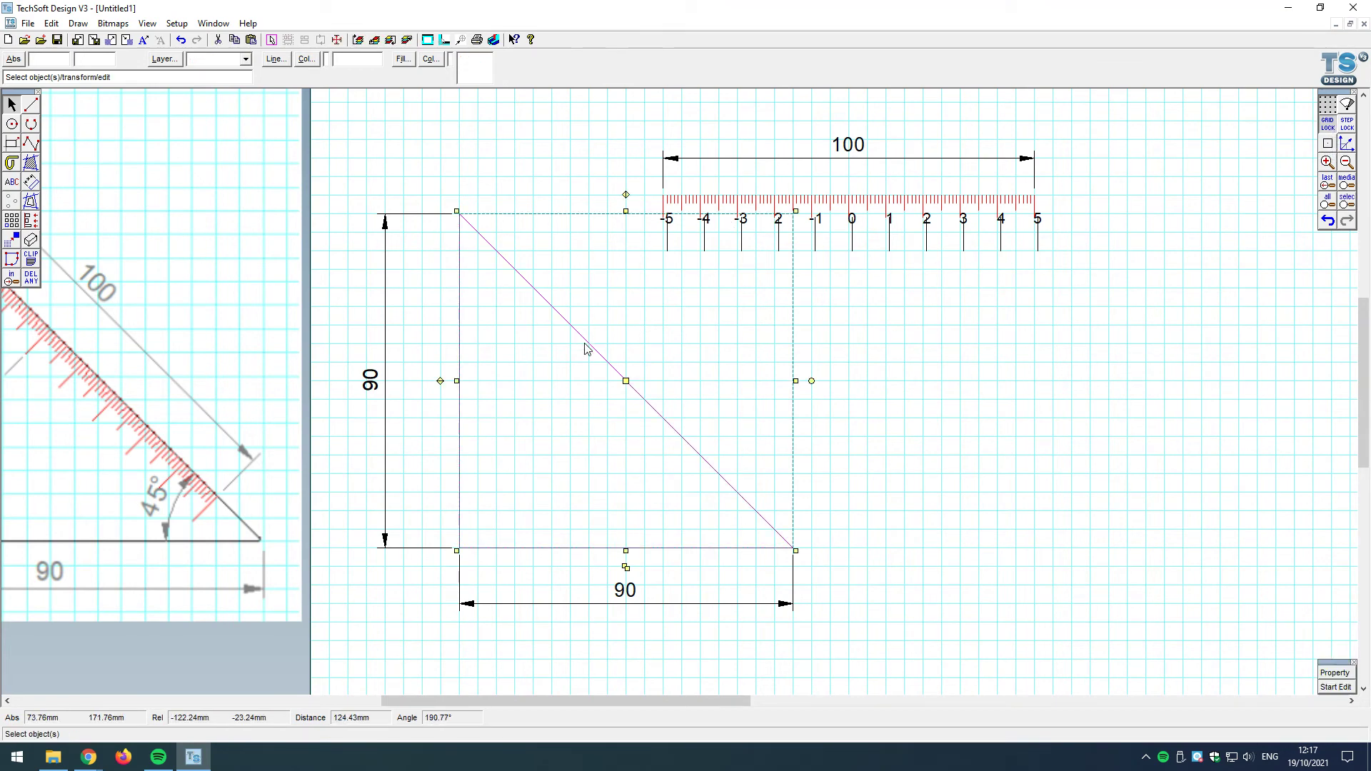
left_click_drag(626, 412, 758, 442)
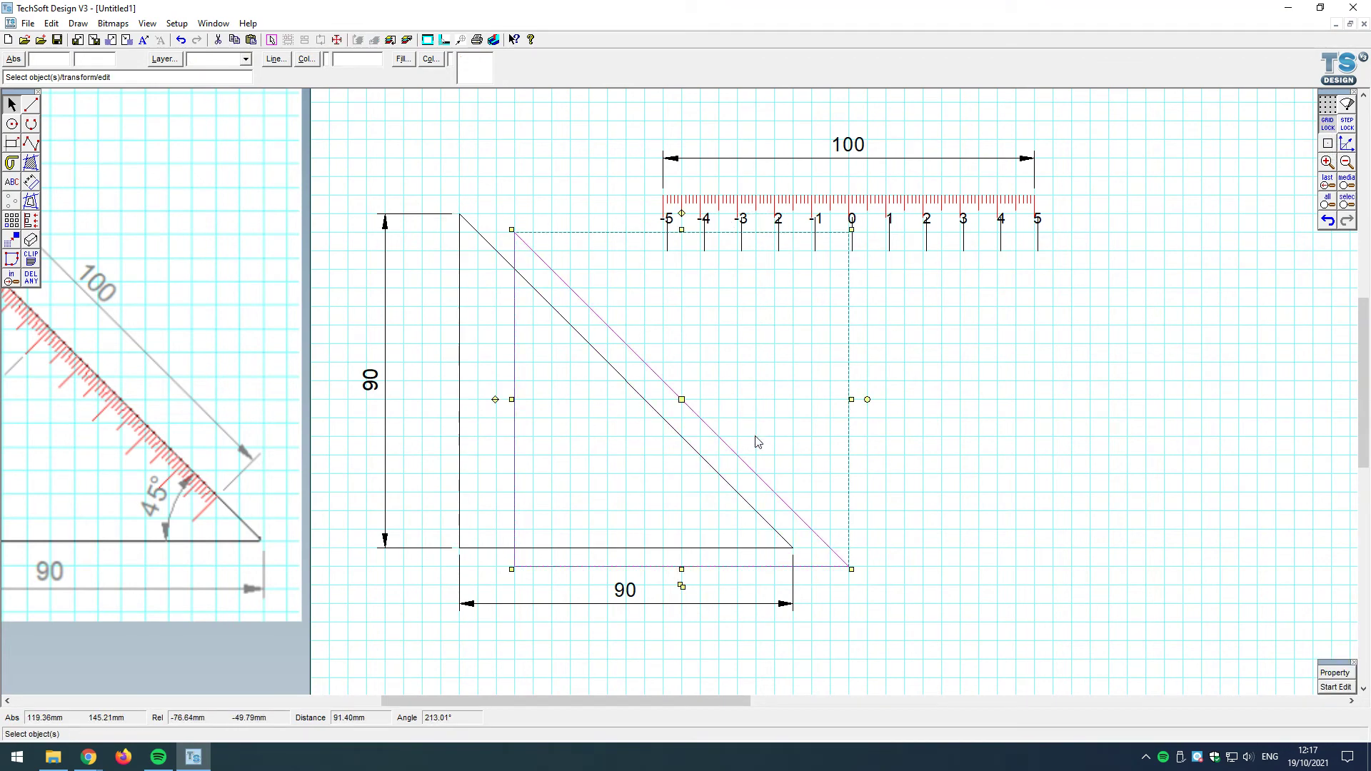
left_click(1000, 449)
left_click(1251, 450)
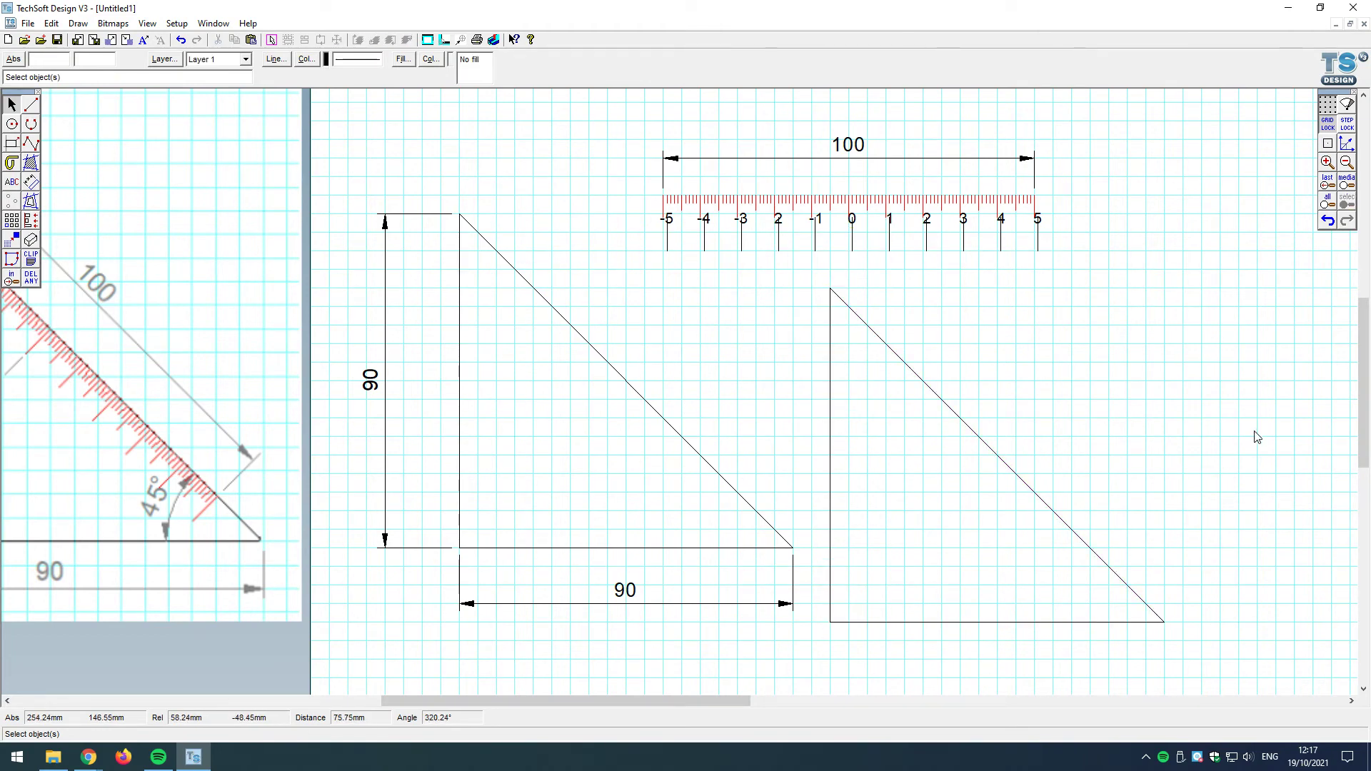
left_click(1000, 470)
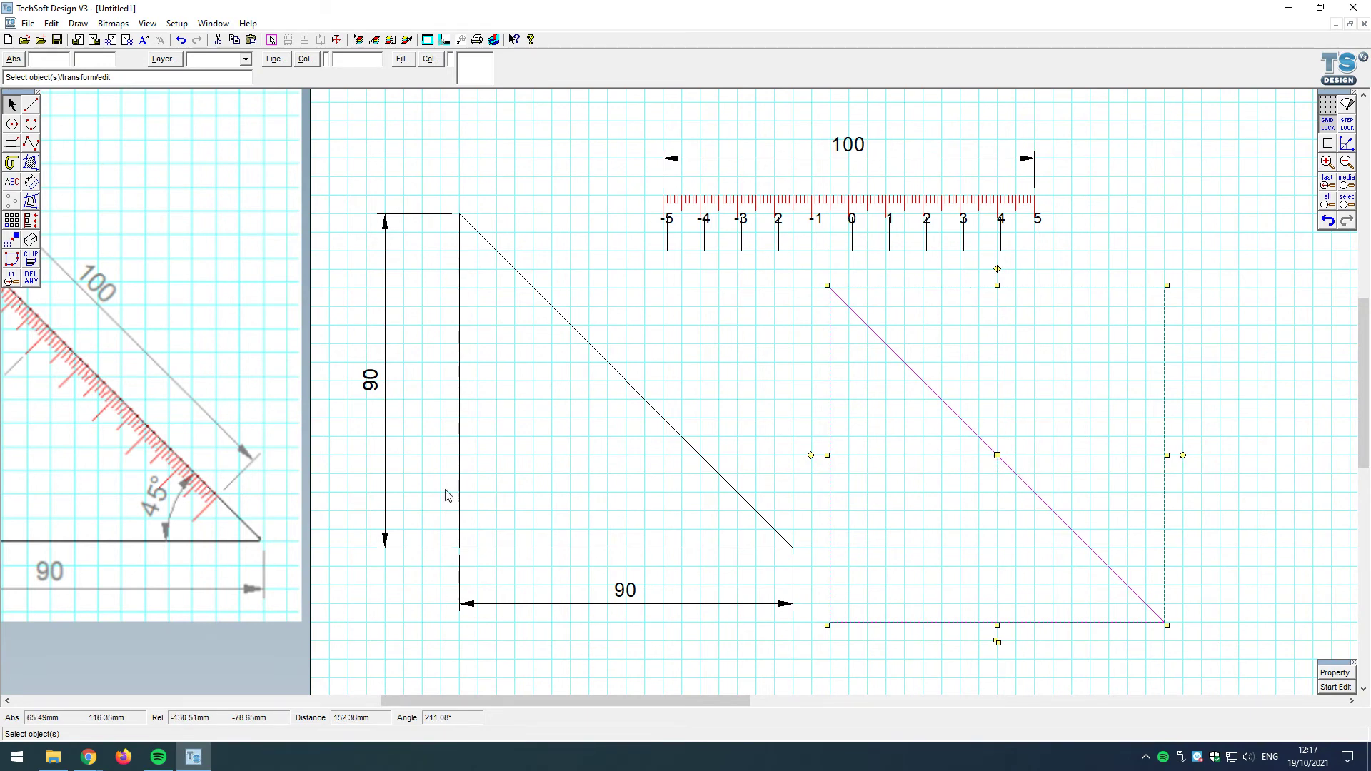
Step: Draw a line from the right-hand triangle's bottom-left corner to the hypotenuse midpoint
left_click(35, 104)
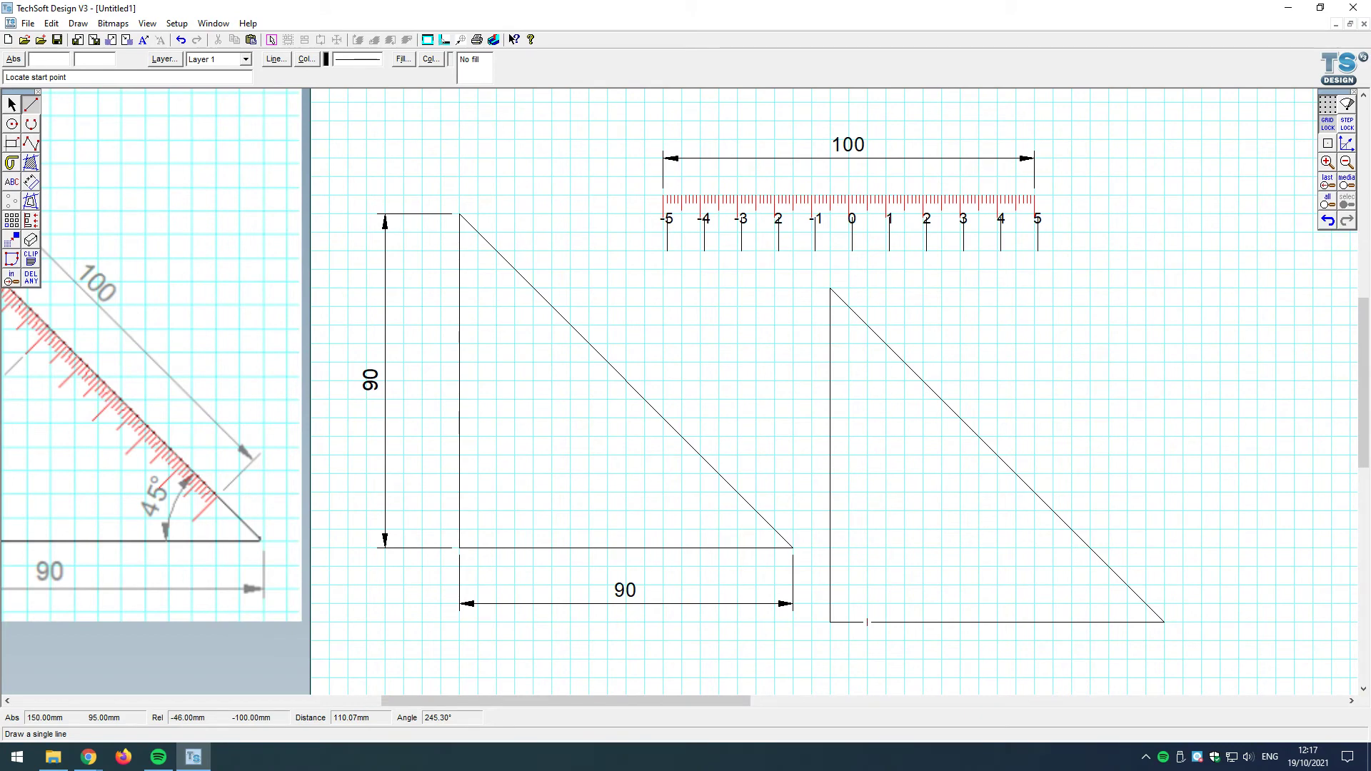
left_click(830, 622)
left_click(997, 455)
Step: Check both hypotenuse halves with 63.64 parallel dimensions, then undo both dimensions
left_click(31, 181)
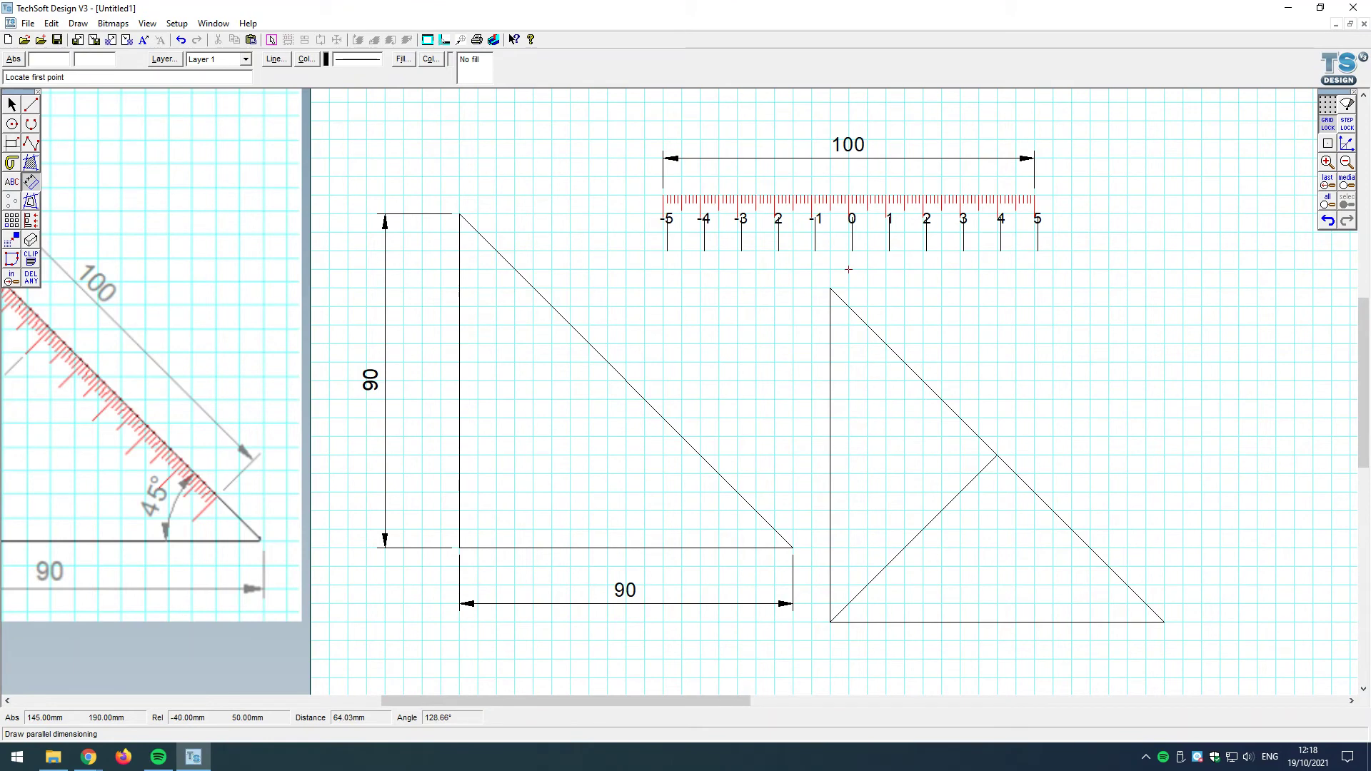
left_click(830, 288)
left_click(997, 455)
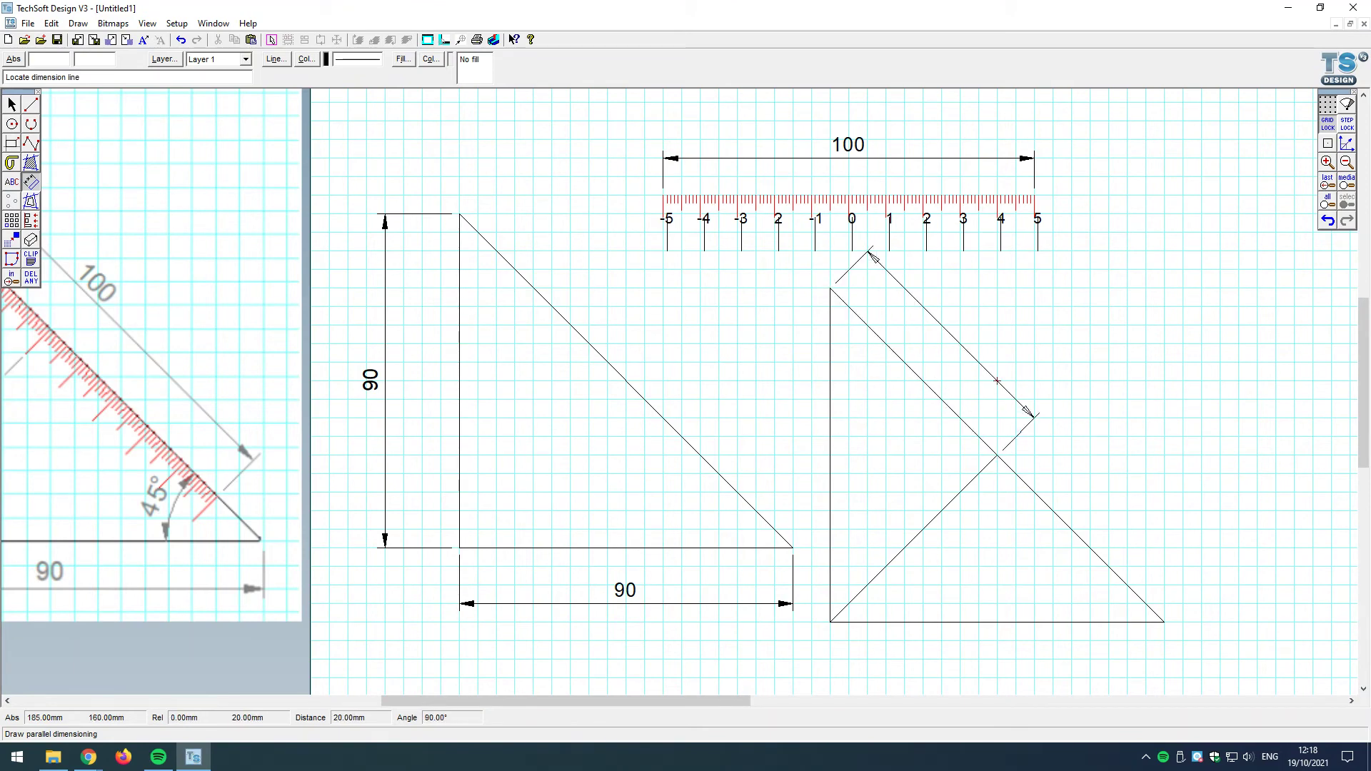
left_click(1030, 416)
left_click(996, 455)
left_click(1164, 622)
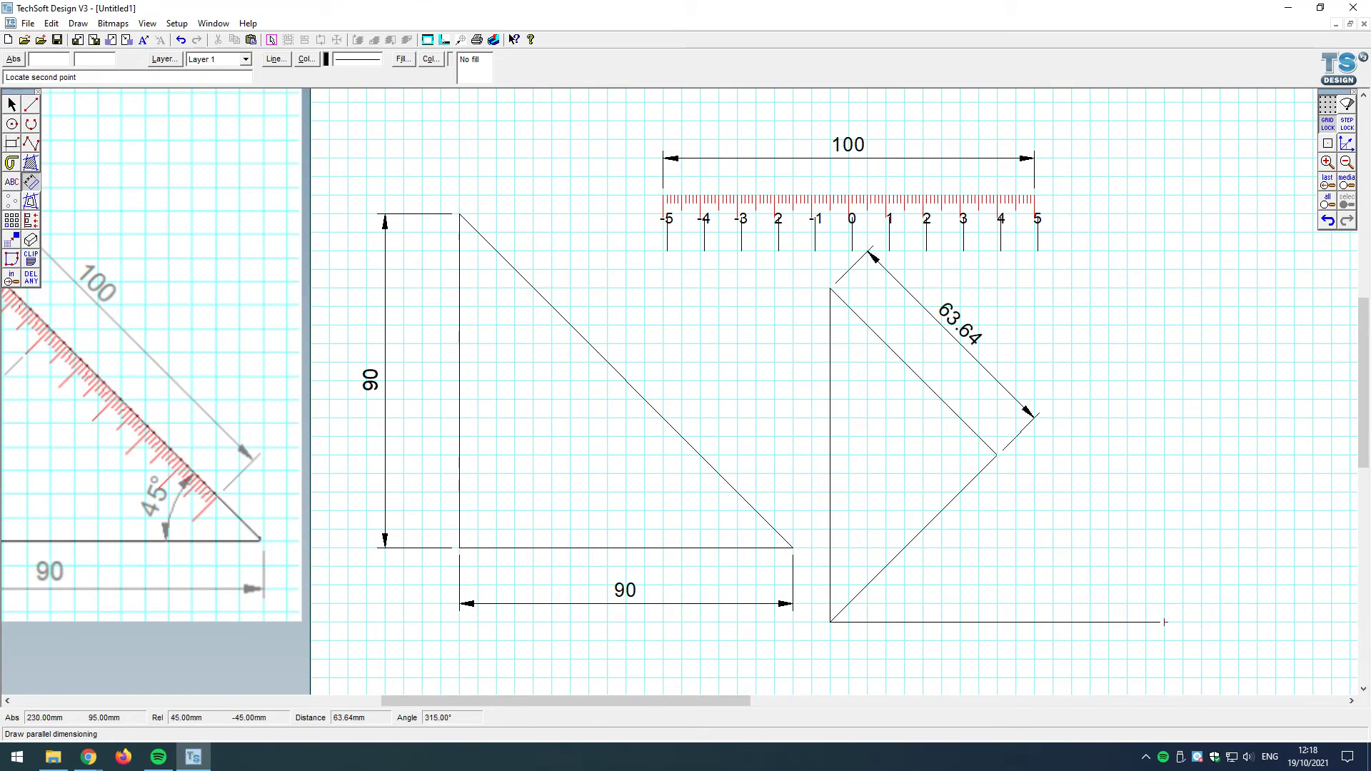
left_click(1182, 566)
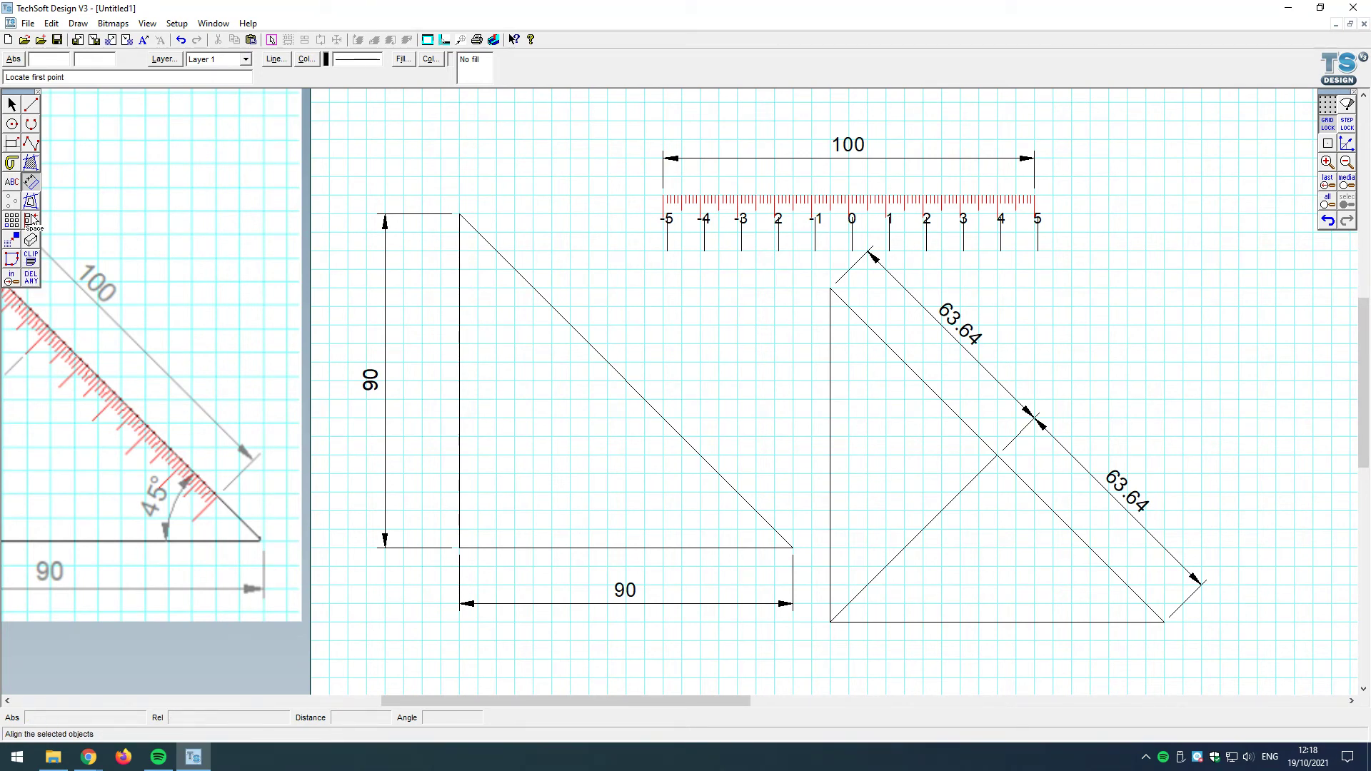
left_click(1328, 221)
left_click(1329, 220)
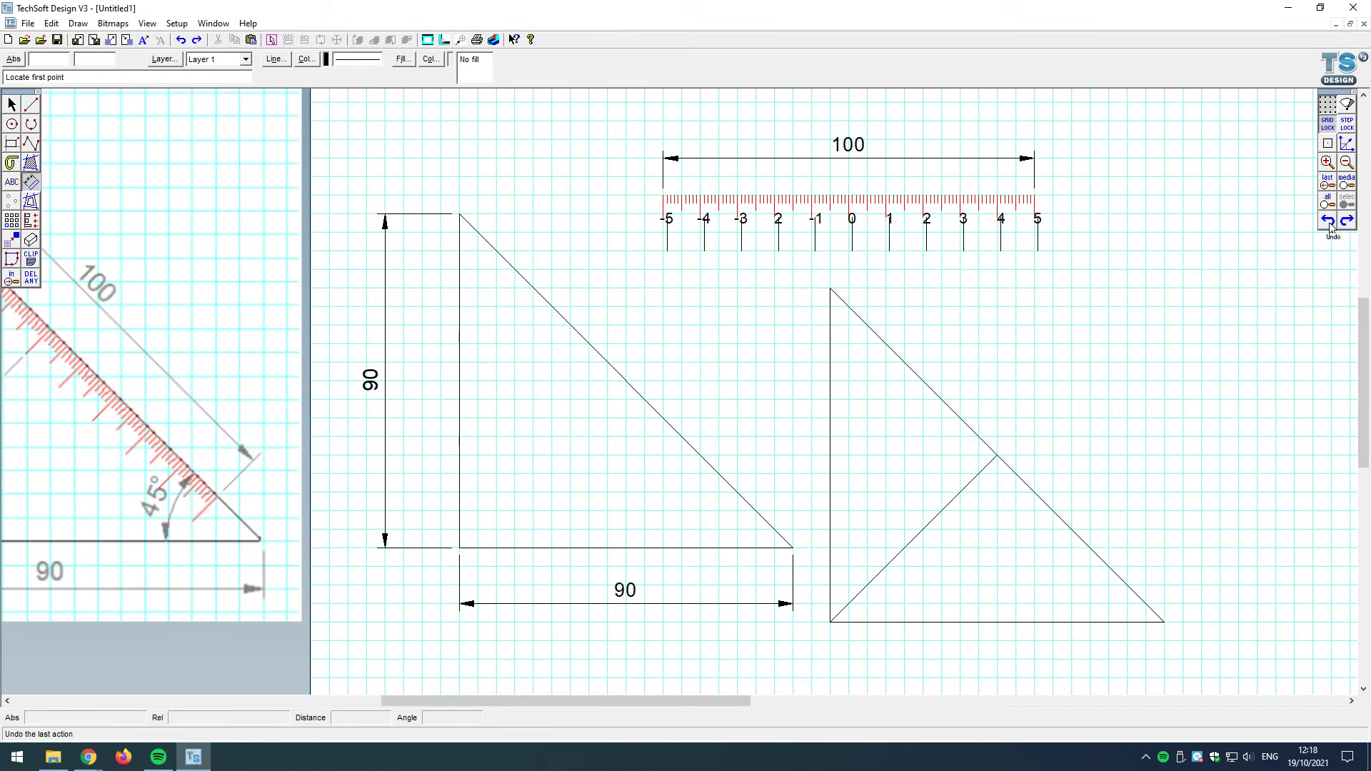
Step: Marquee-select the right-hand triangle with its dividing line and nudge it slightly right
left_click(11, 105)
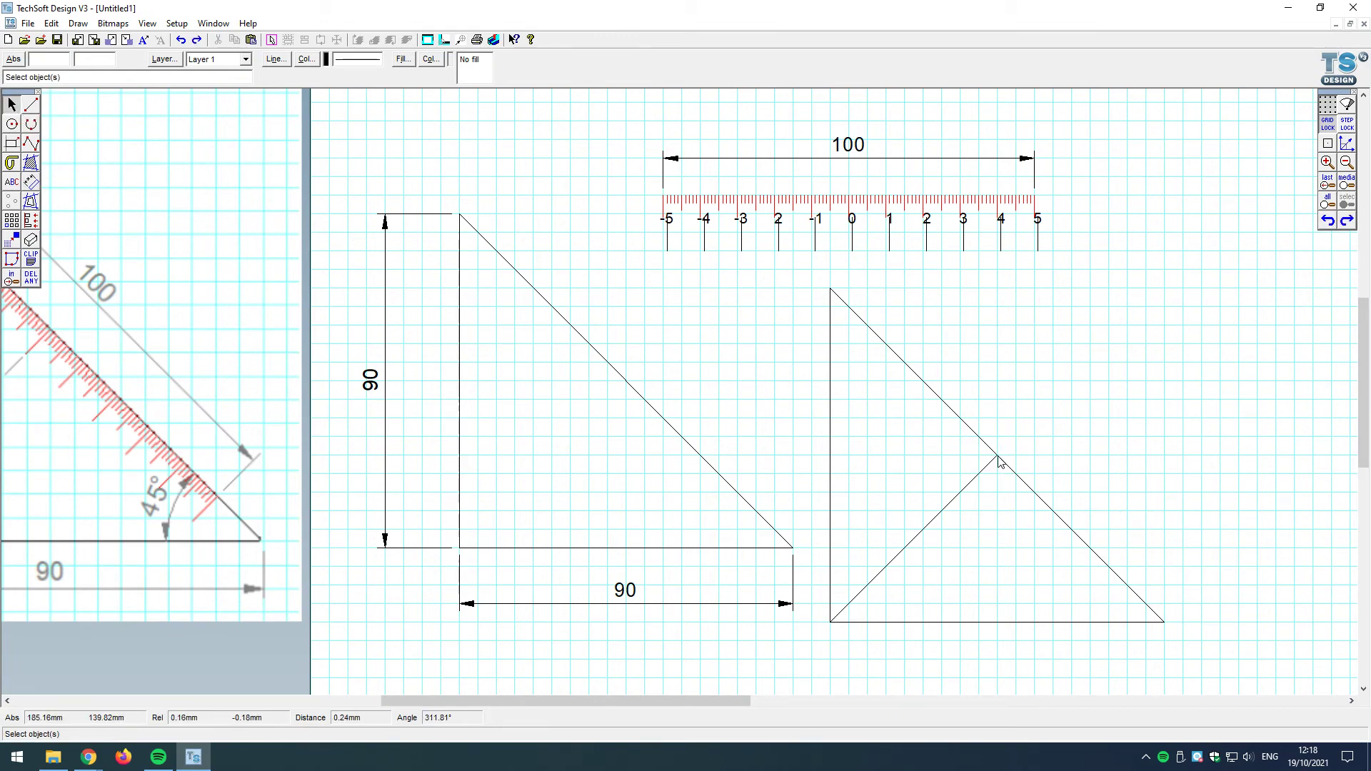
scroll(1002, 462, "up", 2)
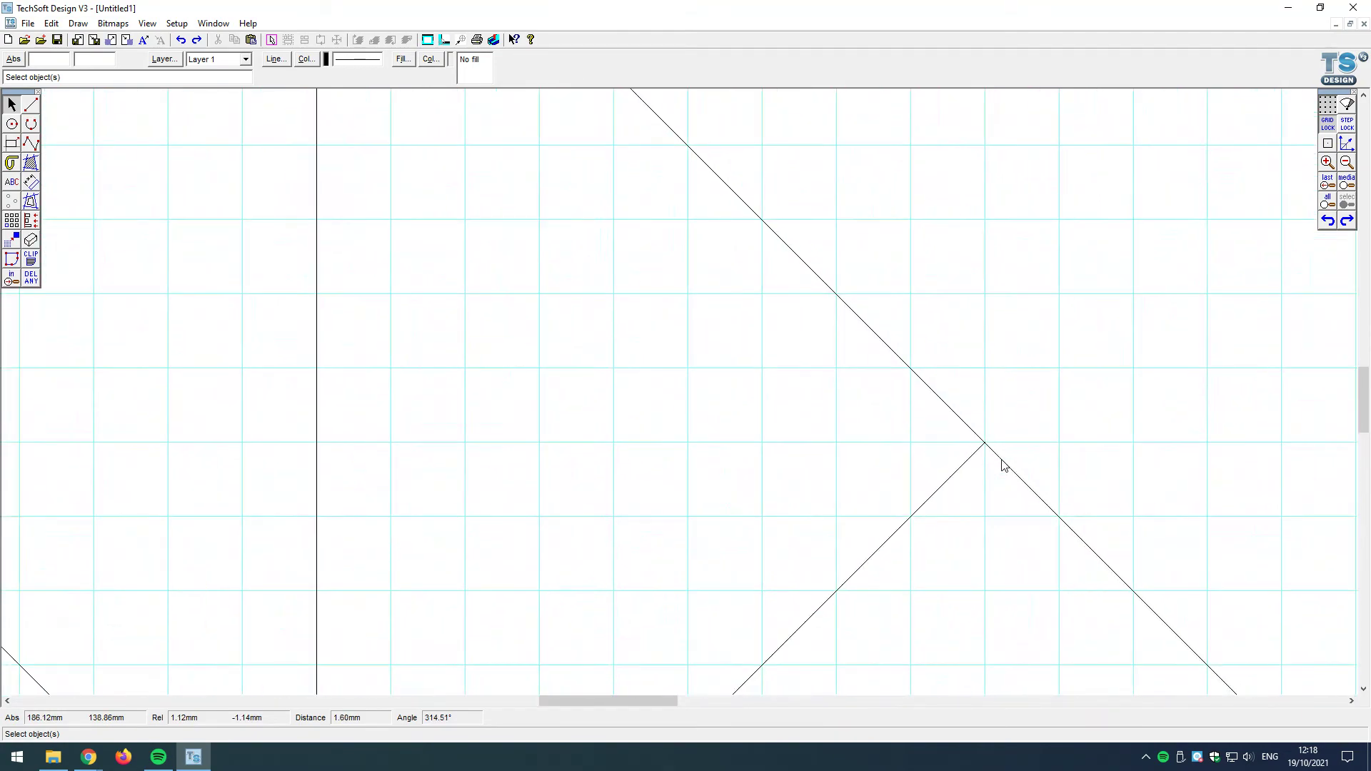
scroll(986, 448, "down", 3)
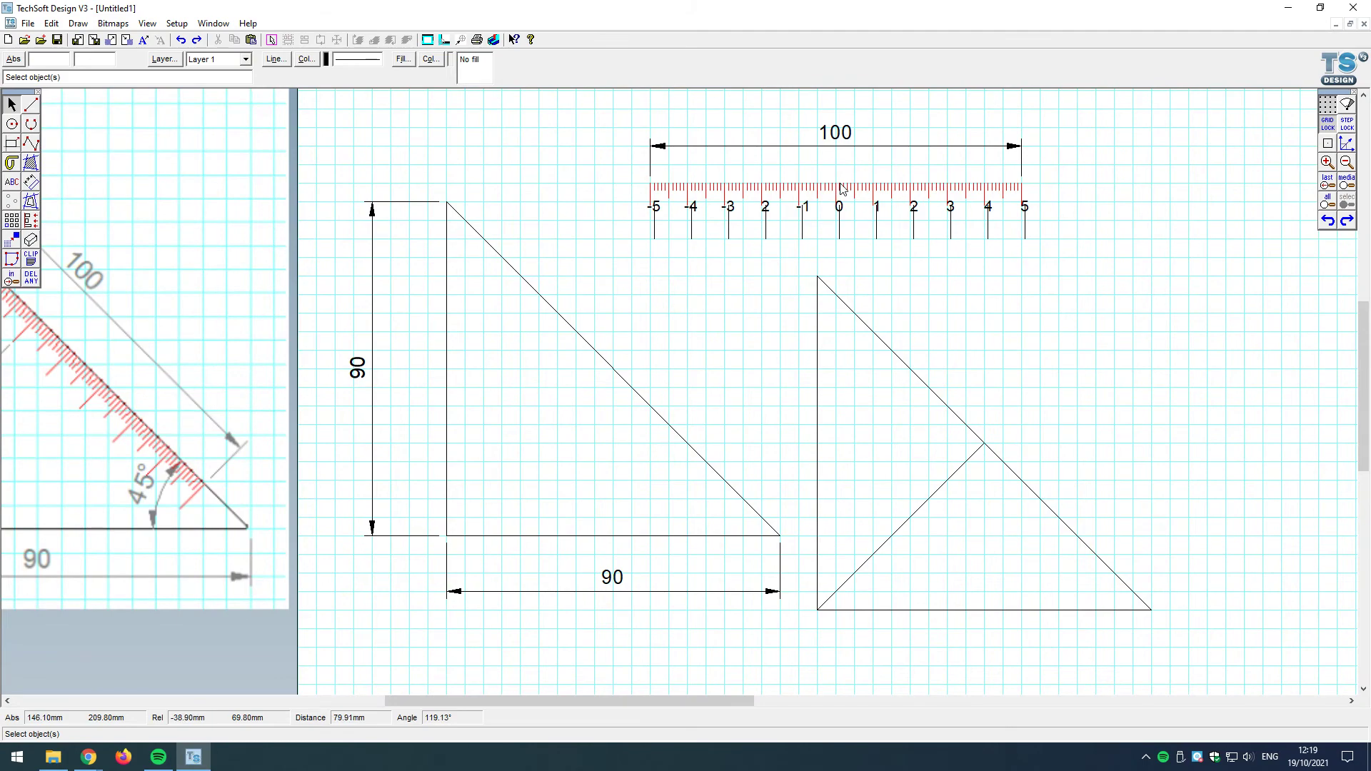
scroll(841, 186, "up", 3)
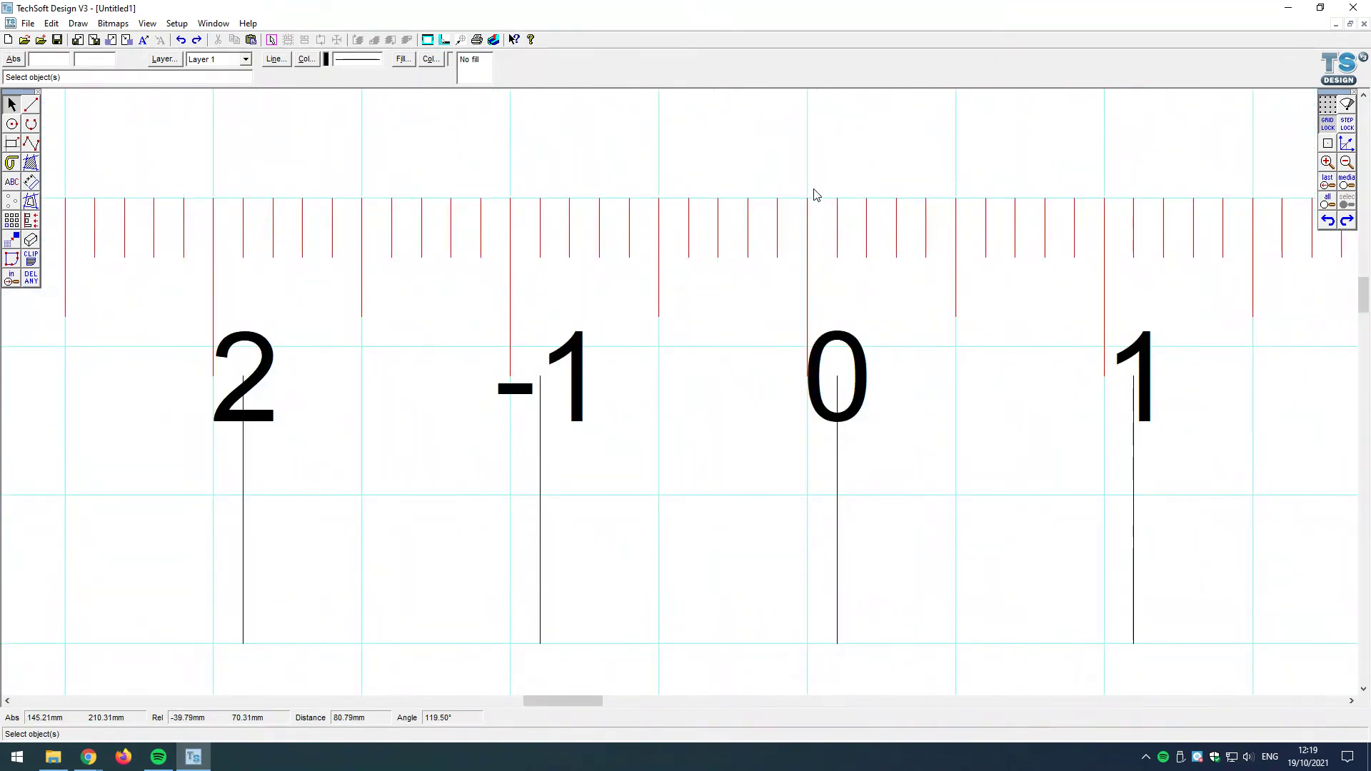
scroll(816, 195, "down", 3)
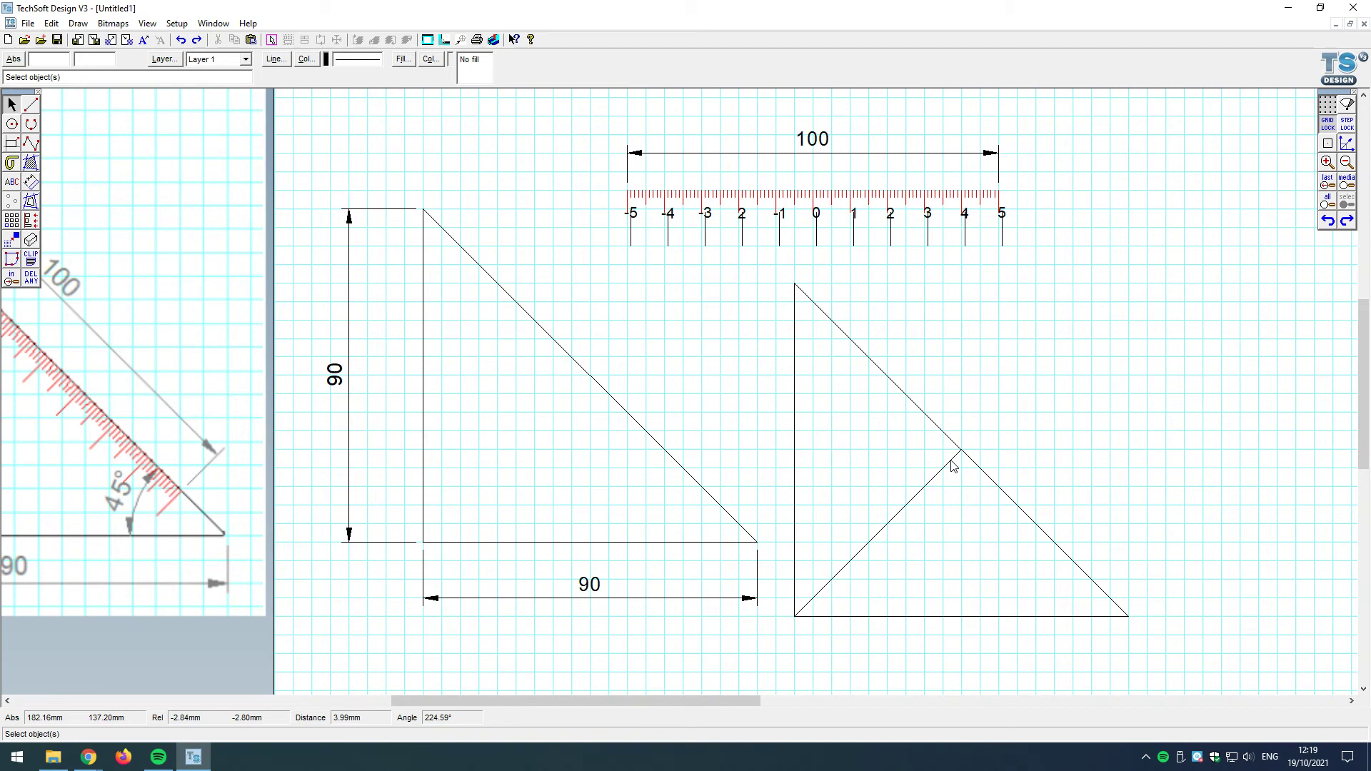
left_click_drag(778, 275, 1180, 645)
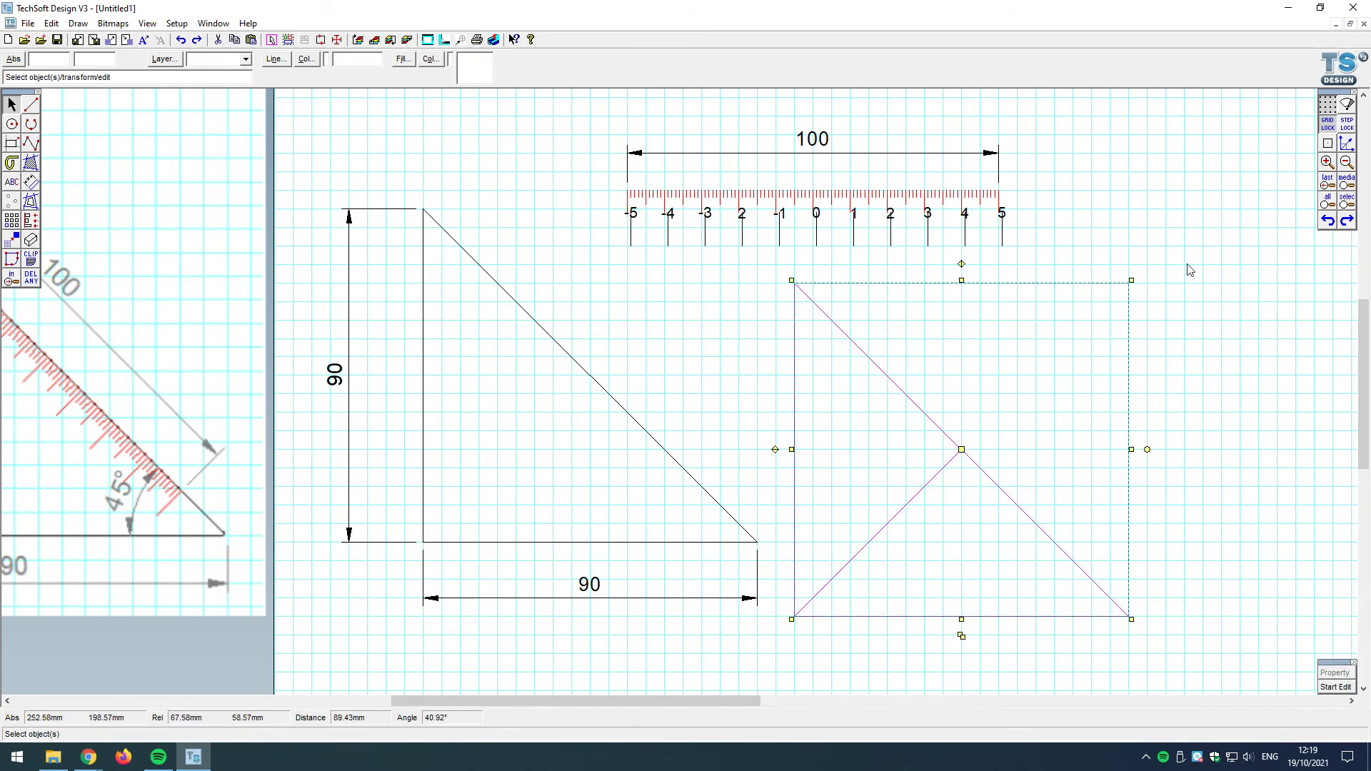
left_click_drag(961, 449, 998, 449)
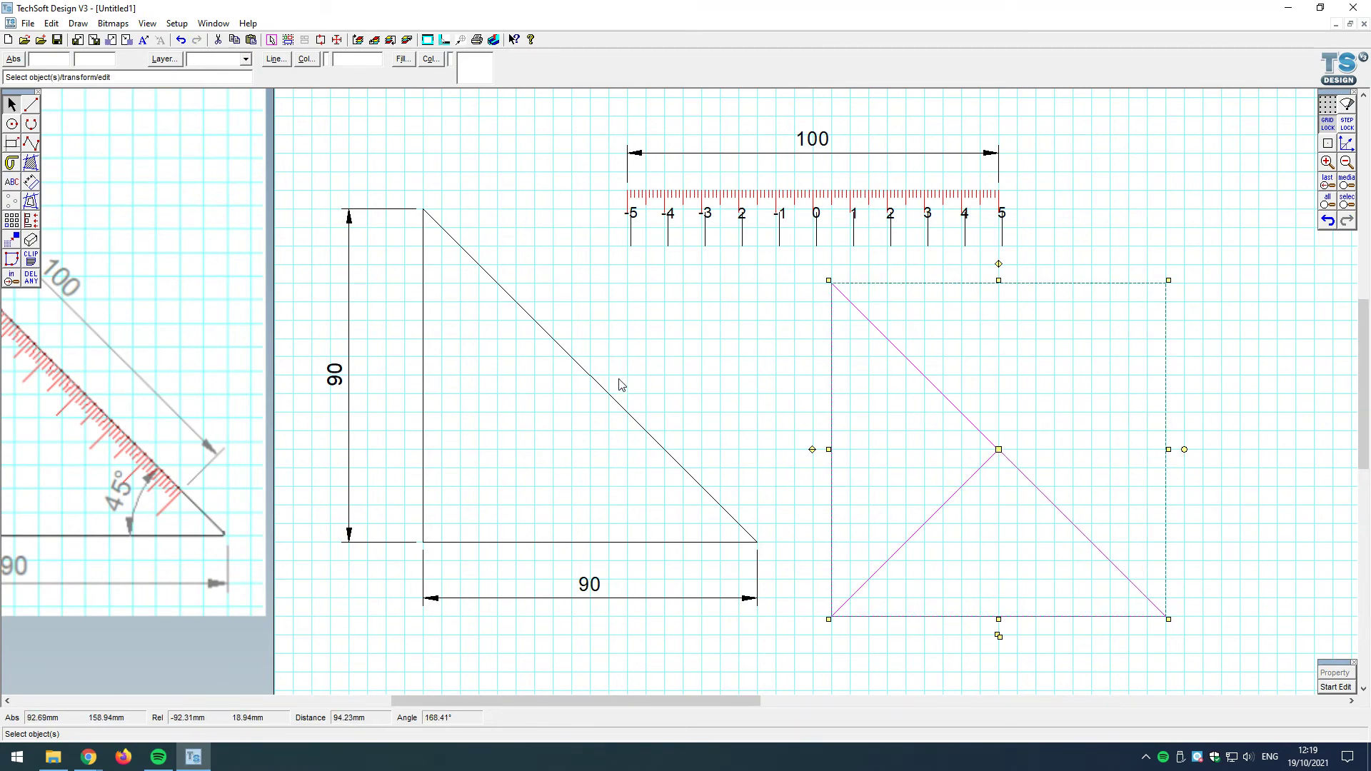
Step: Rotate the divided triangle 45° about its inner intersection so it points down, then move it up
left_click(13, 221)
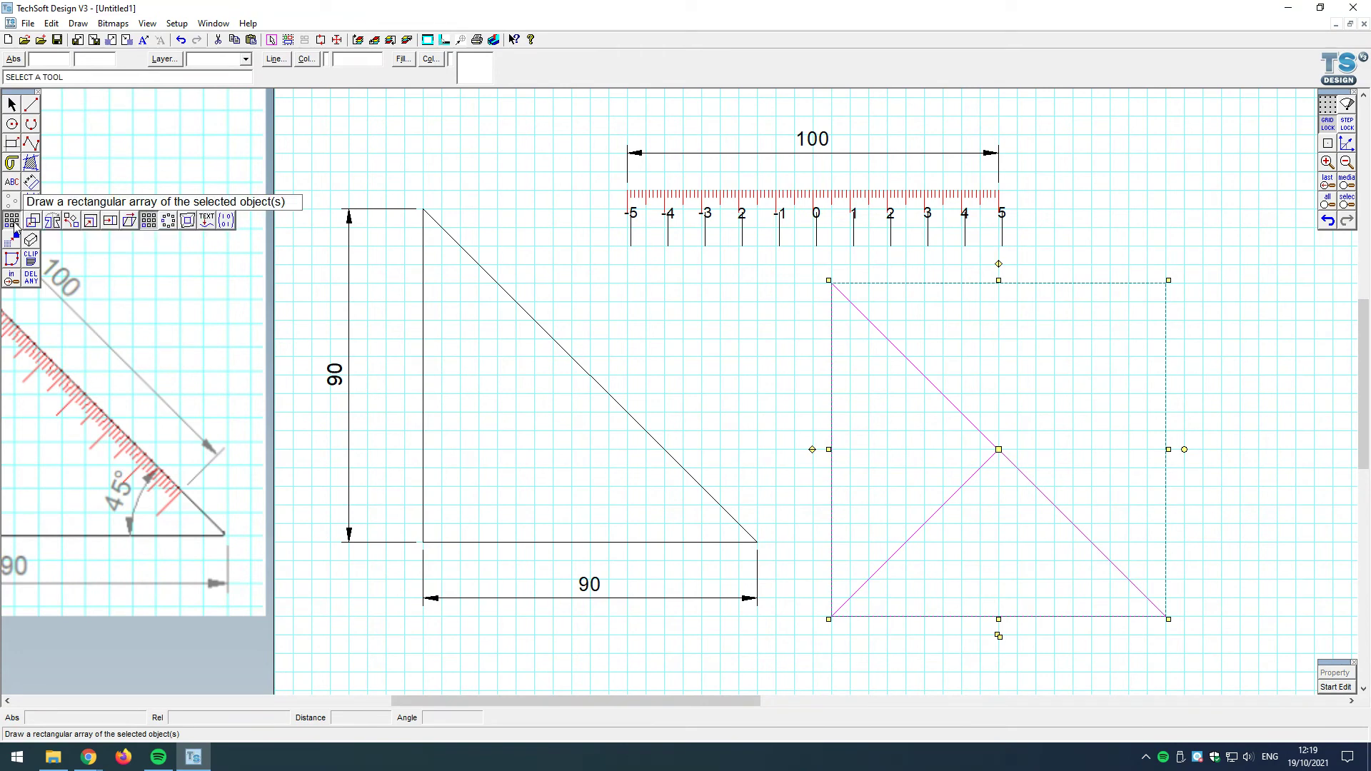
left_click(72, 222)
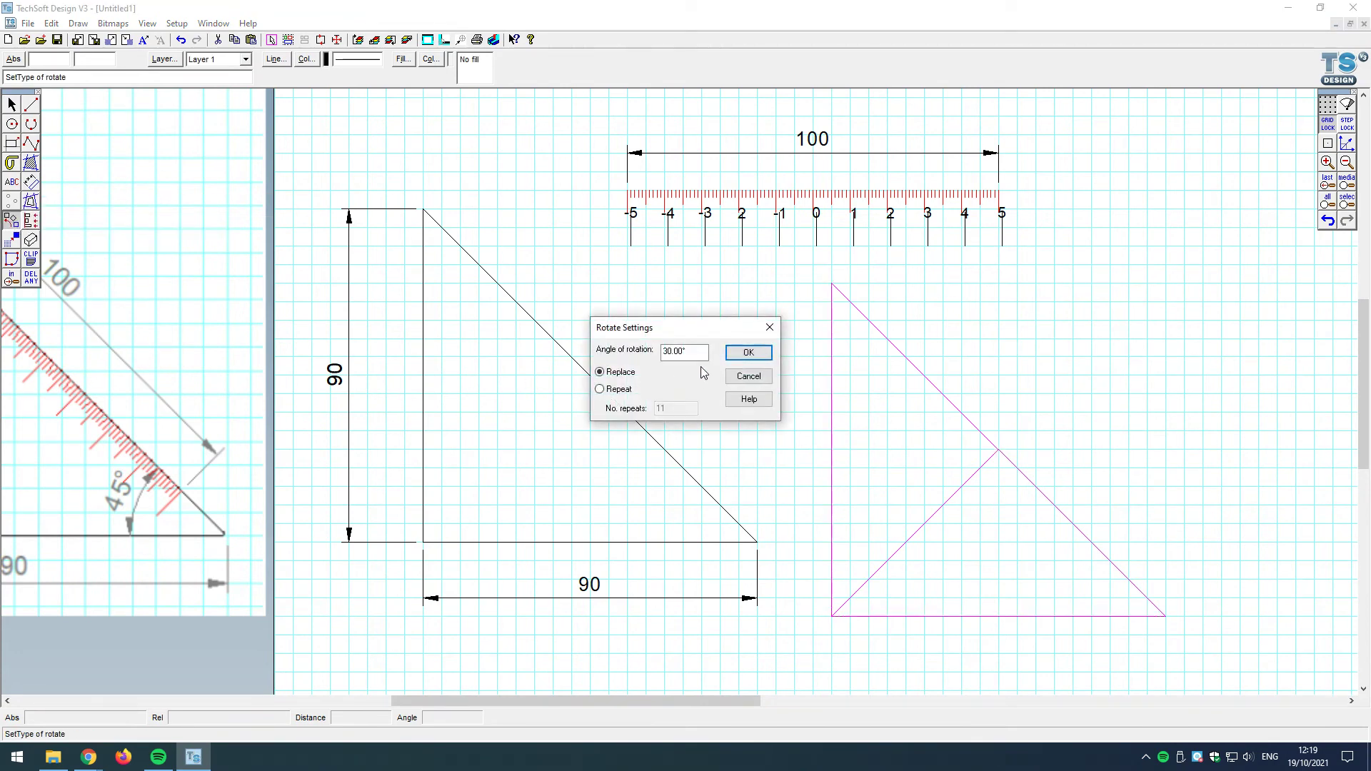
left_click_drag(703, 351, 620, 353)
type("45")
left_click(745, 354)
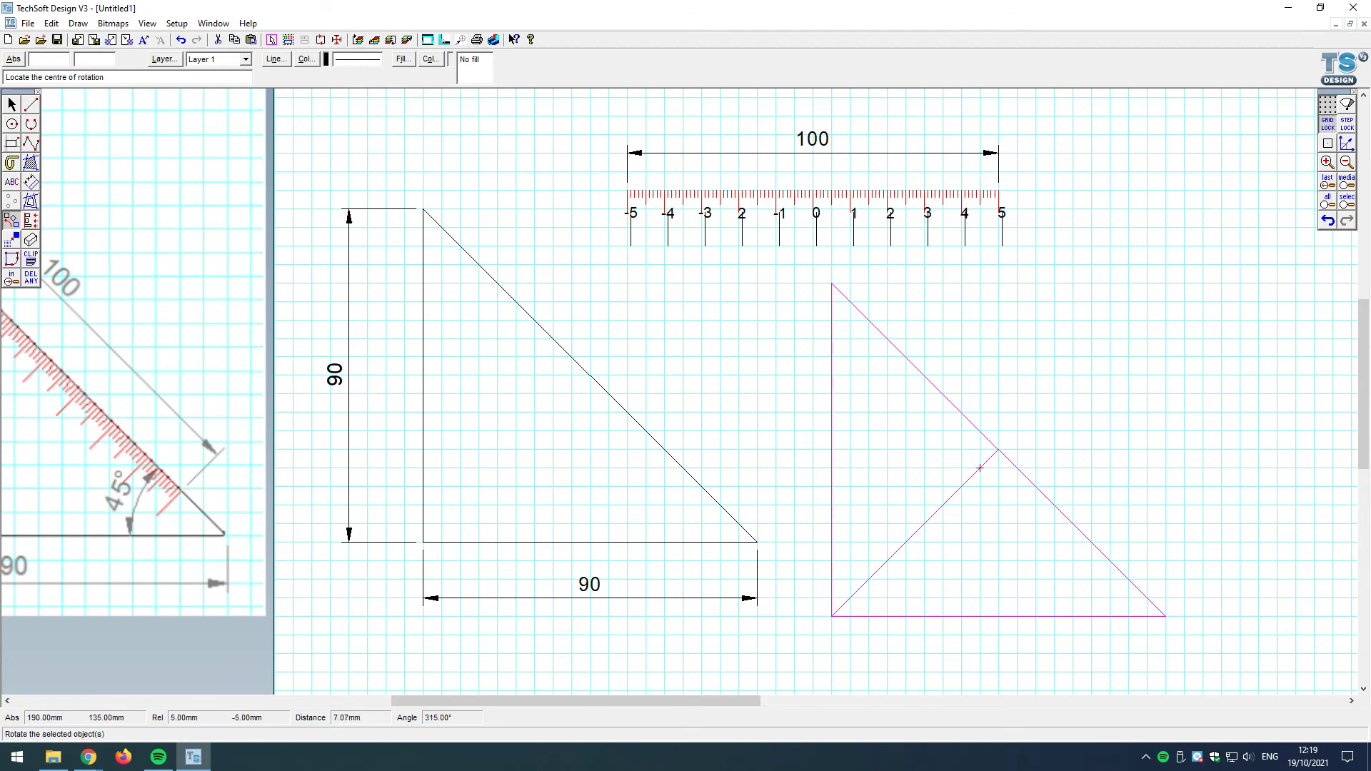
left_click(998, 450)
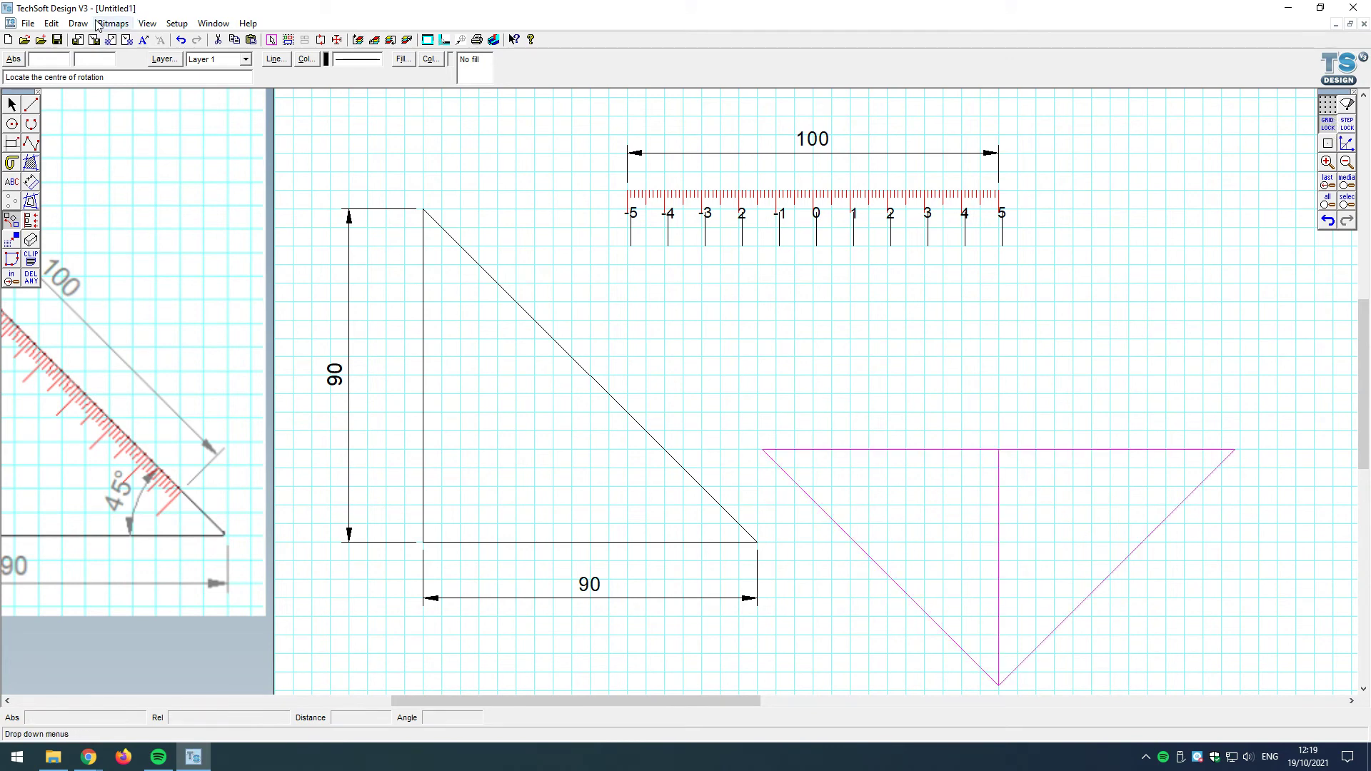
right_click(1072, 516)
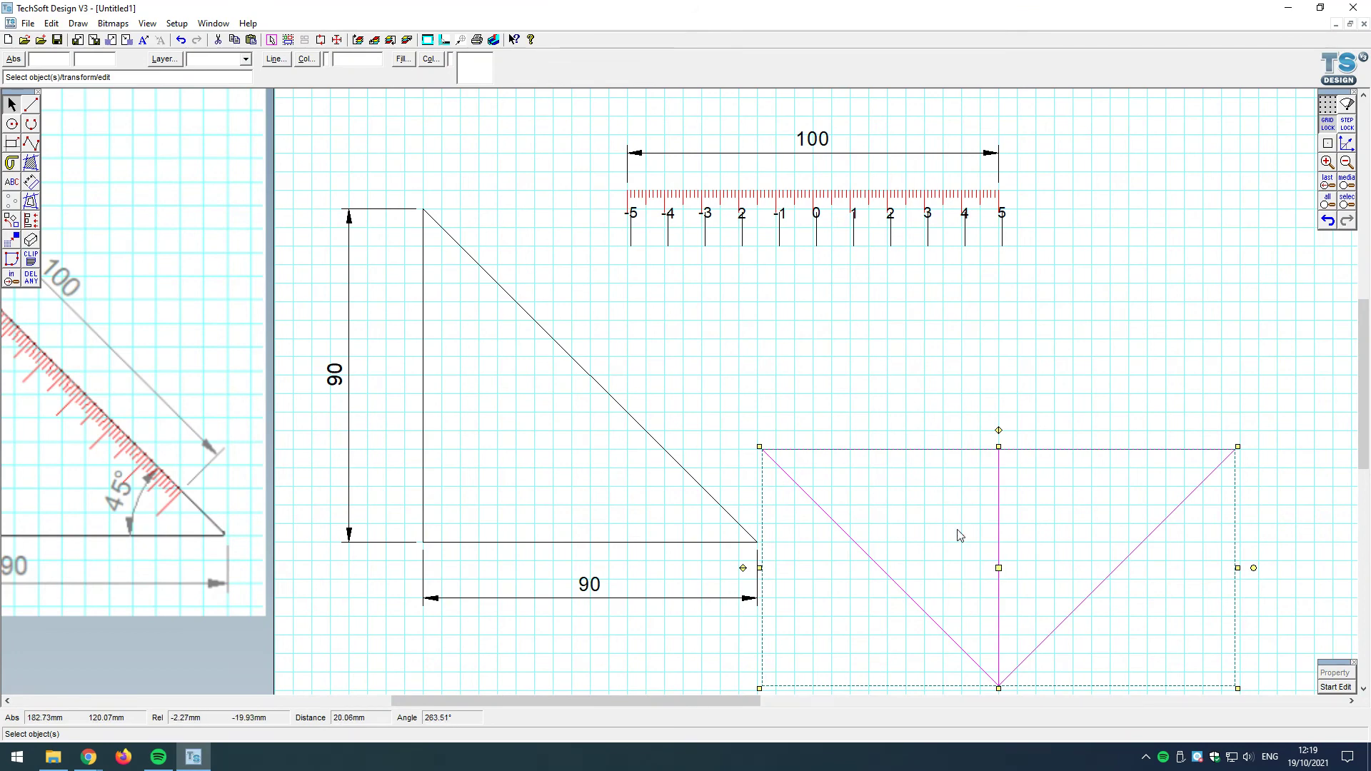
left_click_drag(997, 567, 998, 457)
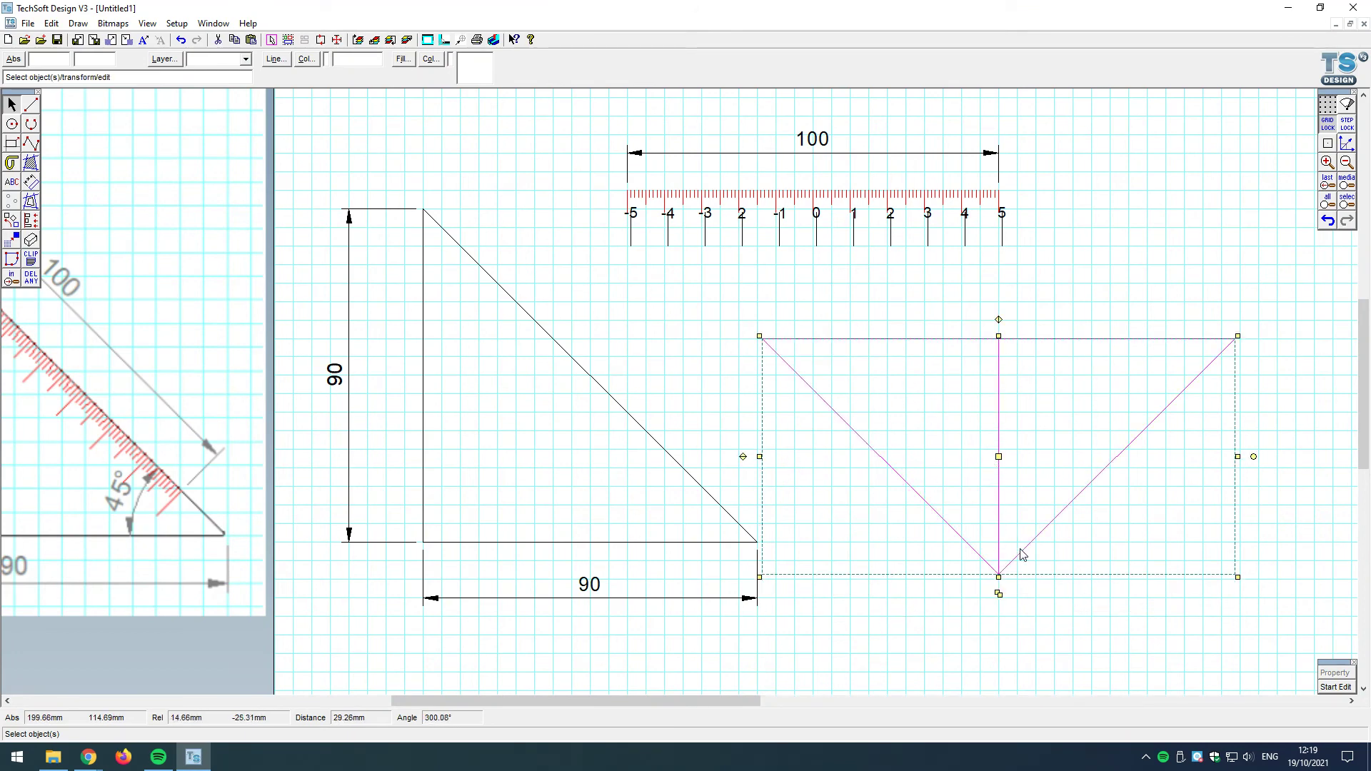
left_click(1292, 472)
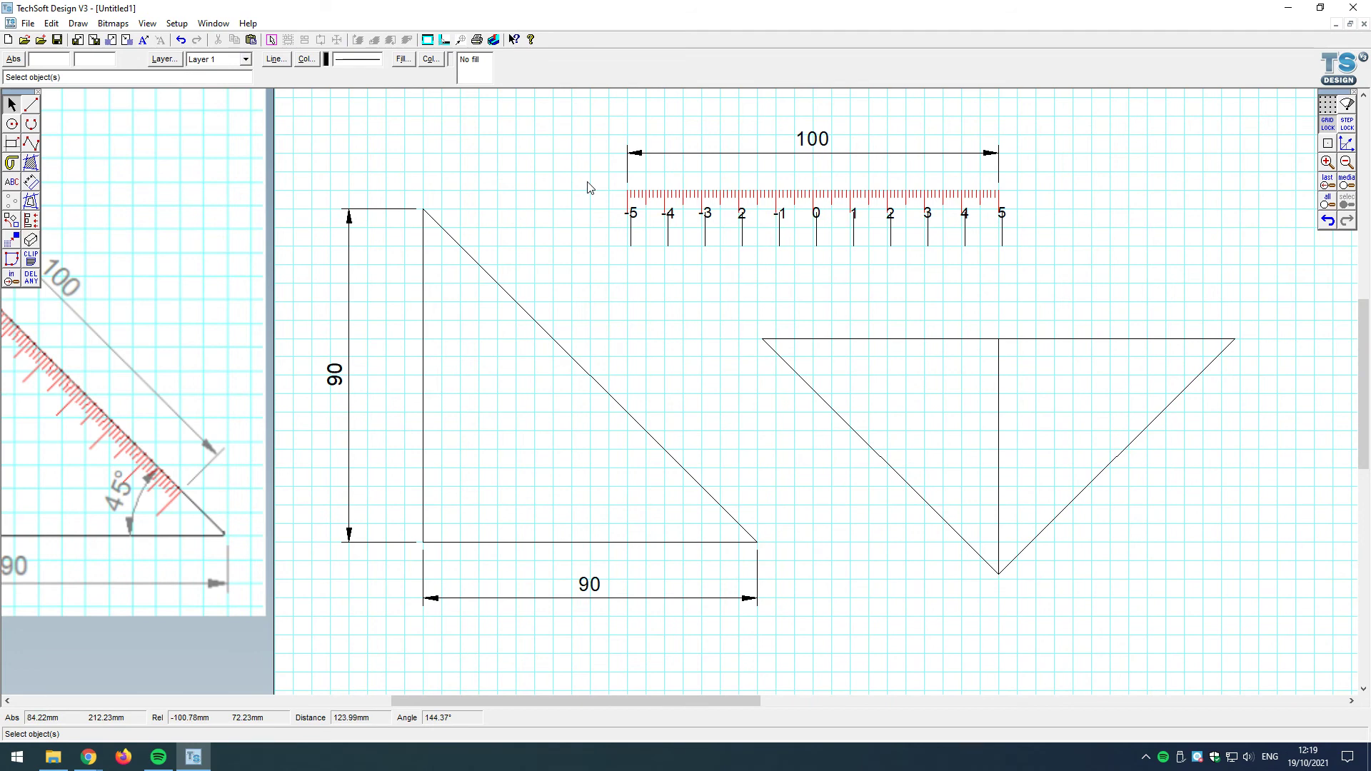
Step: Copy and paste the red ruler scale with its numbers, and group the copy
left_click_drag(597, 187, 1016, 278)
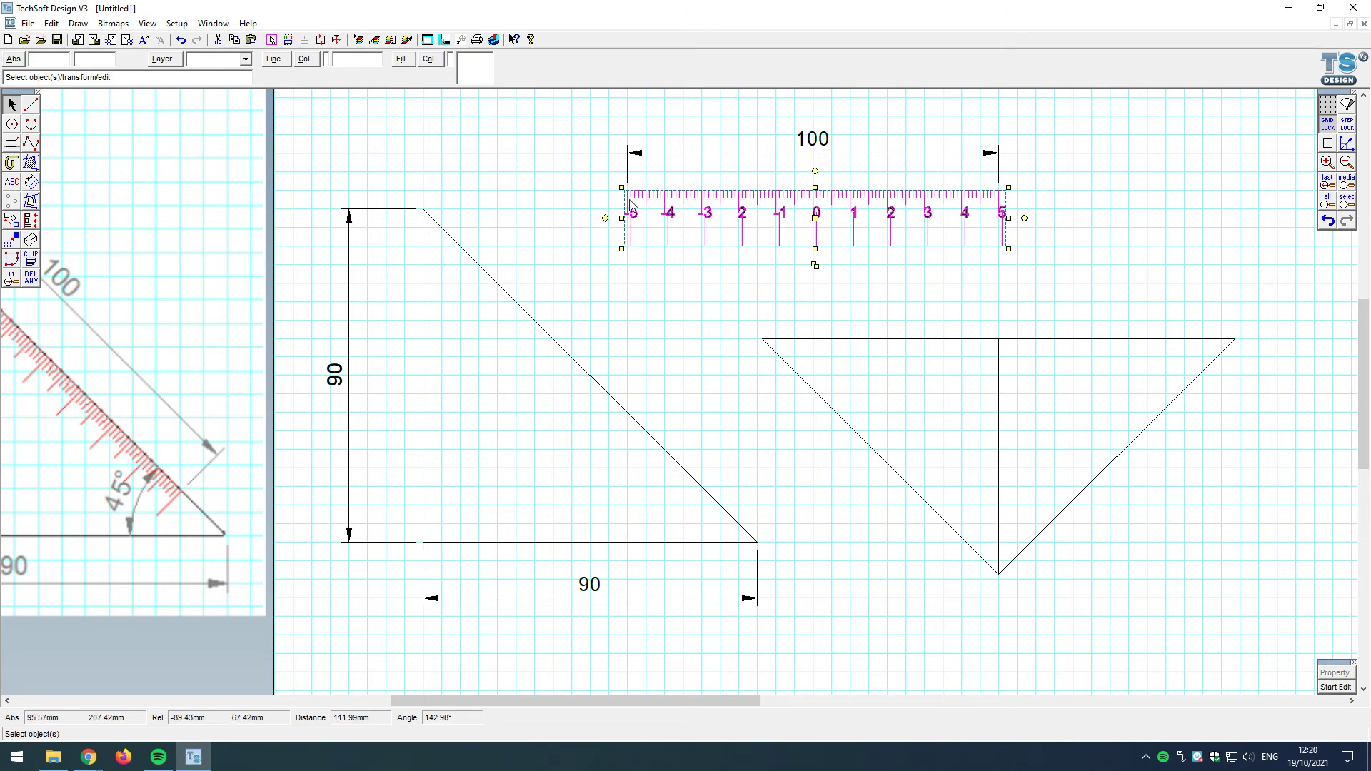
left_click_drag(581, 184, 1018, 236)
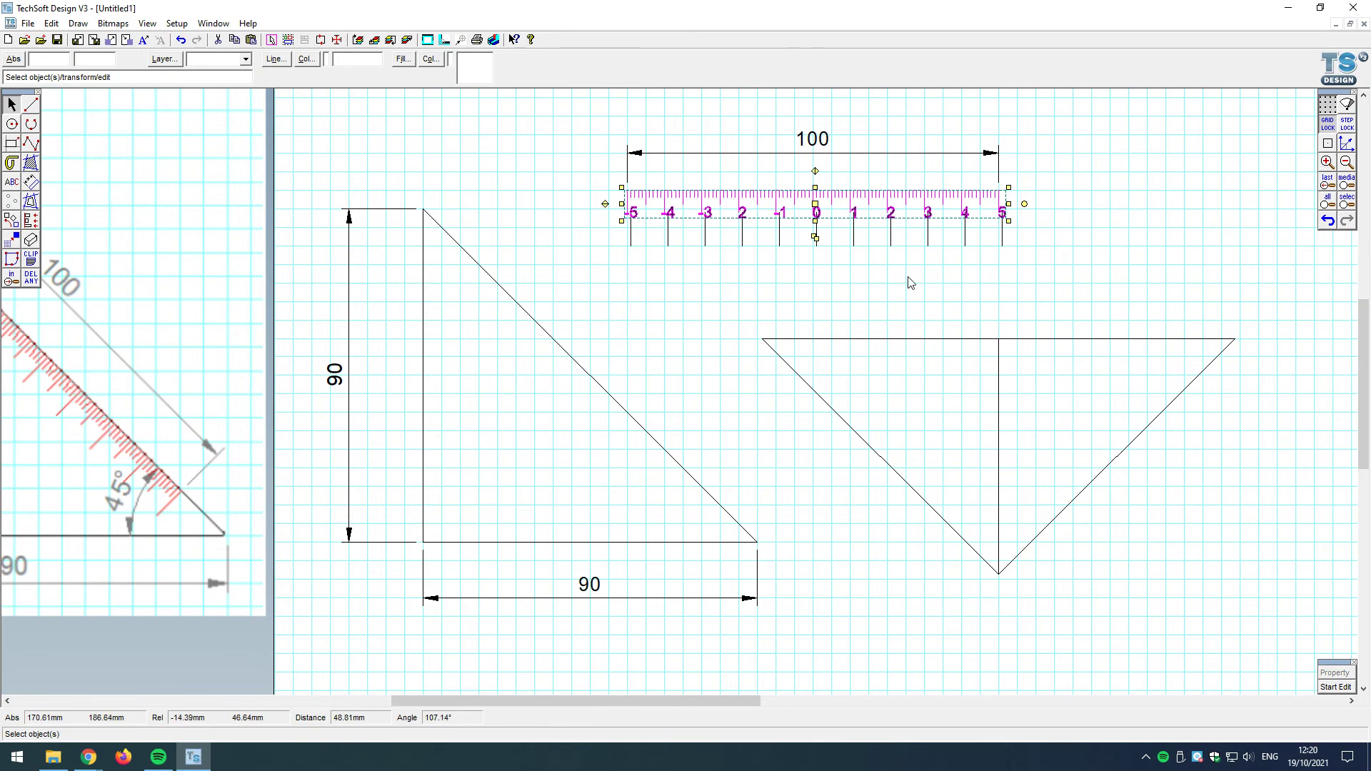
key("ctrl+c")
key("ctrl+v")
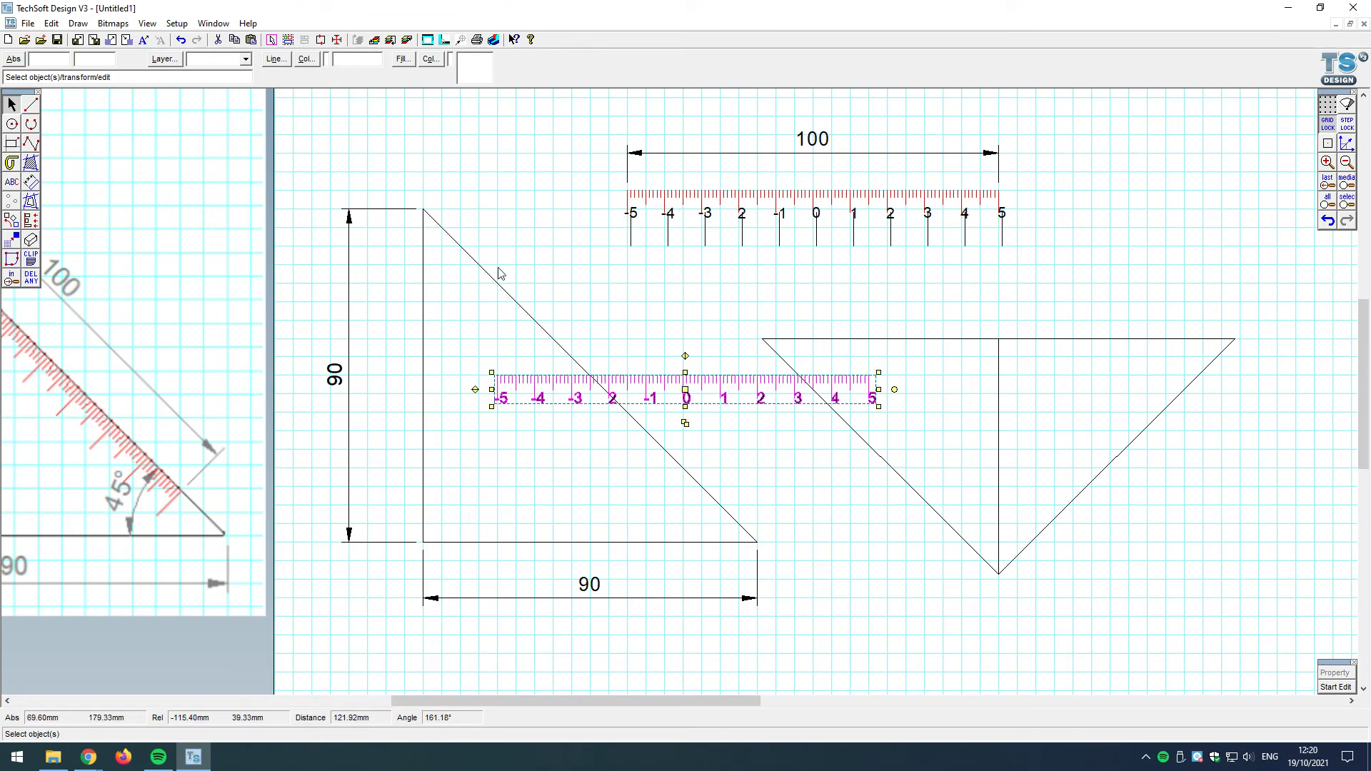
left_click(52, 23)
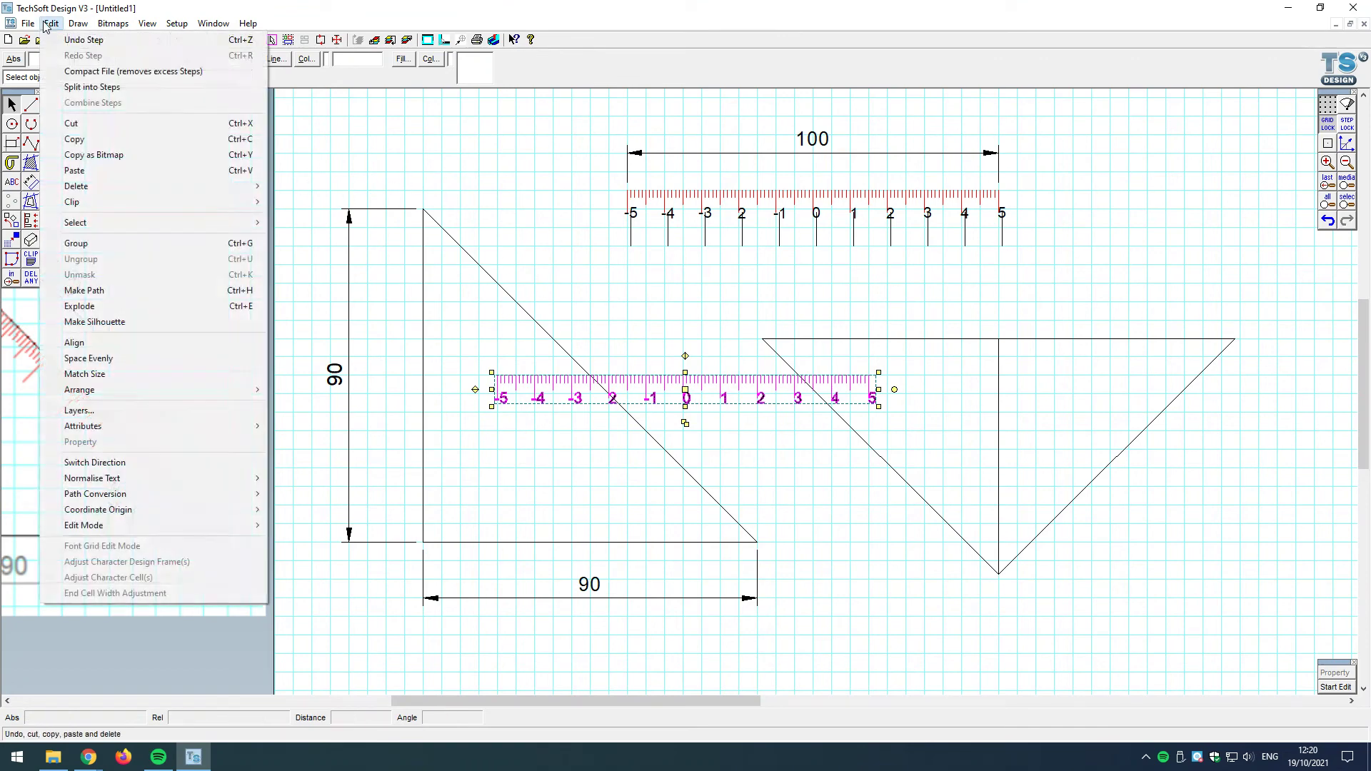
left_click(77, 243)
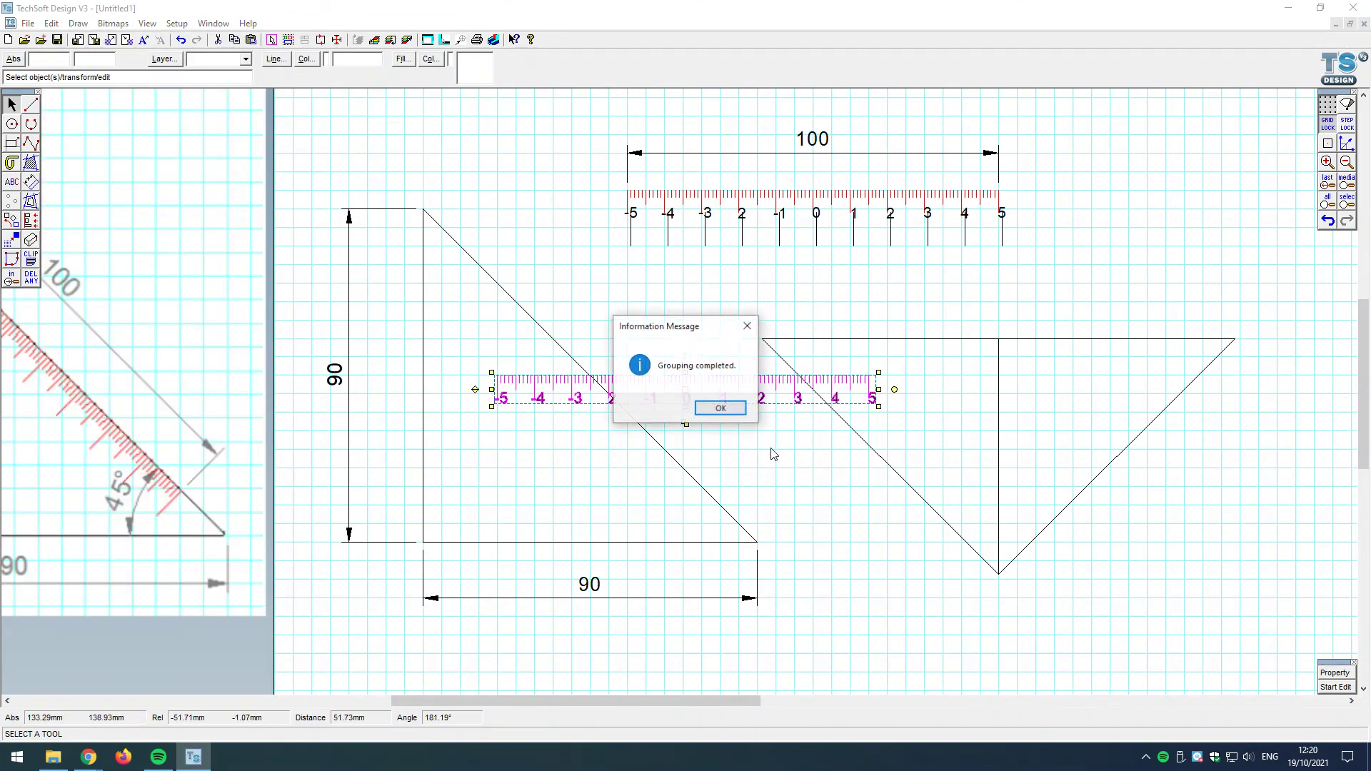
left_click(721, 408)
Step: Drag the grouped scale copy onto the inverted triangle's top edge
left_click(657, 322)
left_click(669, 382)
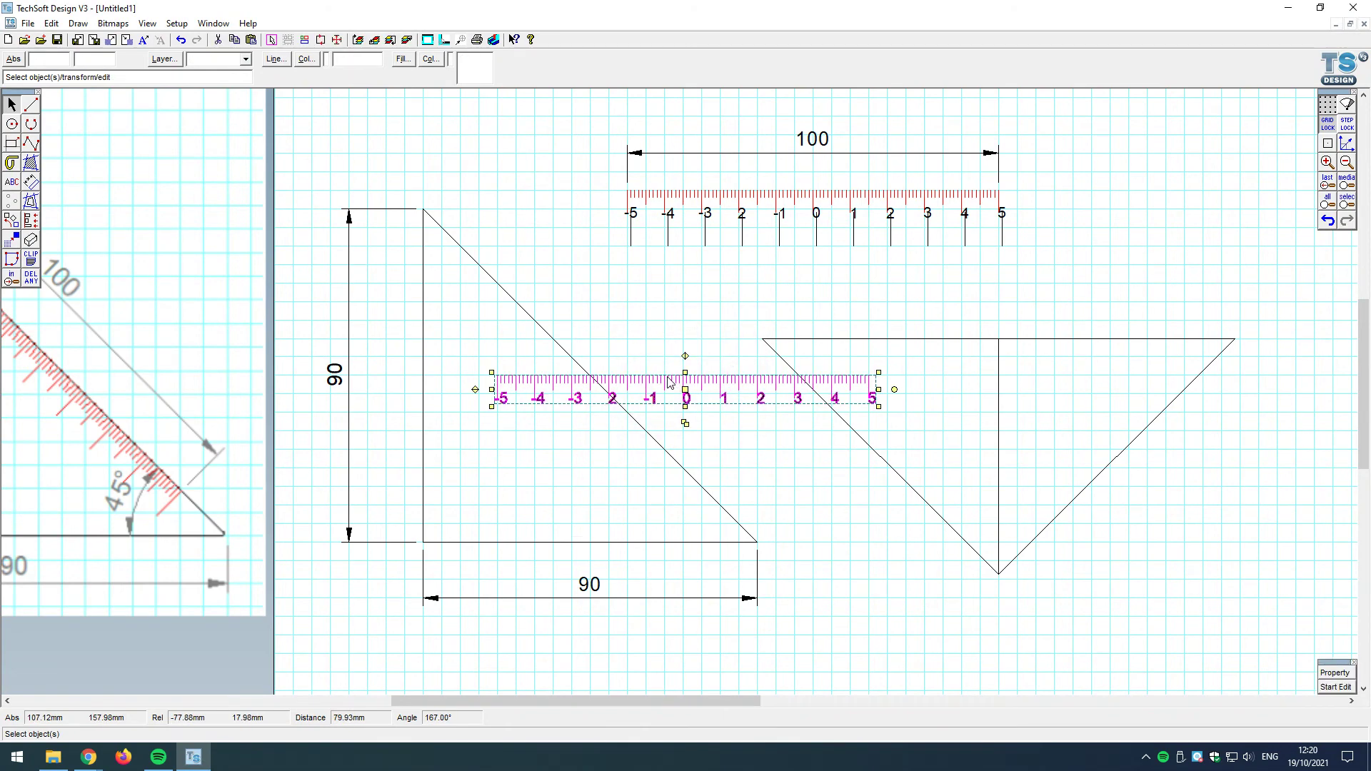
left_click(570, 301)
left_click(684, 402)
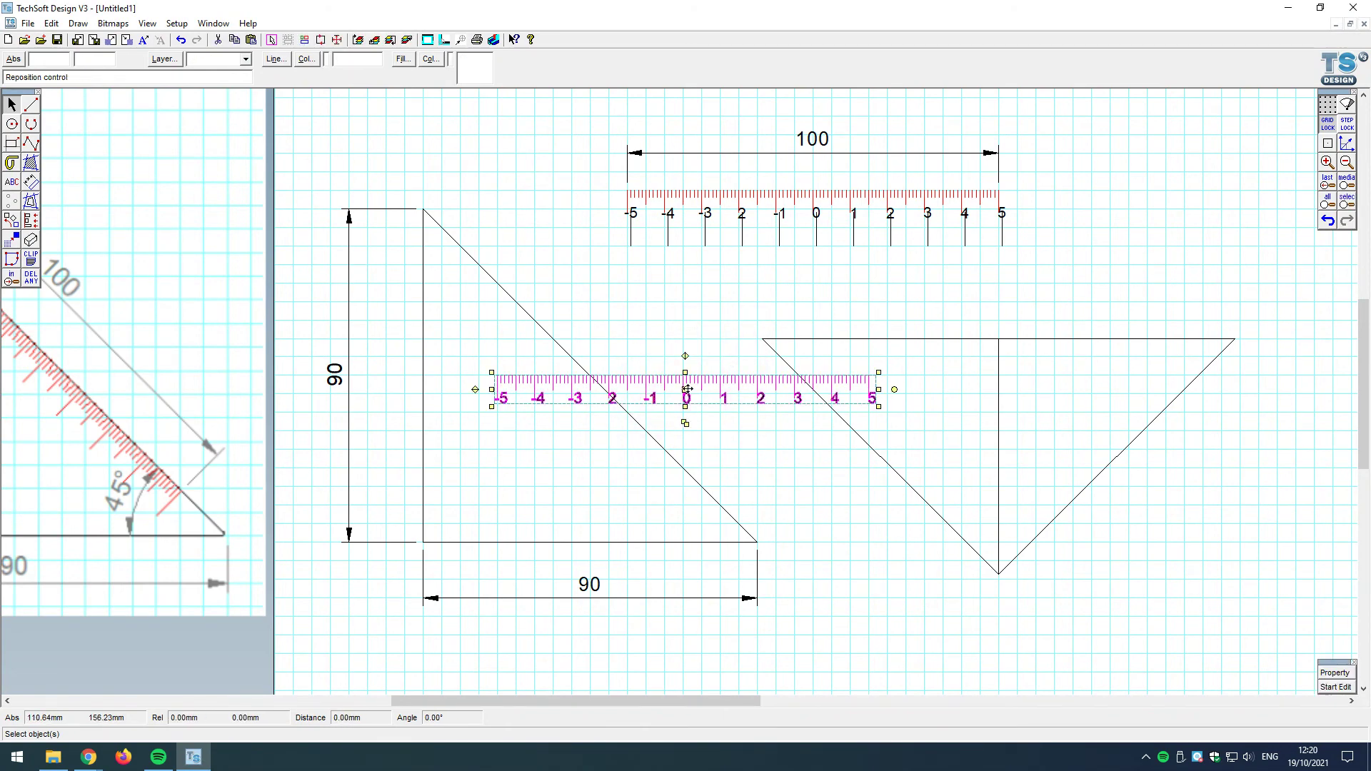
left_click_drag(684, 402, 1000, 364)
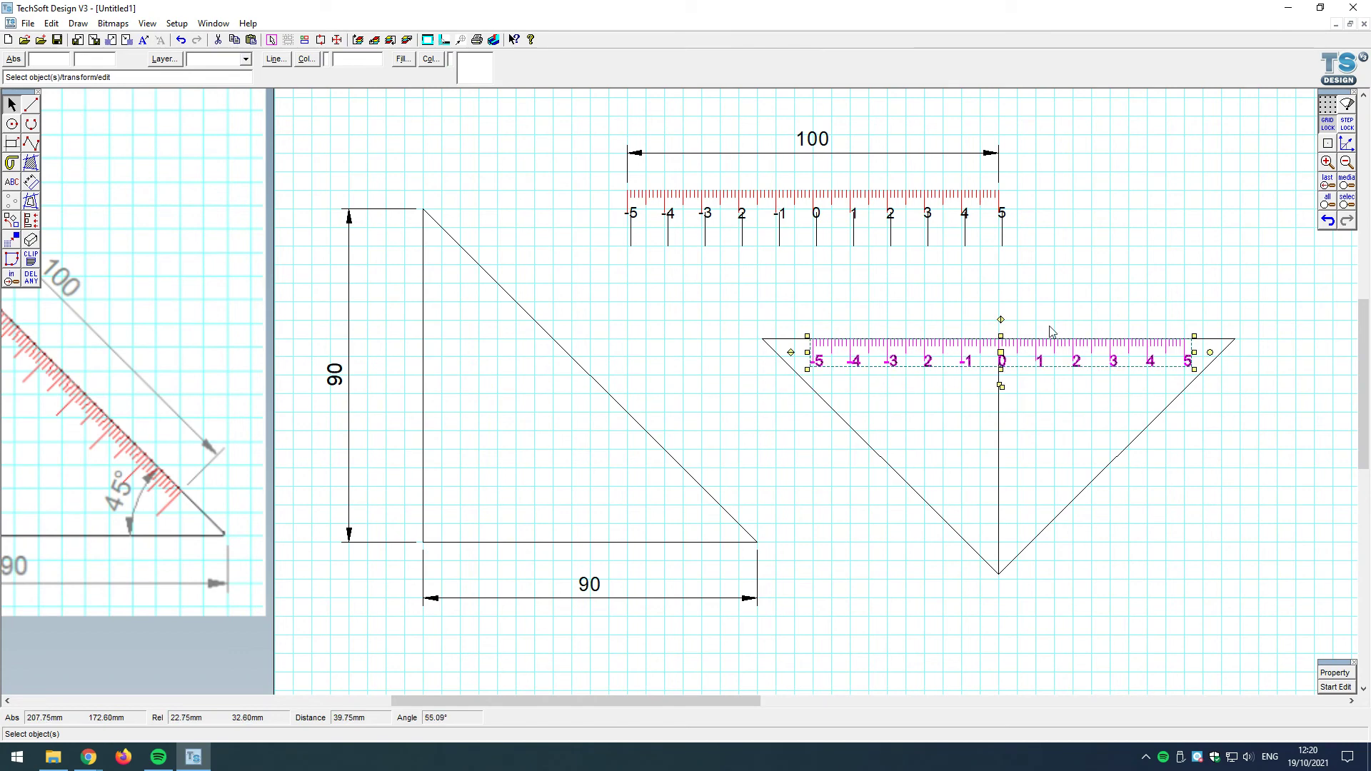
Step: Set the vertical step spacing to 0.5 mm
scroll(1036, 343, "up", 3)
left_click(992, 272)
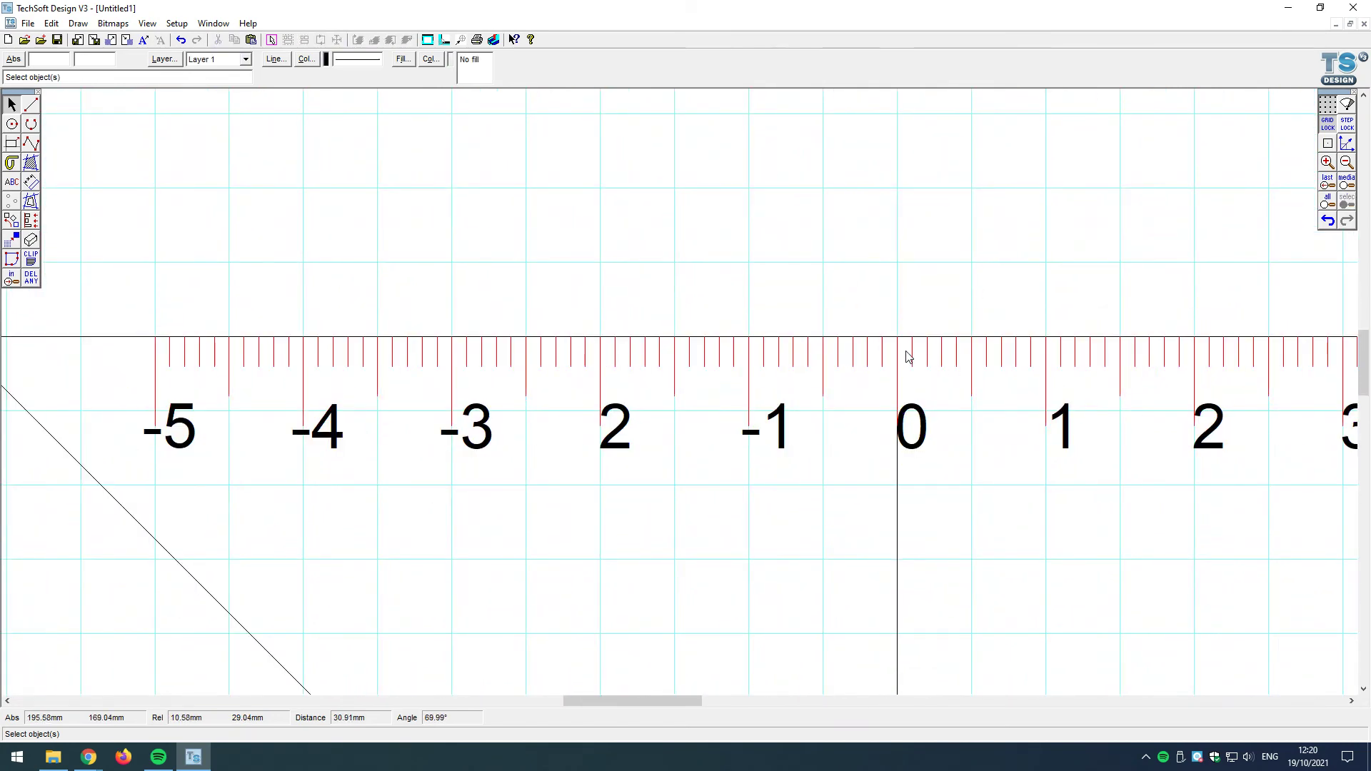
scroll(899, 404, "down", 4)
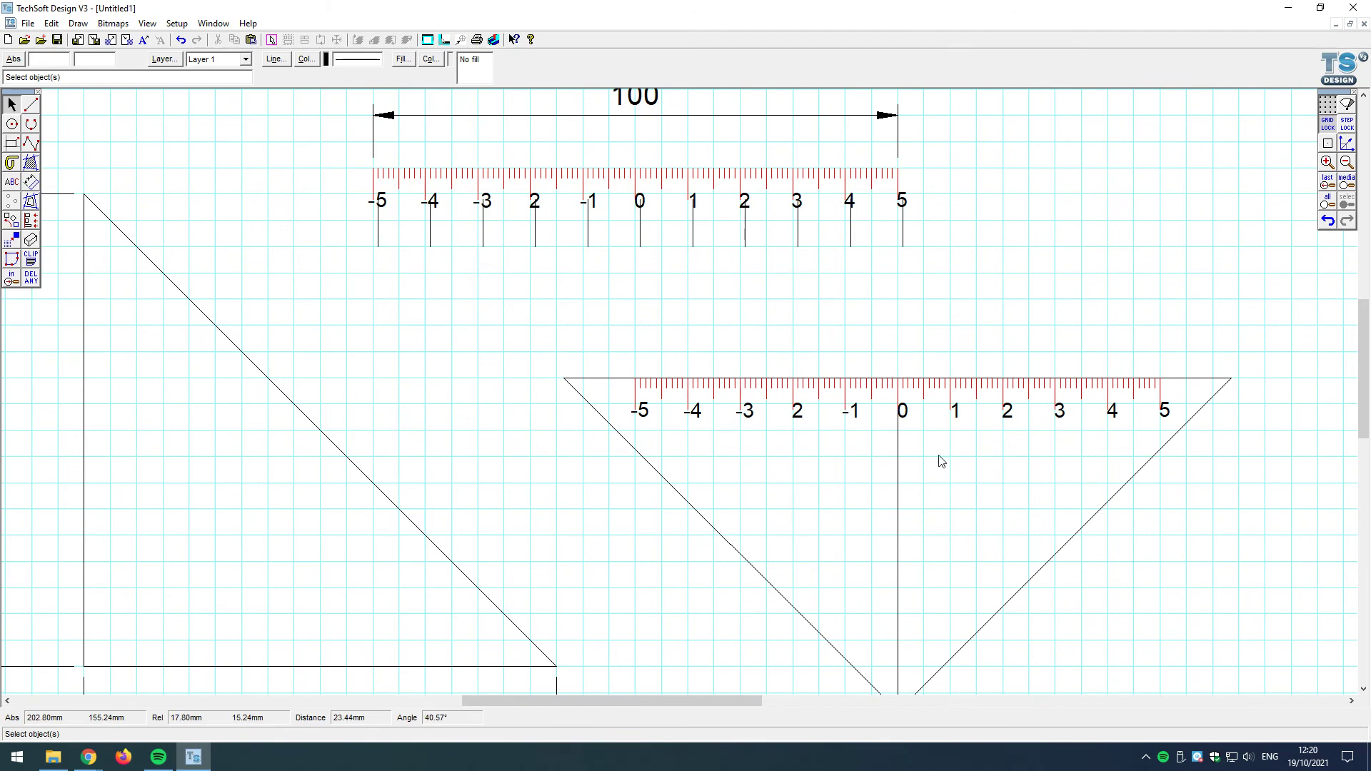
scroll(1004, 426, "up", 2)
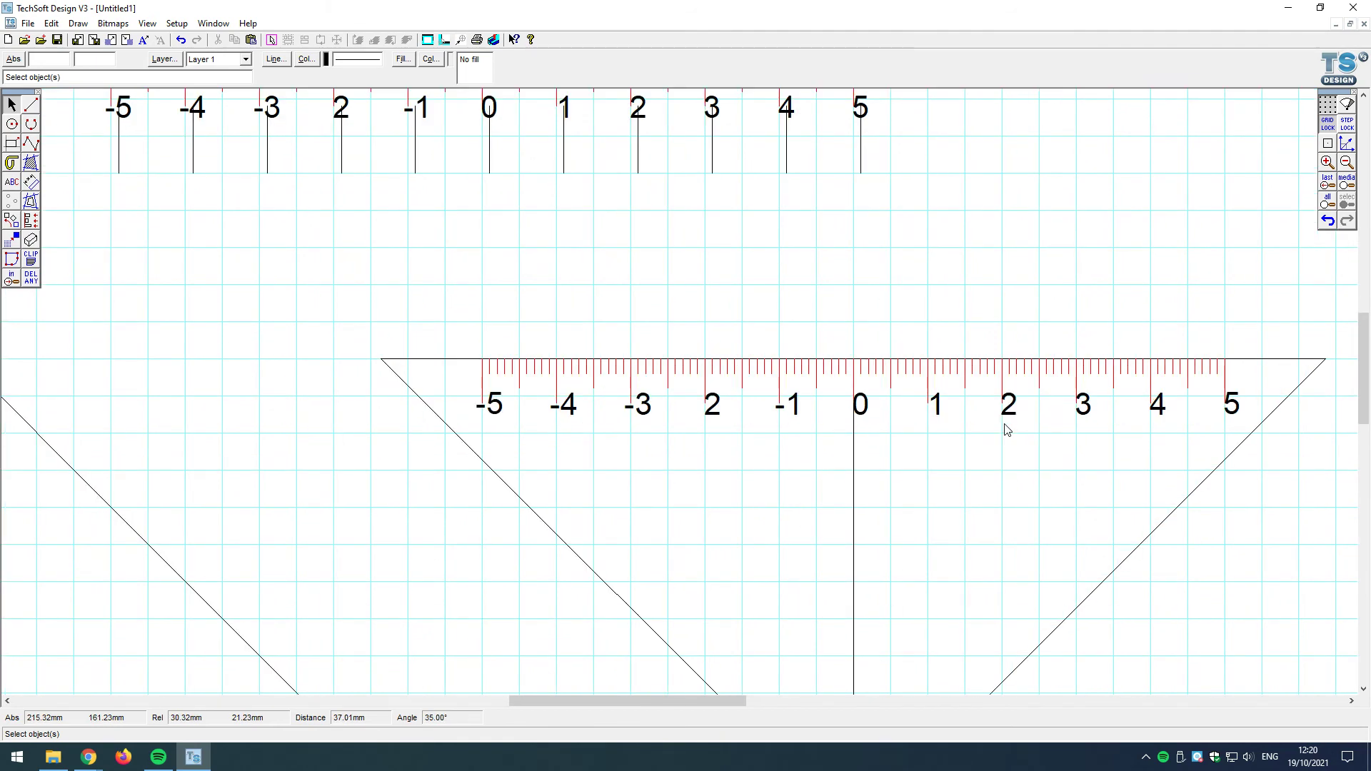
scroll(969, 372, "up", 1)
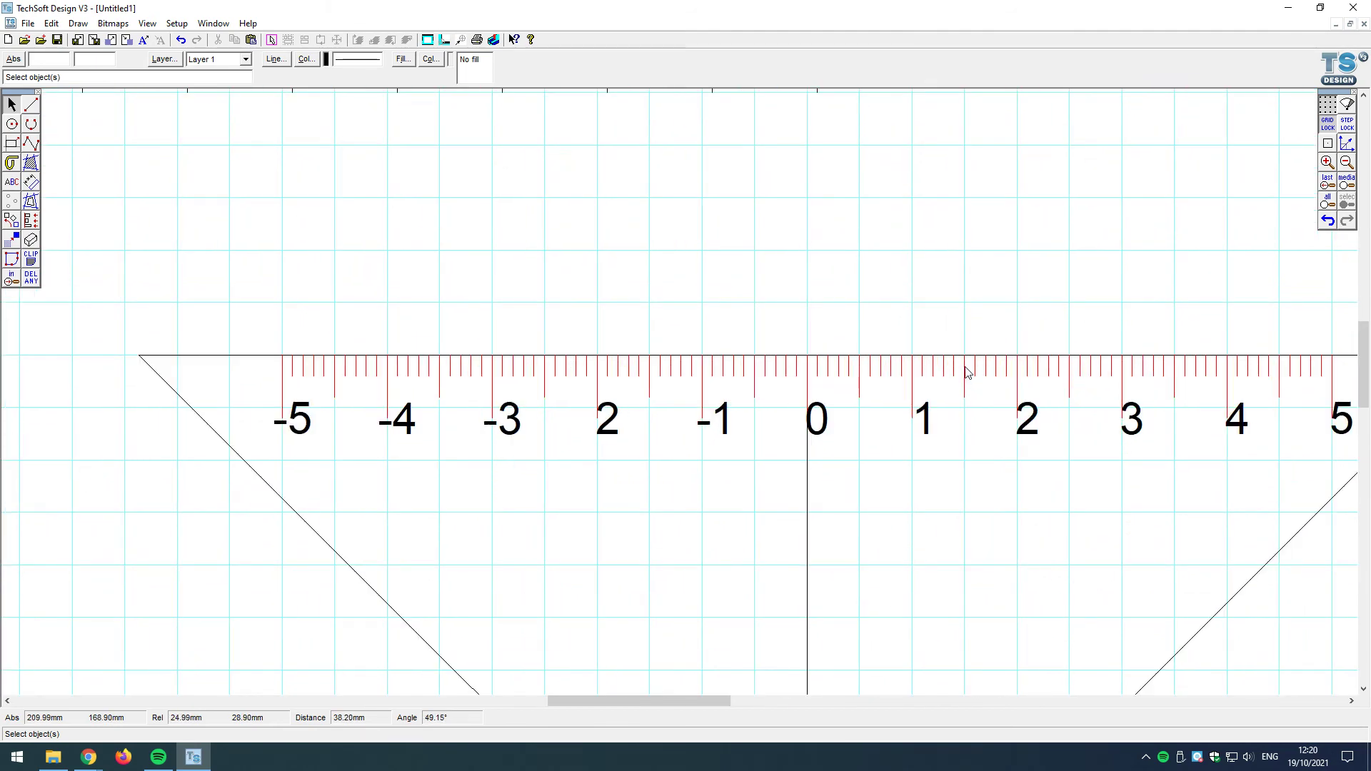
scroll(965, 371, "down", 1)
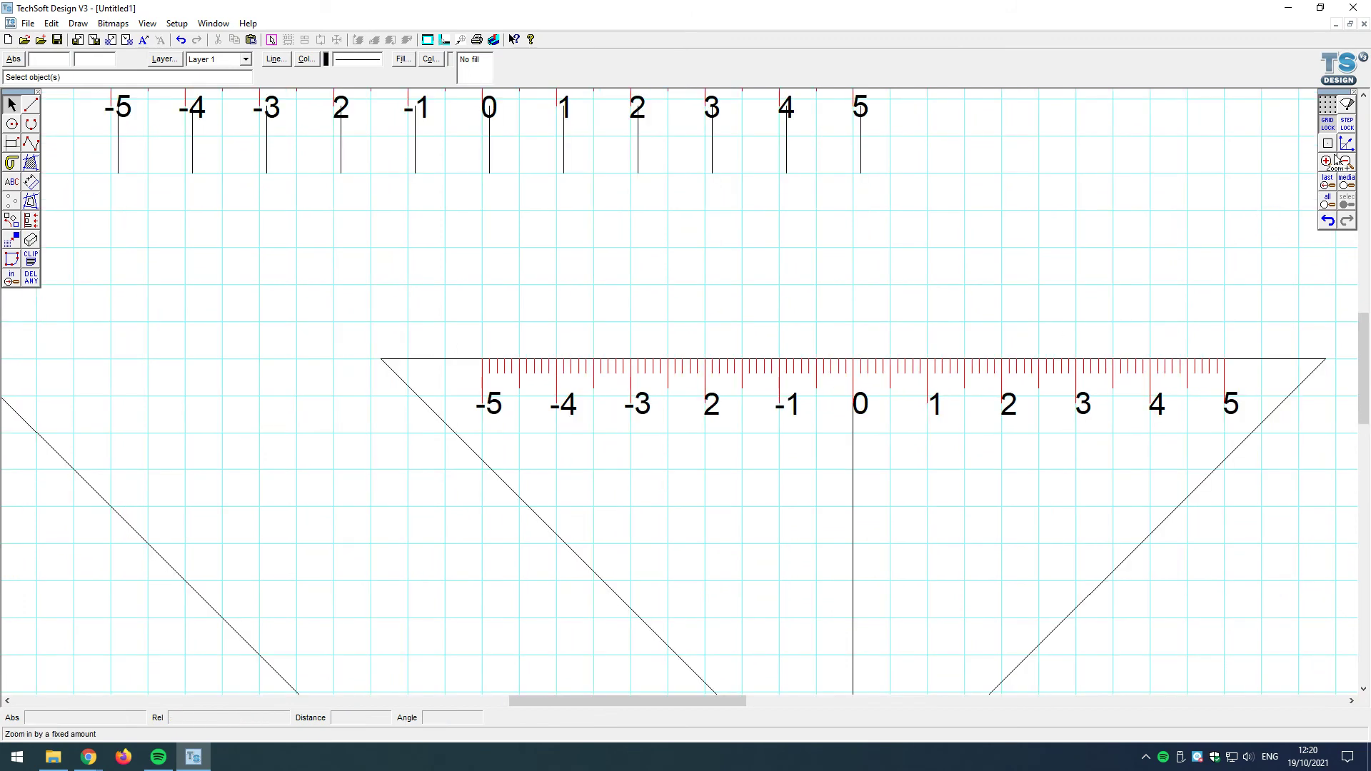
right_click(1349, 128)
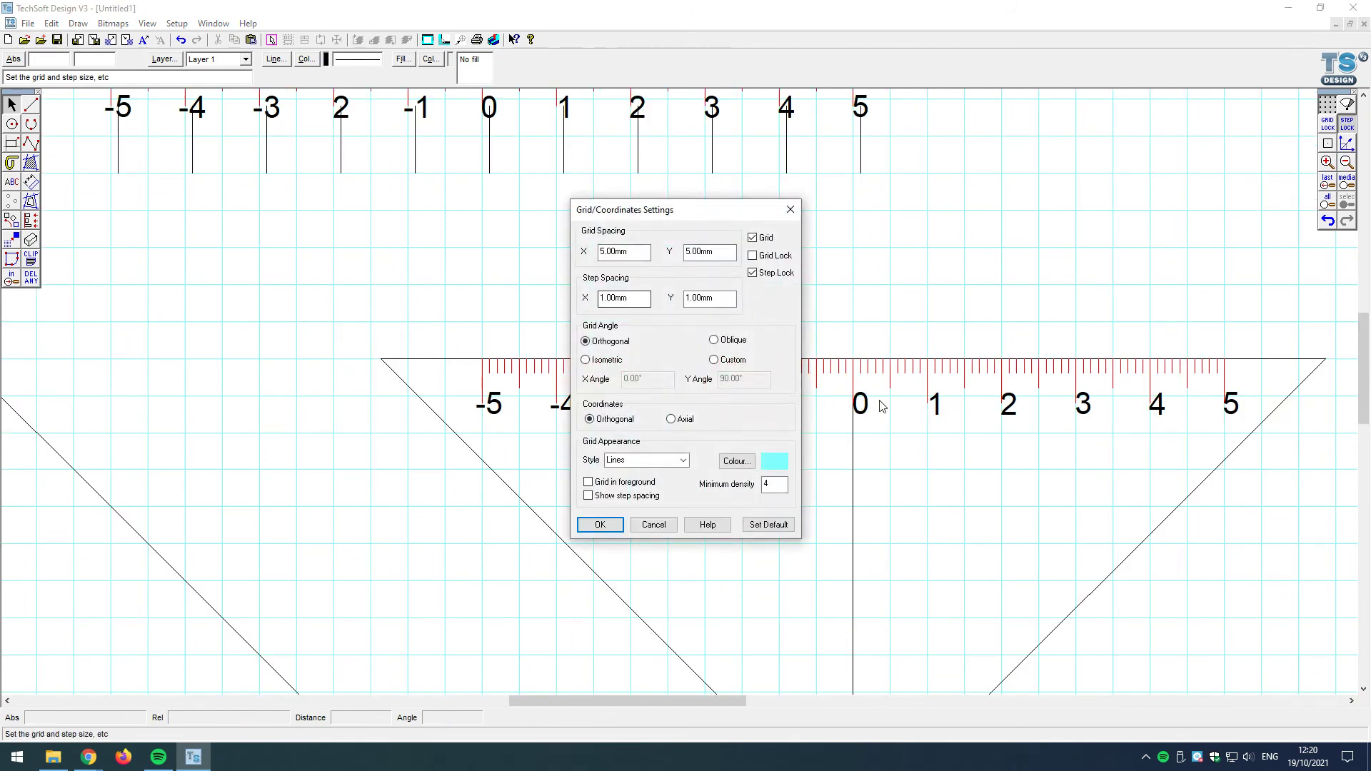
double_click(733, 304)
type("0.5")
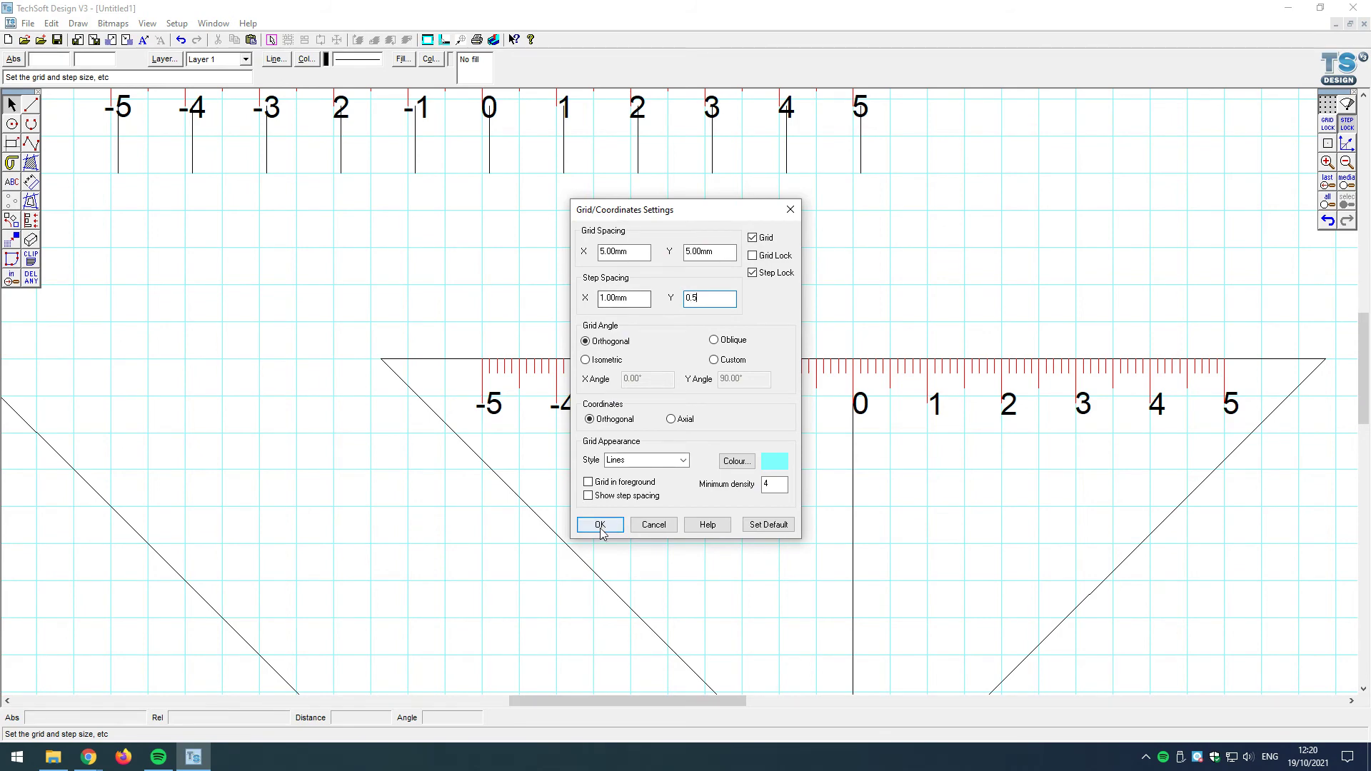
left_click(600, 525)
Step: Nudge the scale up half a millimetre, then undo the nudge
scroll(893, 372, "up", 1)
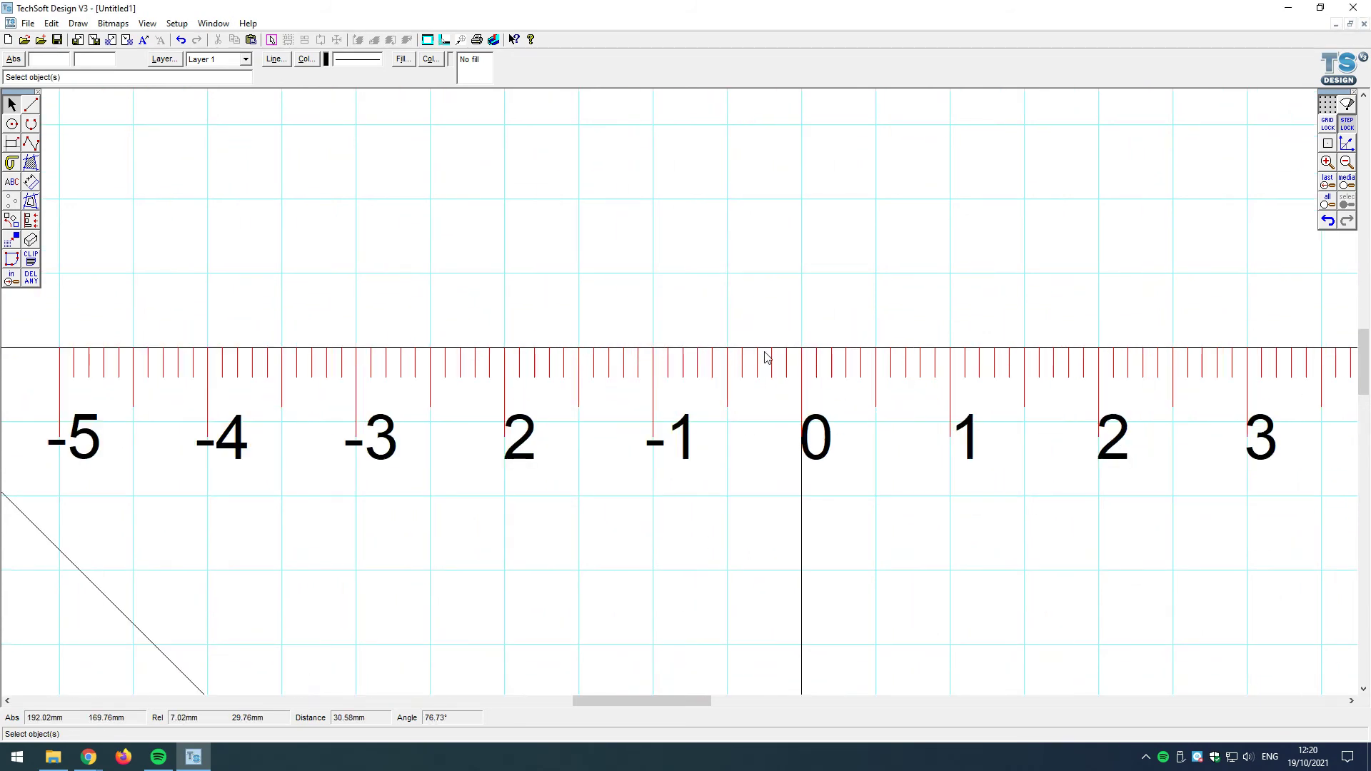
left_click(729, 379)
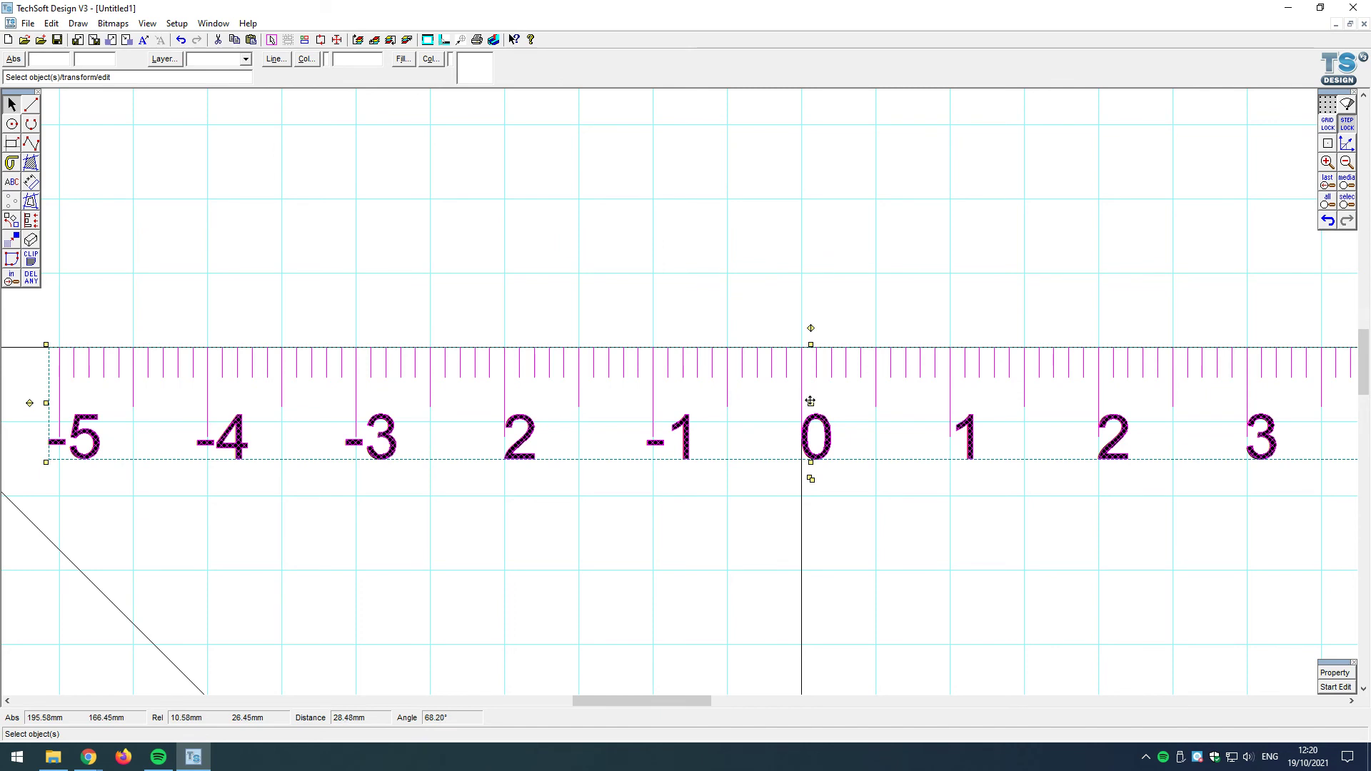
left_click_drag(810, 402, 811, 403)
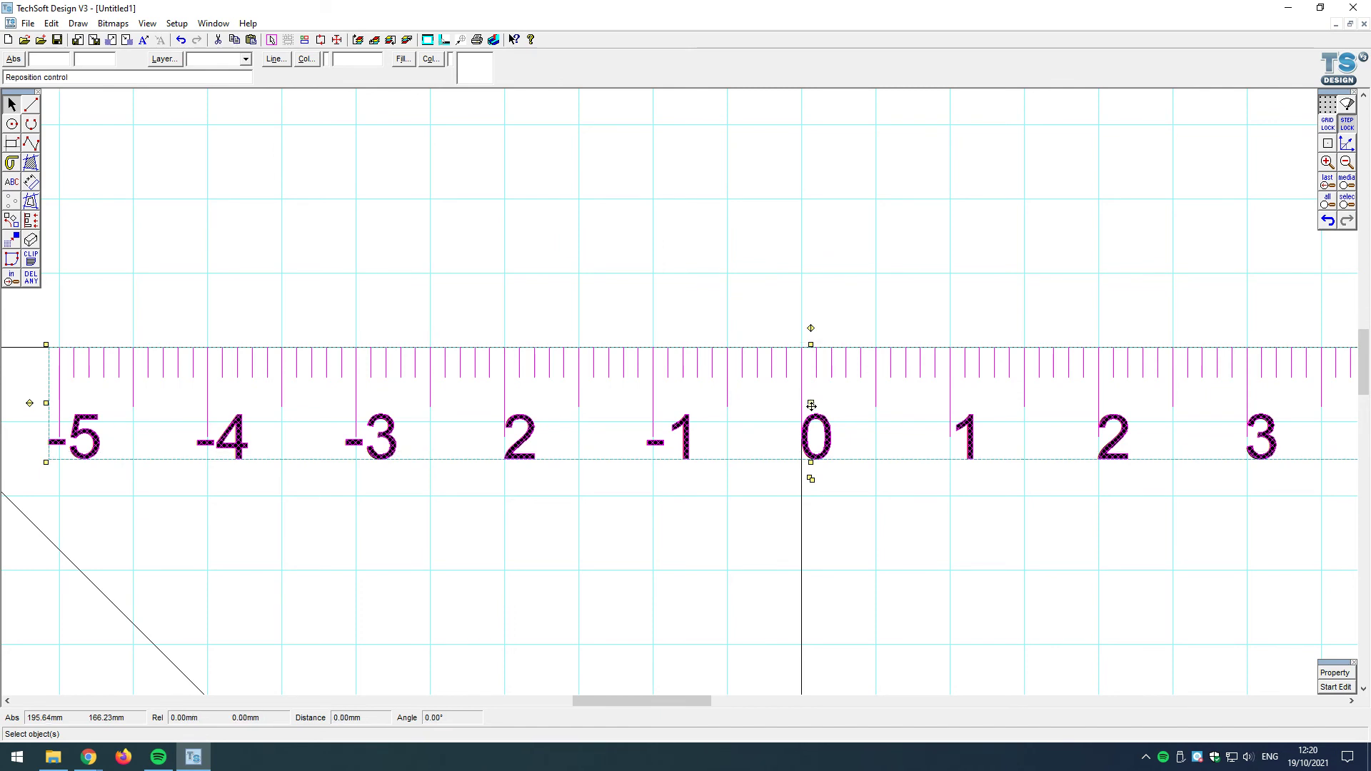
left_click(808, 340)
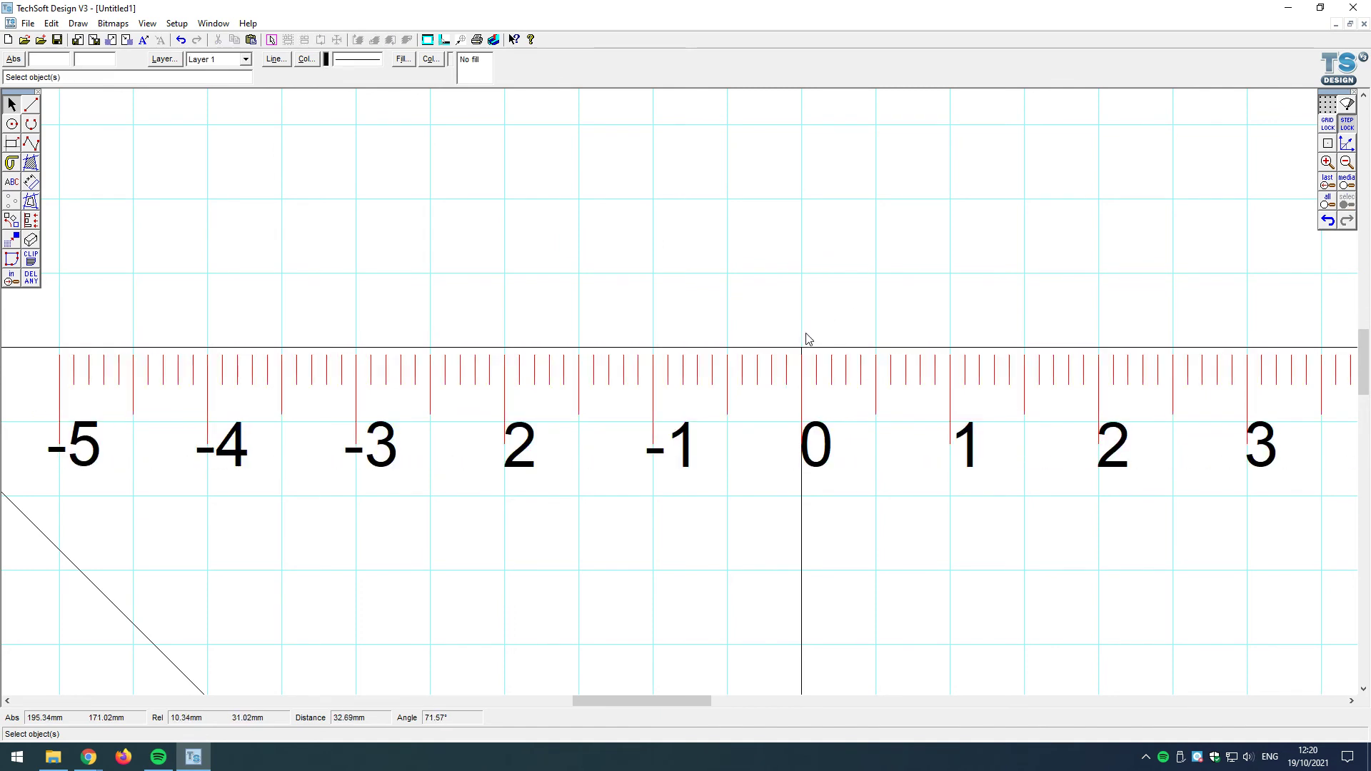
scroll(807, 340, "down", 2)
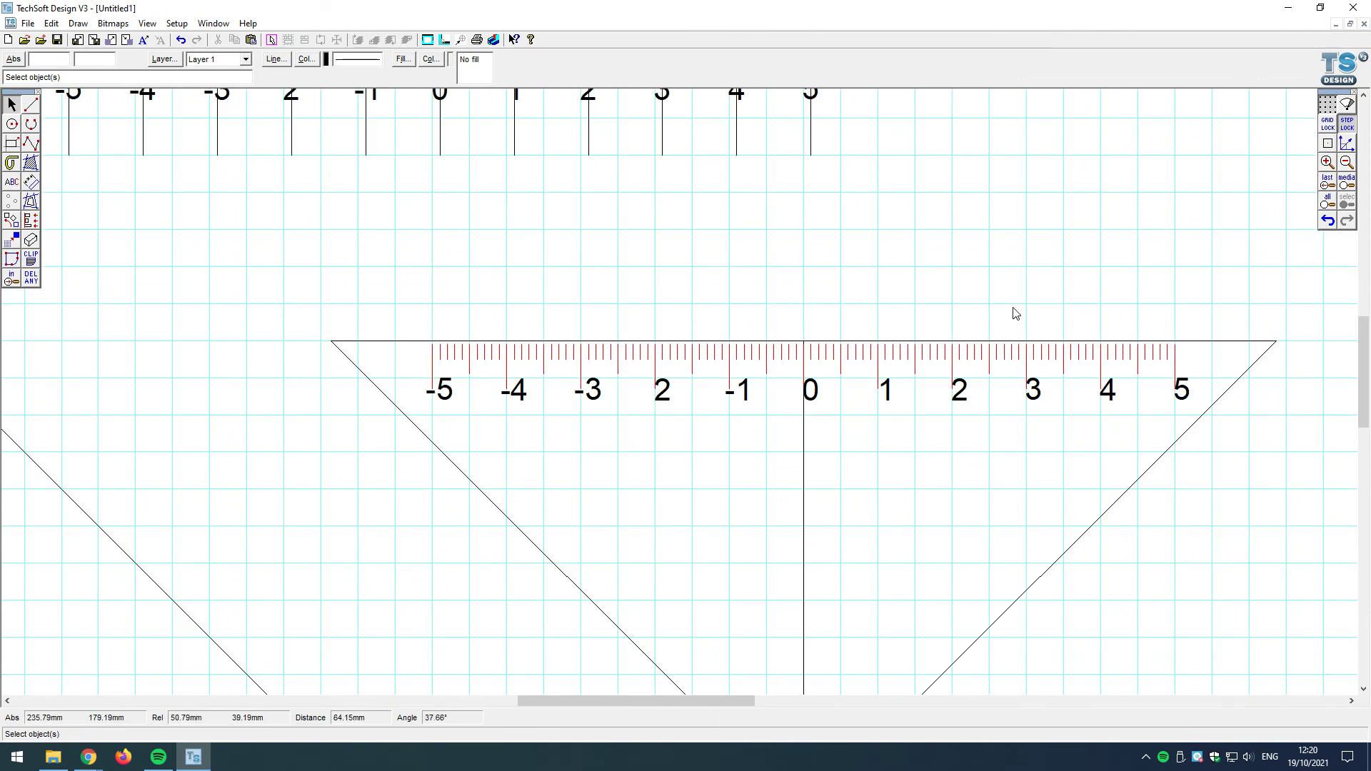
scroll(871, 357, "down", 1)
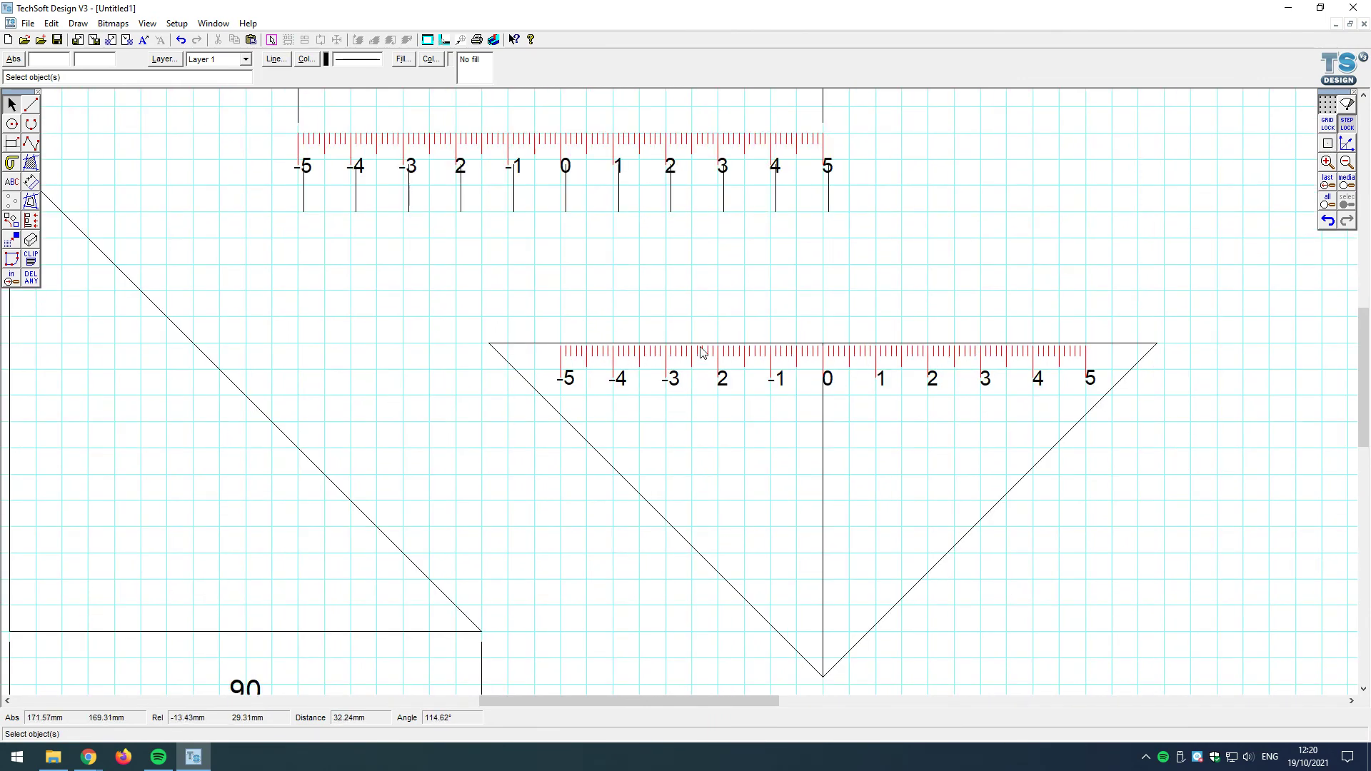
scroll(791, 351, "up", 2)
left_click(1327, 221)
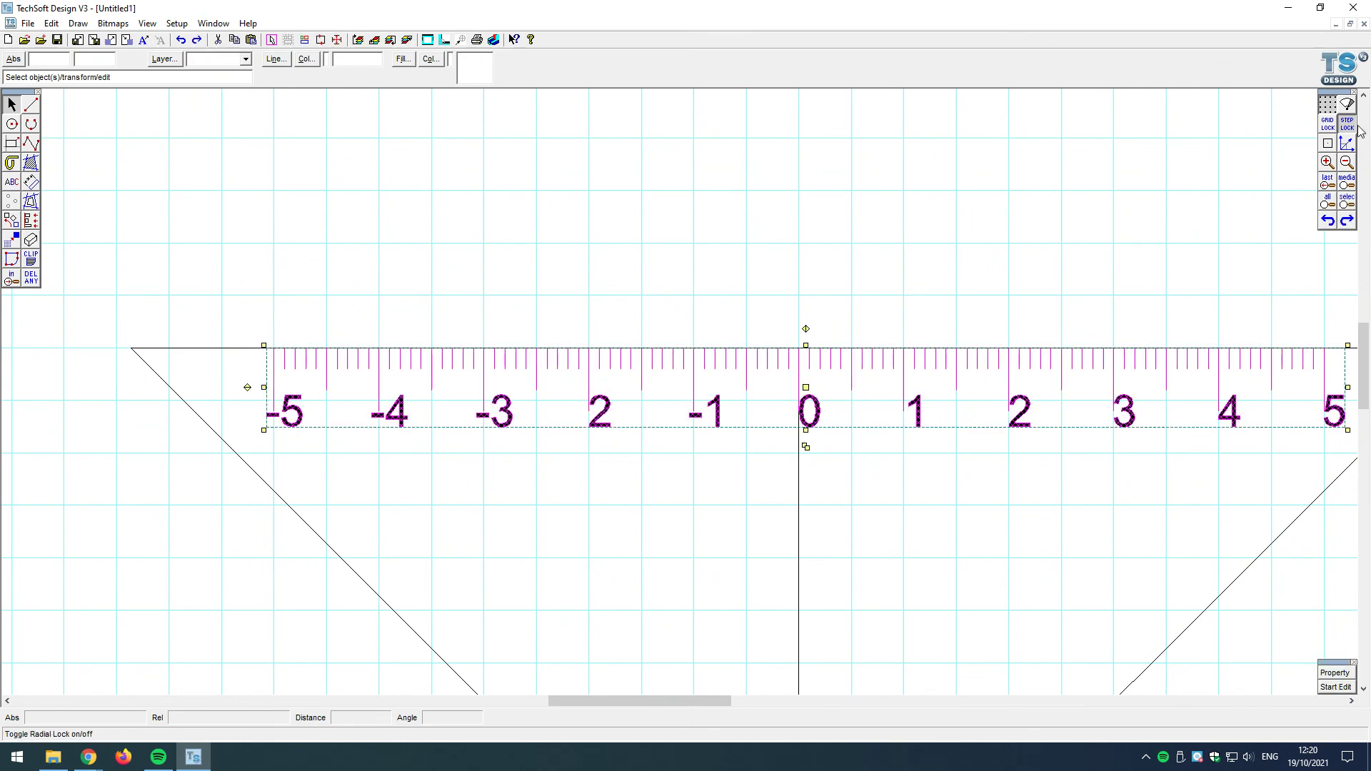
Step: Change the vertical step to 0.25 mm and nudge the scale down onto the top edge
right_click(1348, 124)
key("Tab")
key("Tab")
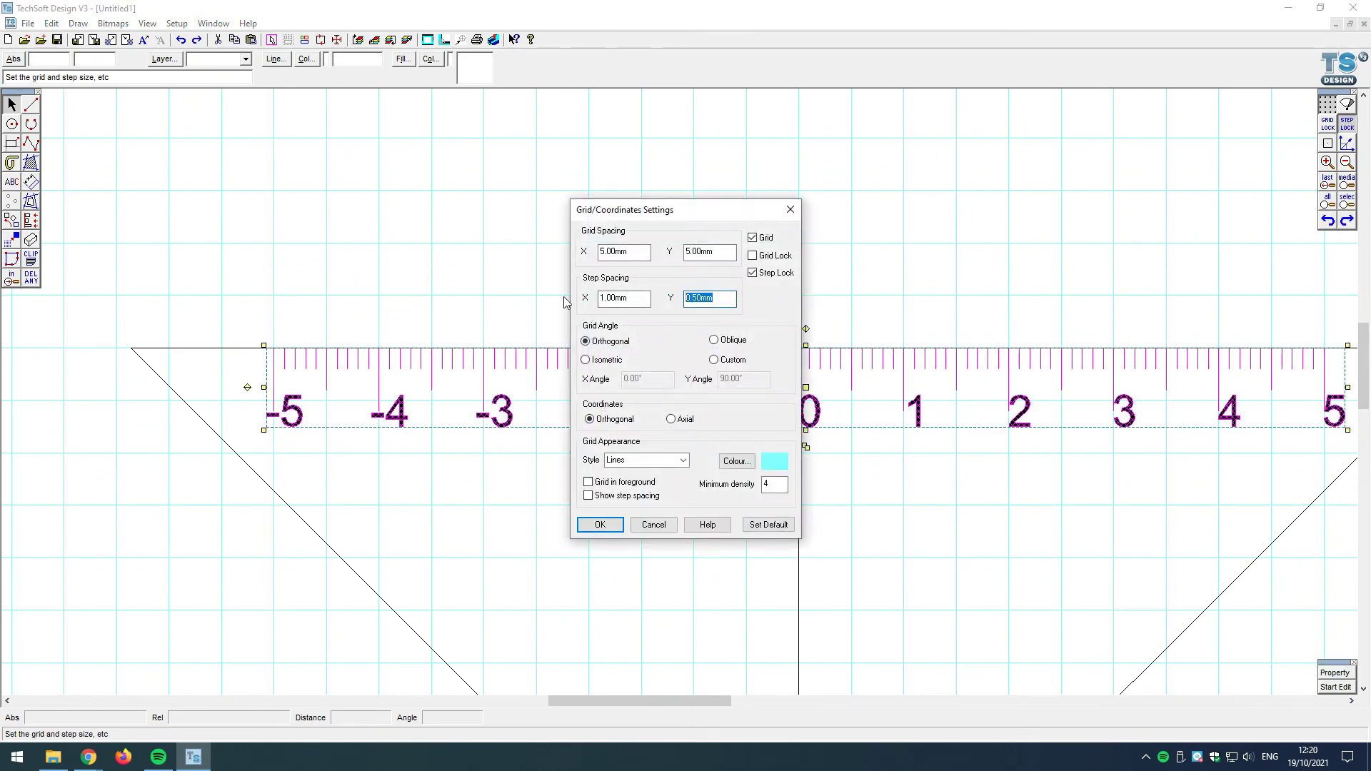
type("0")
left_click(588, 529)
scroll(791, 397, "up", 2)
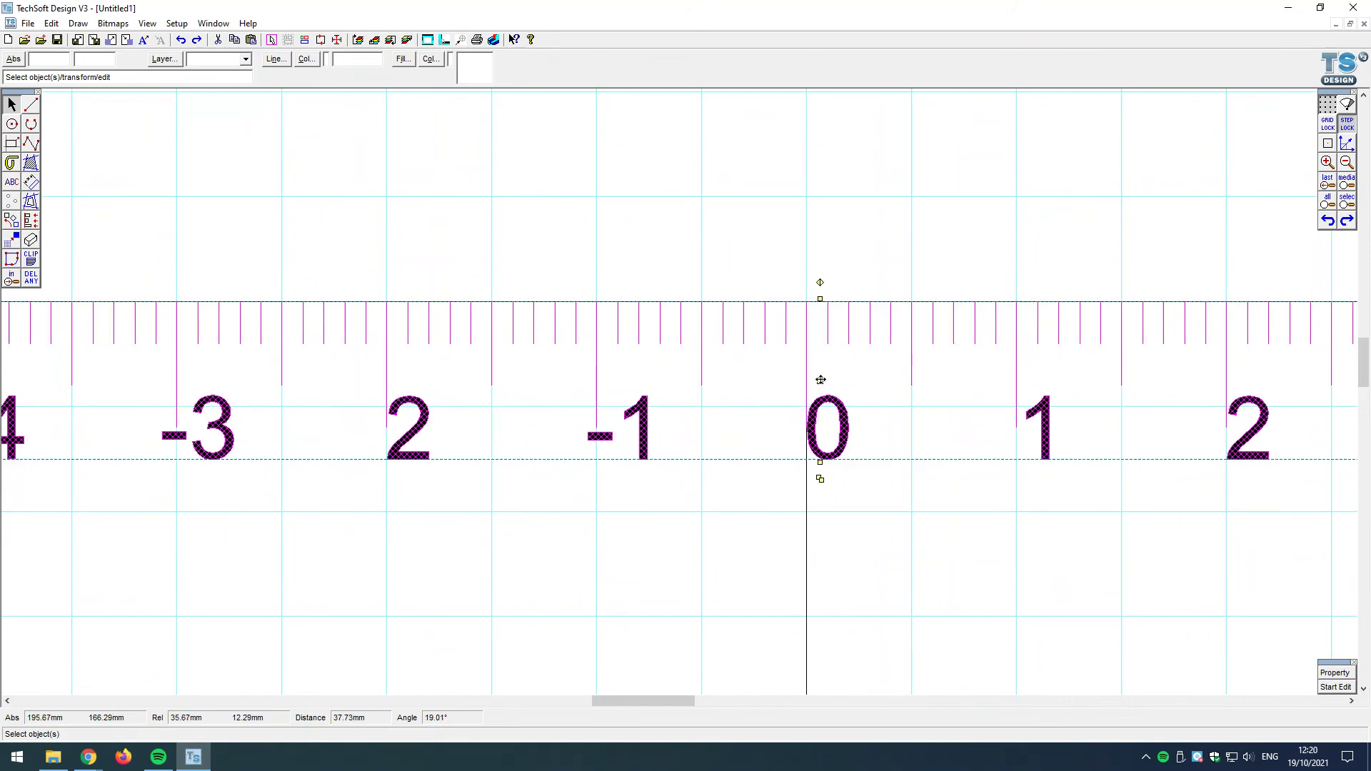
left_click_drag(820, 380, 821, 386)
scroll(906, 310, "down", 3)
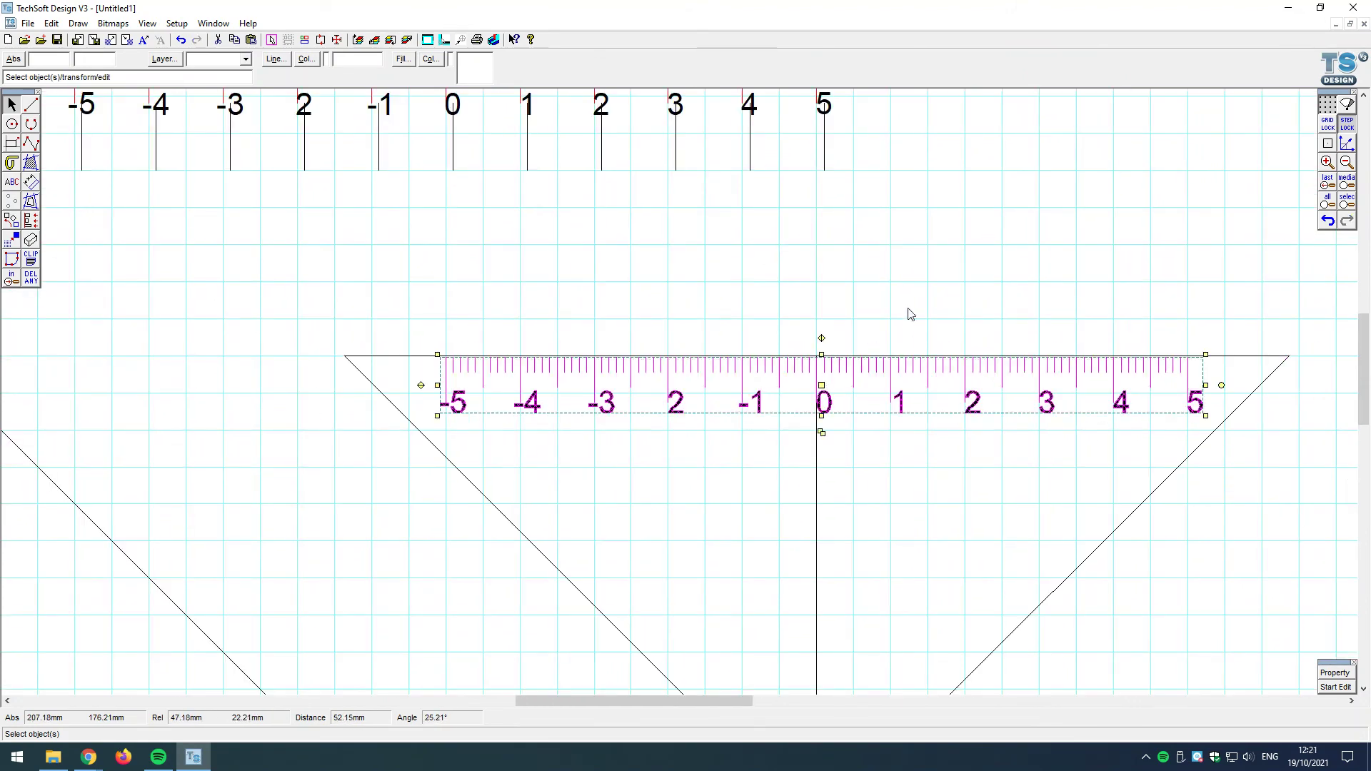
left_click(928, 306)
scroll(1186, 368, "up", 3)
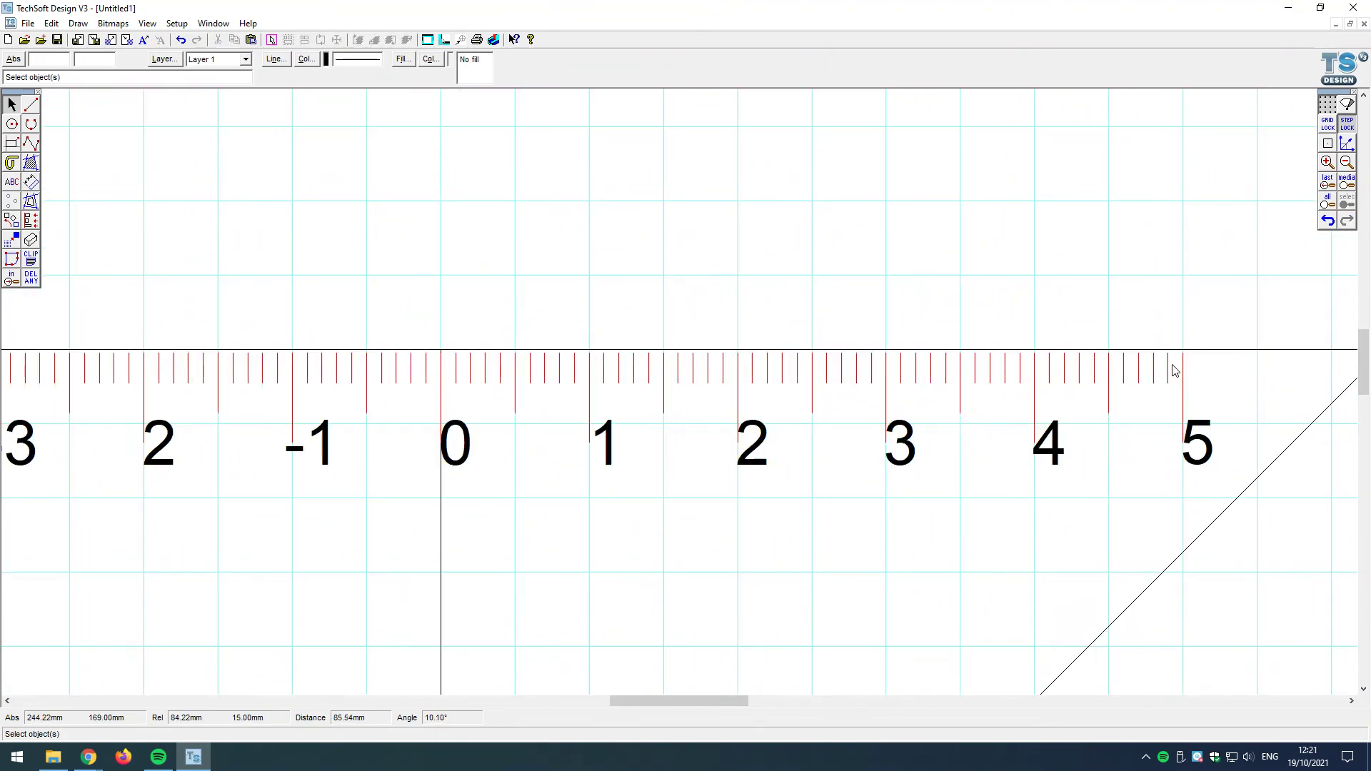
scroll(1175, 370, "down", 3)
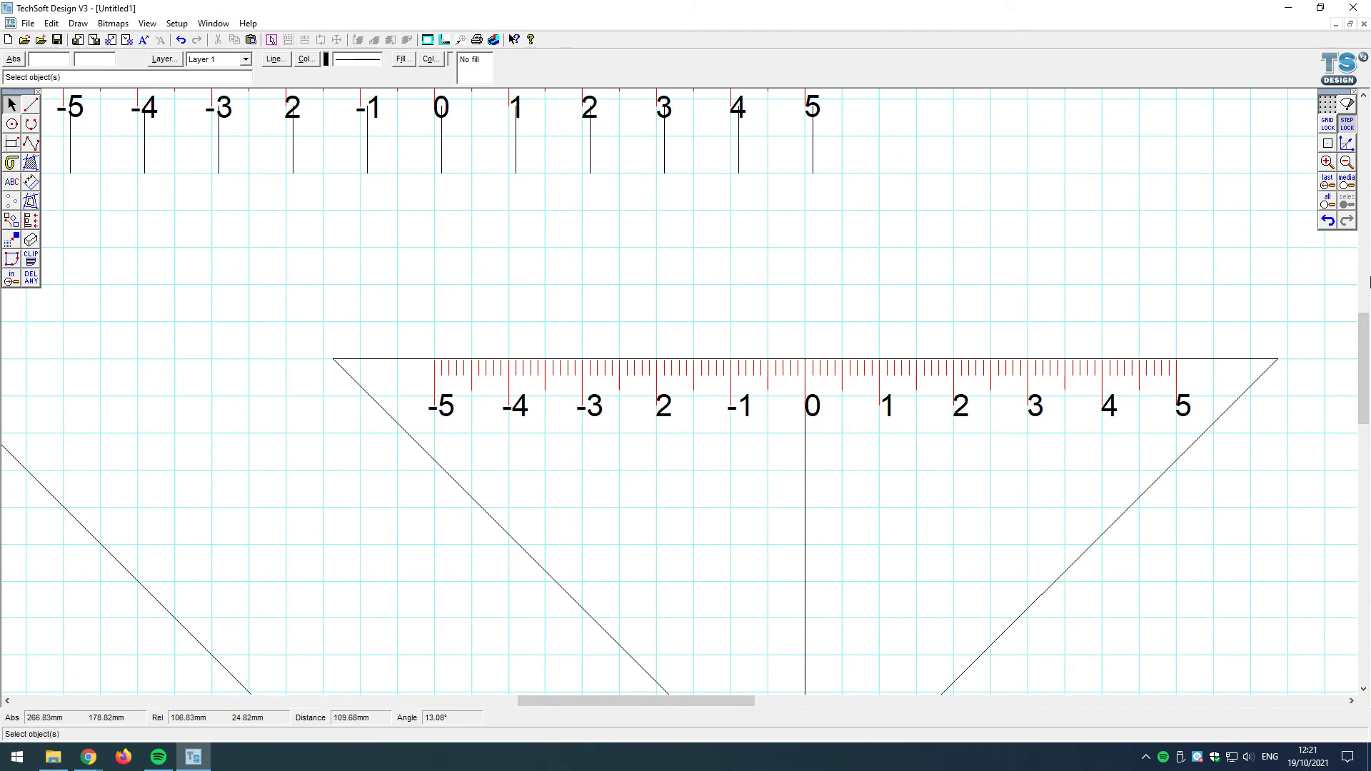
Step: Reset the vertical step spacing from 0.25 mm back to 1 mm
double_click(1337, 127)
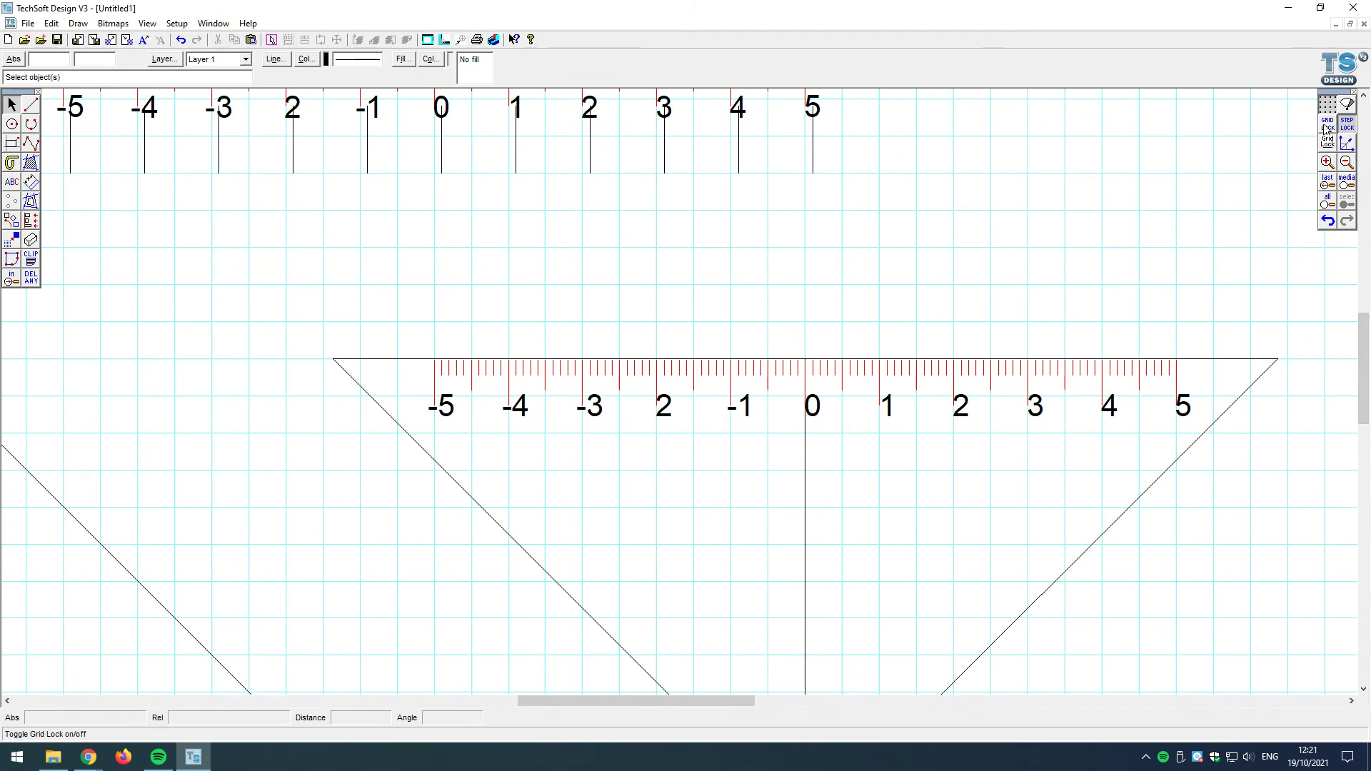
double_click(678, 302)
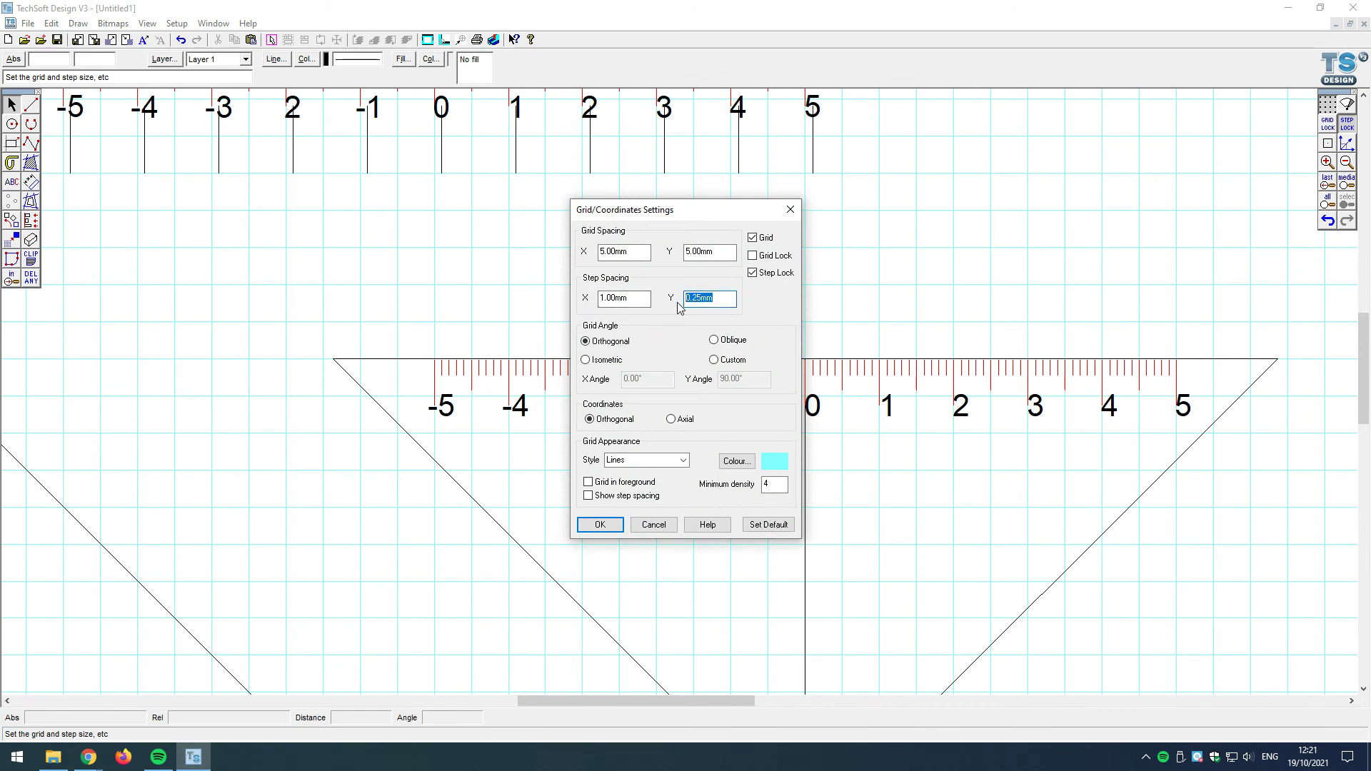
type("1")
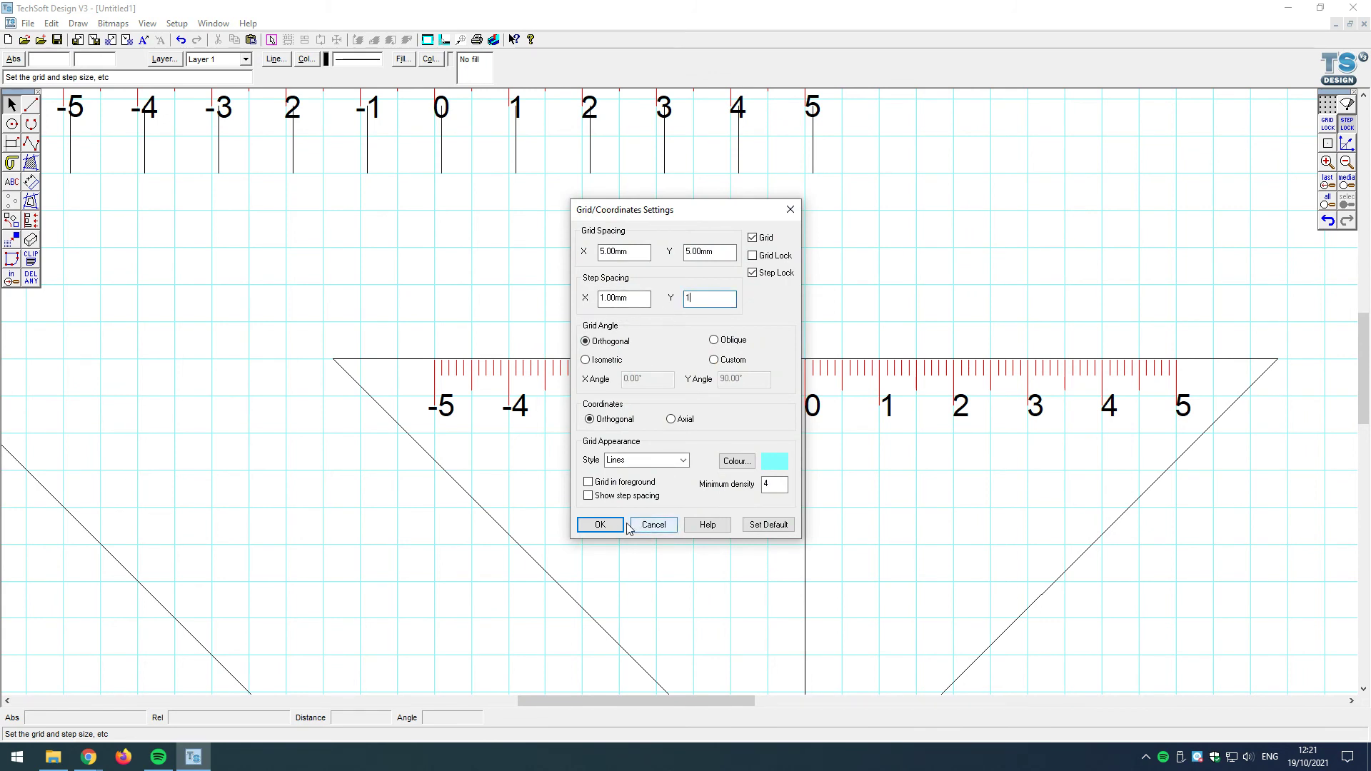
left_click(599, 524)
scroll(836, 450, "down", 1)
scroll(656, 391, "down", 1)
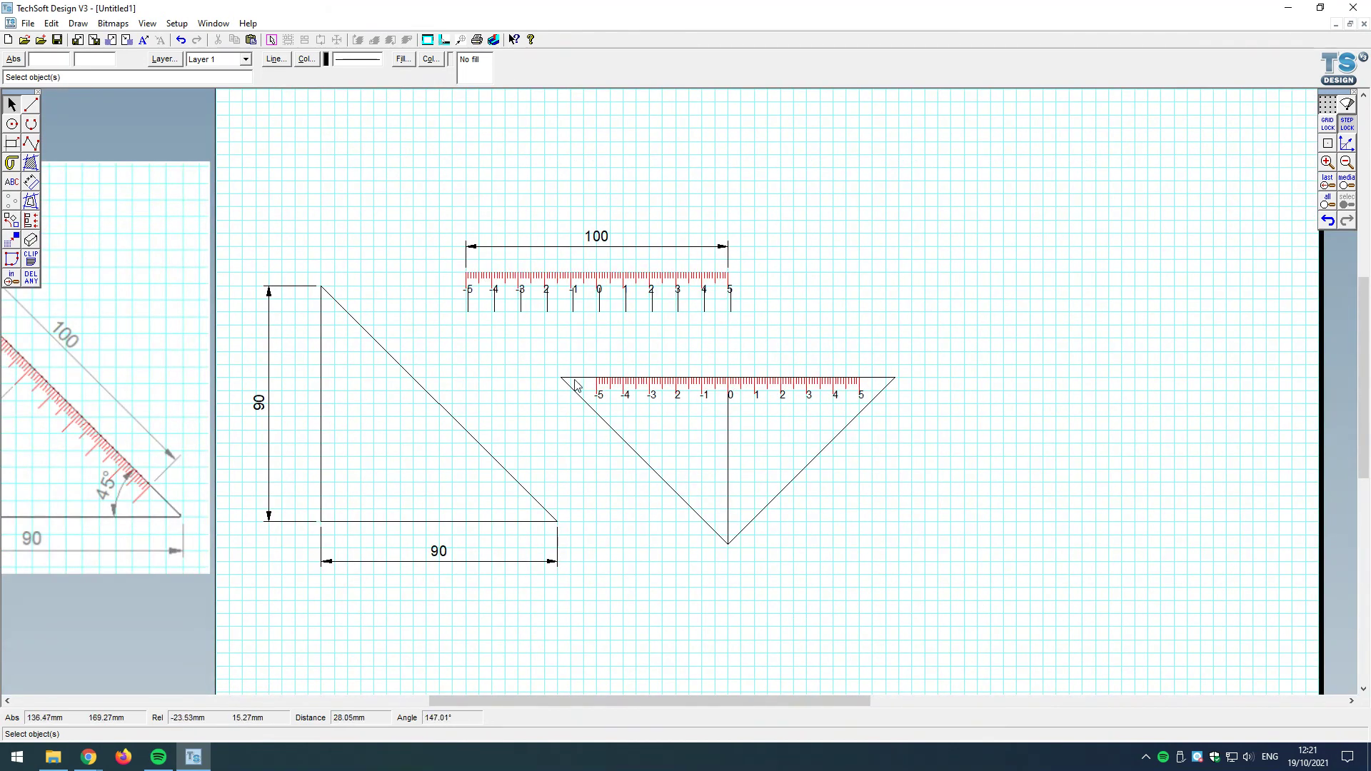
Step: Select the whole right set square with its scale and group it
left_click_drag(541, 359, 956, 550)
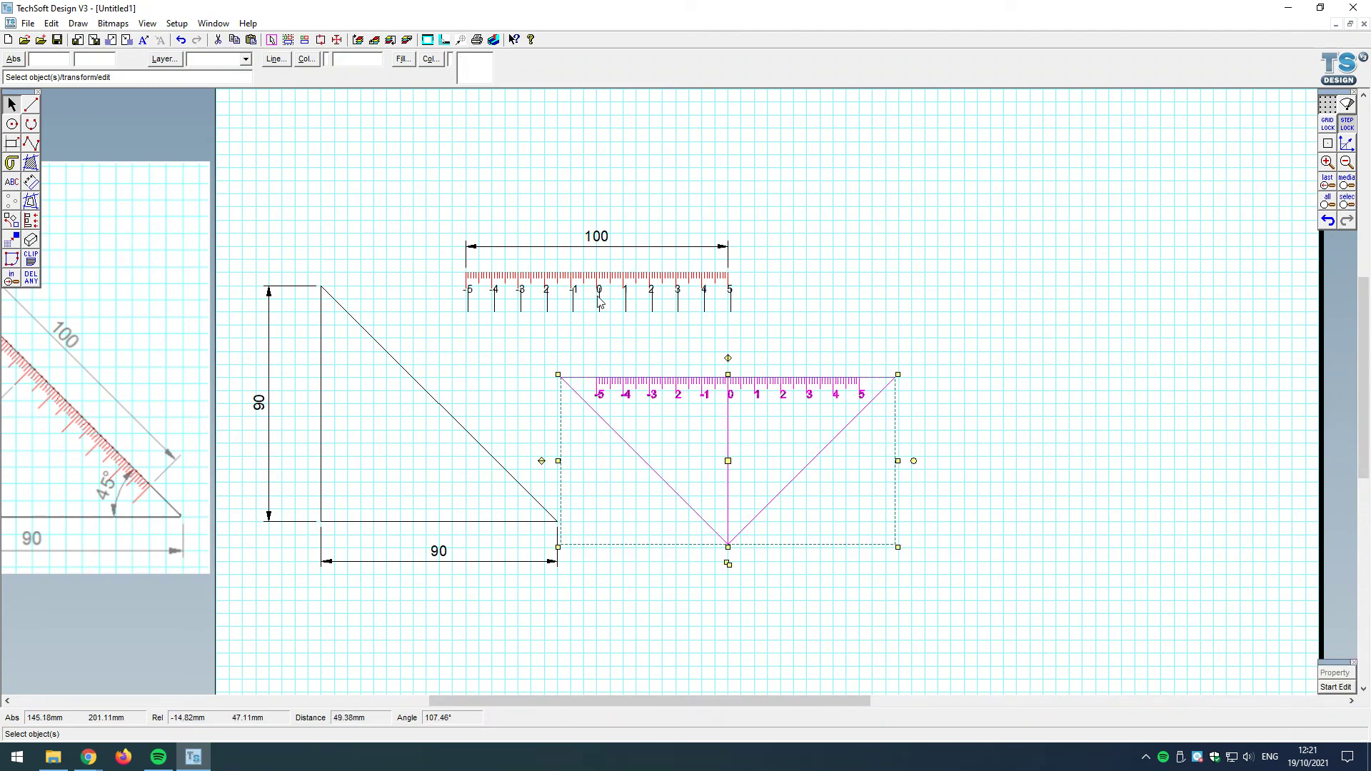
key("ctrl+g")
left_click(704, 413)
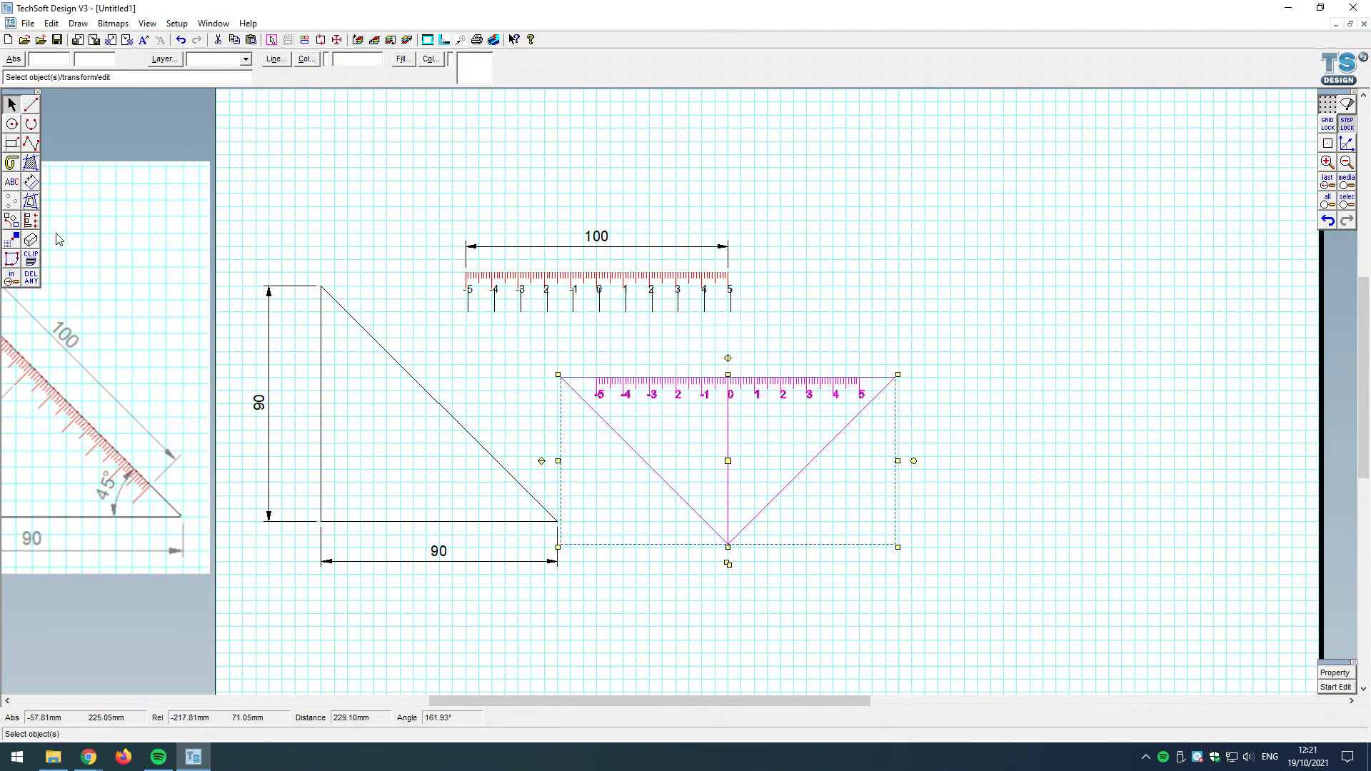
Step: Rotate the grouped set square -45° about the scale's 0 mark and move it down-right
left_click(11, 222)
left_click(689, 351)
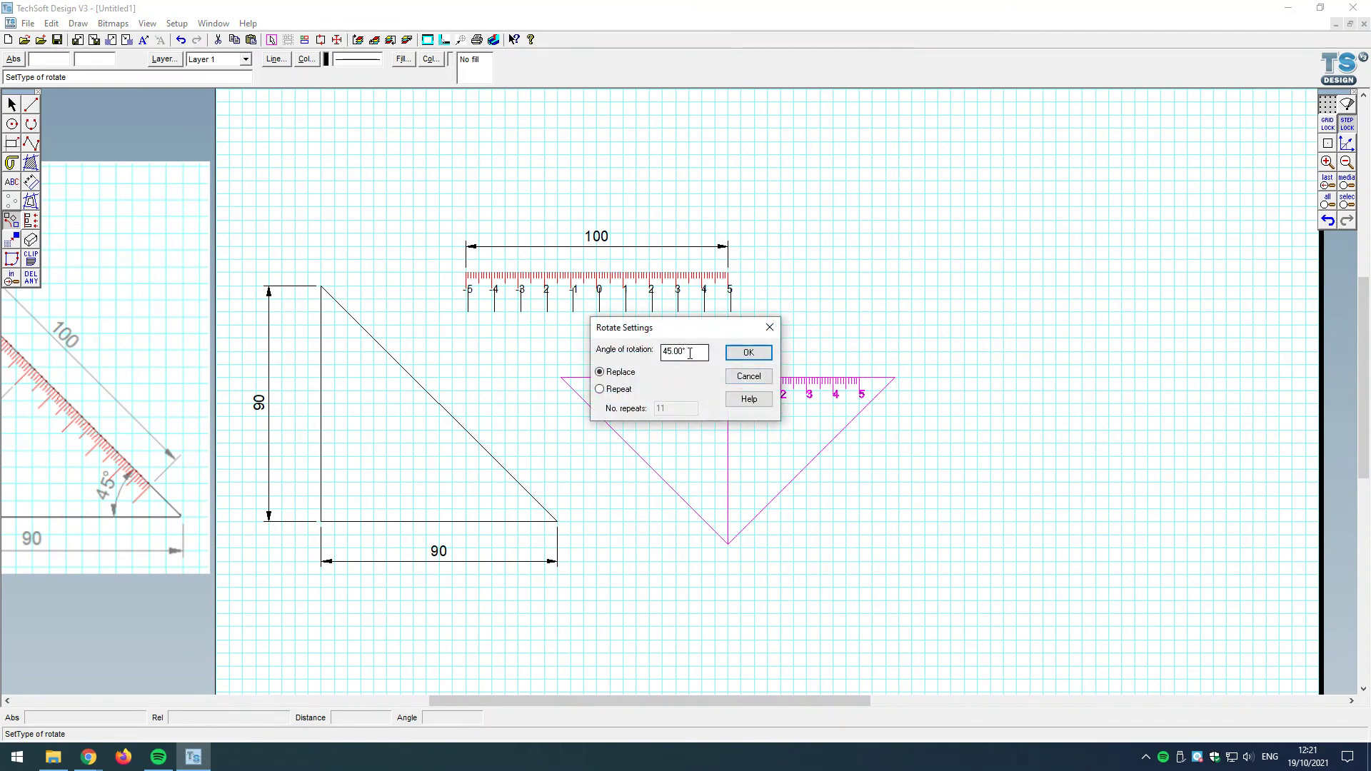
type("-")
left_click(748, 352)
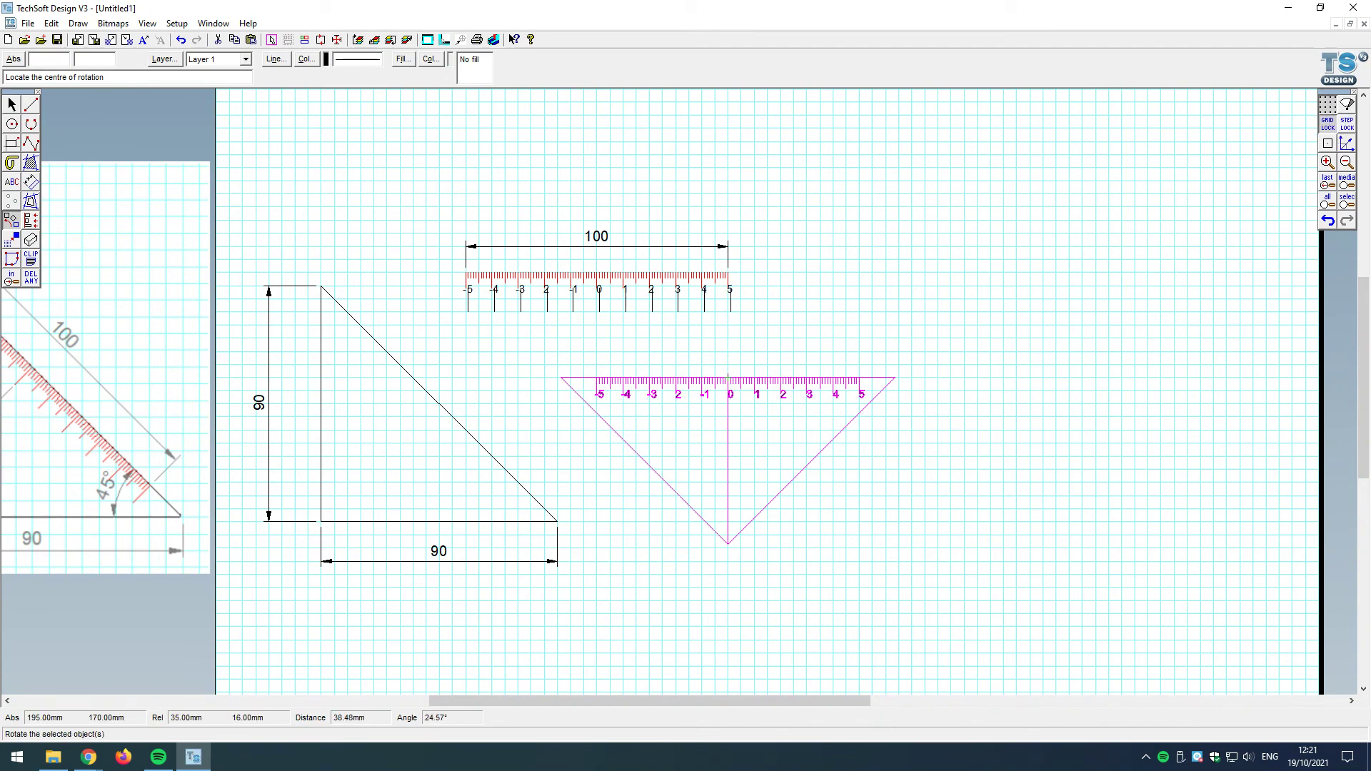
left_click(728, 376)
left_click(11, 105)
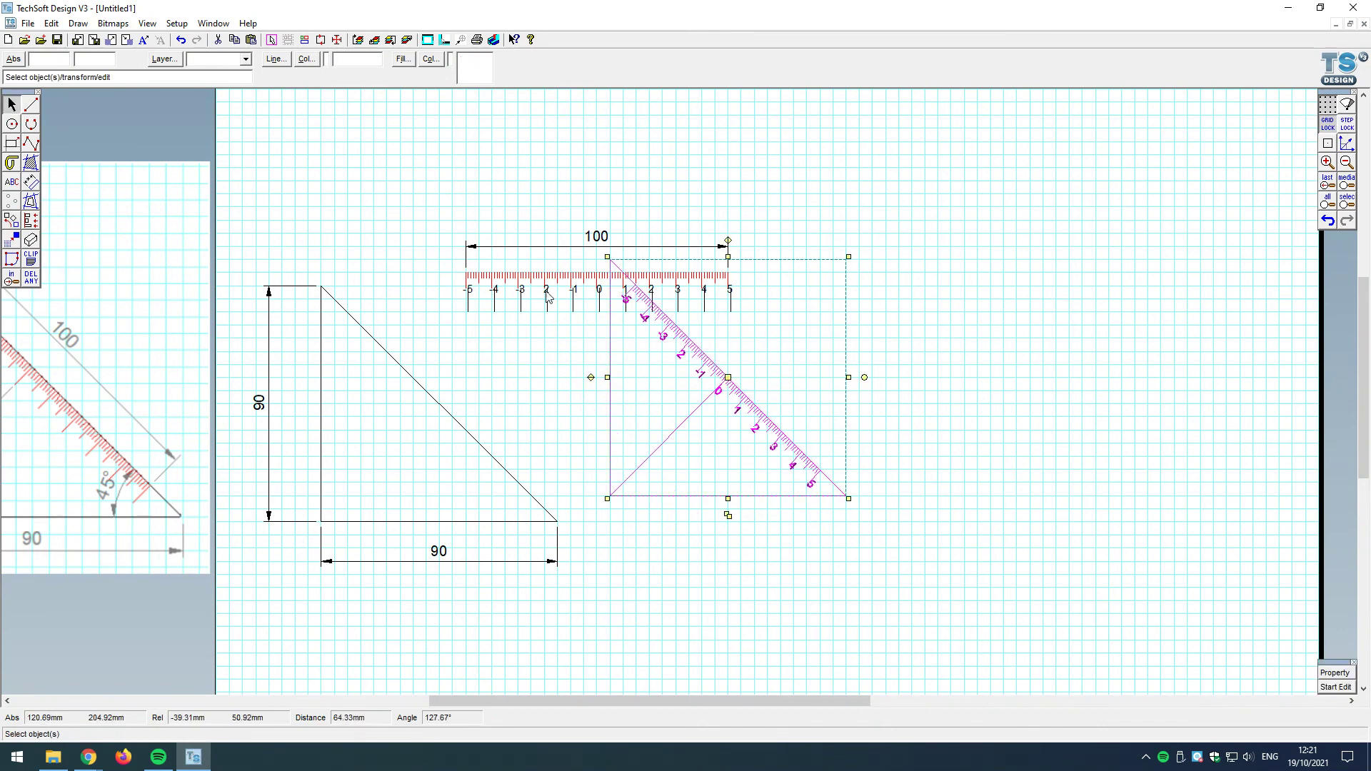
left_click_drag(728, 377, 752, 441)
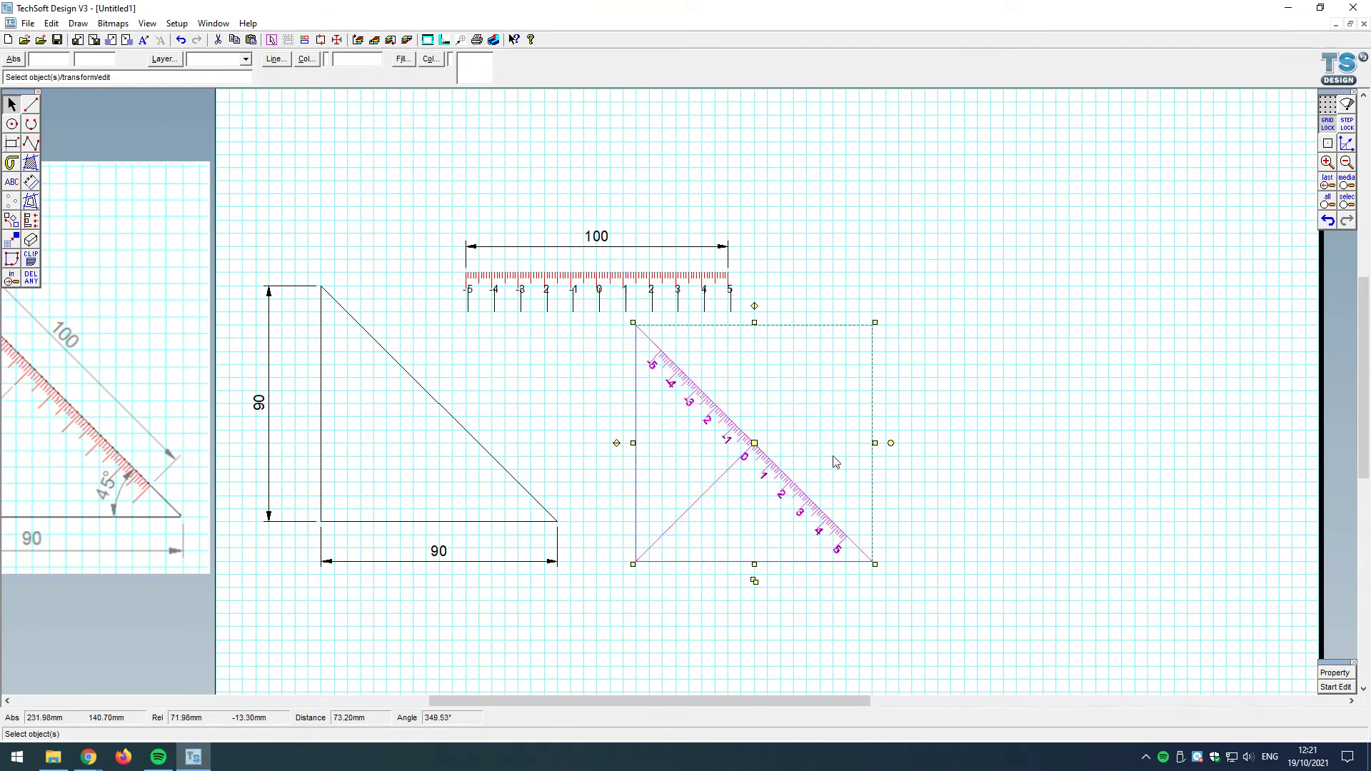
left_click(1111, 444)
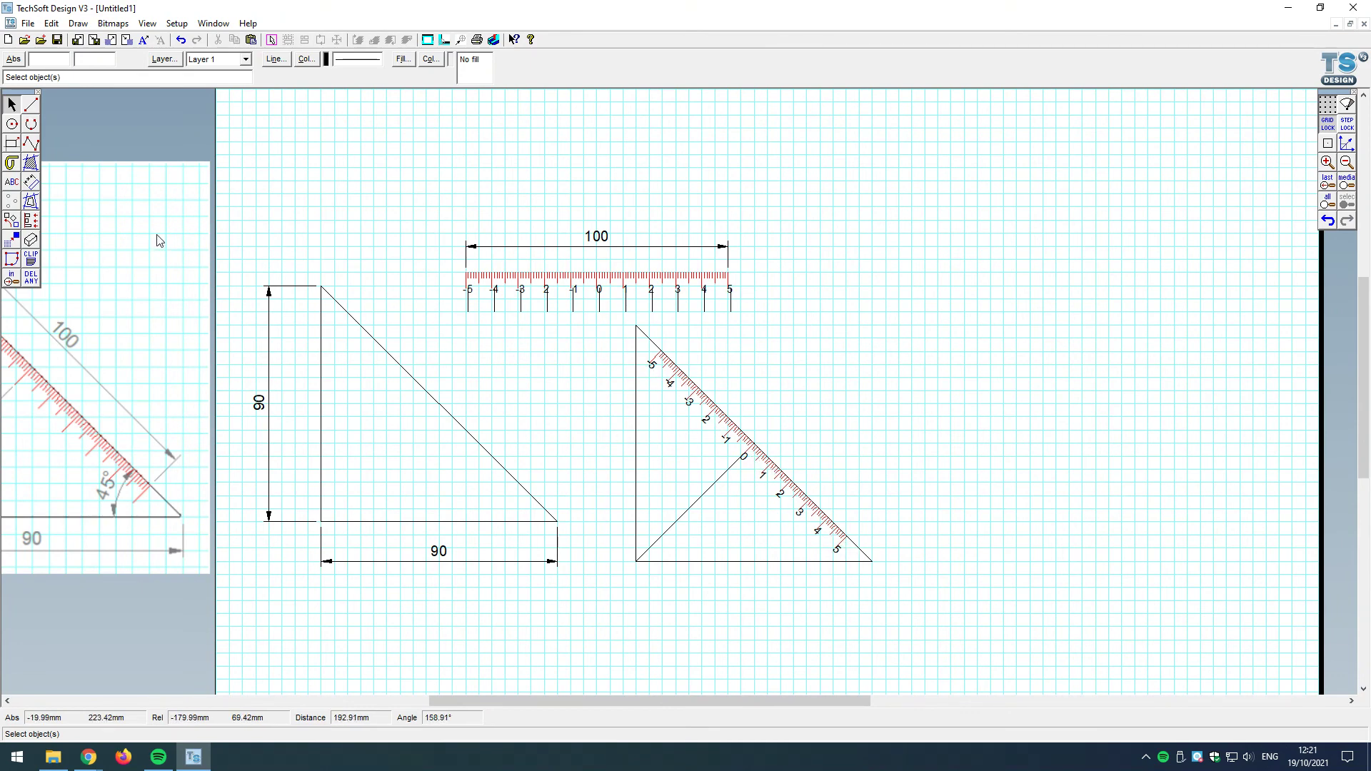
Step: Create a graphical-path contour around the set square with a blue line colour
left_click(31, 201)
double_click(709, 330)
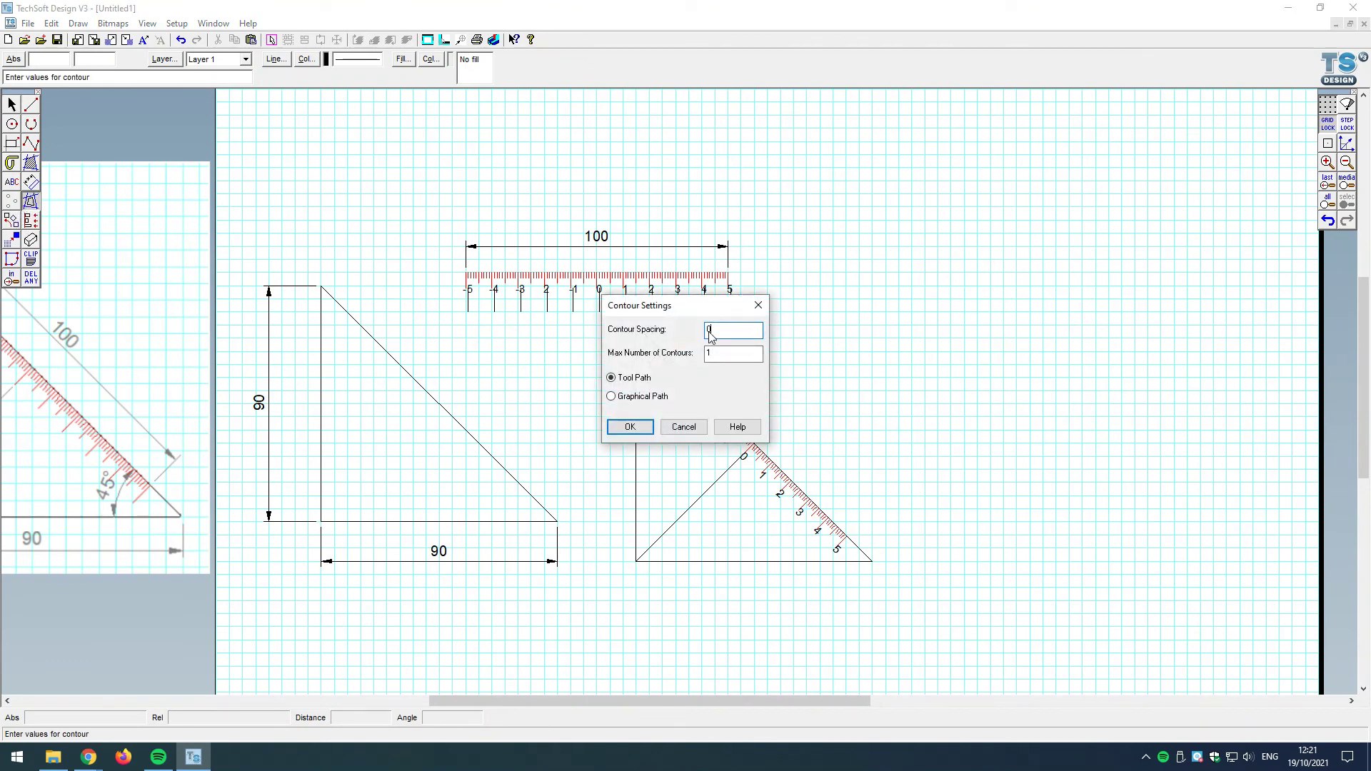
left_click(653, 399)
left_click(640, 432)
left_click(307, 58)
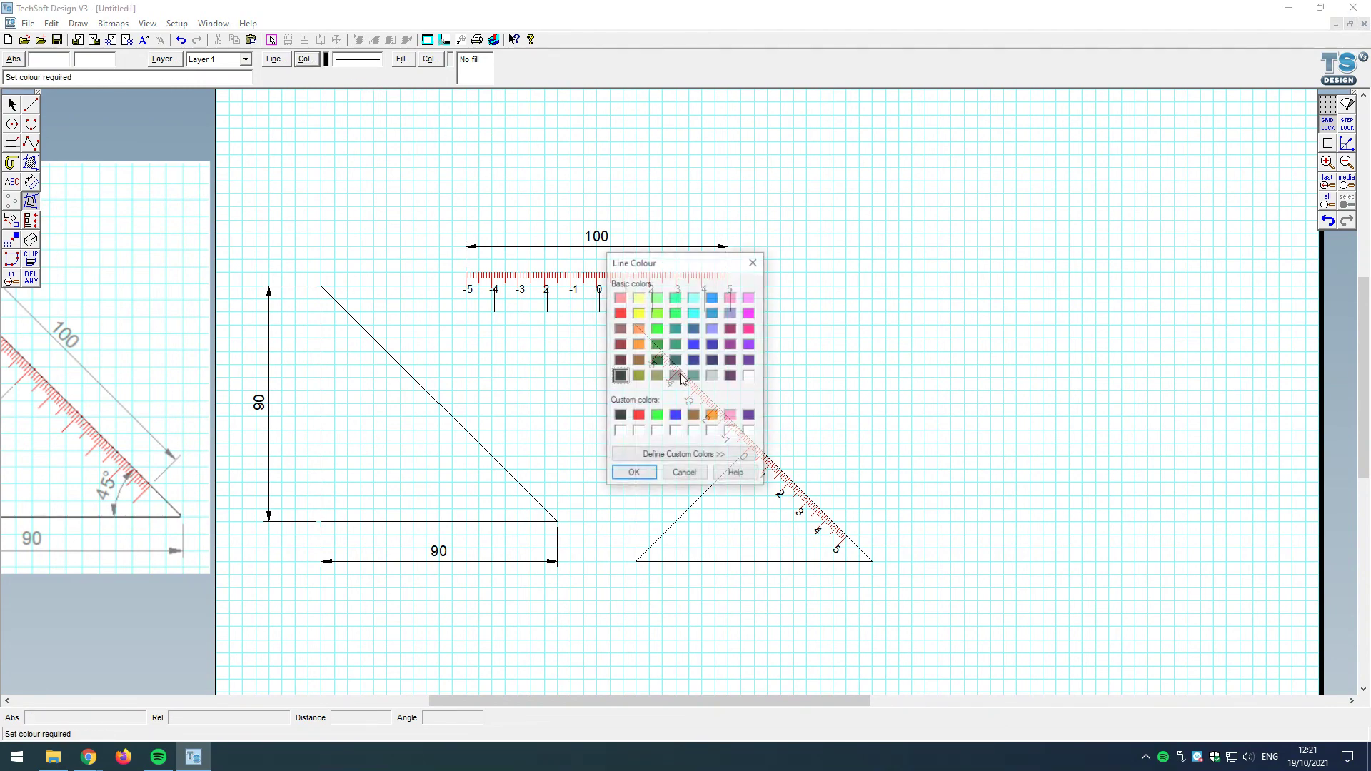
left_click(675, 416)
left_click(631, 472)
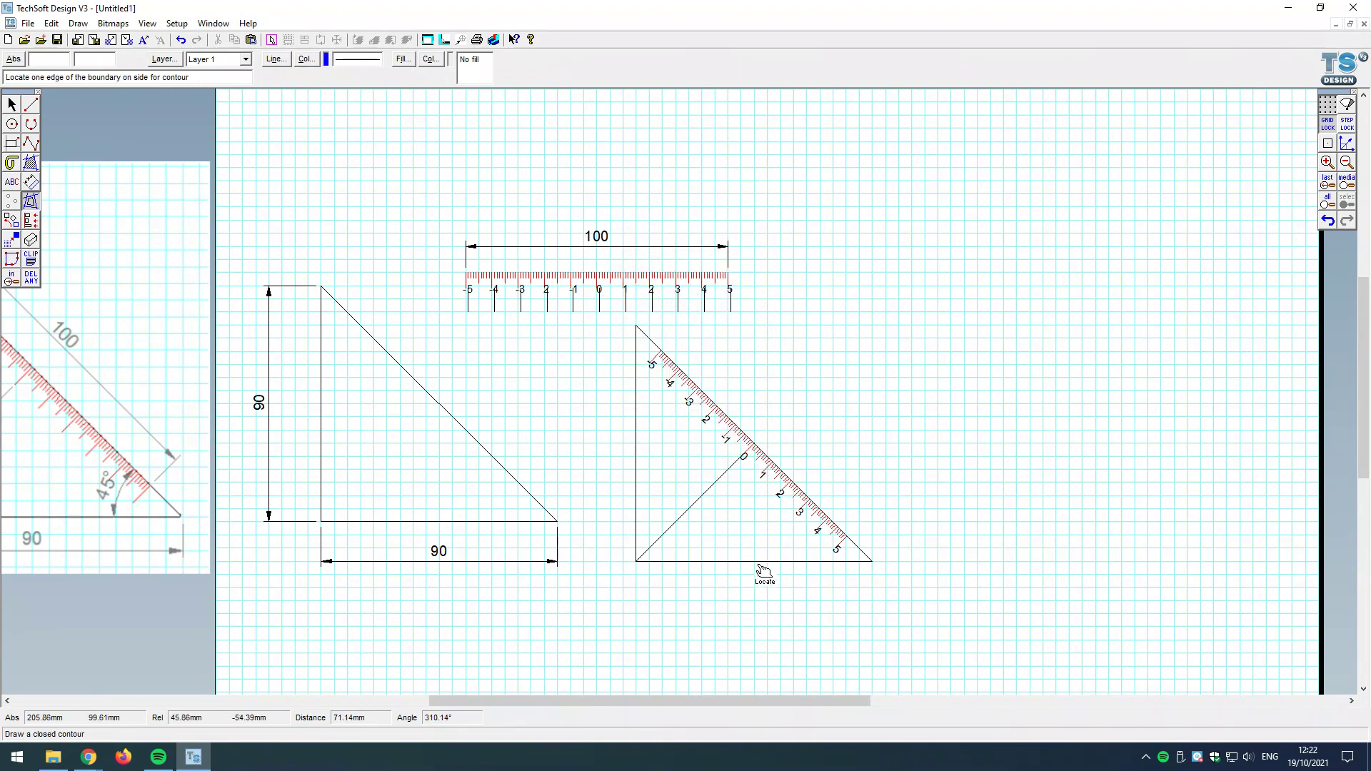
key("Escape")
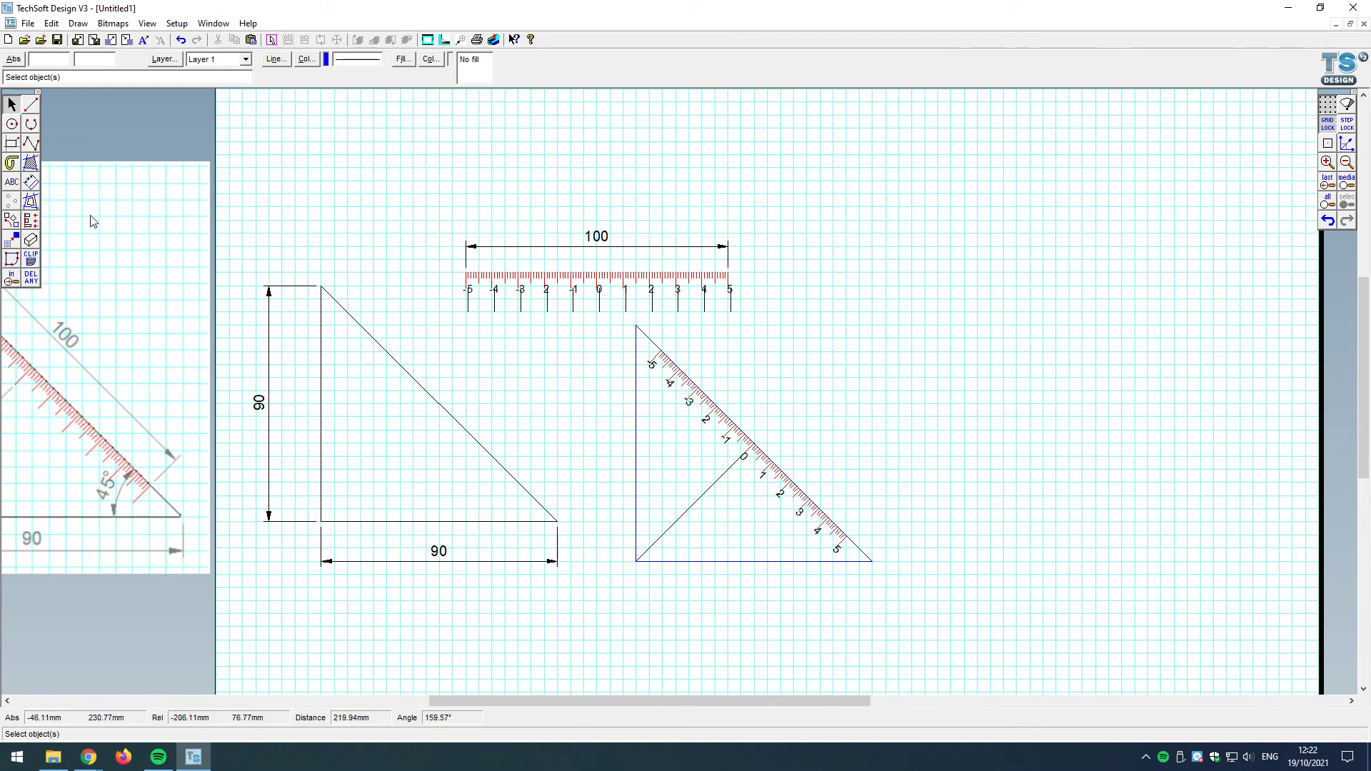
left_click(30, 123)
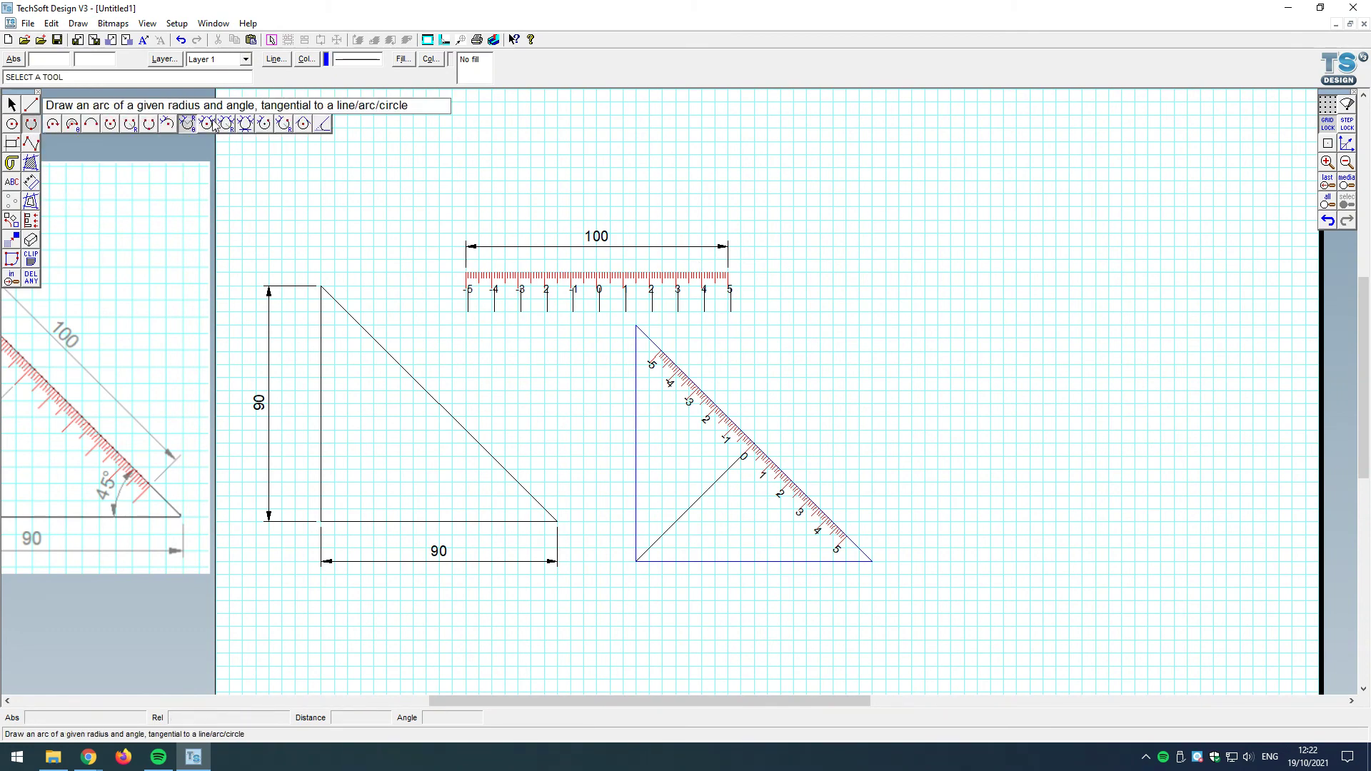
left_click(314, 124)
double_click(664, 360)
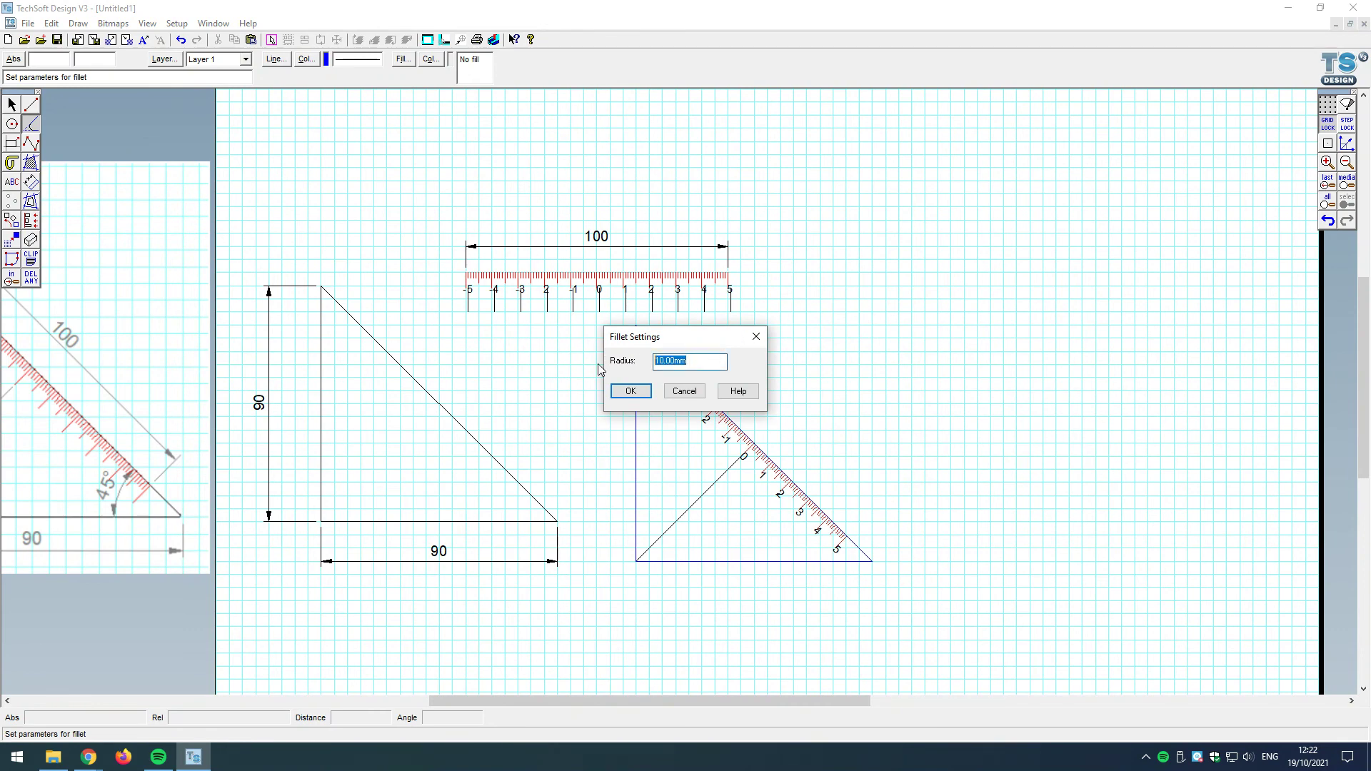
type("5")
key("Return")
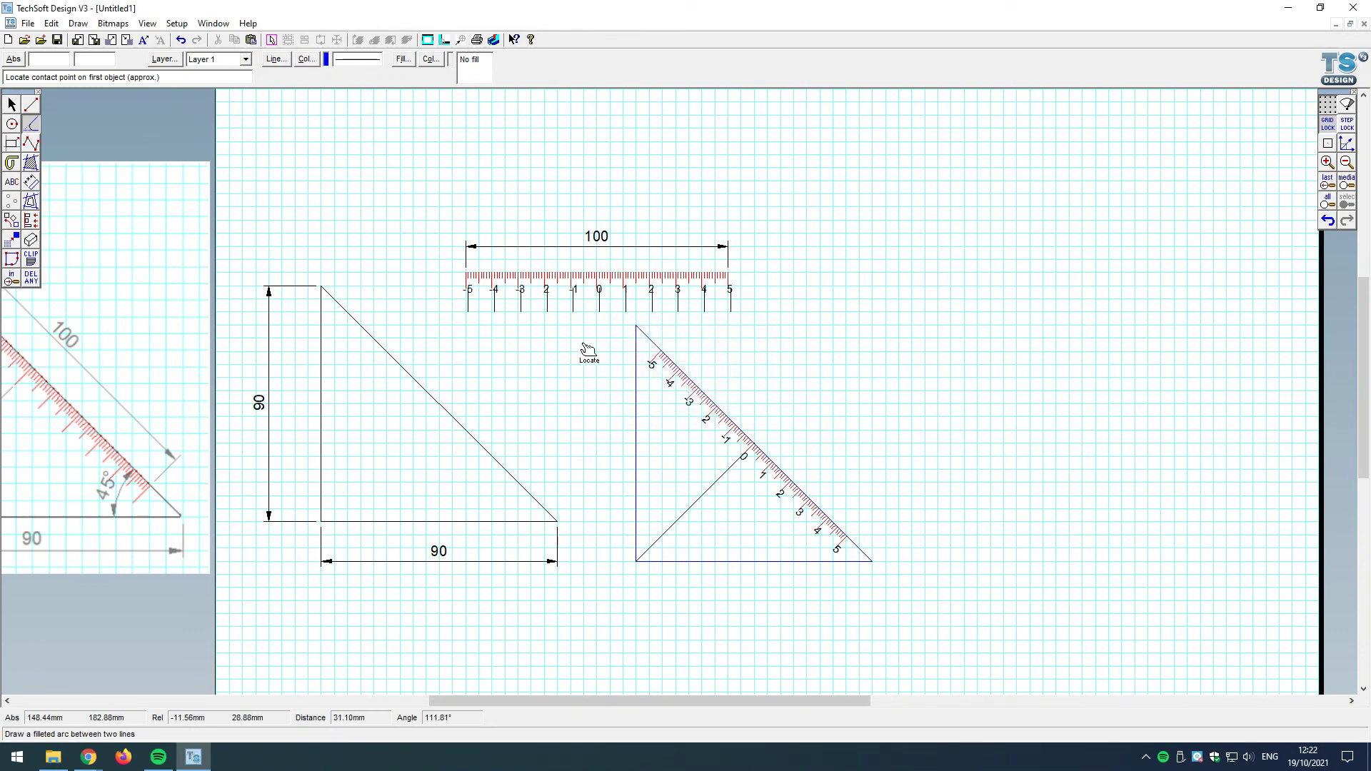
left_click(32, 123)
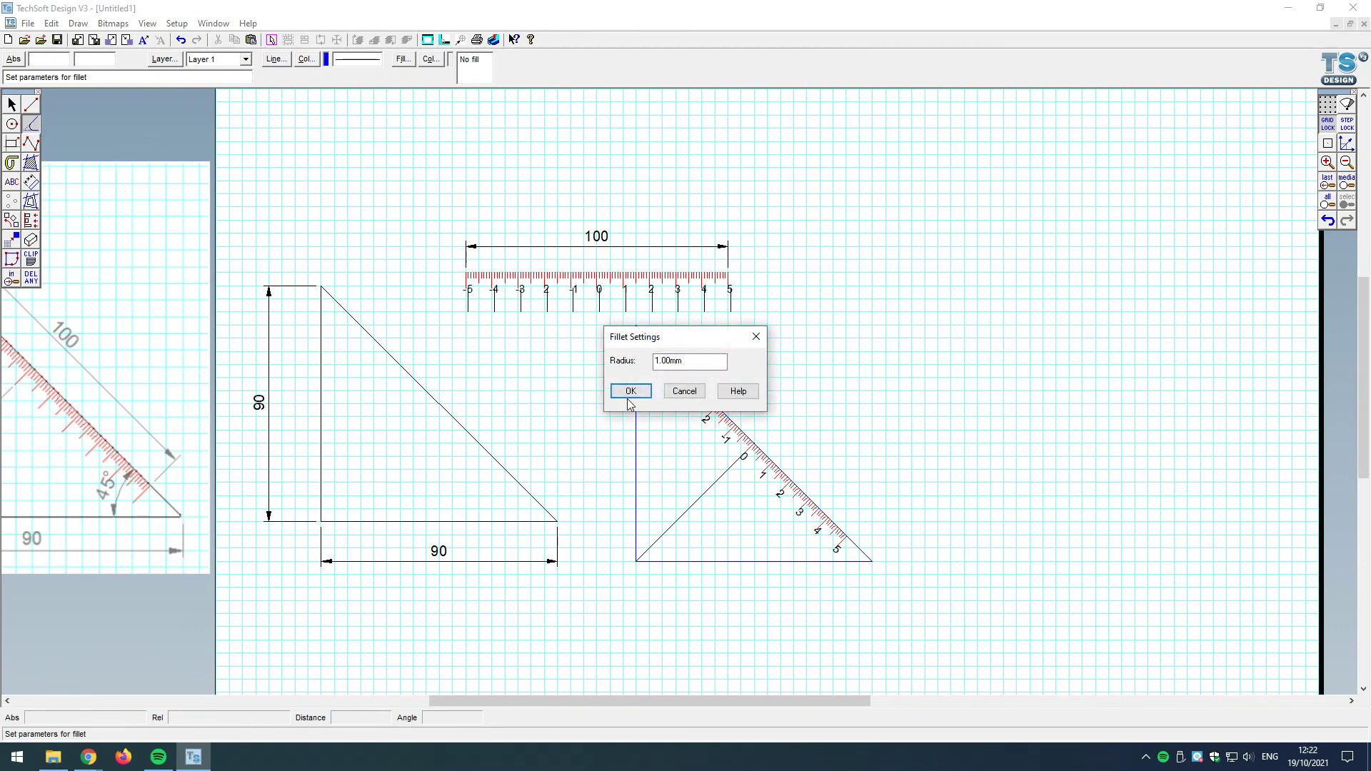
left_click(631, 390)
scroll(643, 350, "up", 5)
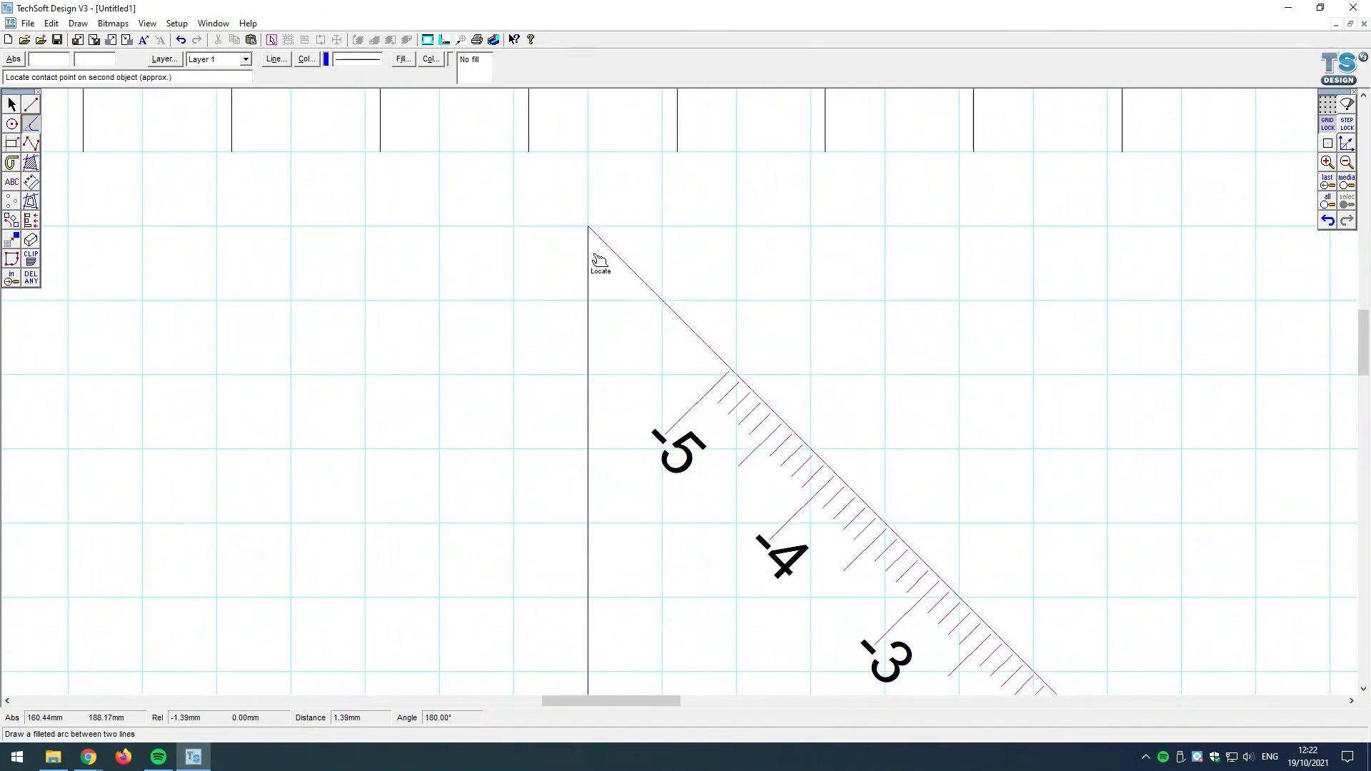
scroll(607, 275, "down", 5)
scroll(832, 496, "up", 5)
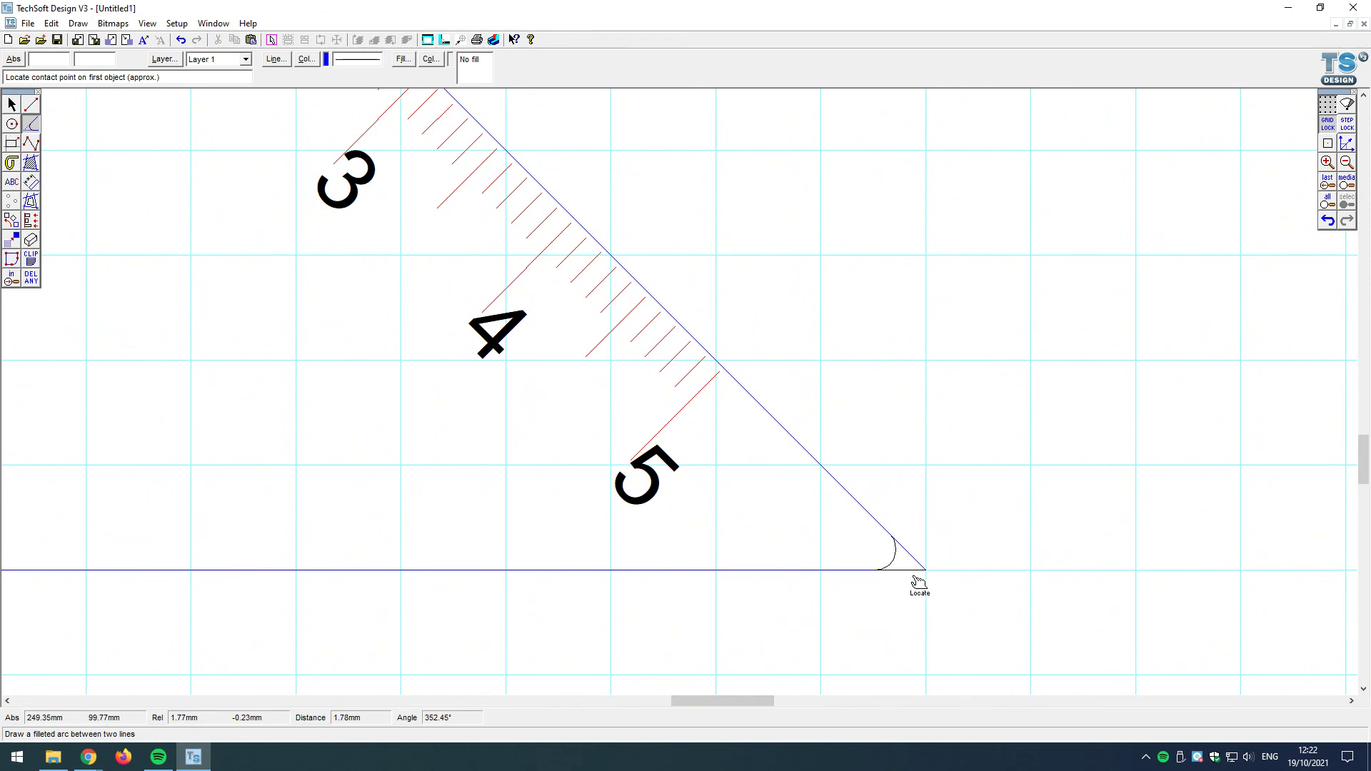
scroll(932, 582, "down", 3)
scroll(931, 582, "up", 5)
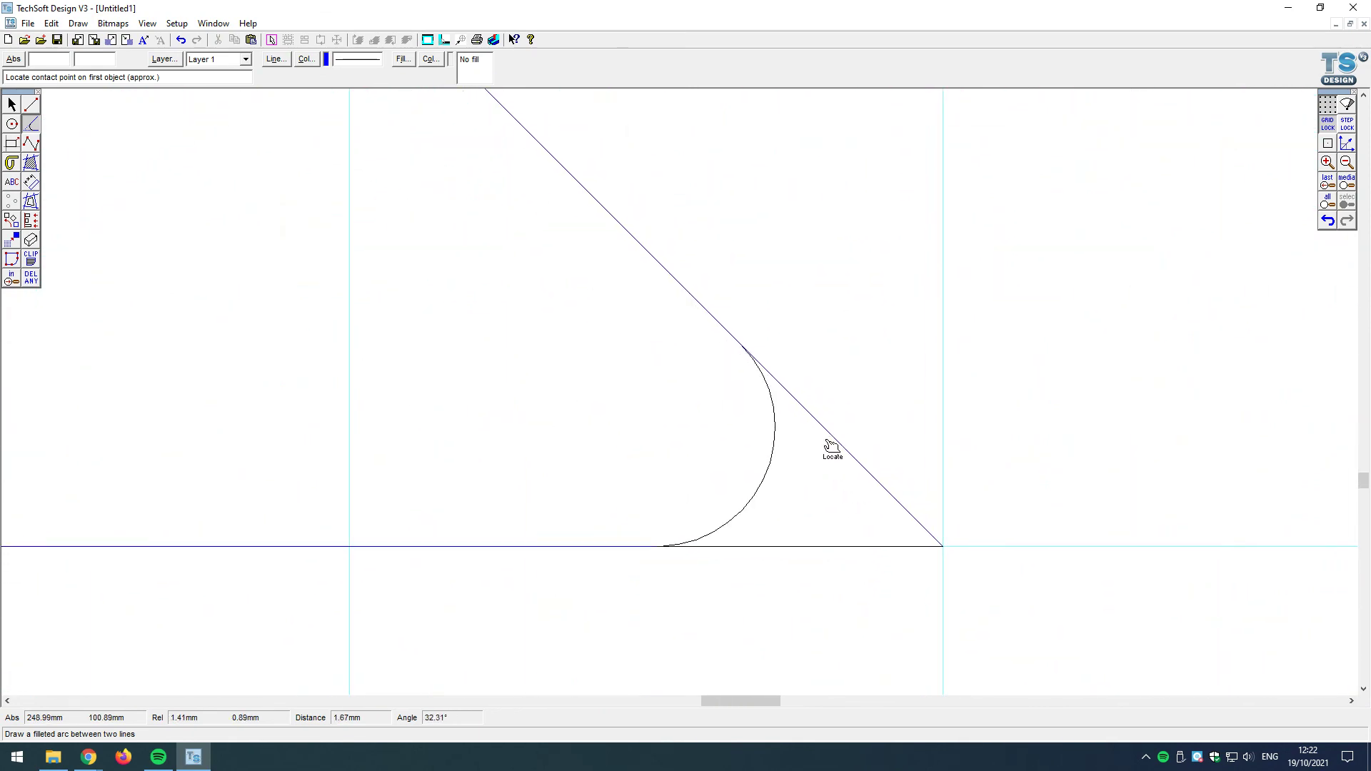
scroll(857, 528, "down", 2)
scroll(864, 558, "down", 3)
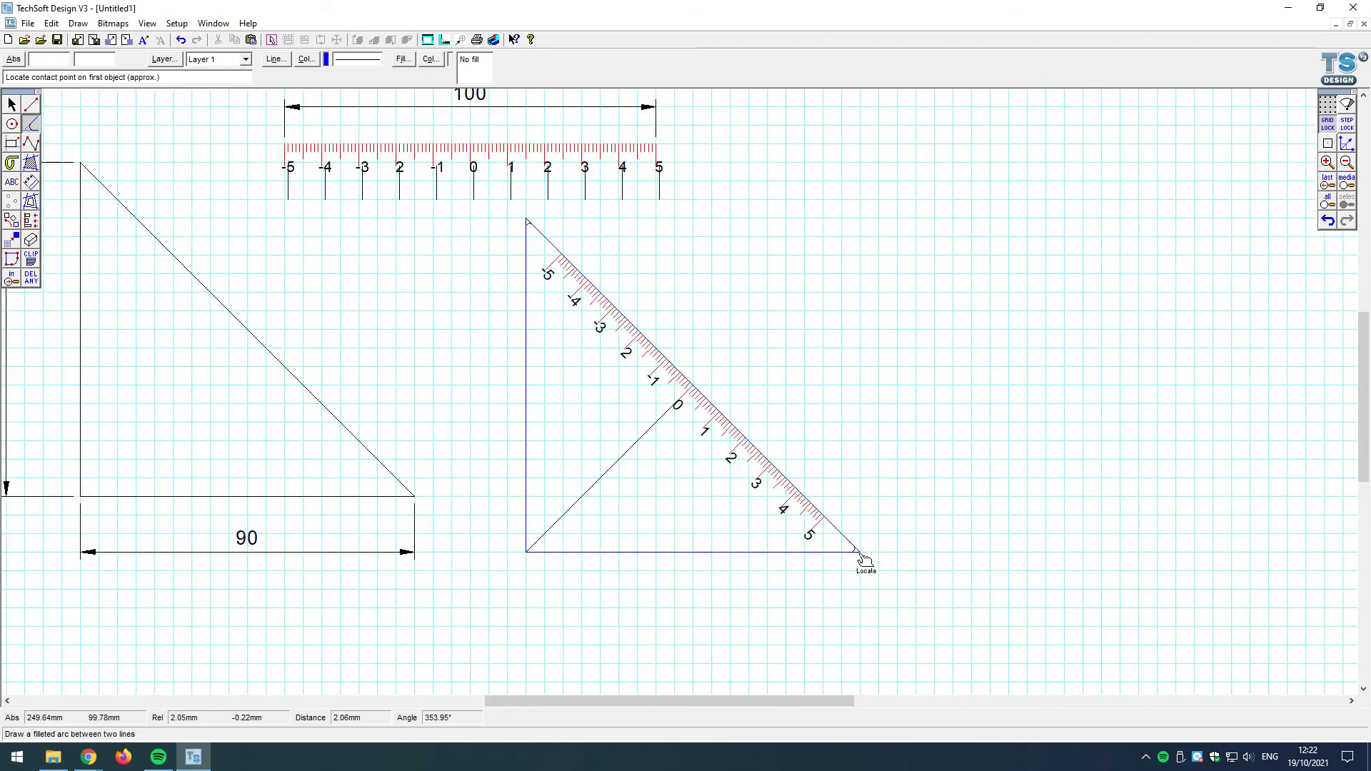
left_click(1327, 222)
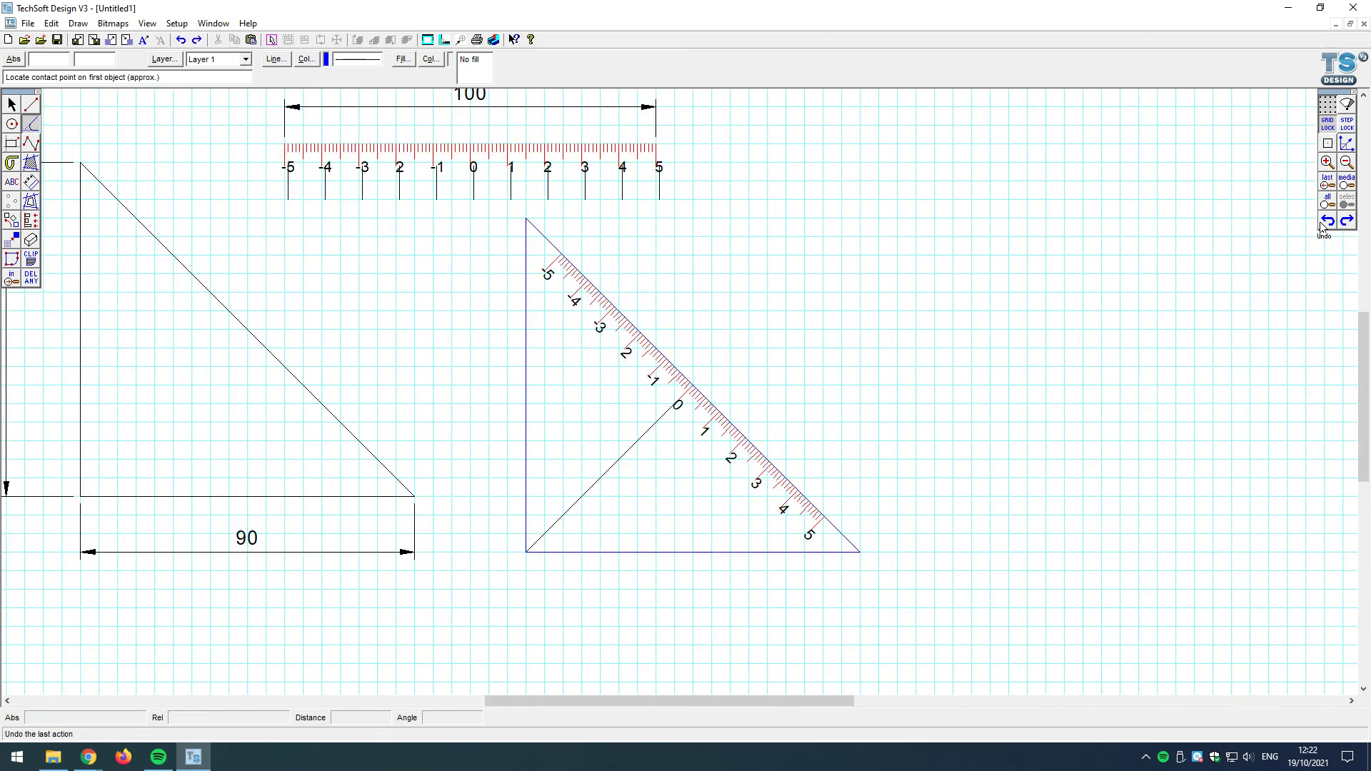
Step: Drag a copy of the set square's outline to the right
left_click(12, 105)
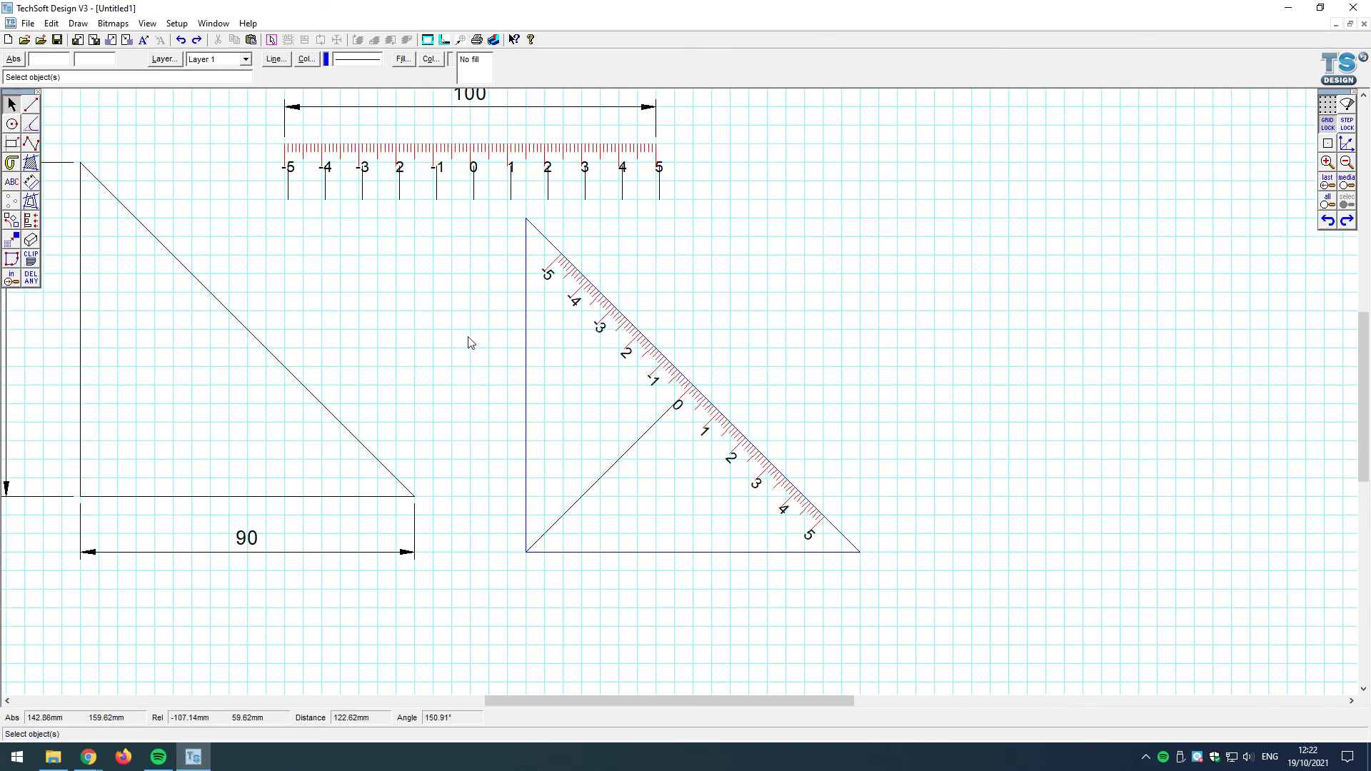
left_click(577, 423)
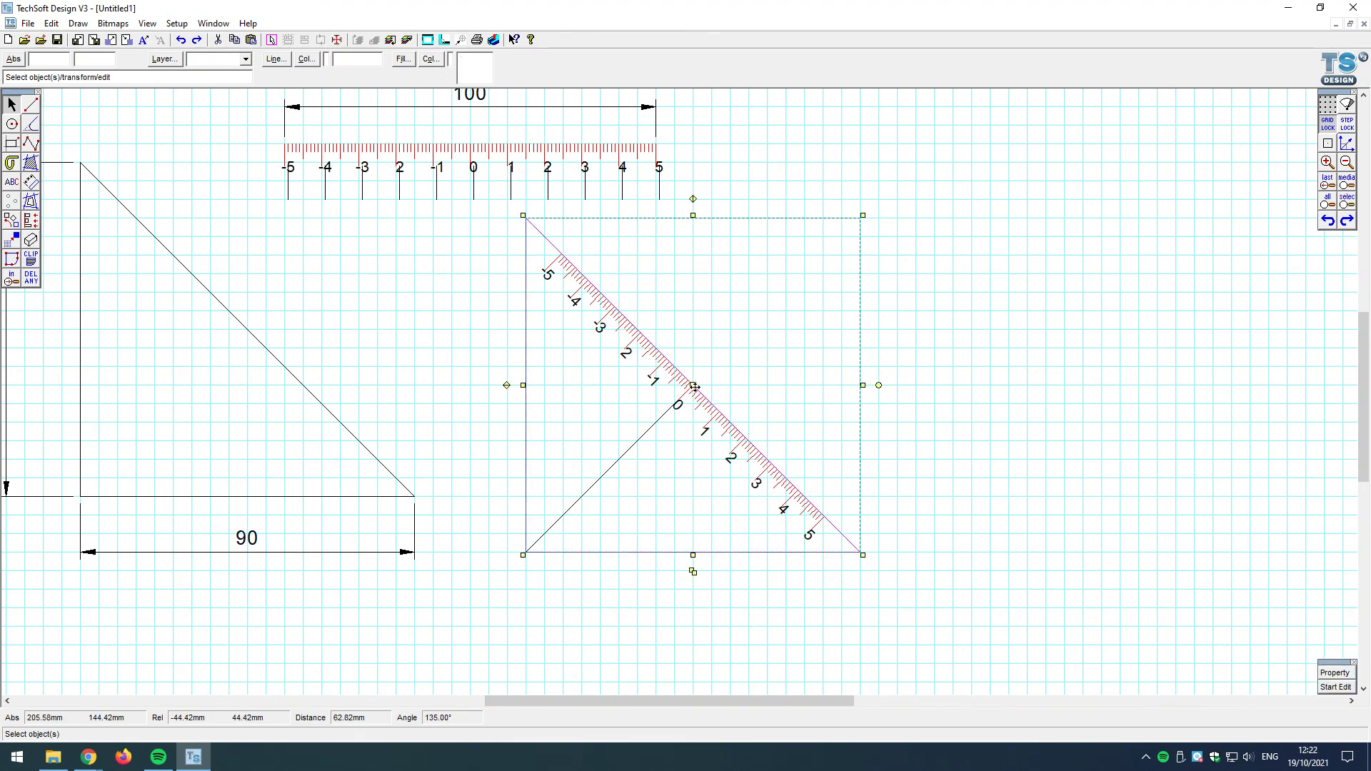
left_click_drag(694, 386, 882, 382)
left_click_drag(1078, 382, 1077, 381)
Step: Fillet the top and bottom-right corners with a 0.5 mm radius
left_click(333, 245)
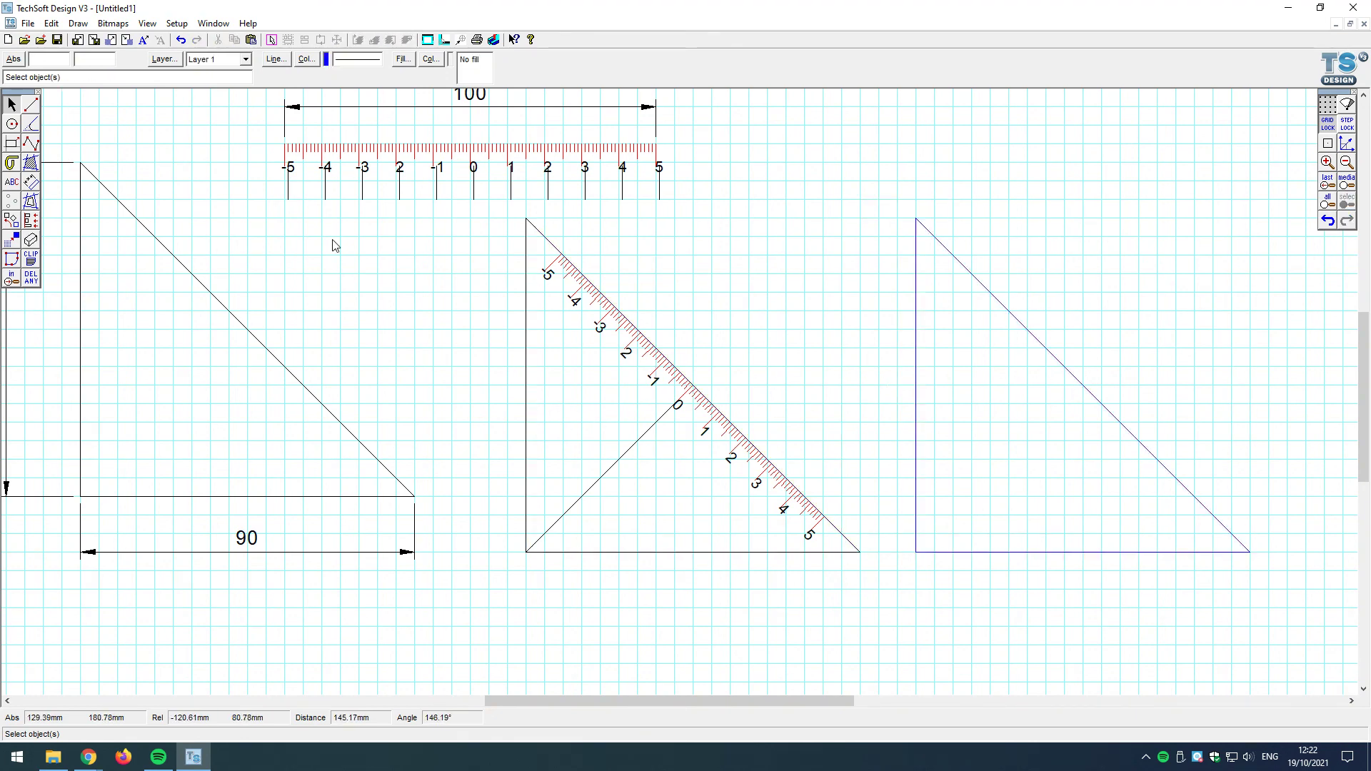
left_click(30, 124)
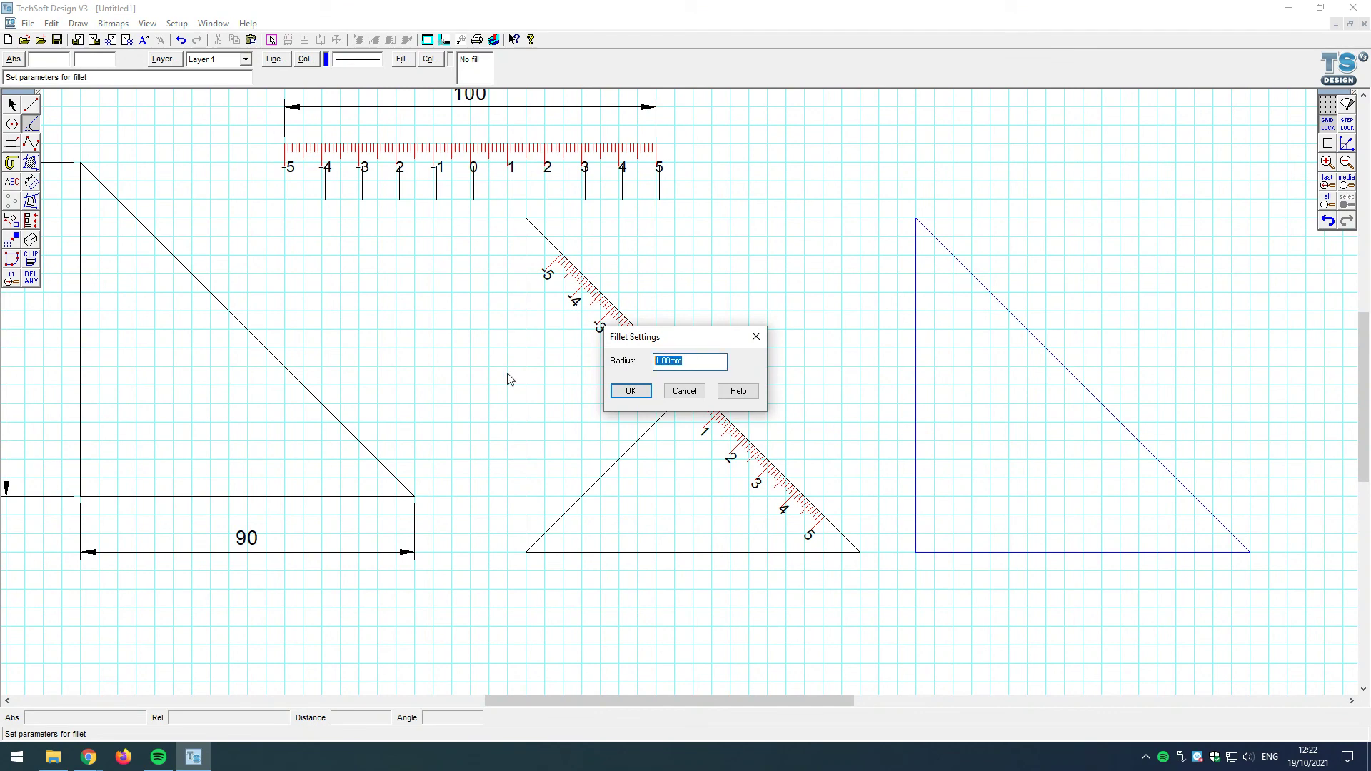
type("0.5")
left_click(639, 395)
scroll(566, 255, "up", 3)
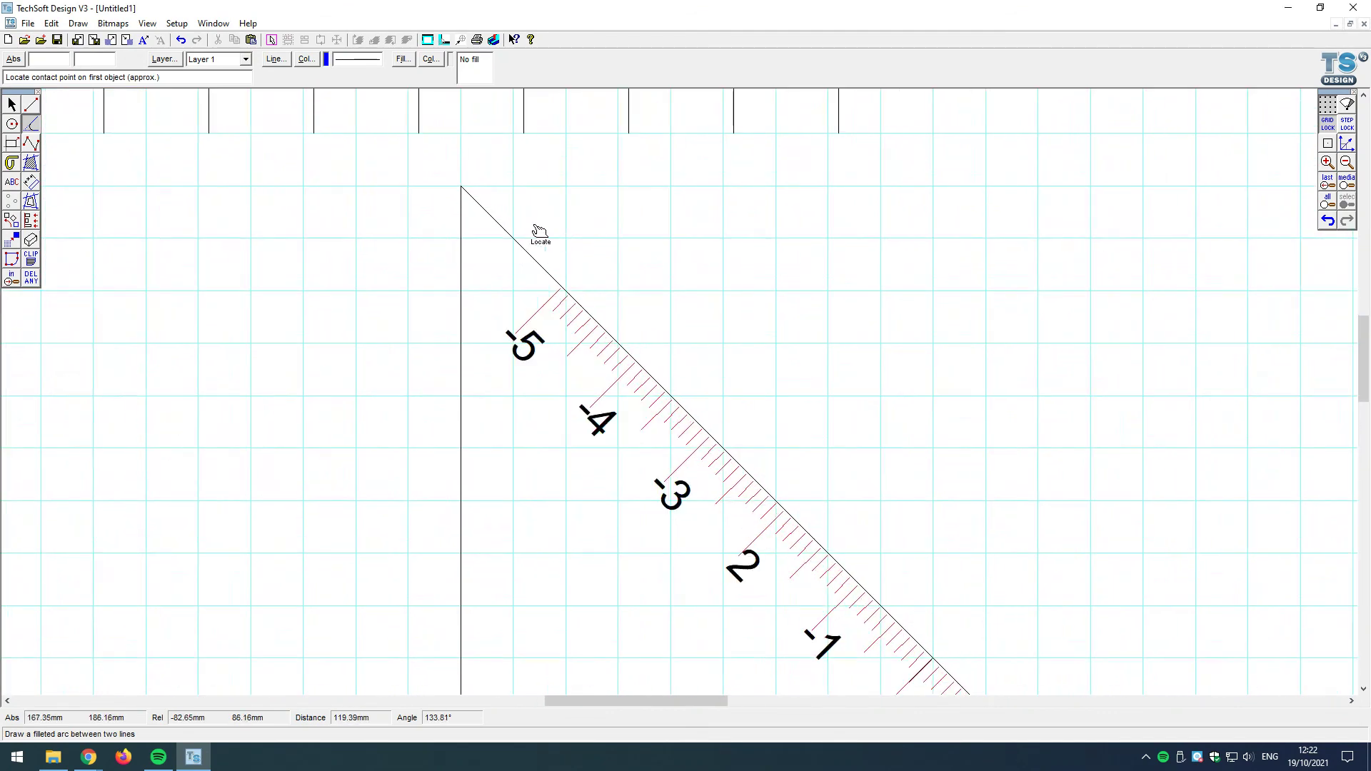
left_click(464, 205)
left_click(466, 209)
scroll(480, 211, "down", 4)
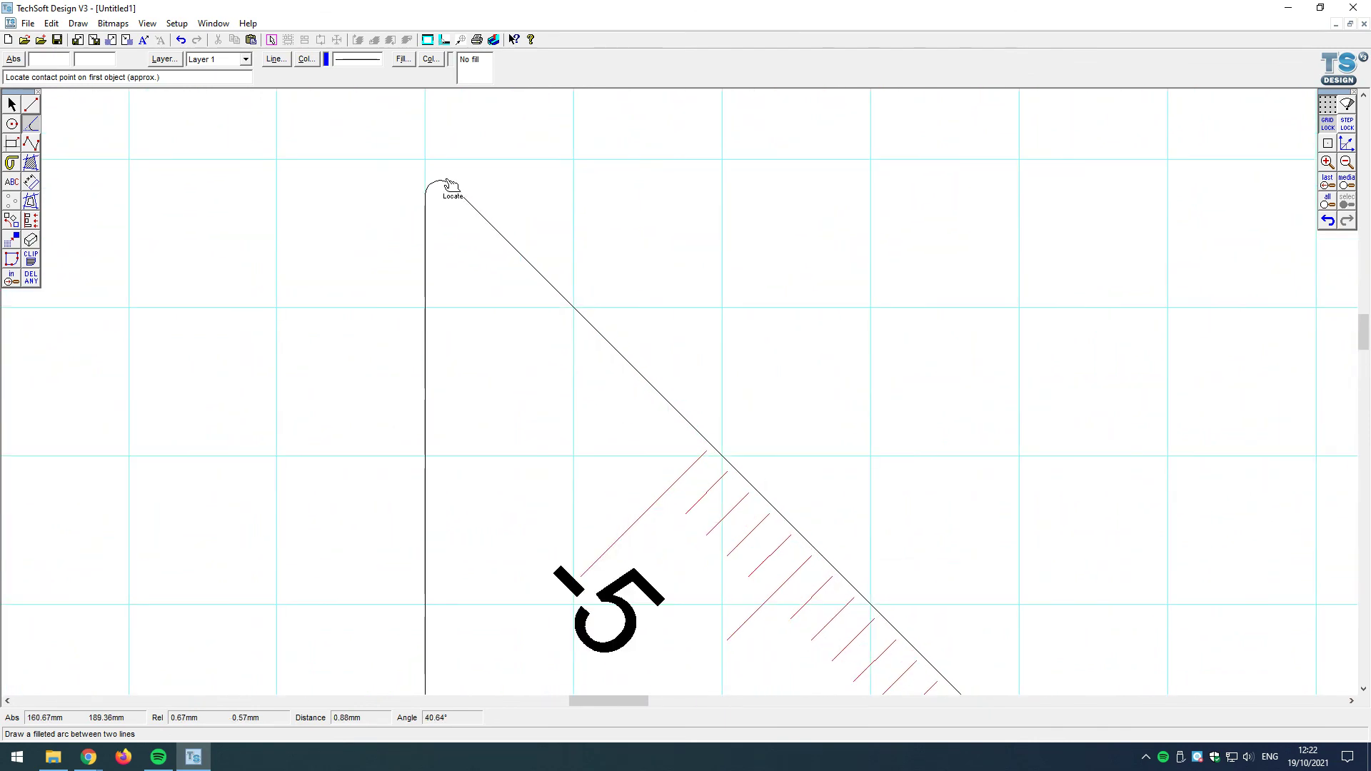
left_click(766, 508)
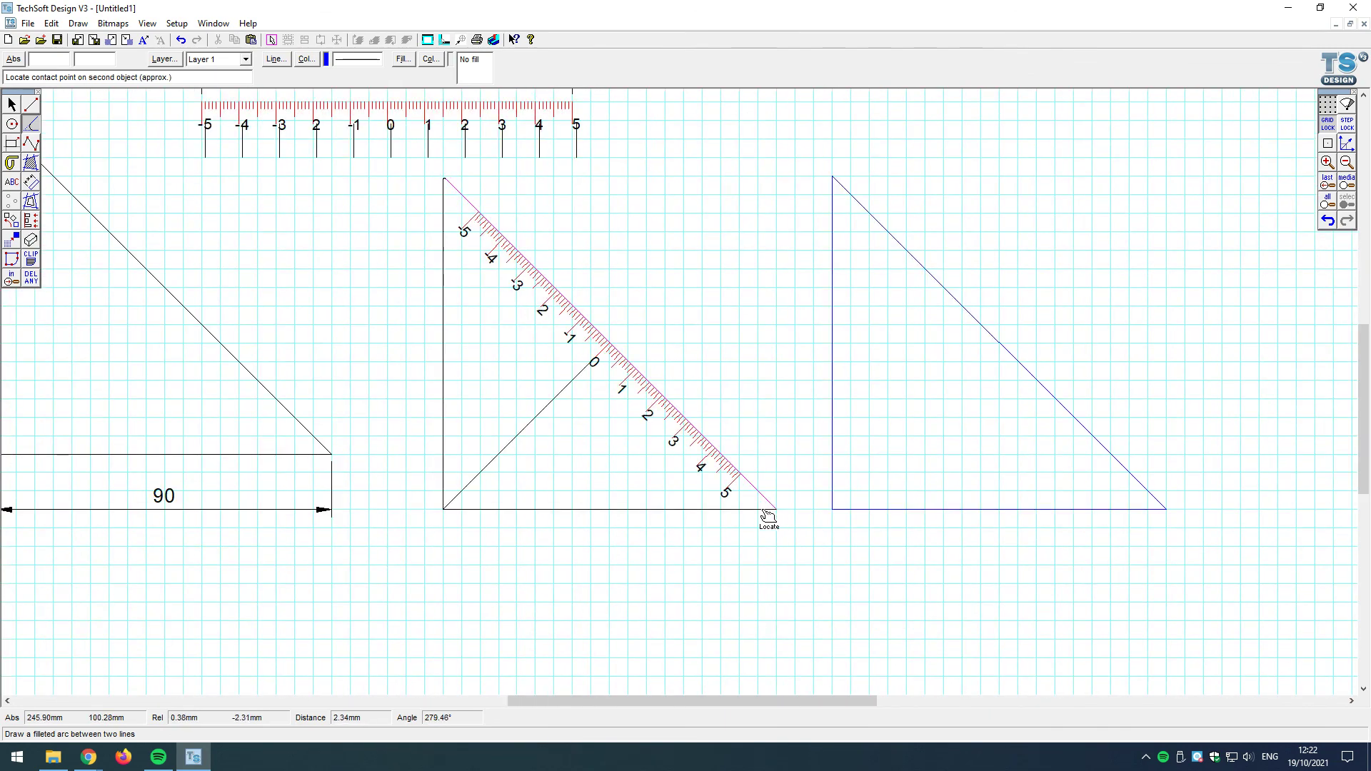
left_click(770, 516)
left_click(12, 105)
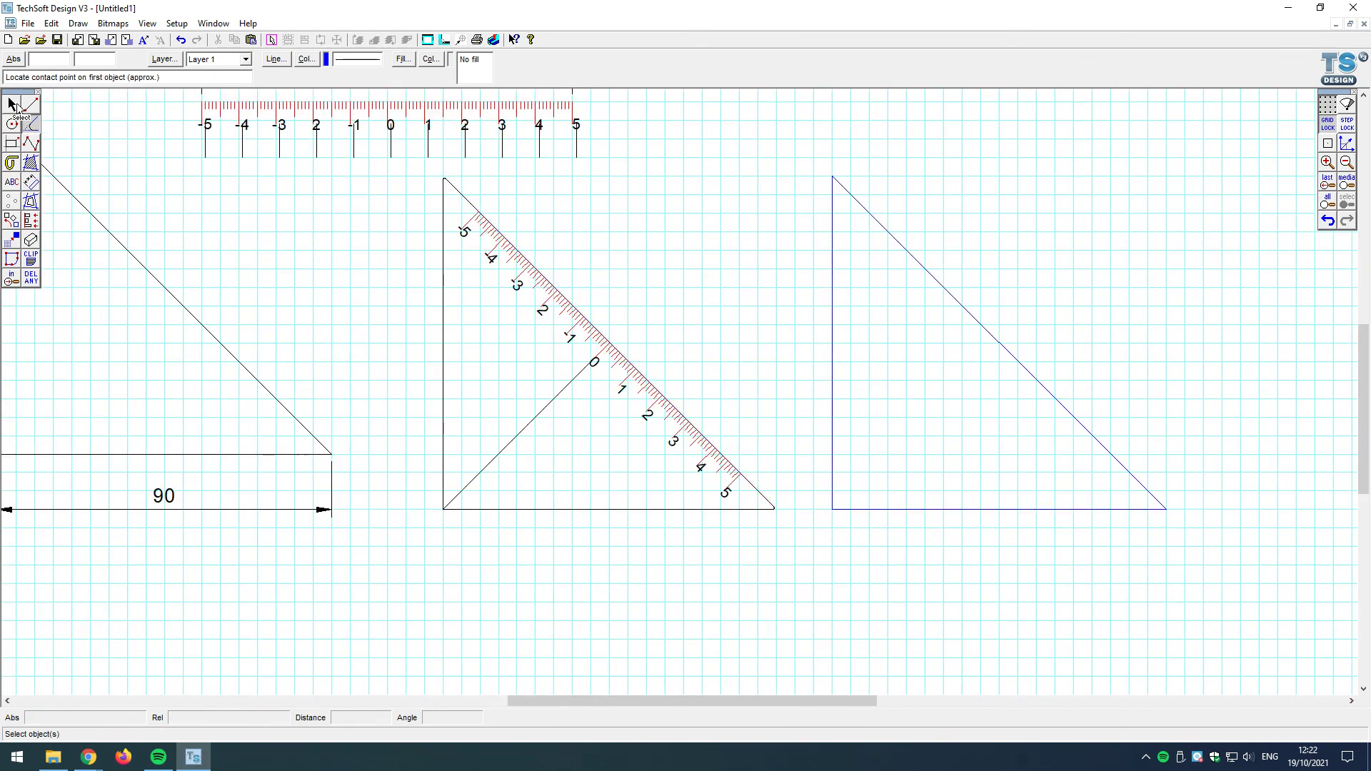
Step: Confirm the contour settings, then abandon the contour and return to selecting
left_click(31, 201)
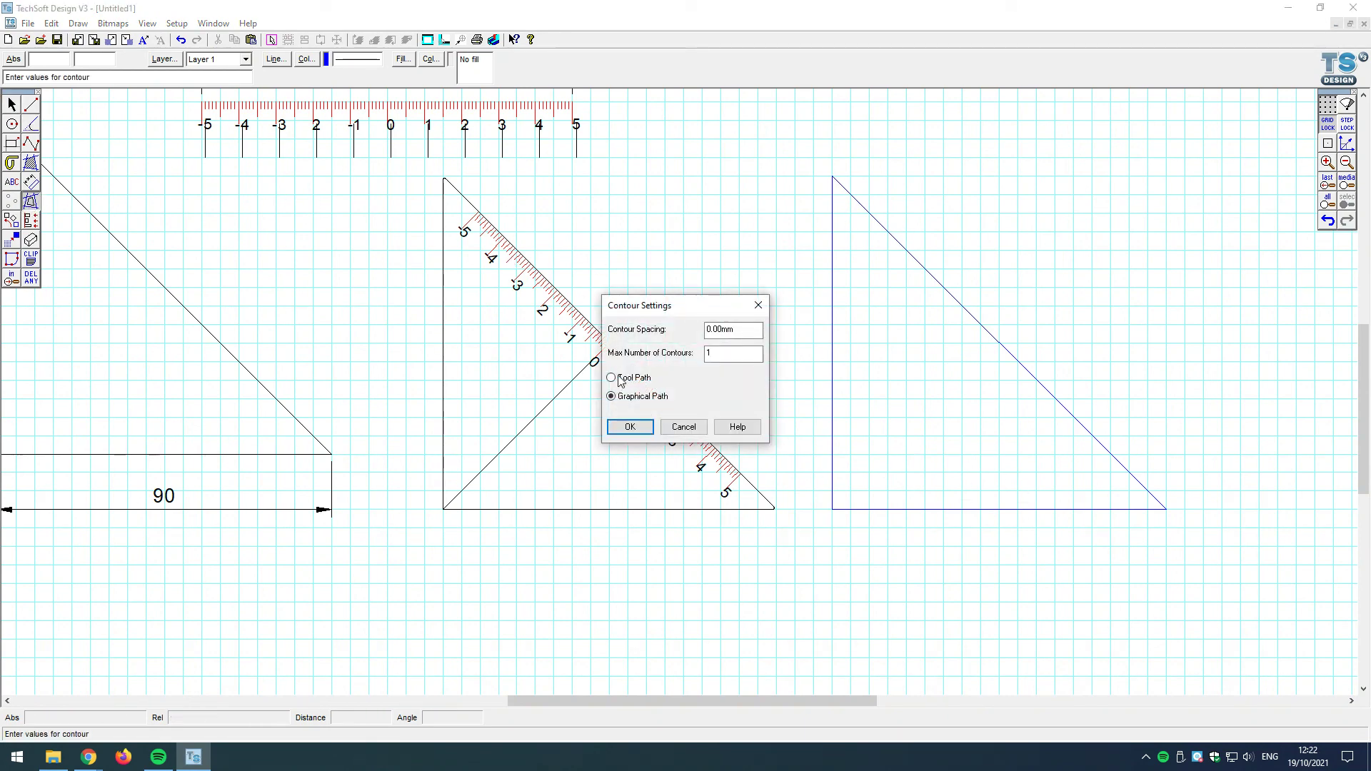
left_click(629, 426)
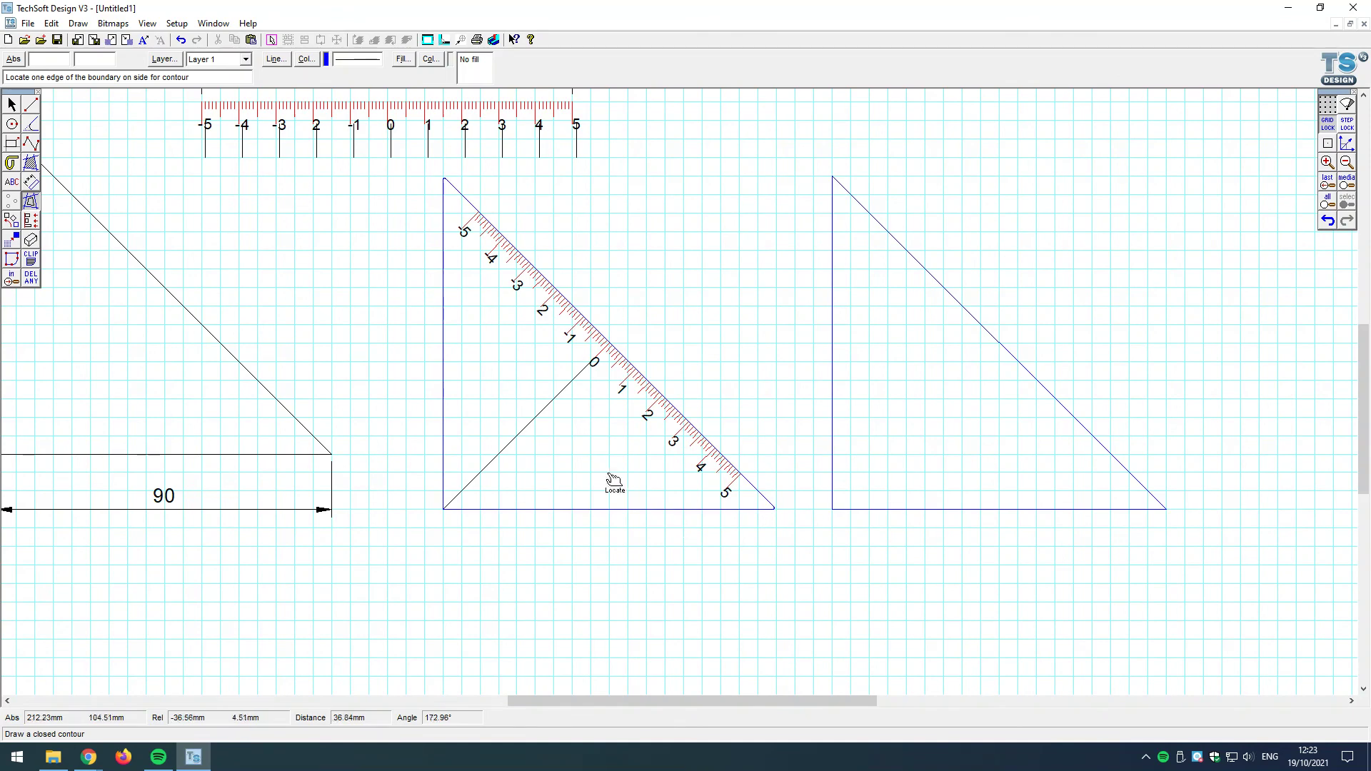
left_click(11, 105)
Step: Select the spare triangle outline right of the set square and delete it
scroll(452, 184, "up", 3)
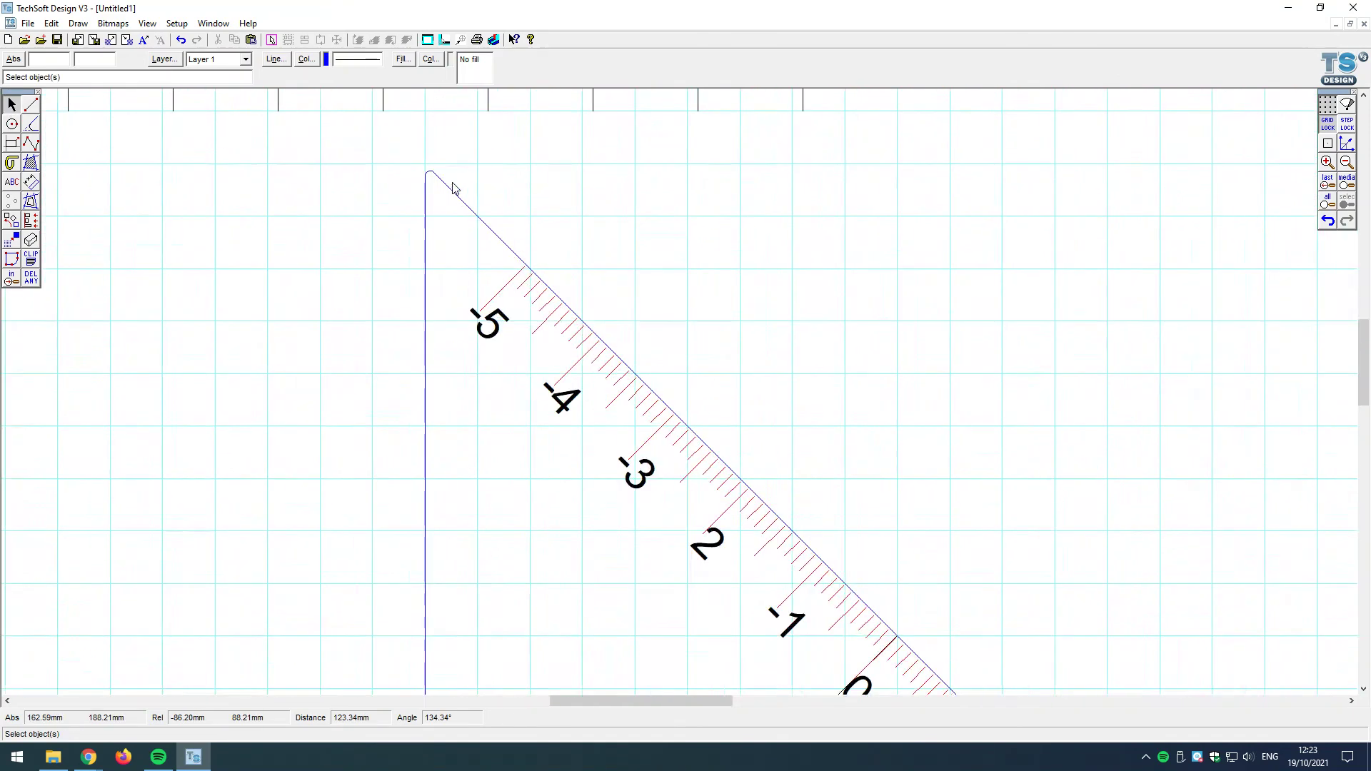
scroll(420, 190, "down", 2)
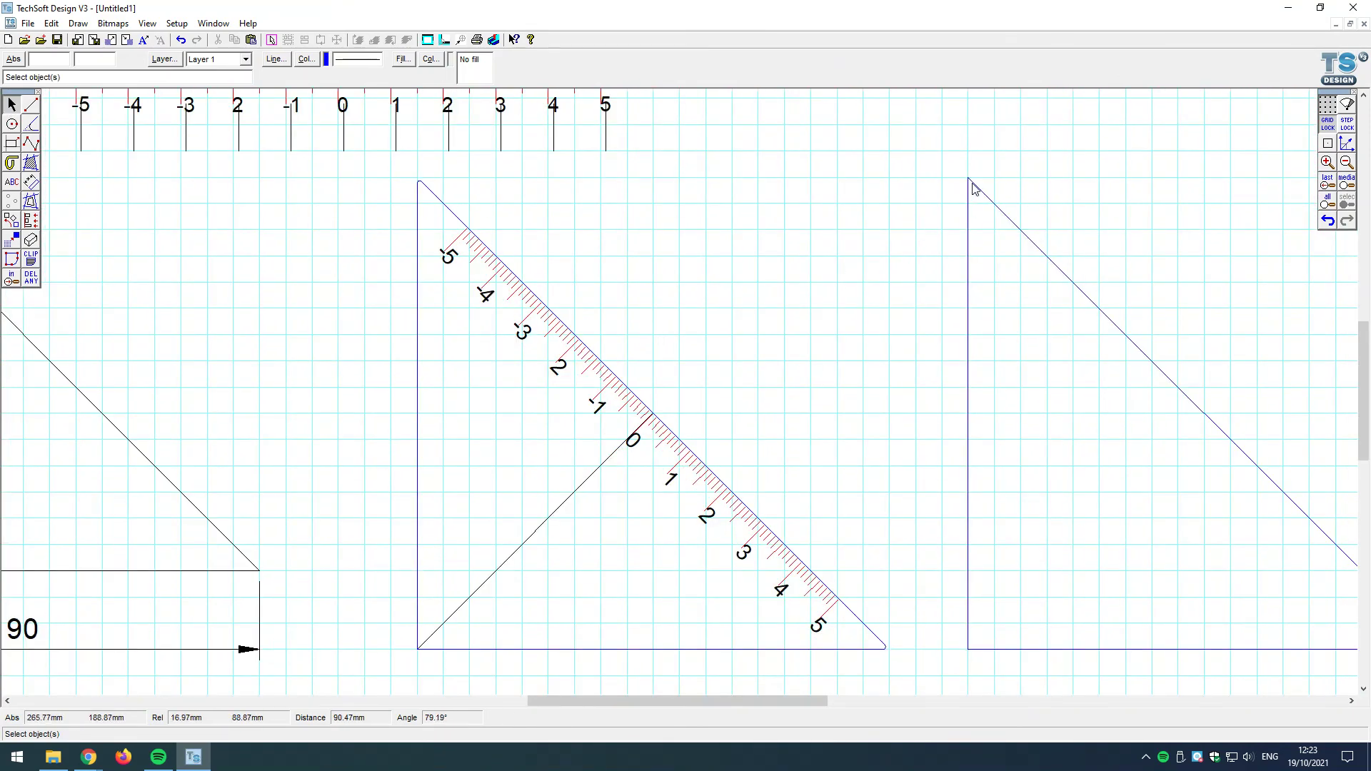
scroll(958, 191, "down", 1)
left_click(1104, 323)
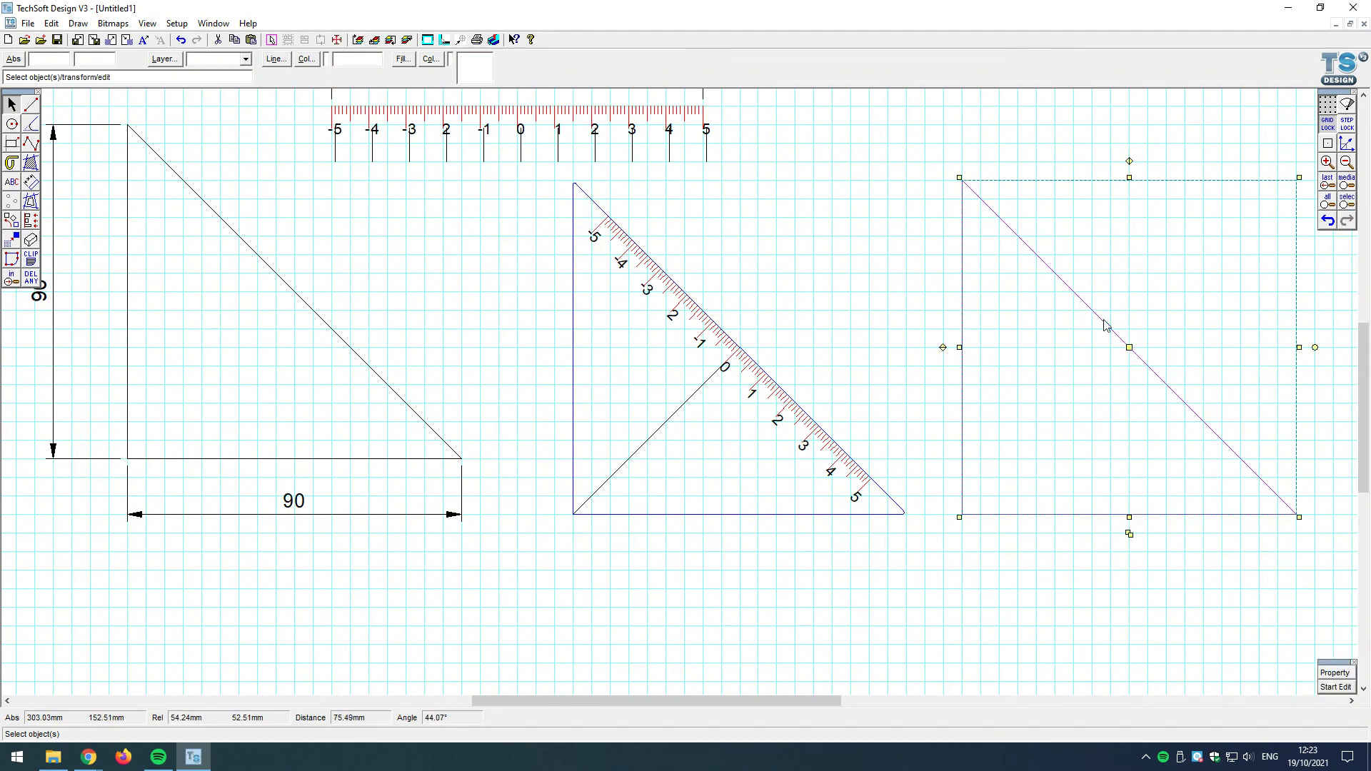
key("Delete")
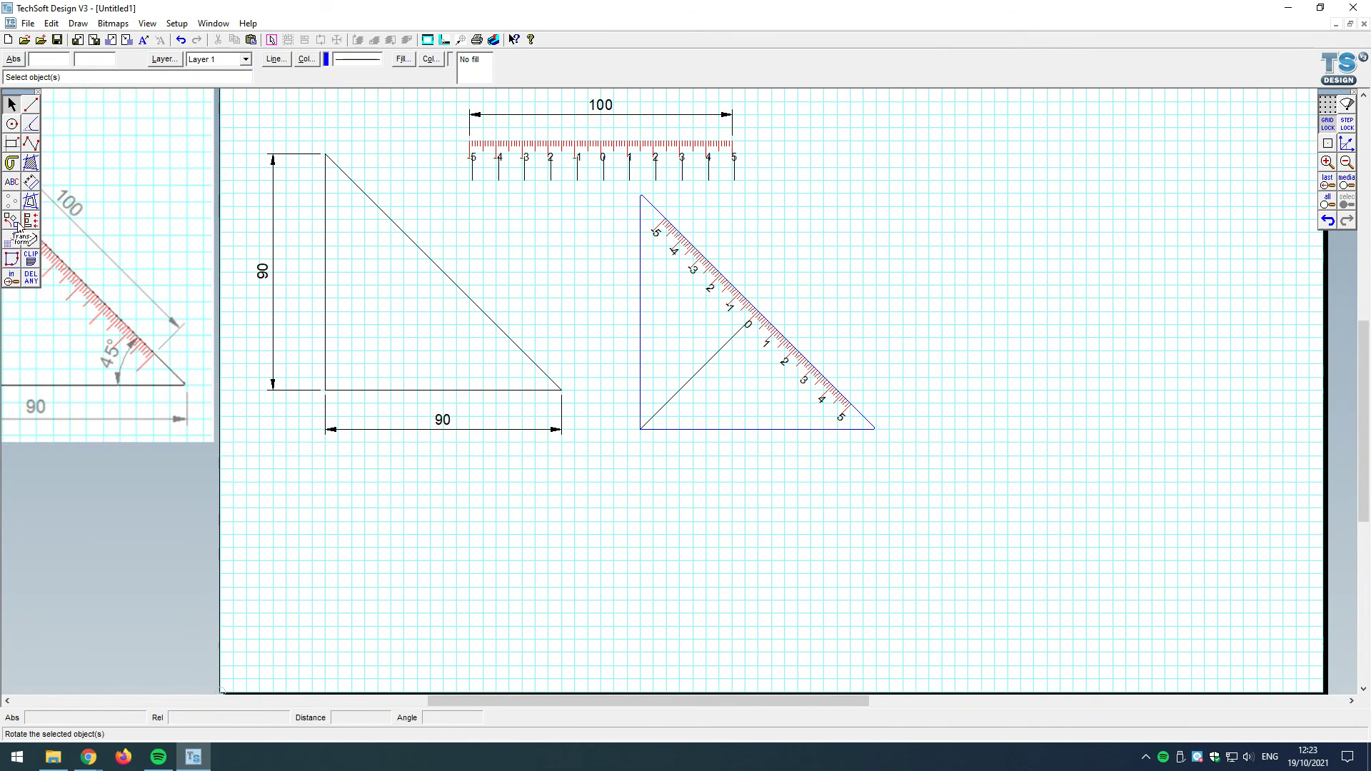
left_click(13, 223)
left_click(14, 225)
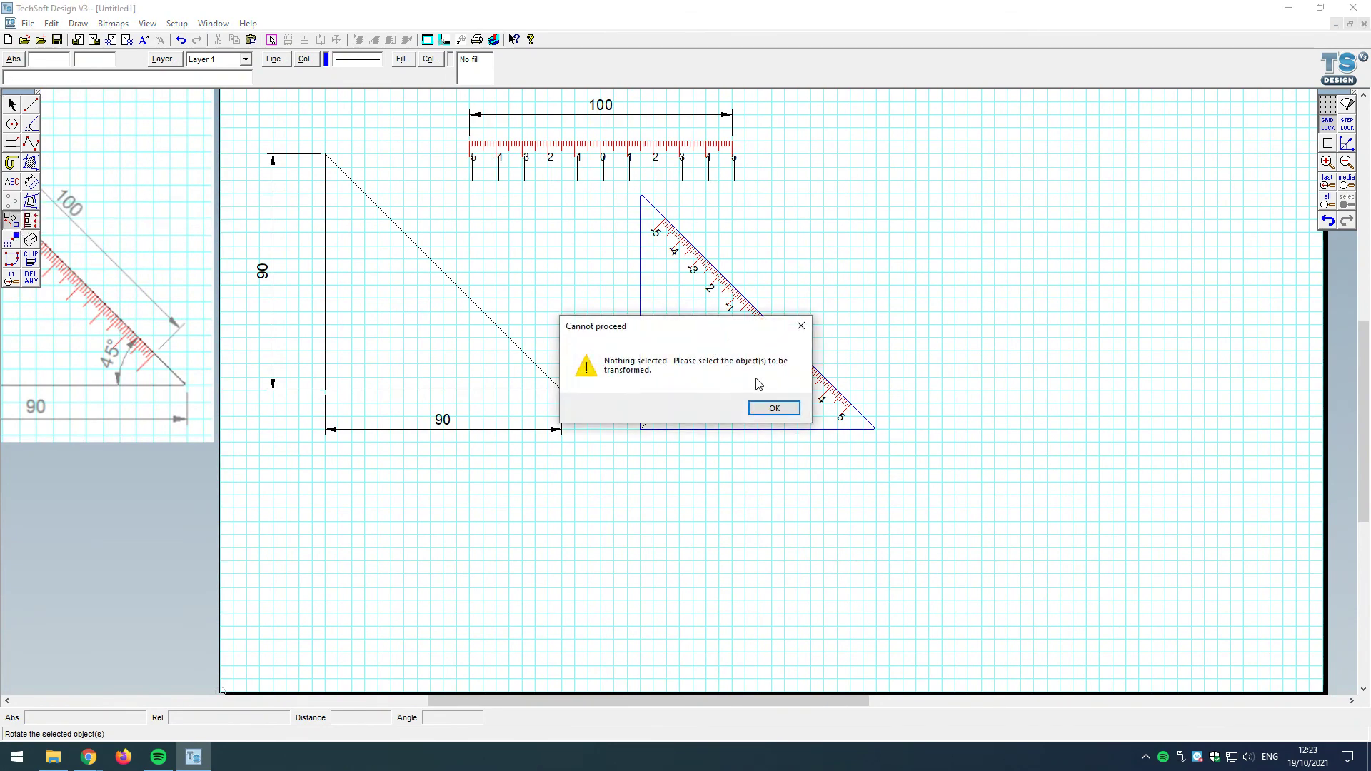
left_click(766, 406)
scroll(1185, 556, "down", 1)
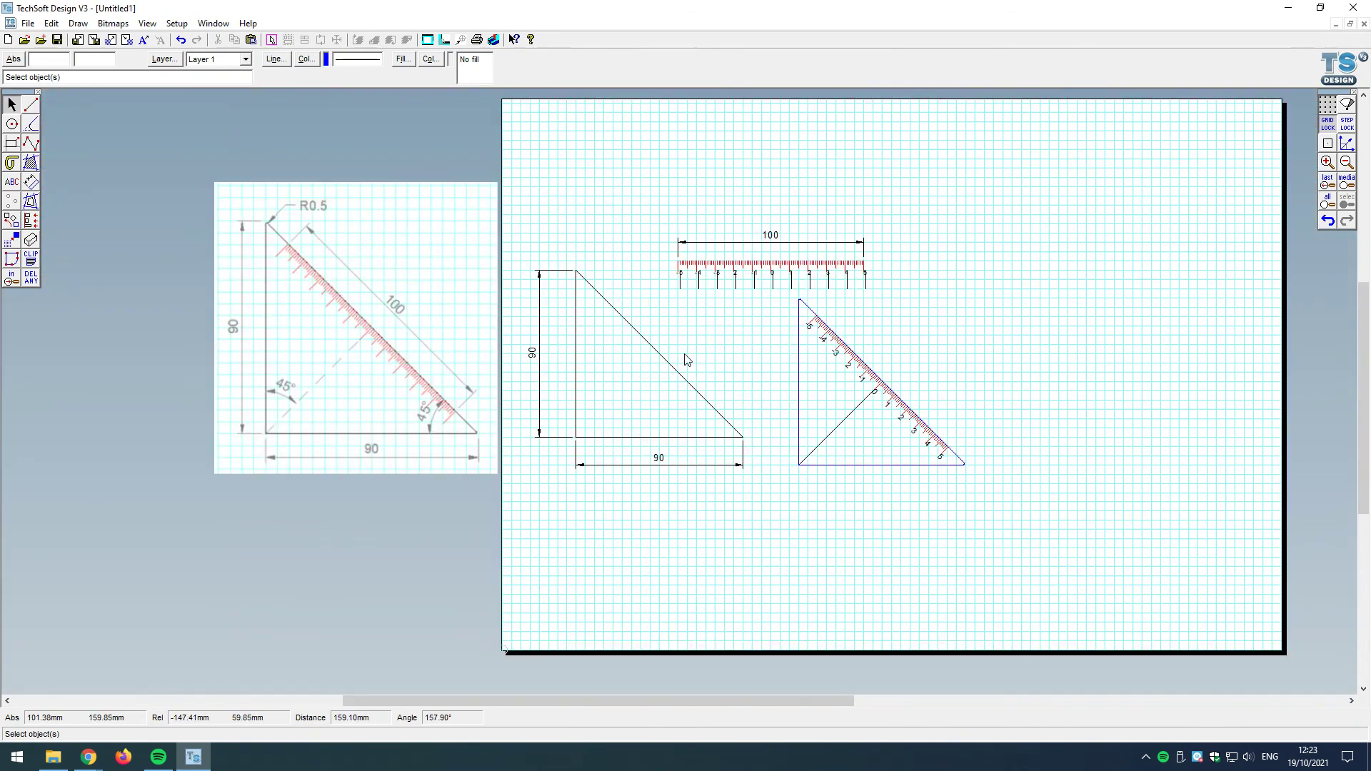